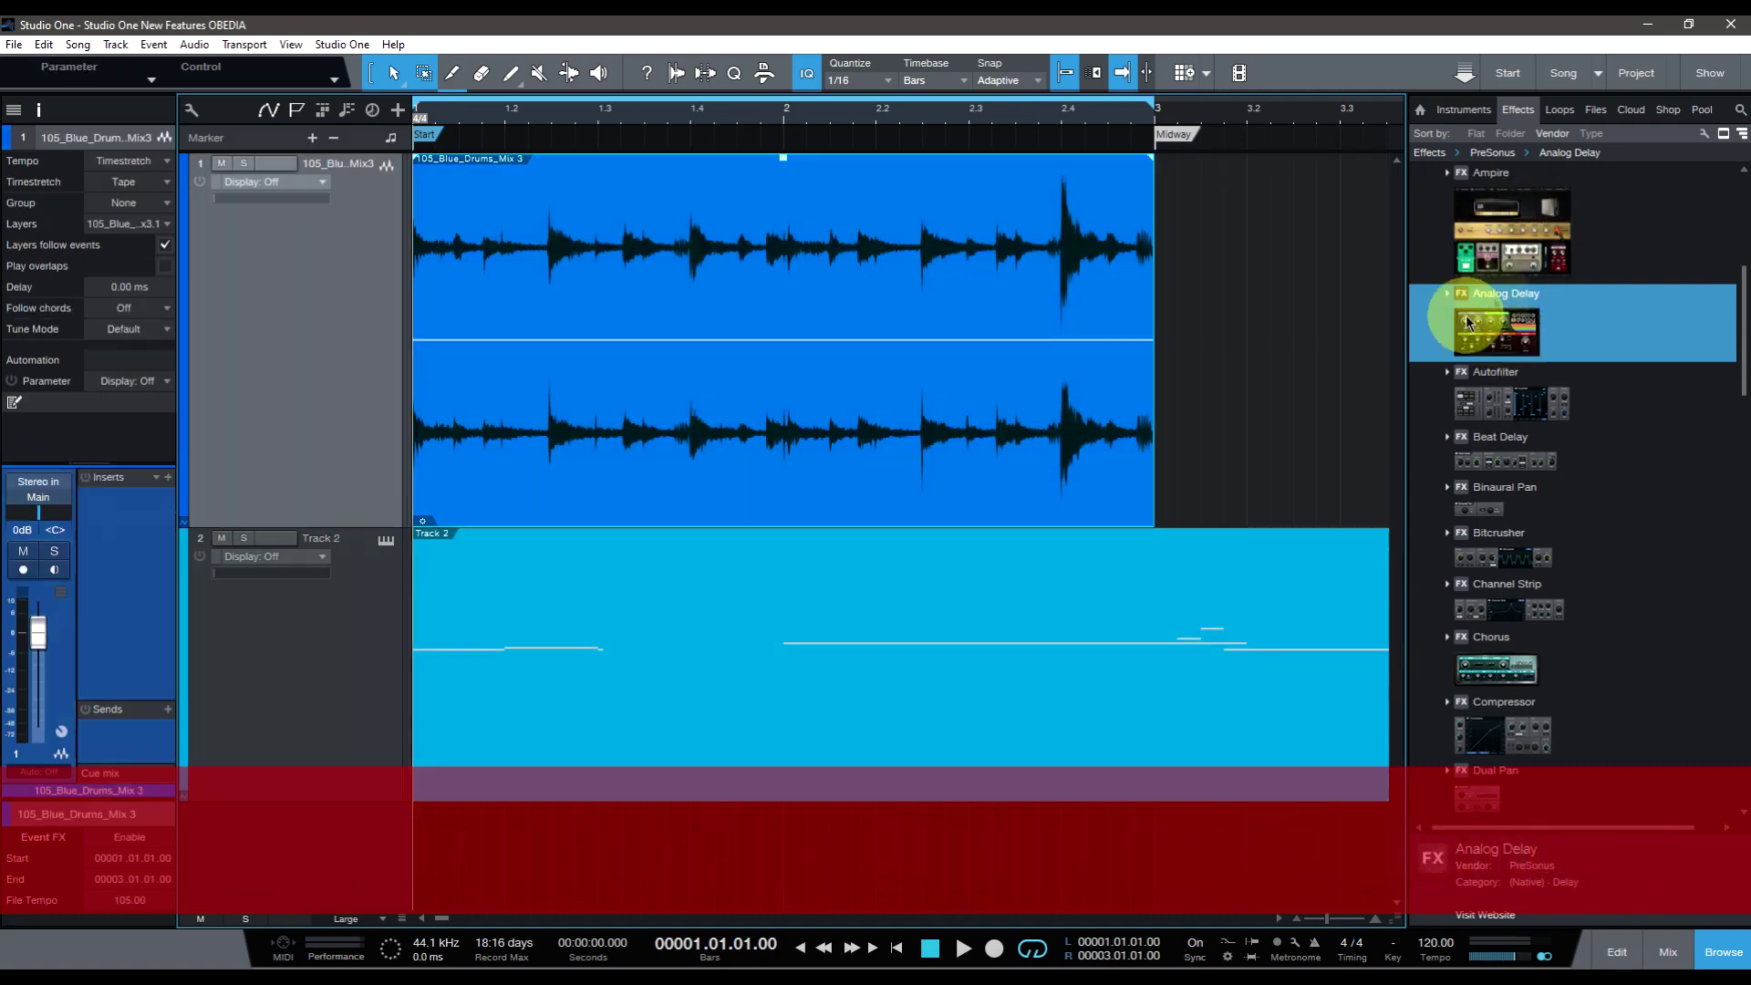
# Step: Drop Analog Delay onto the drum loop track's inserts and move its editor window aside
pyautogui.moveTo(1468, 321); pyautogui.dragTo(337, 395)
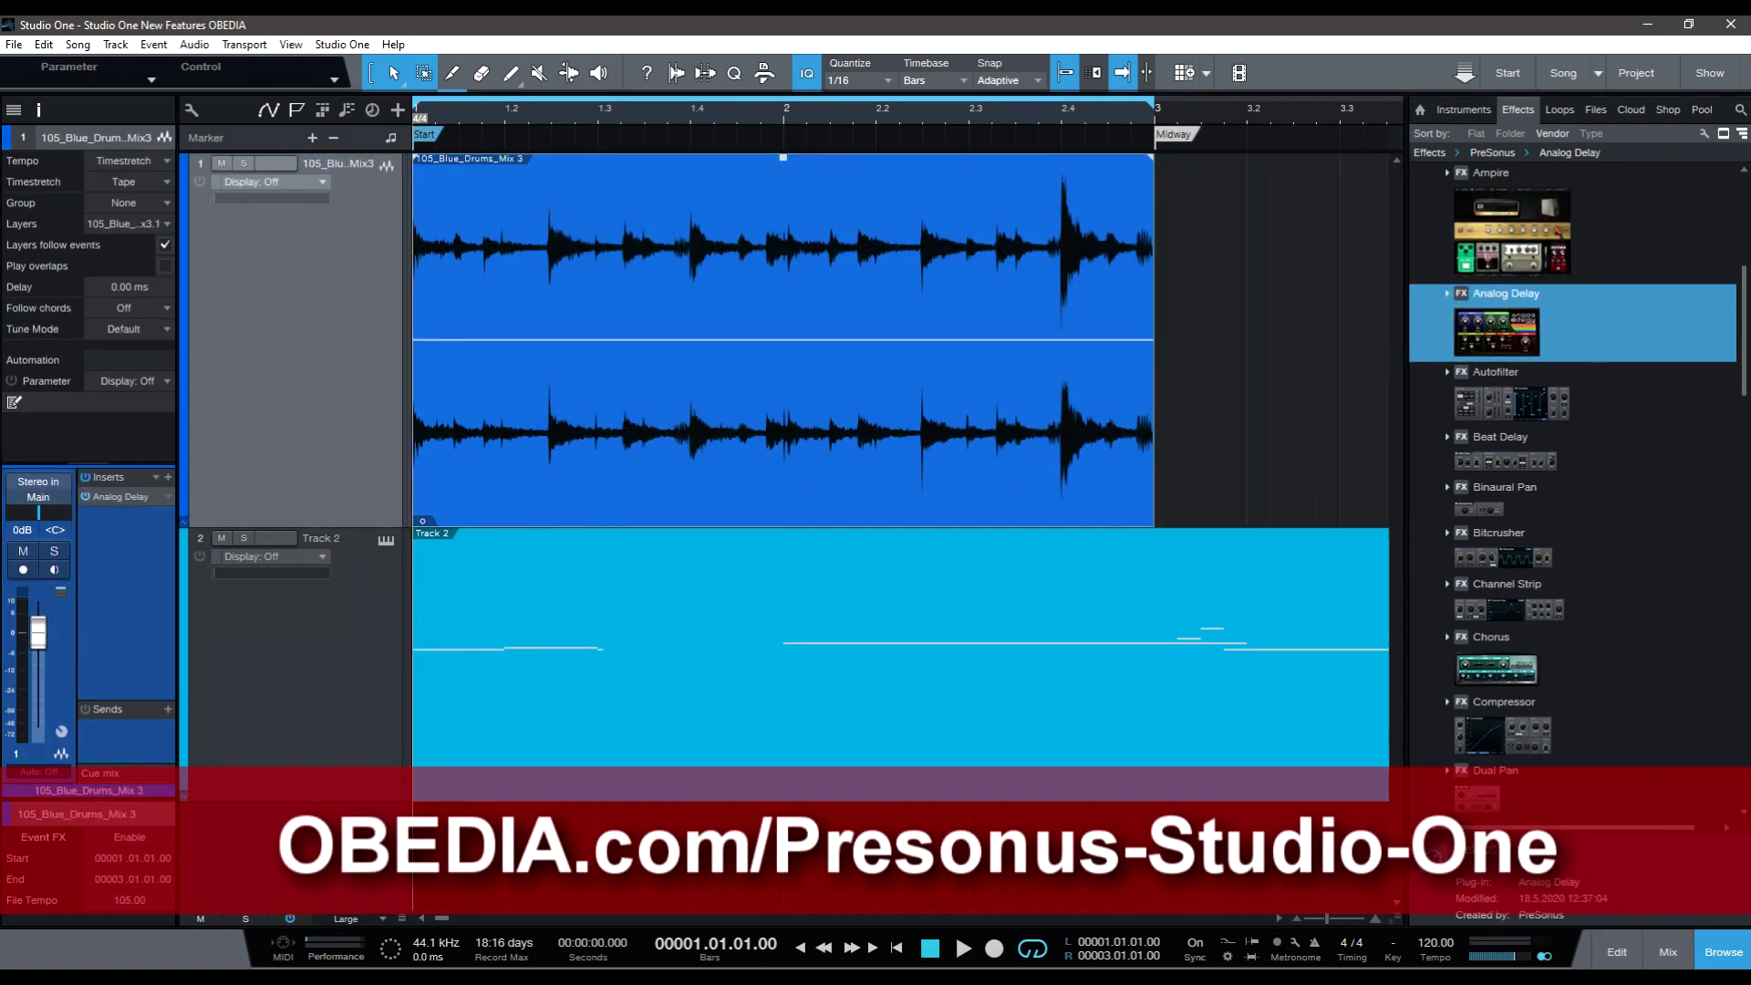
pyautogui.moveTo(703, 265); pyautogui.dragTo(617, 264)
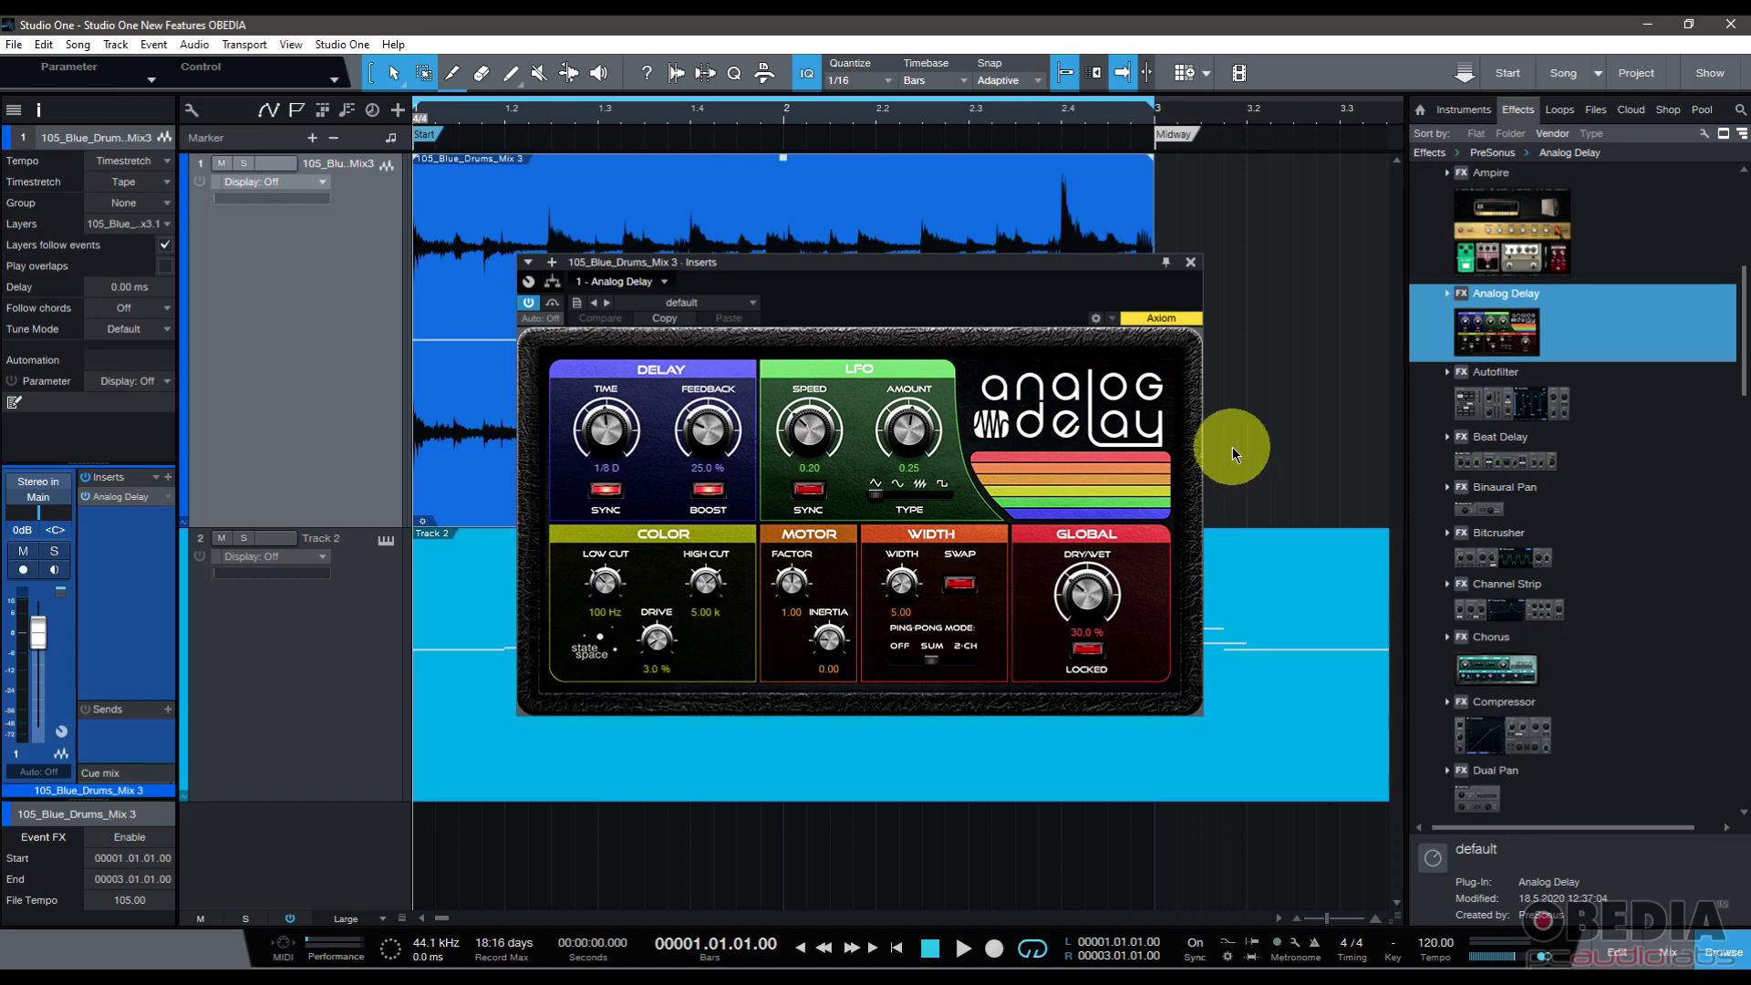
# Step: Start the drum loop playing and push up the delay's saturation drive and feedback width
pyautogui.moveTo(899, 578); pyautogui.dragTo(888, 530)
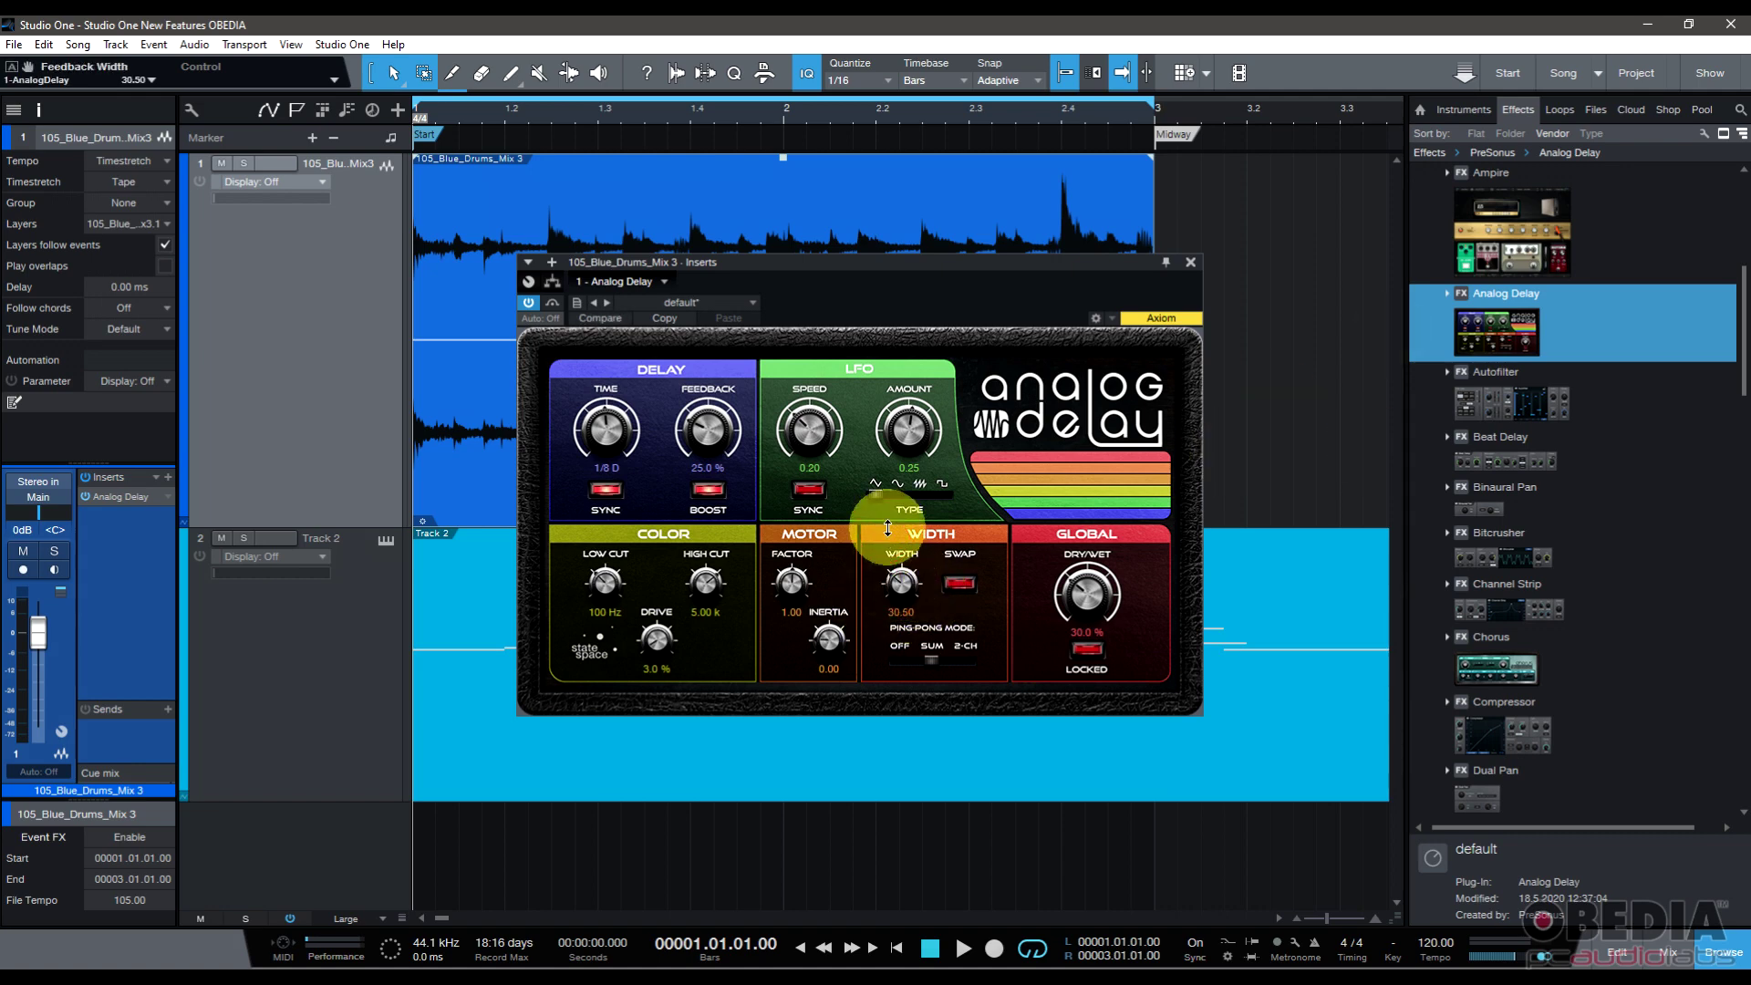
pyautogui.moveTo(656, 639)
pyautogui.mouseDown()
pyautogui.moveTo(646, 610)
pyautogui.moveTo(637, 637)
pyautogui.moveTo(594, 653)
pyautogui.moveTo(648, 675)
pyautogui.moveTo(651, 640)
pyautogui.mouseUp()
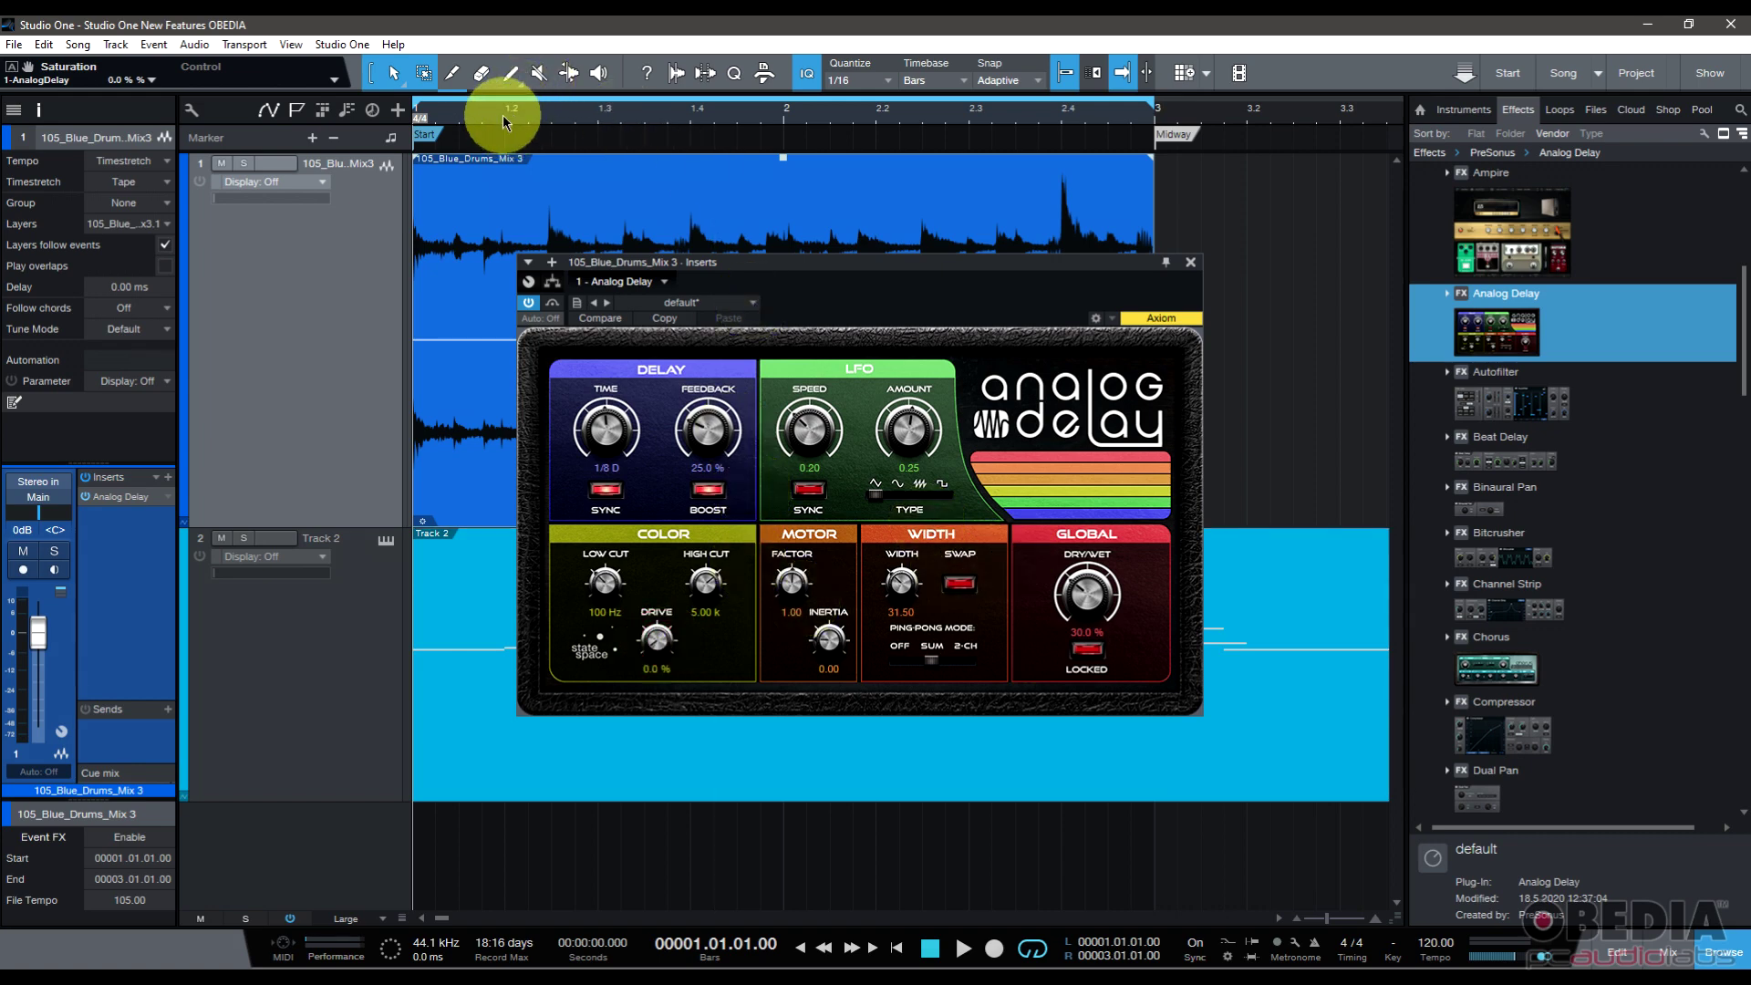
pyautogui.press('space')
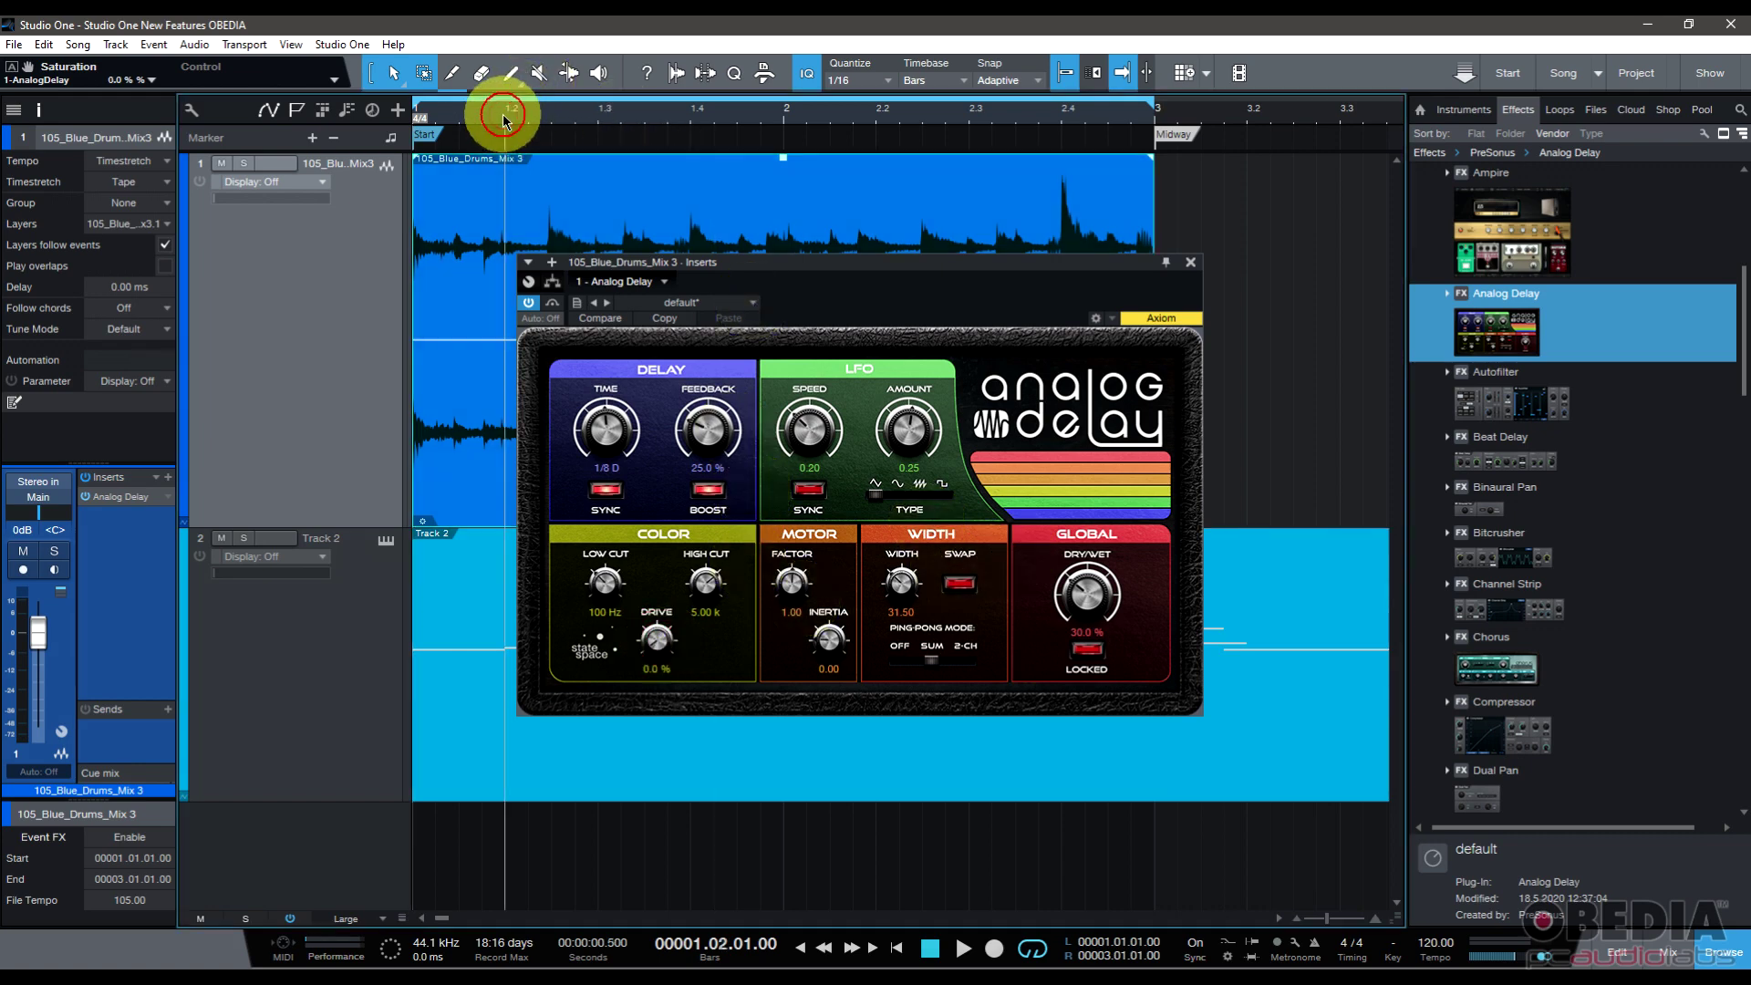
pyautogui.moveTo(654, 634); pyautogui.dragTo(672, 477)
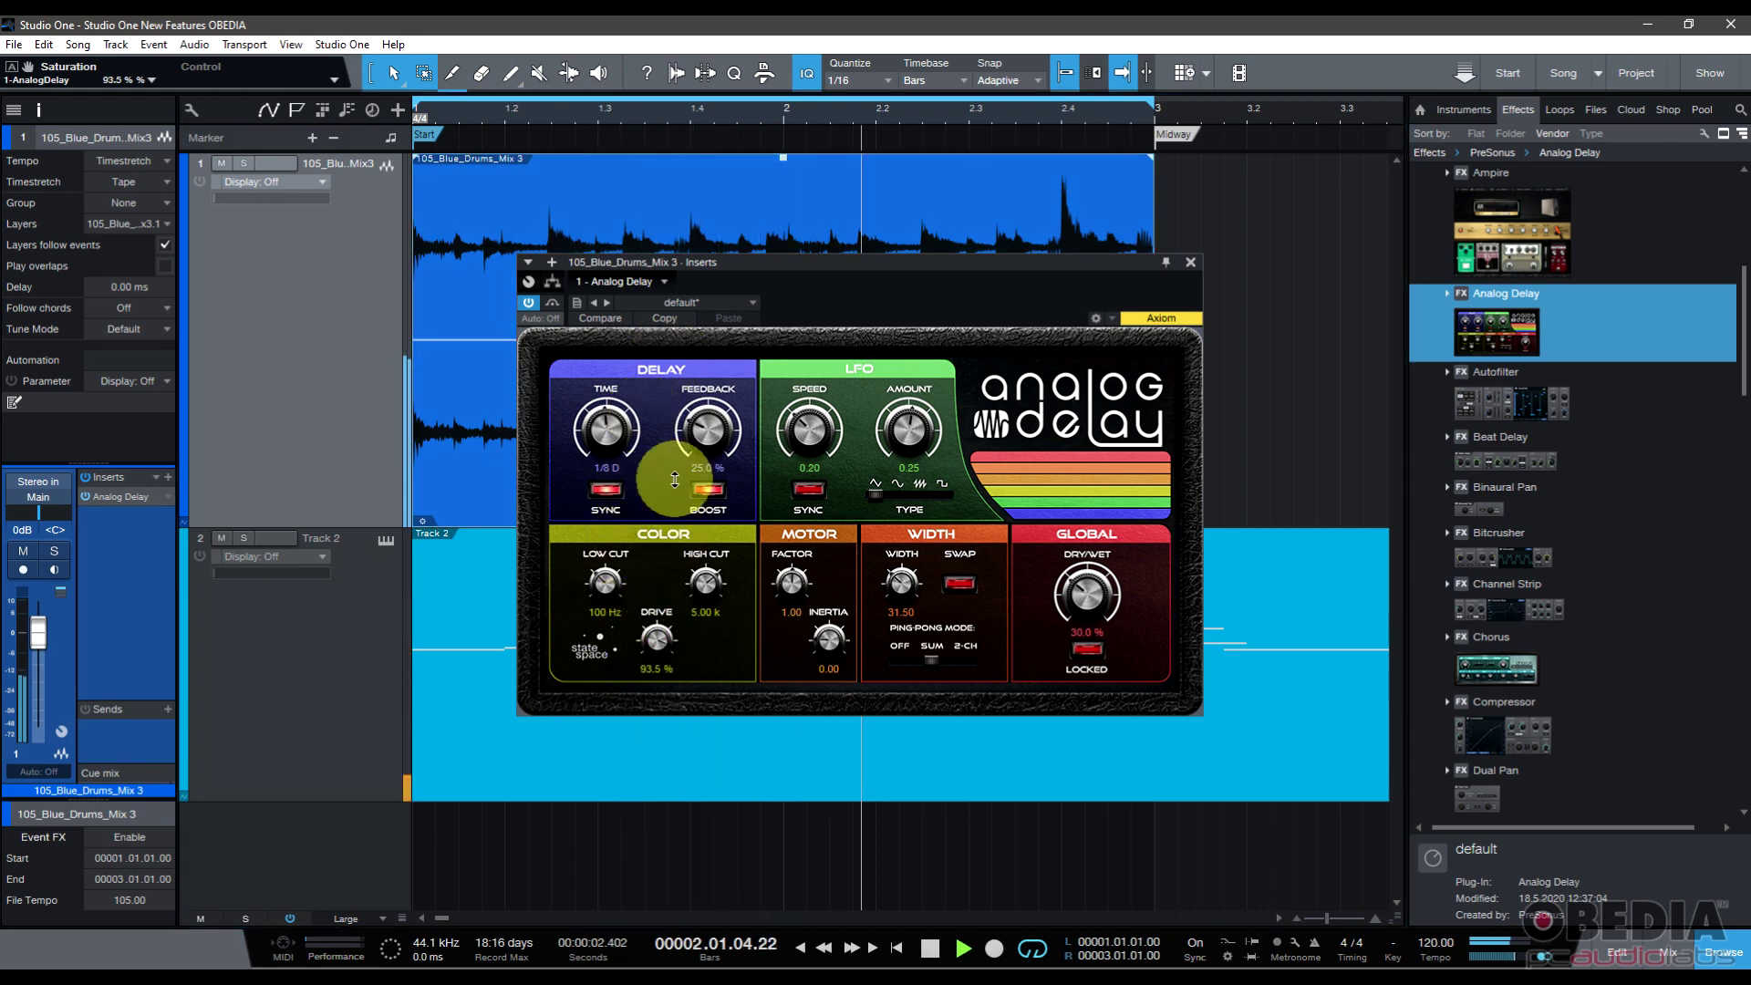
pyautogui.moveTo(901, 579); pyautogui.dragTo(914, 533)
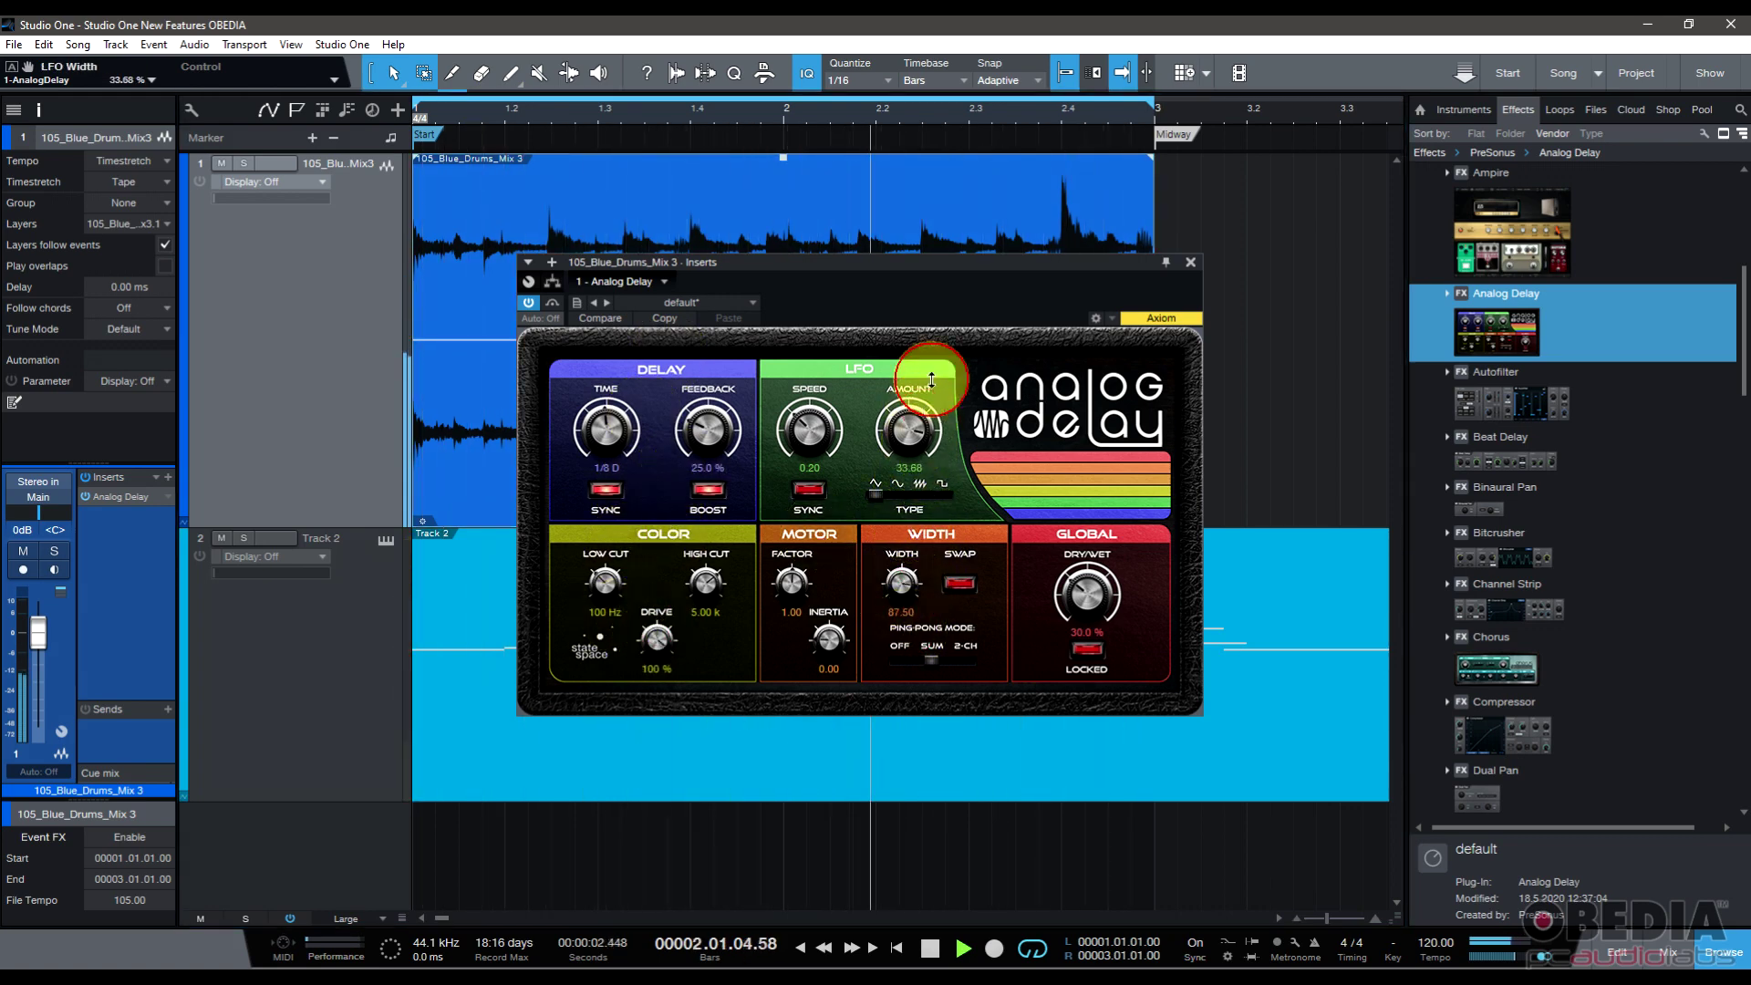
# Step: Set LFO speed 9.66, feedback 78.5 %, time 1 Bar and raise the mix, then zero Drive and Width
pyautogui.moveTo(930, 376); pyautogui.dragTo(909, 548)
pyautogui.moveTo(844, 481); pyautogui.dragTo(833, 344)
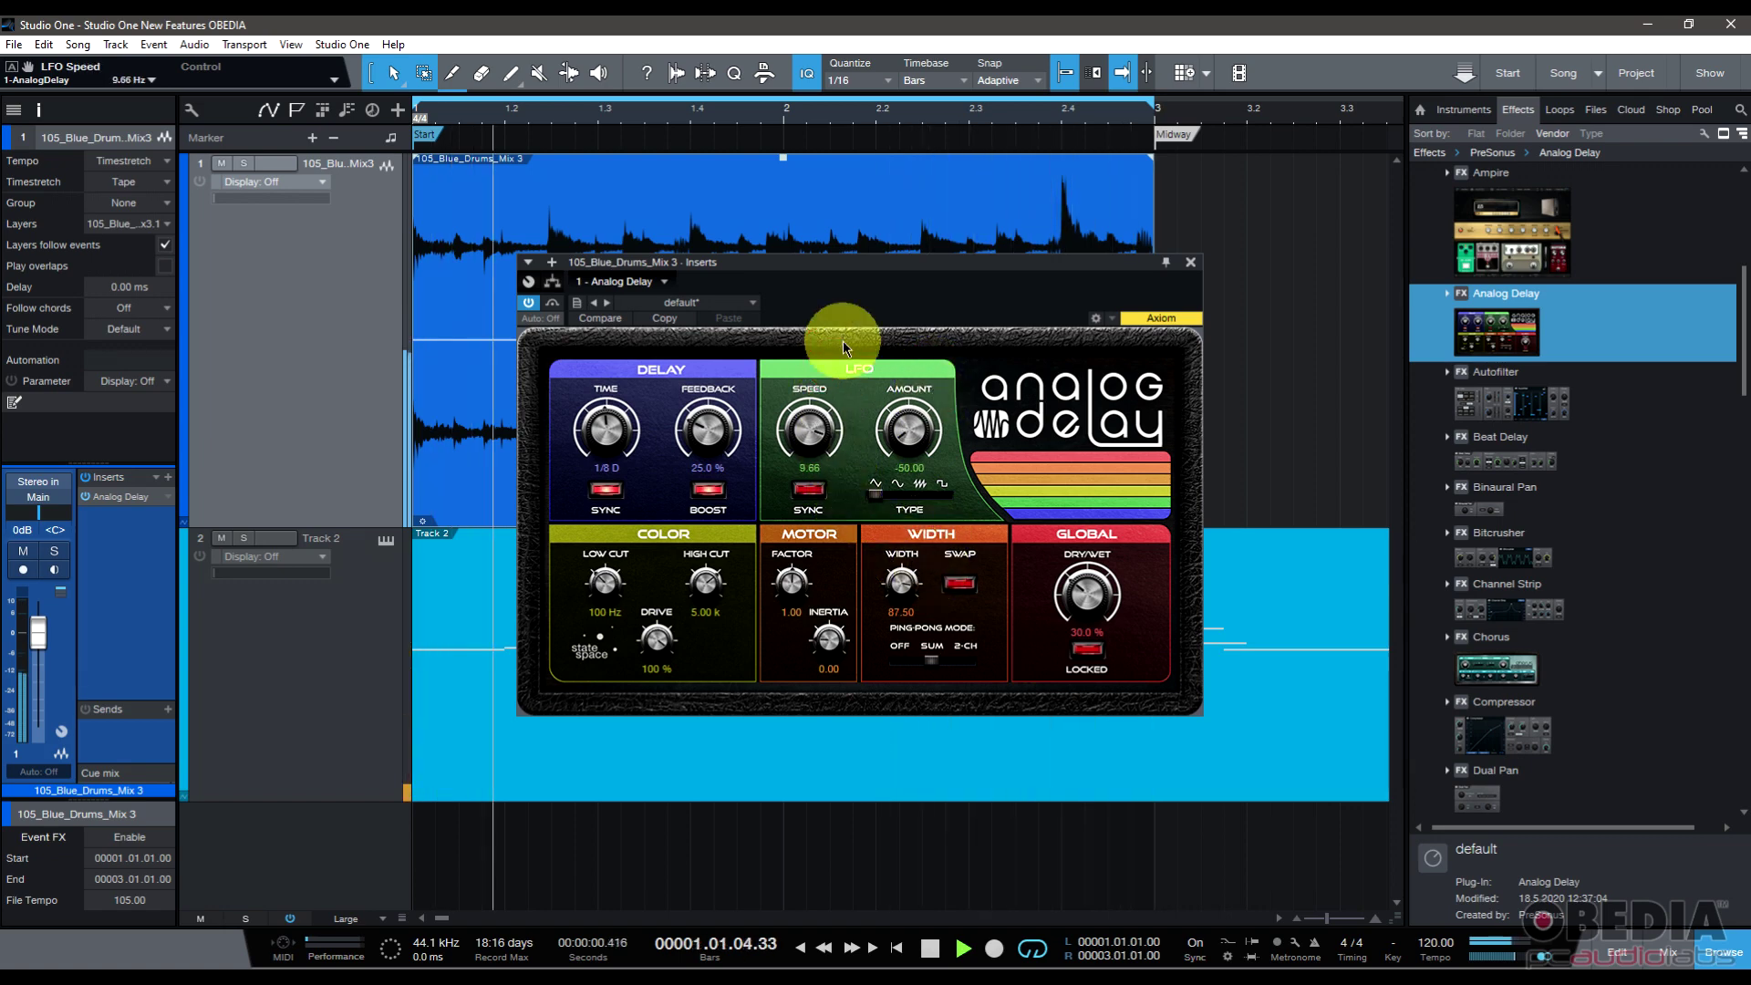
pyautogui.moveTo(910, 397); pyautogui.dragTo(912, 301)
pyautogui.moveTo(710, 388); pyautogui.dragTo(626, 339)
pyautogui.moveTo(609, 461); pyautogui.dragTo(610, 449)
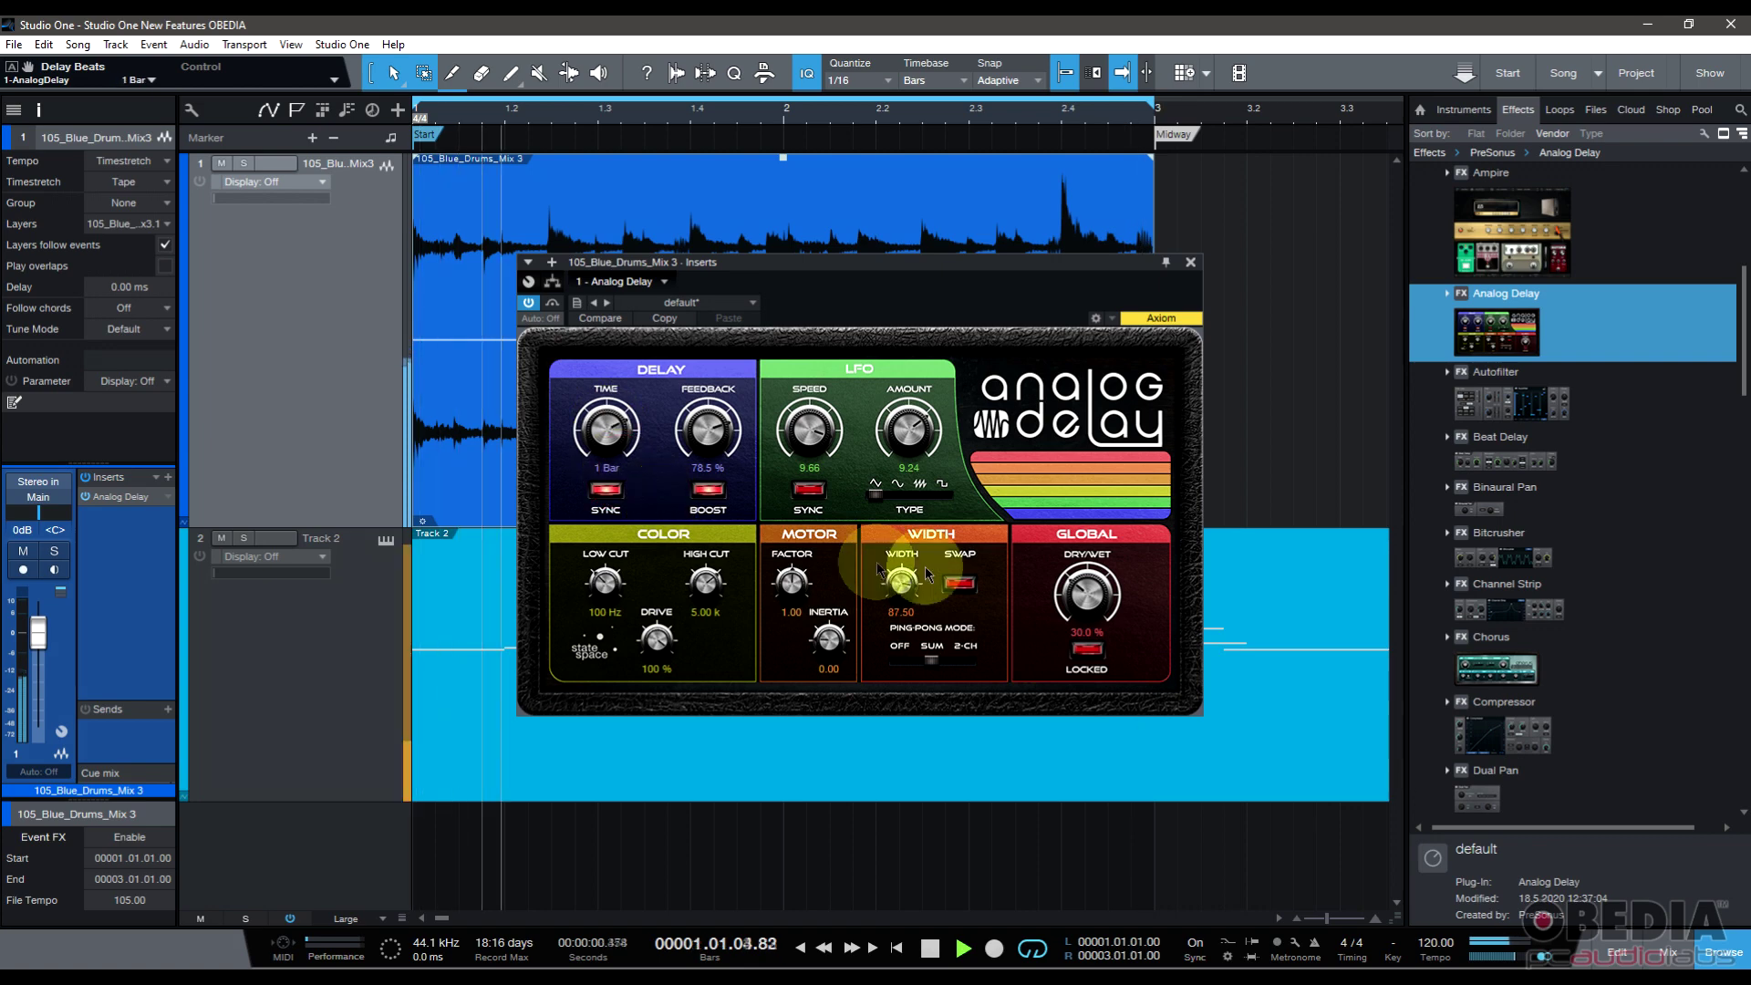
pyautogui.moveTo(1085, 593); pyautogui.dragTo(1076, 649)
pyautogui.moveTo(656, 638); pyautogui.dragTo(693, 913)
pyautogui.moveTo(900, 580); pyautogui.dragTo(927, 813)
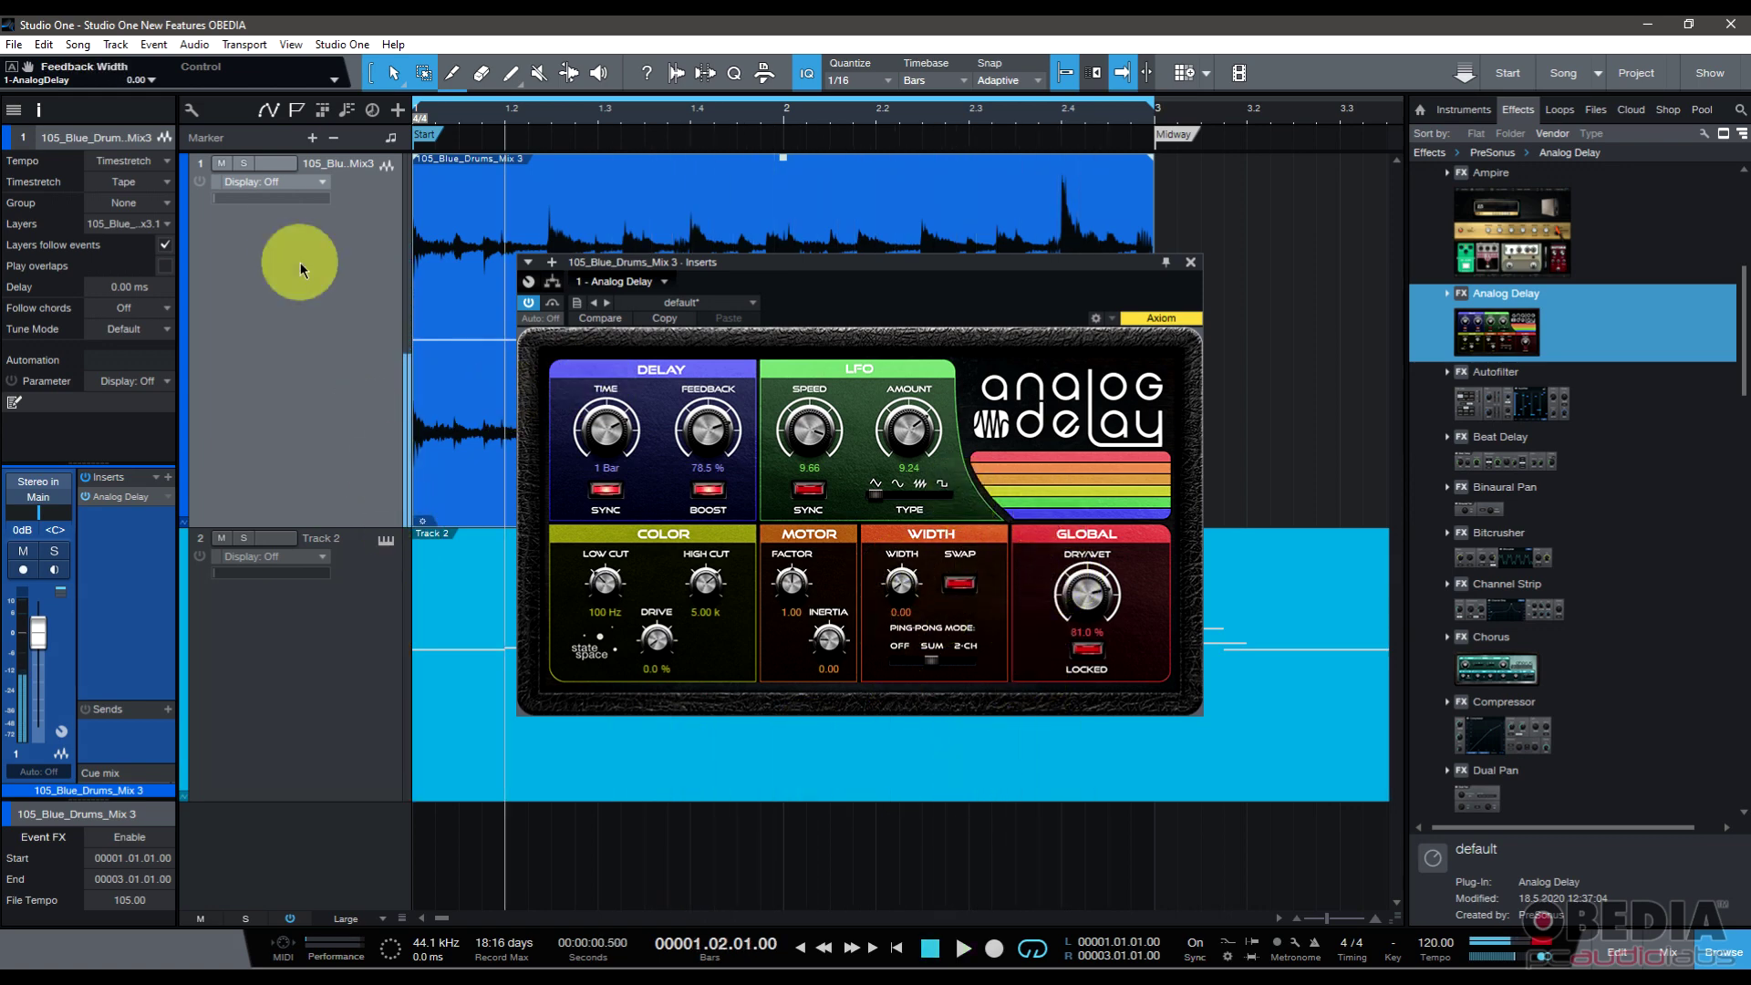
# Step: Mute the drum loop, close Analog Delay, and drop Autofilter onto the track in its place
pyautogui.click(224, 166)
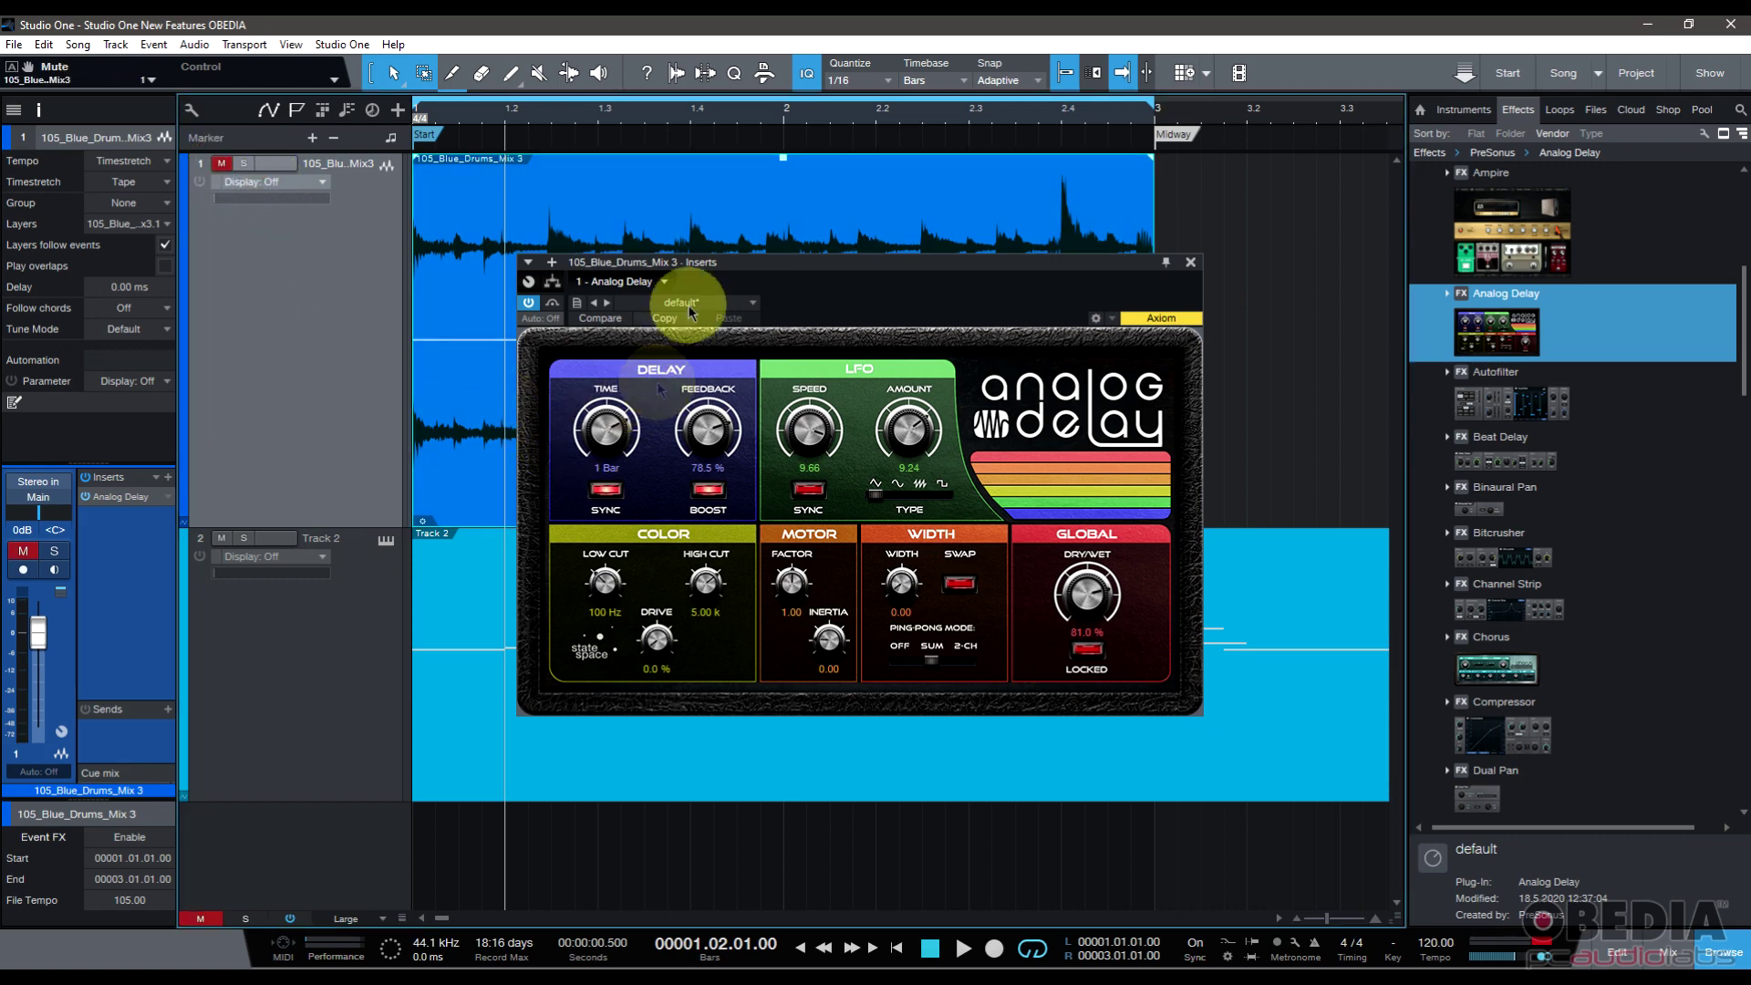
pyautogui.moveTo(660, 267); pyautogui.dragTo(644, 250)
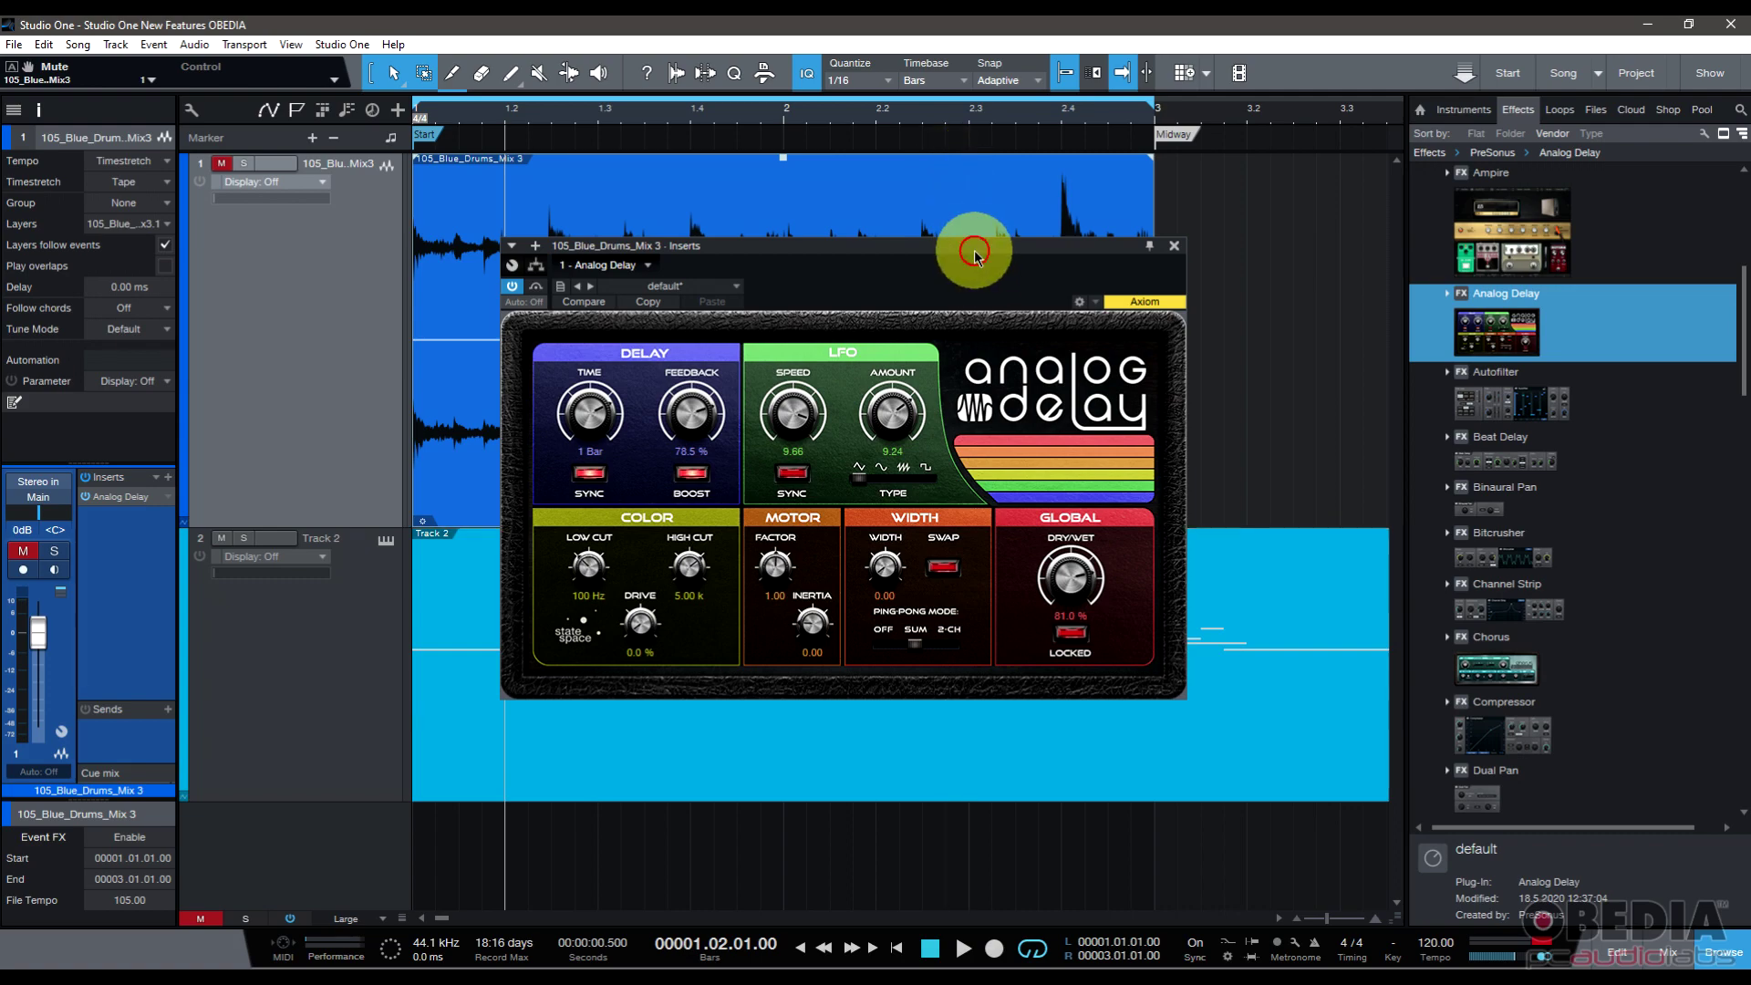
pyautogui.moveTo(970, 247)
pyautogui.mouseDown()
pyautogui.moveTo(967, 336)
pyautogui.moveTo(977, 247)
pyautogui.mouseUp()
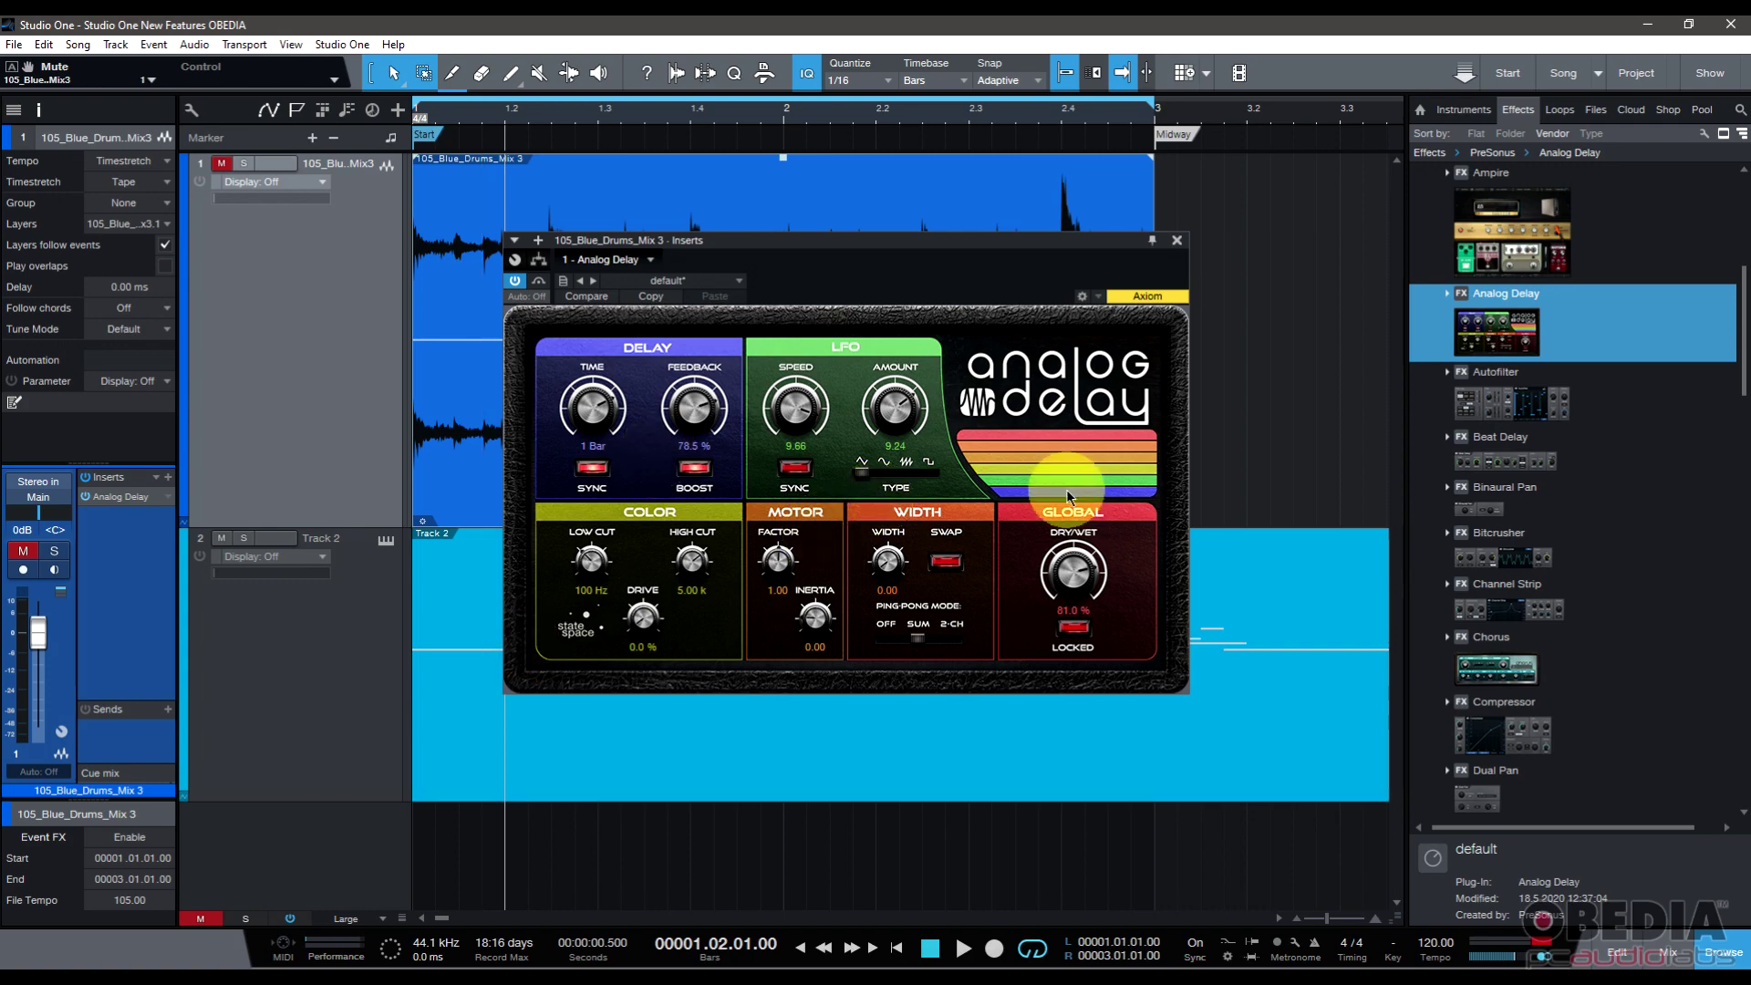
pyautogui.click(1178, 241)
pyautogui.moveTo(1496, 392); pyautogui.dragTo(292, 370)
# Step: Load Autofilter's Combromiss preset, then unmute the drum loop and play it from early in bar 1
pyautogui.moveTo(1115, 247); pyautogui.dragTo(978, 292)
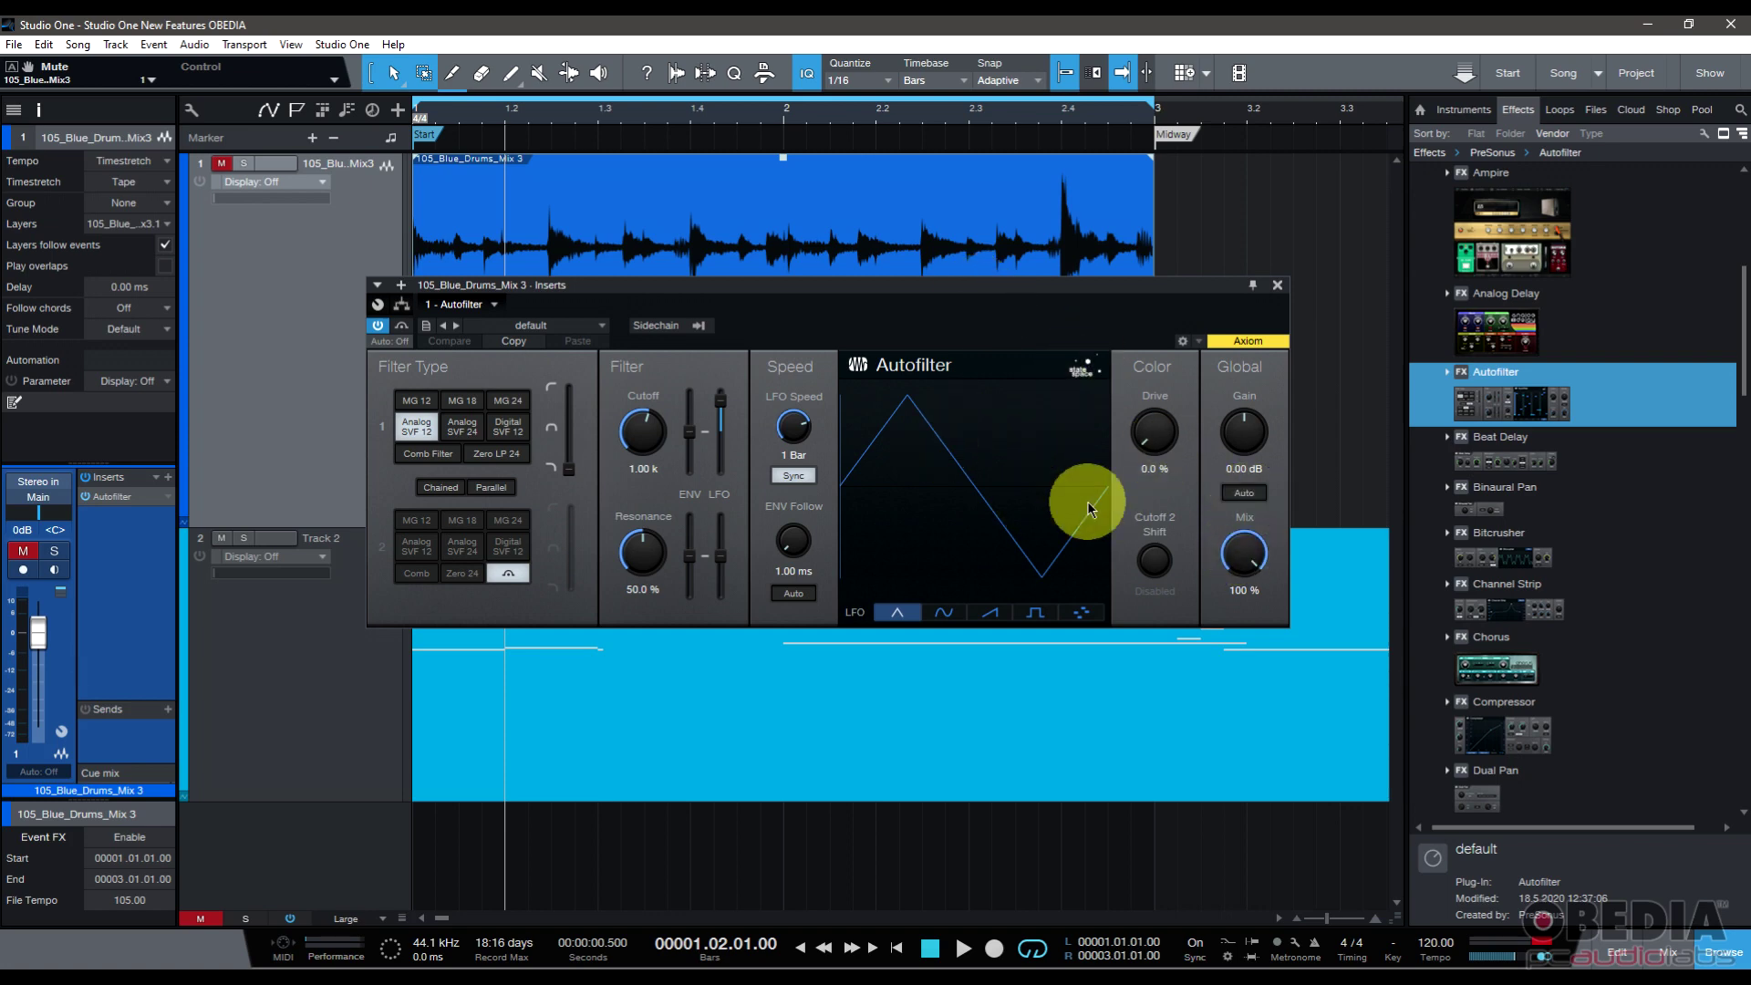
pyautogui.click(586, 328)
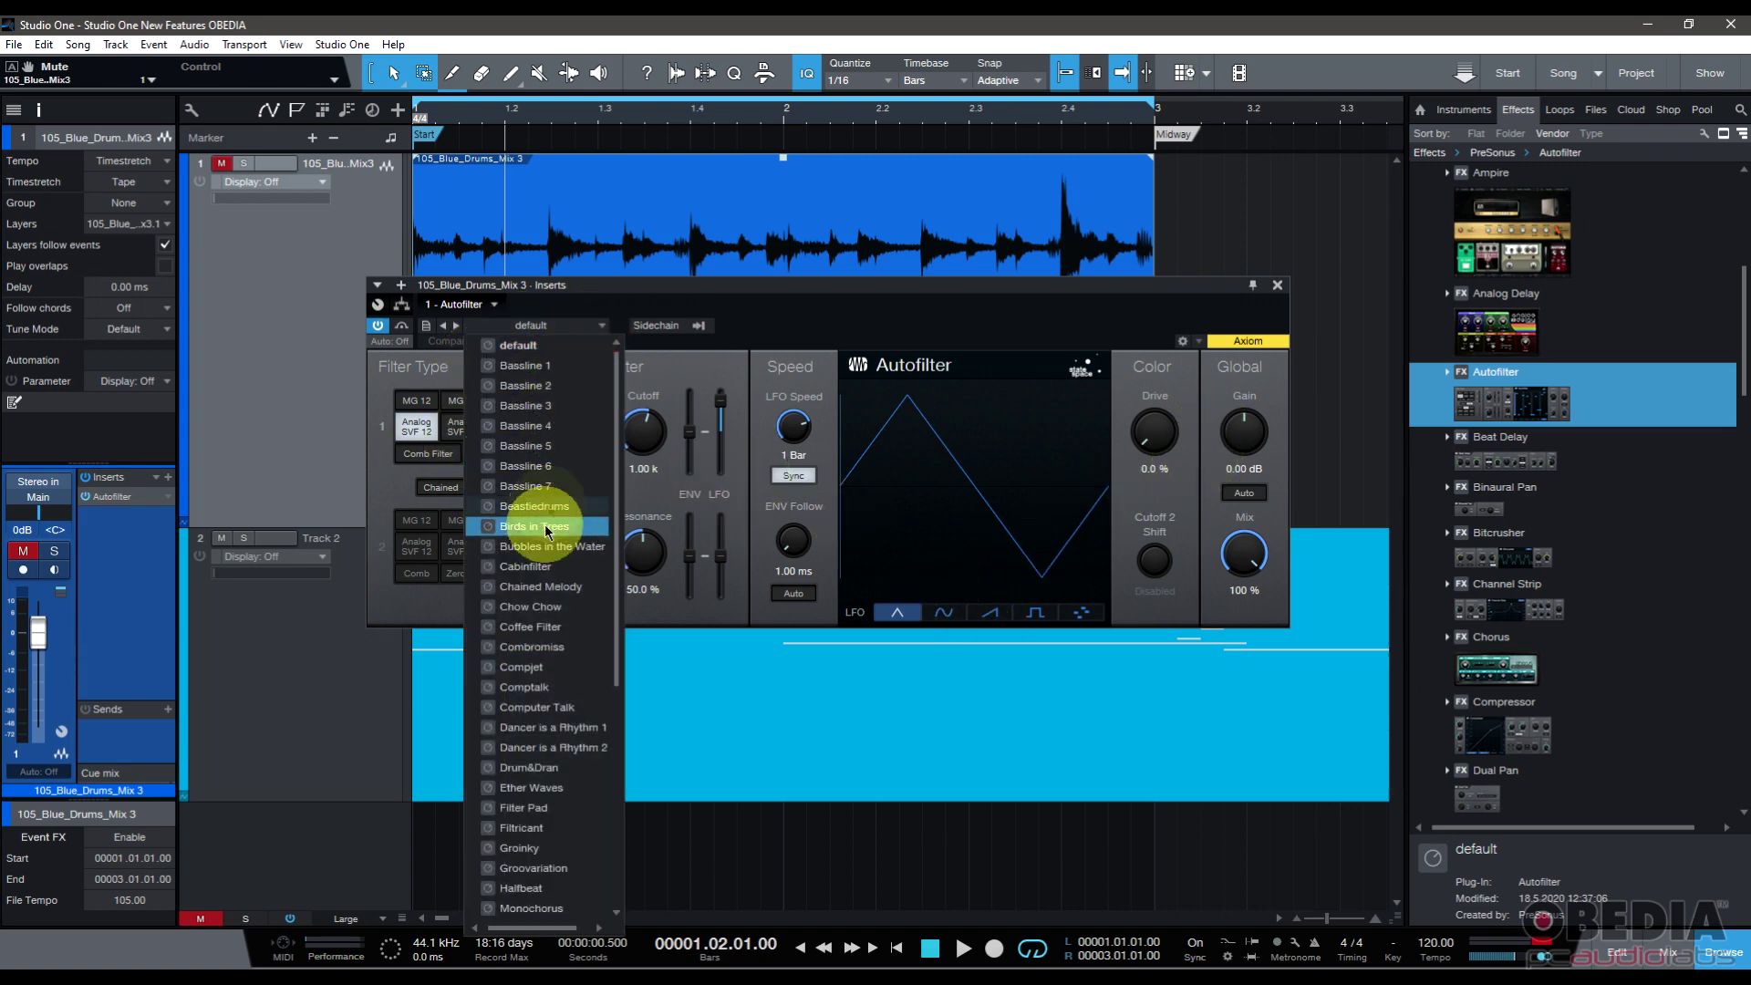
pyautogui.click(548, 649)
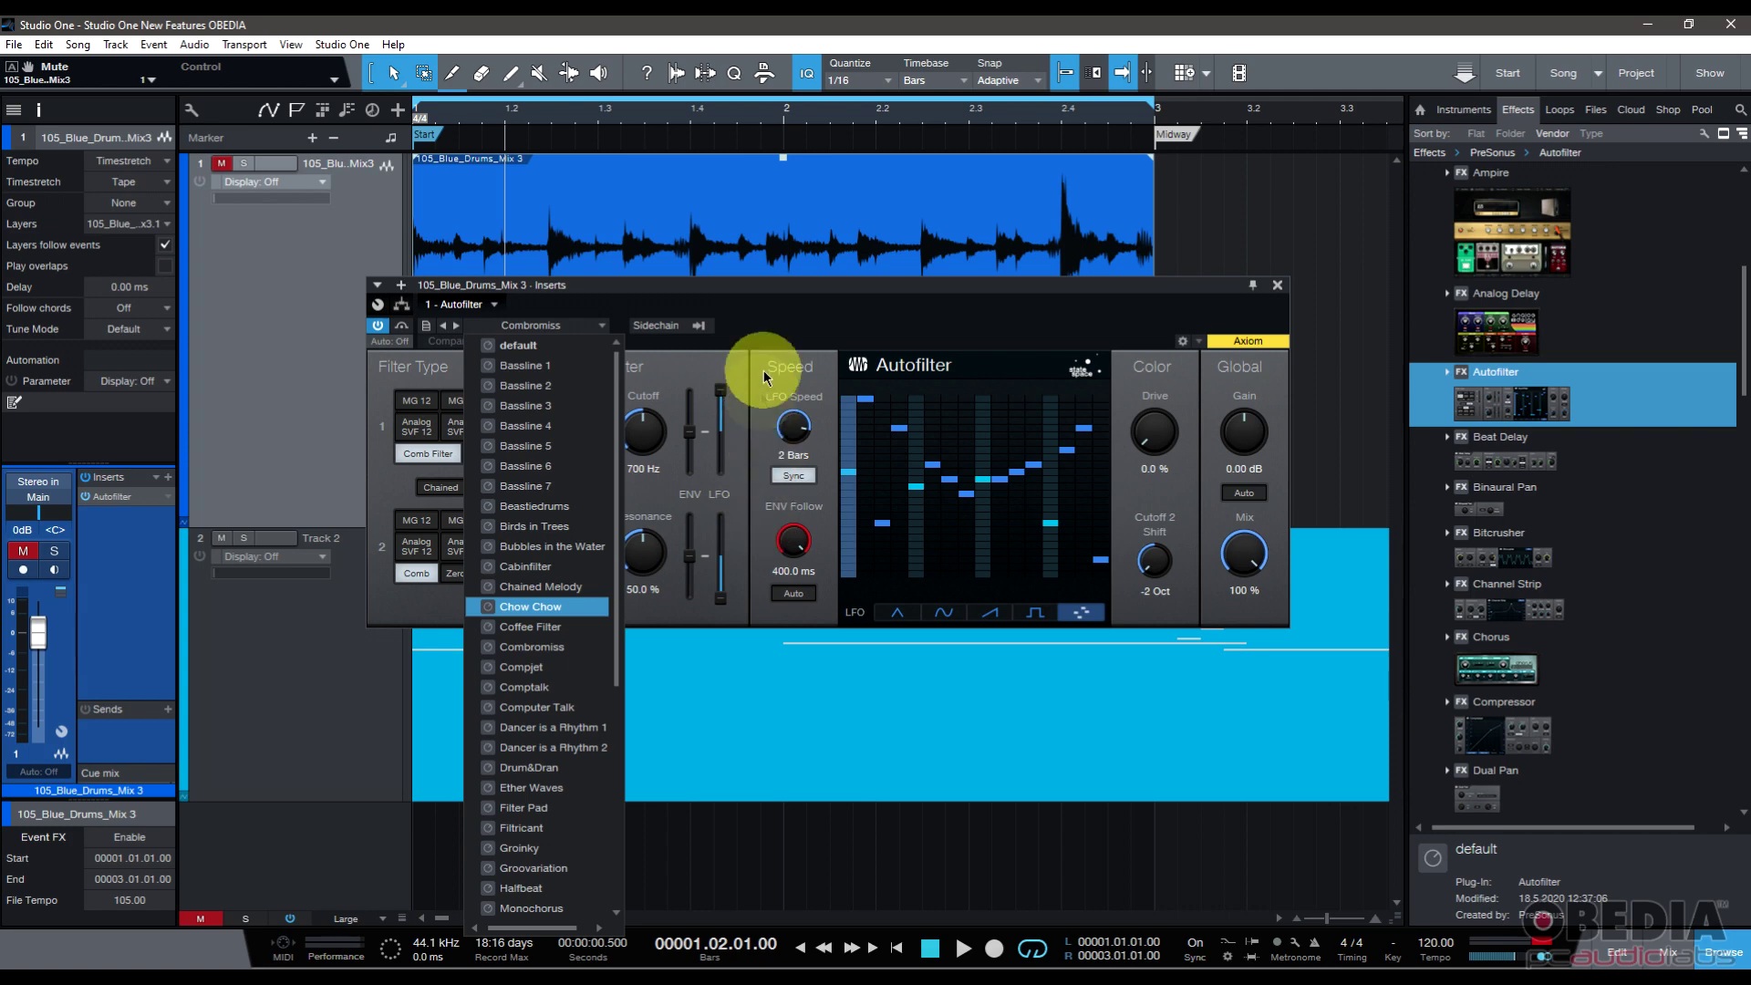
pyautogui.click(585, 121)
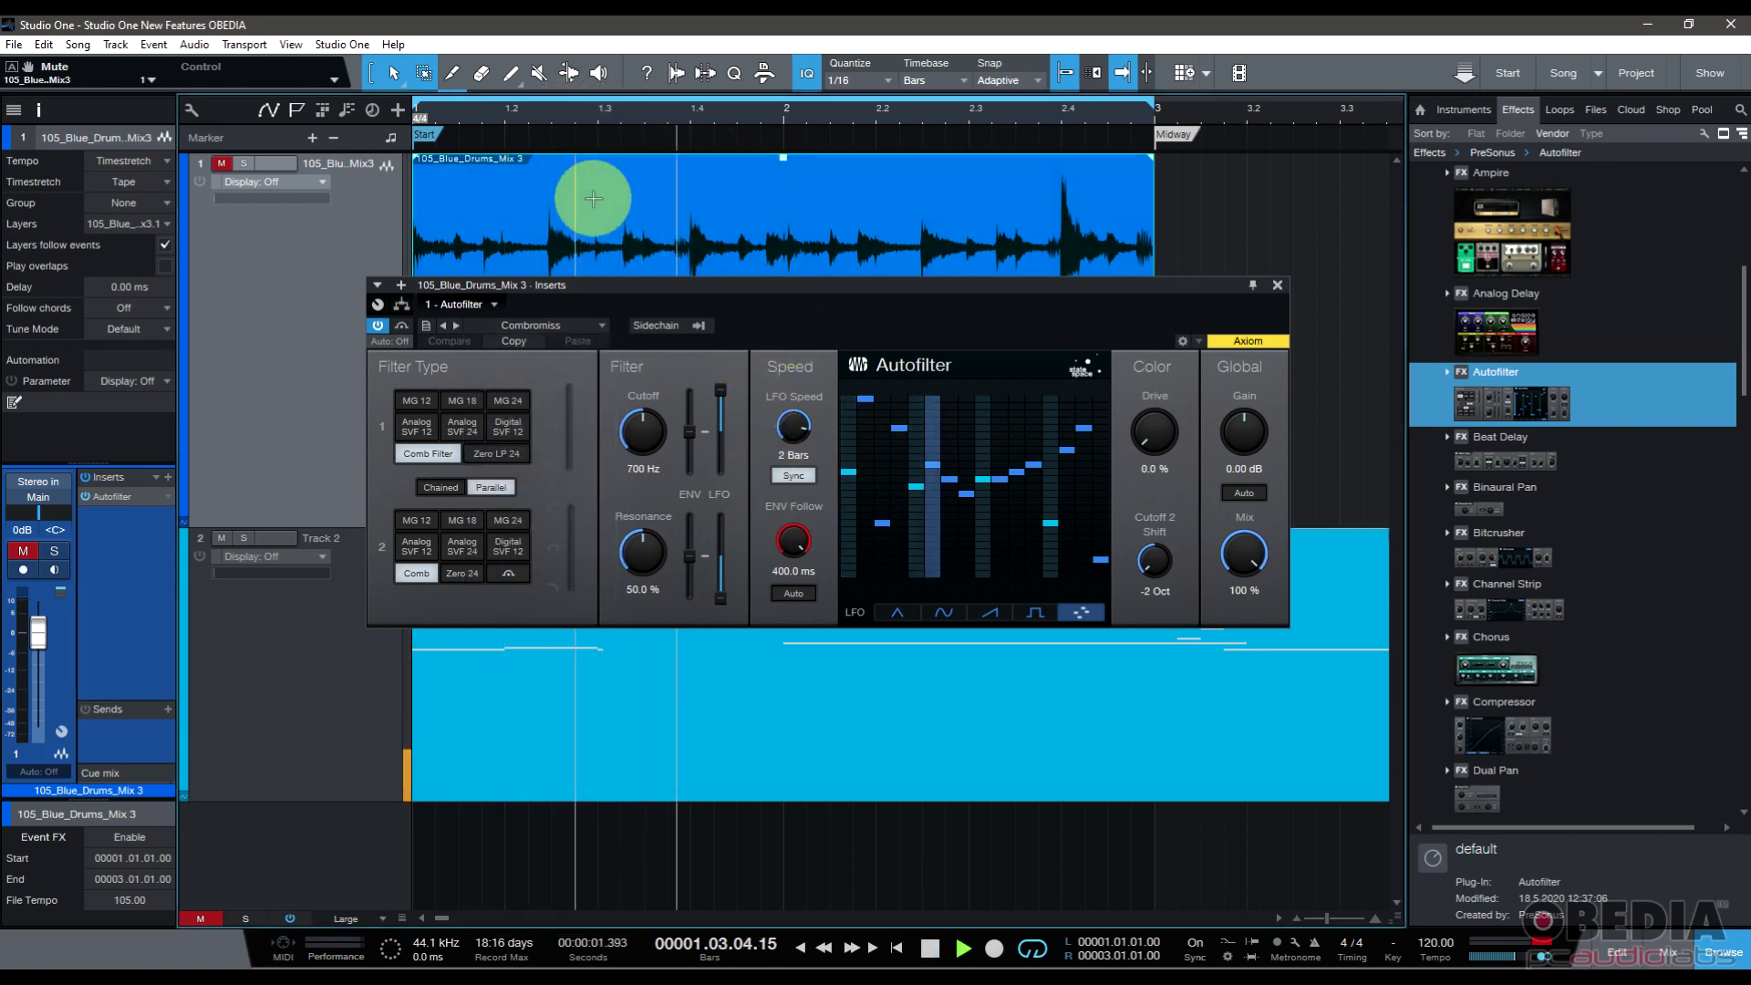
pyautogui.click(222, 165)
pyautogui.press('space')
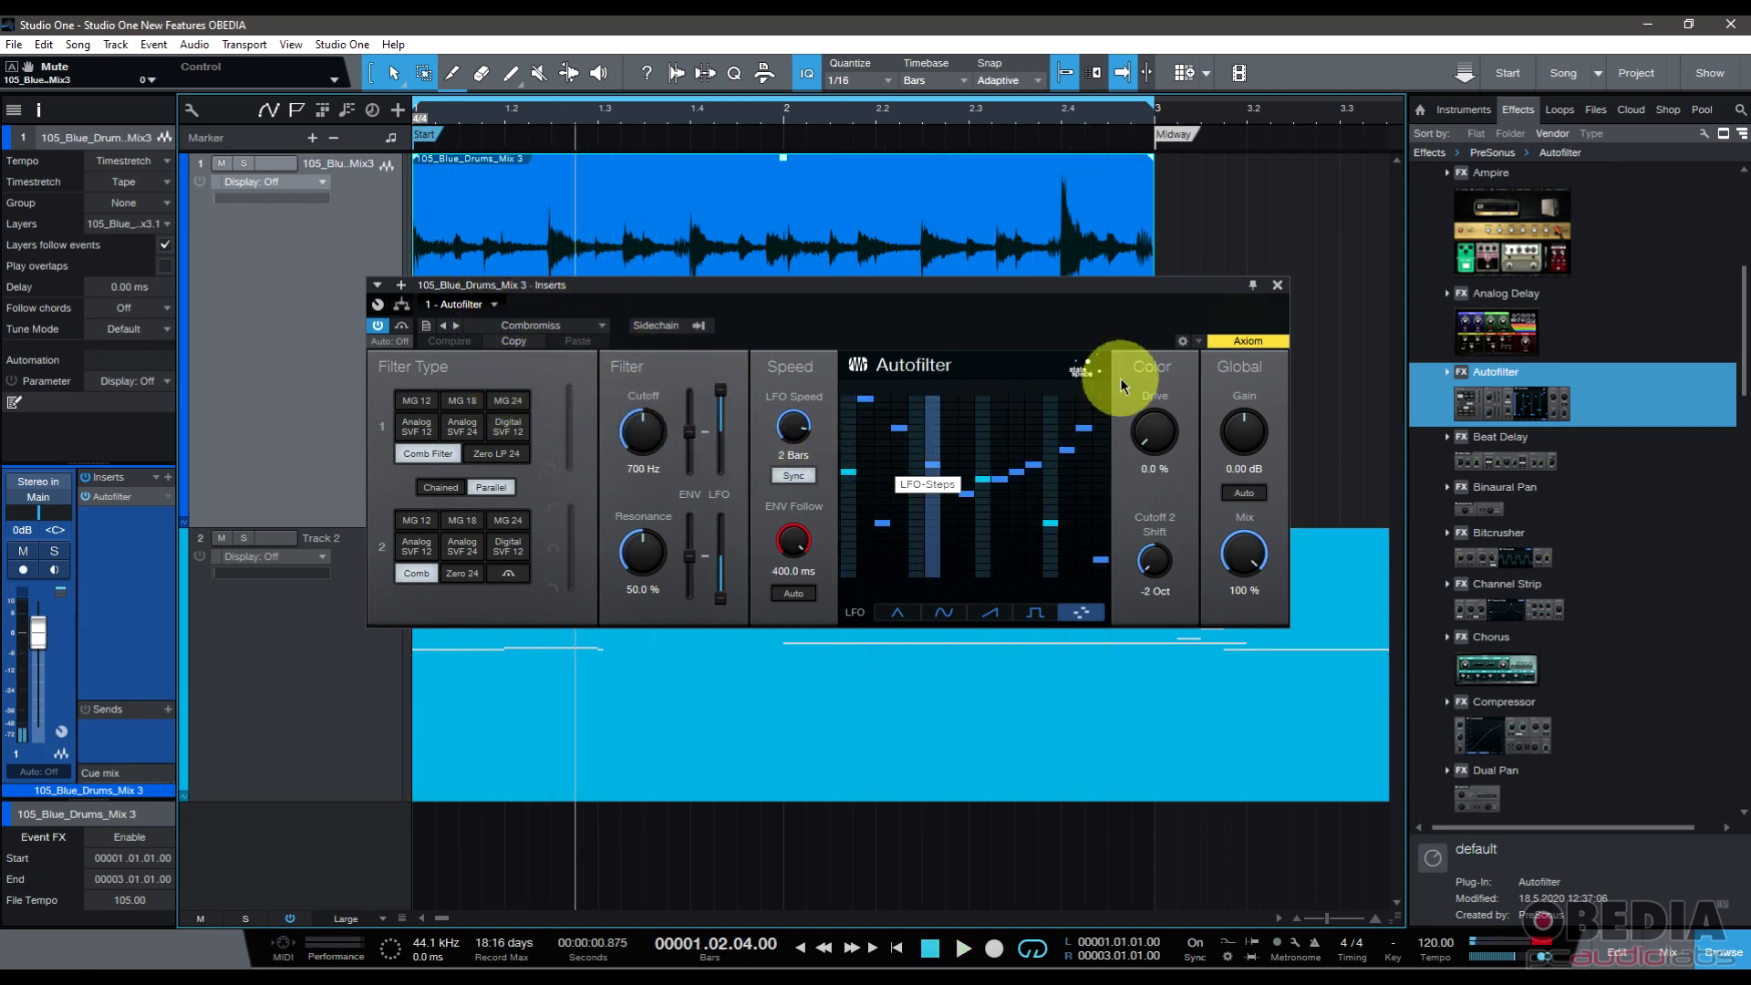
# Step: Close Autofilter, show the mixer with F3, and swap the drum insert for Beat Delay
pyautogui.click(1278, 286)
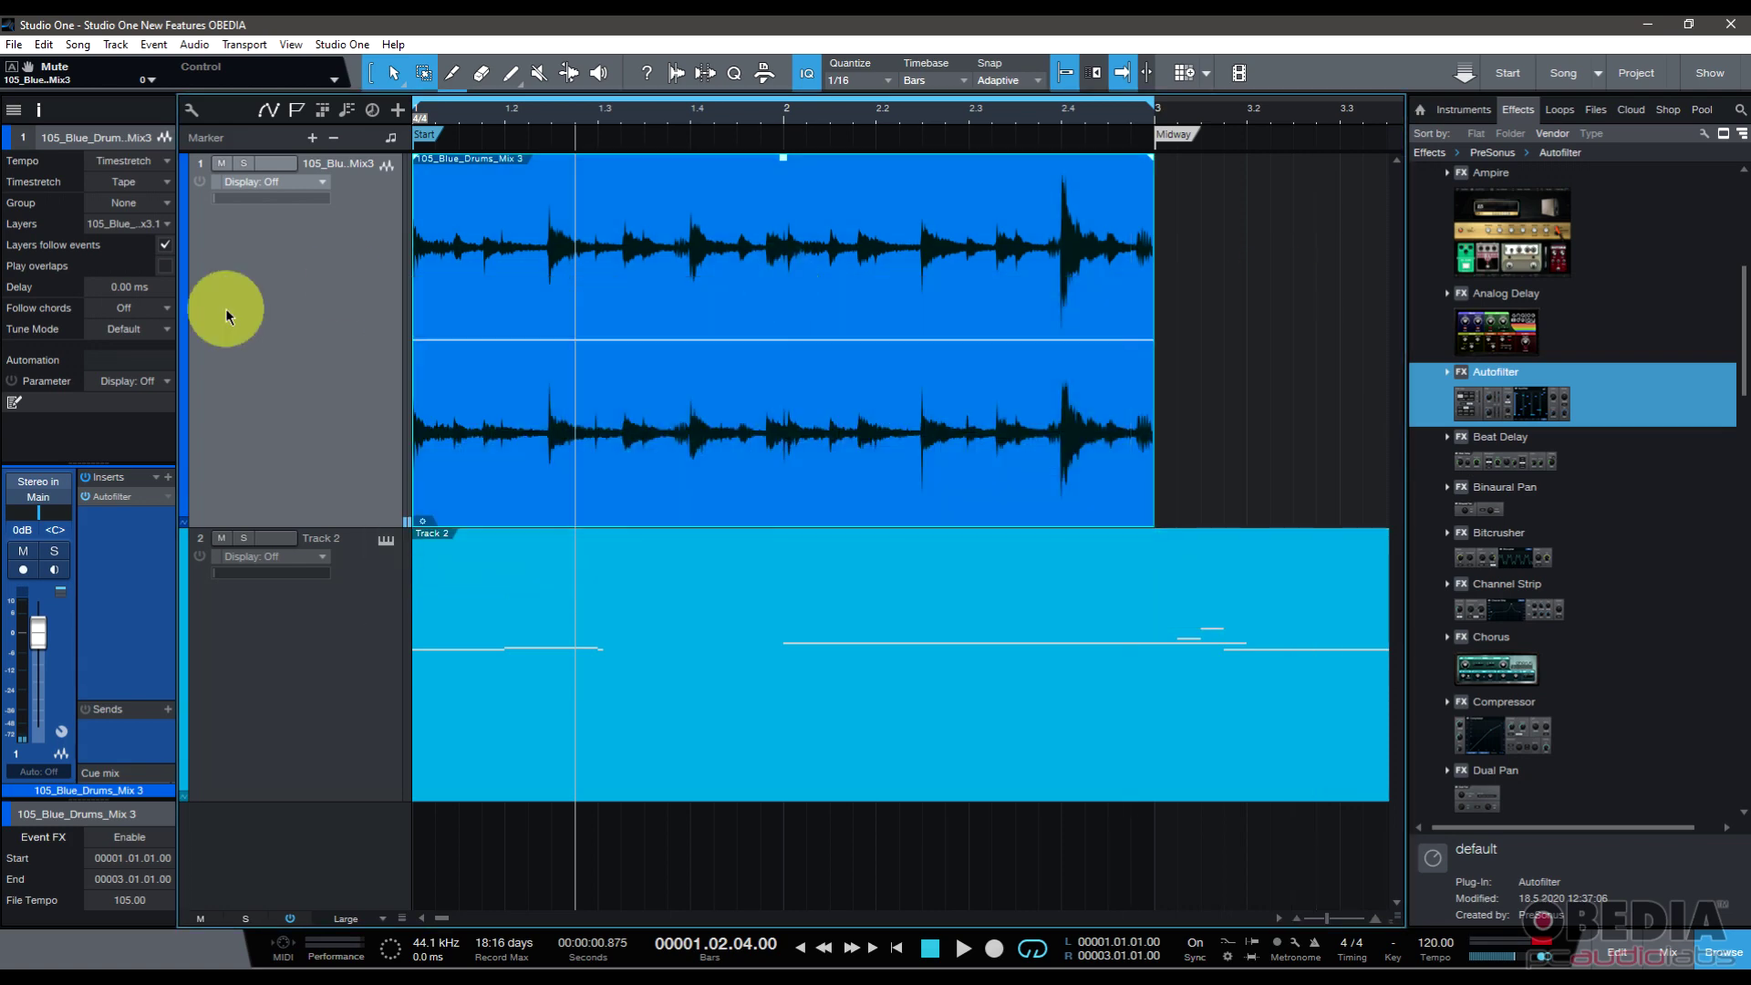
pyautogui.press('F3')
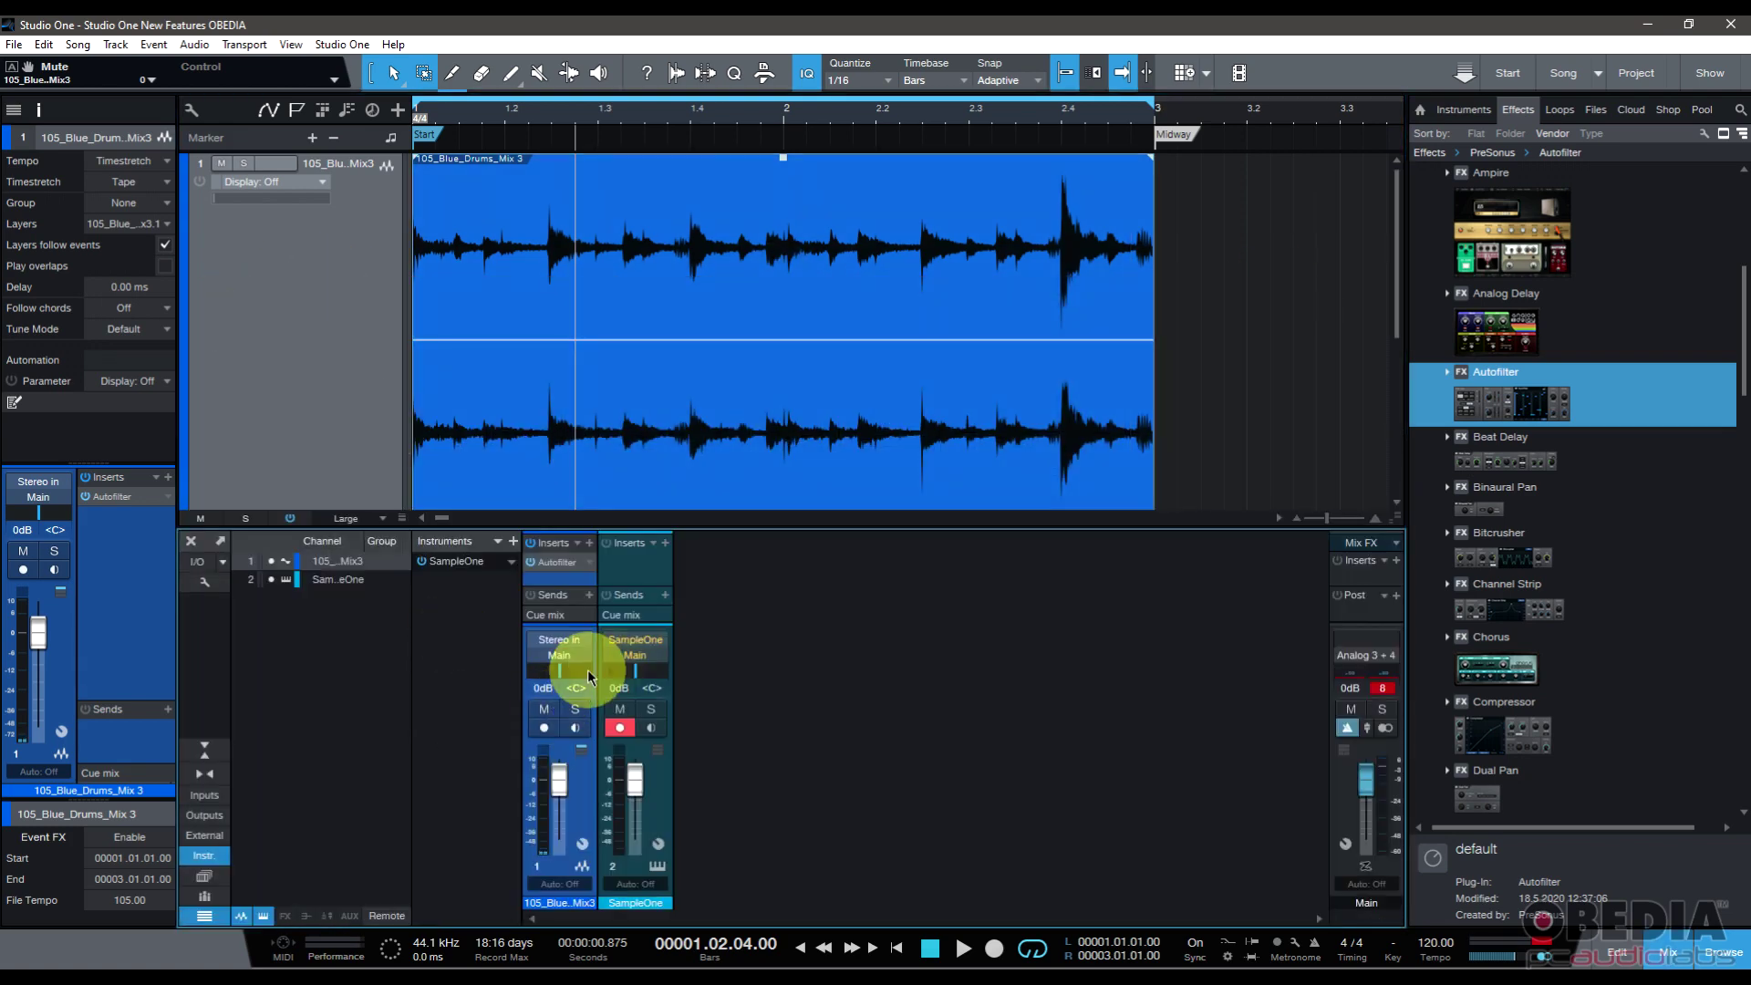
pyautogui.rightClick(584, 565)
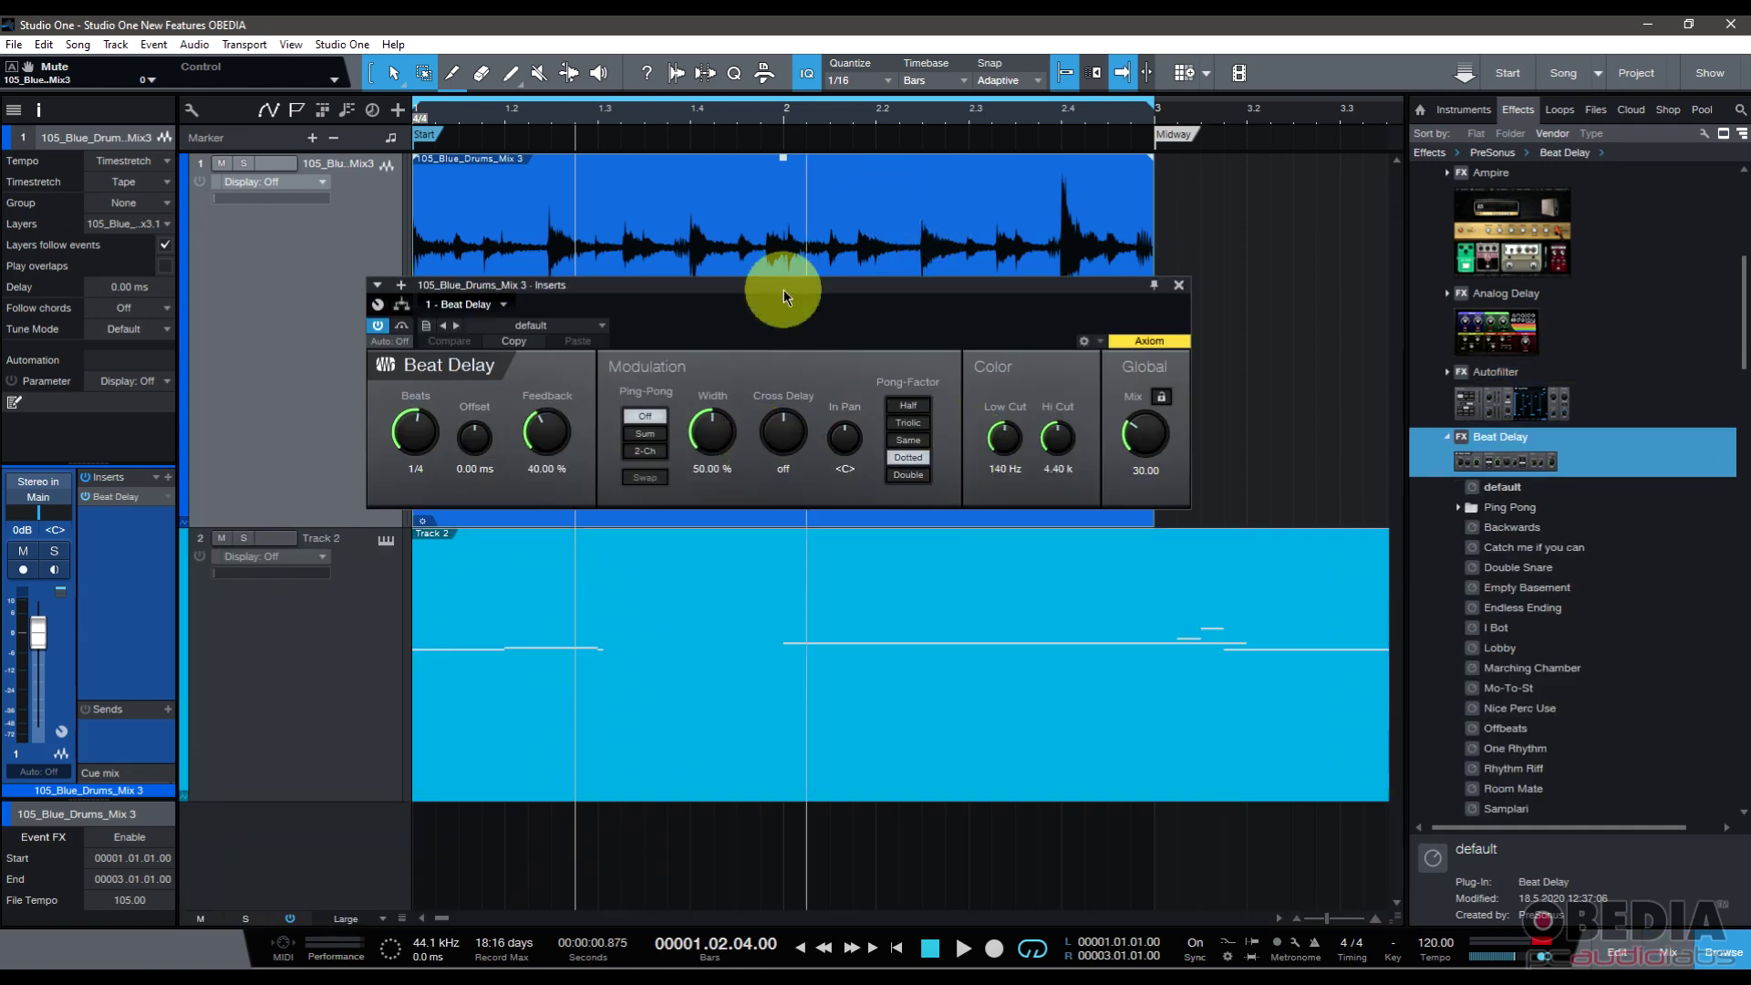
pyautogui.moveTo(764, 295)
pyautogui.mouseDown()
pyautogui.moveTo(780, 272)
pyautogui.moveTo(769, 293)
pyautogui.mouseUp()
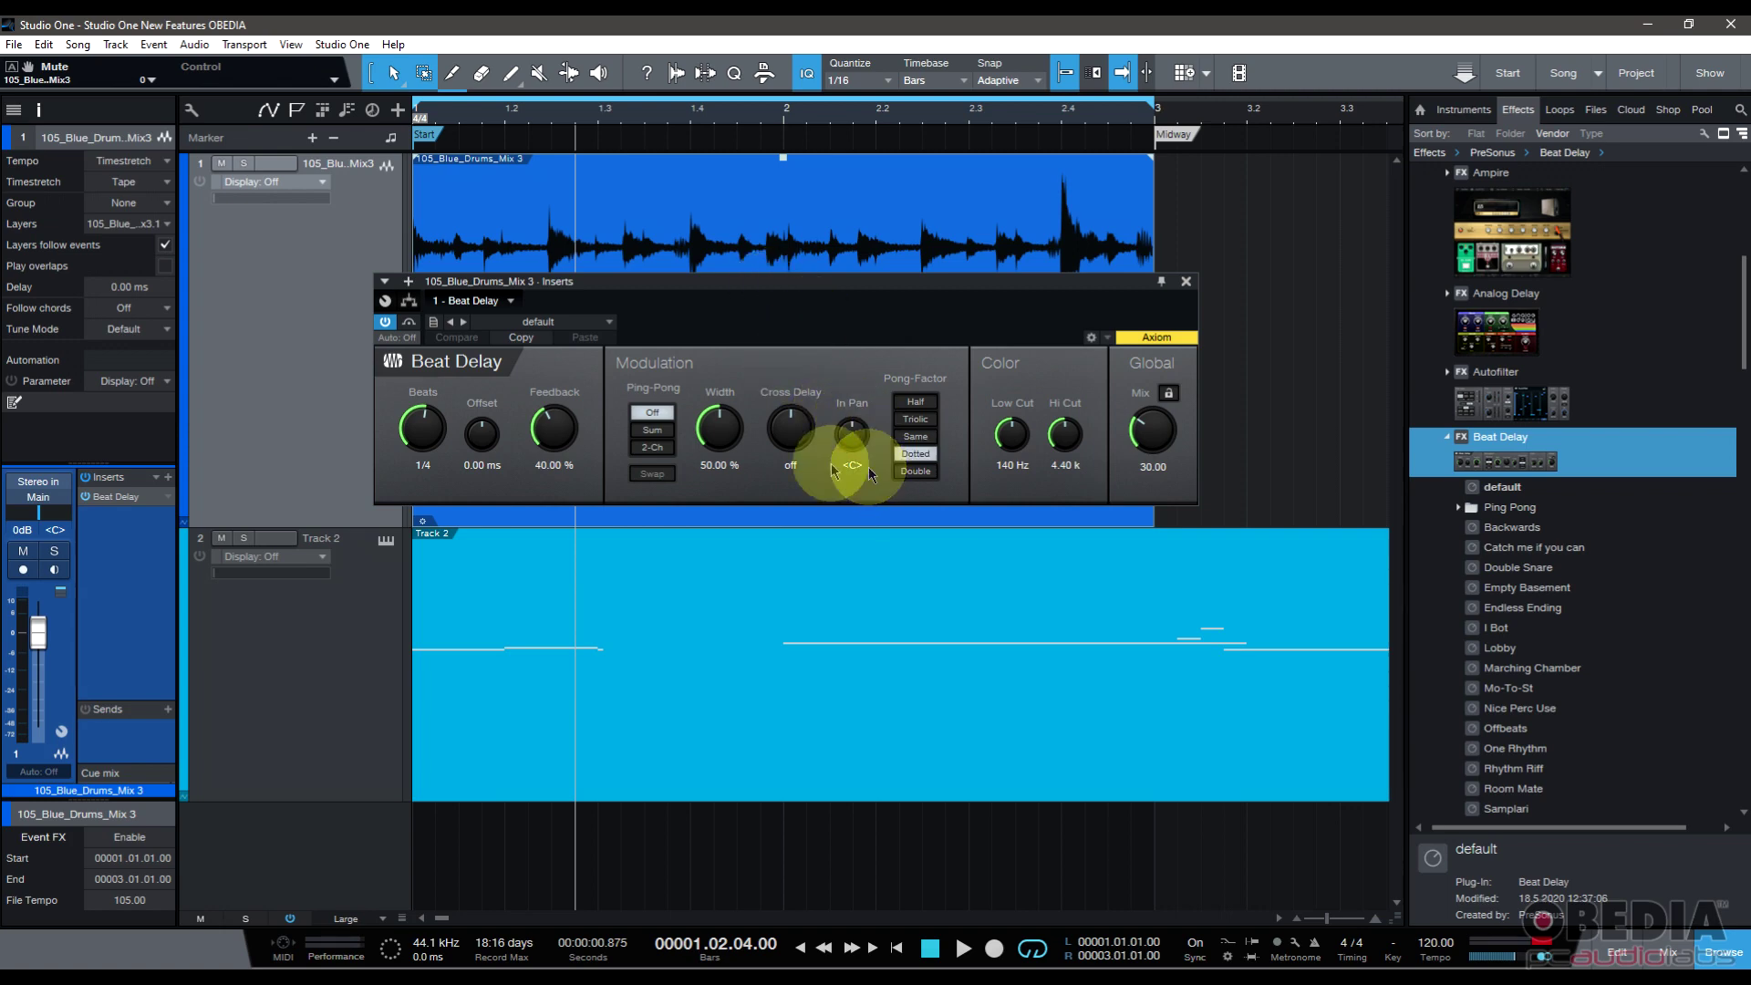
# Step: Audition Beat Delay's Lobby and One Rhythm presets while the drum loop plays from bar 1.3
pyautogui.moveTo(719, 424)
pyautogui.mouseDown()
pyautogui.moveTo(719, 454)
pyautogui.moveTo(730, 392)
pyautogui.mouseUp()
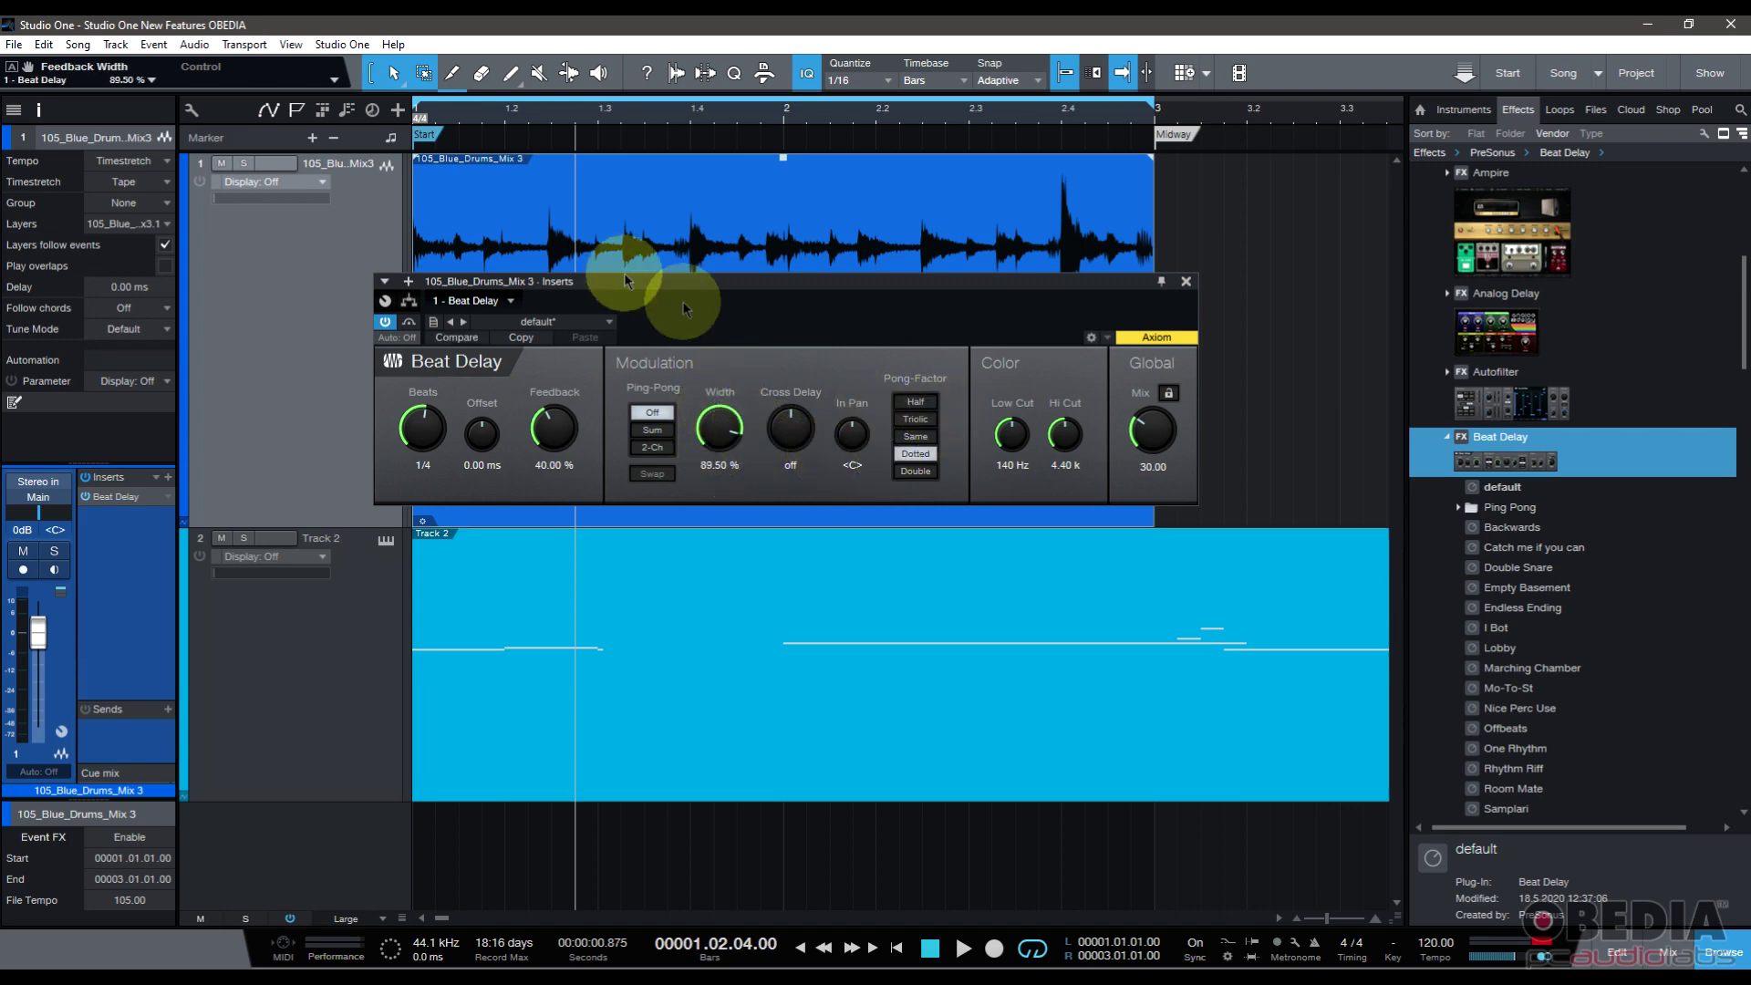
pyautogui.click(540, 321)
pyautogui.click(585, 503)
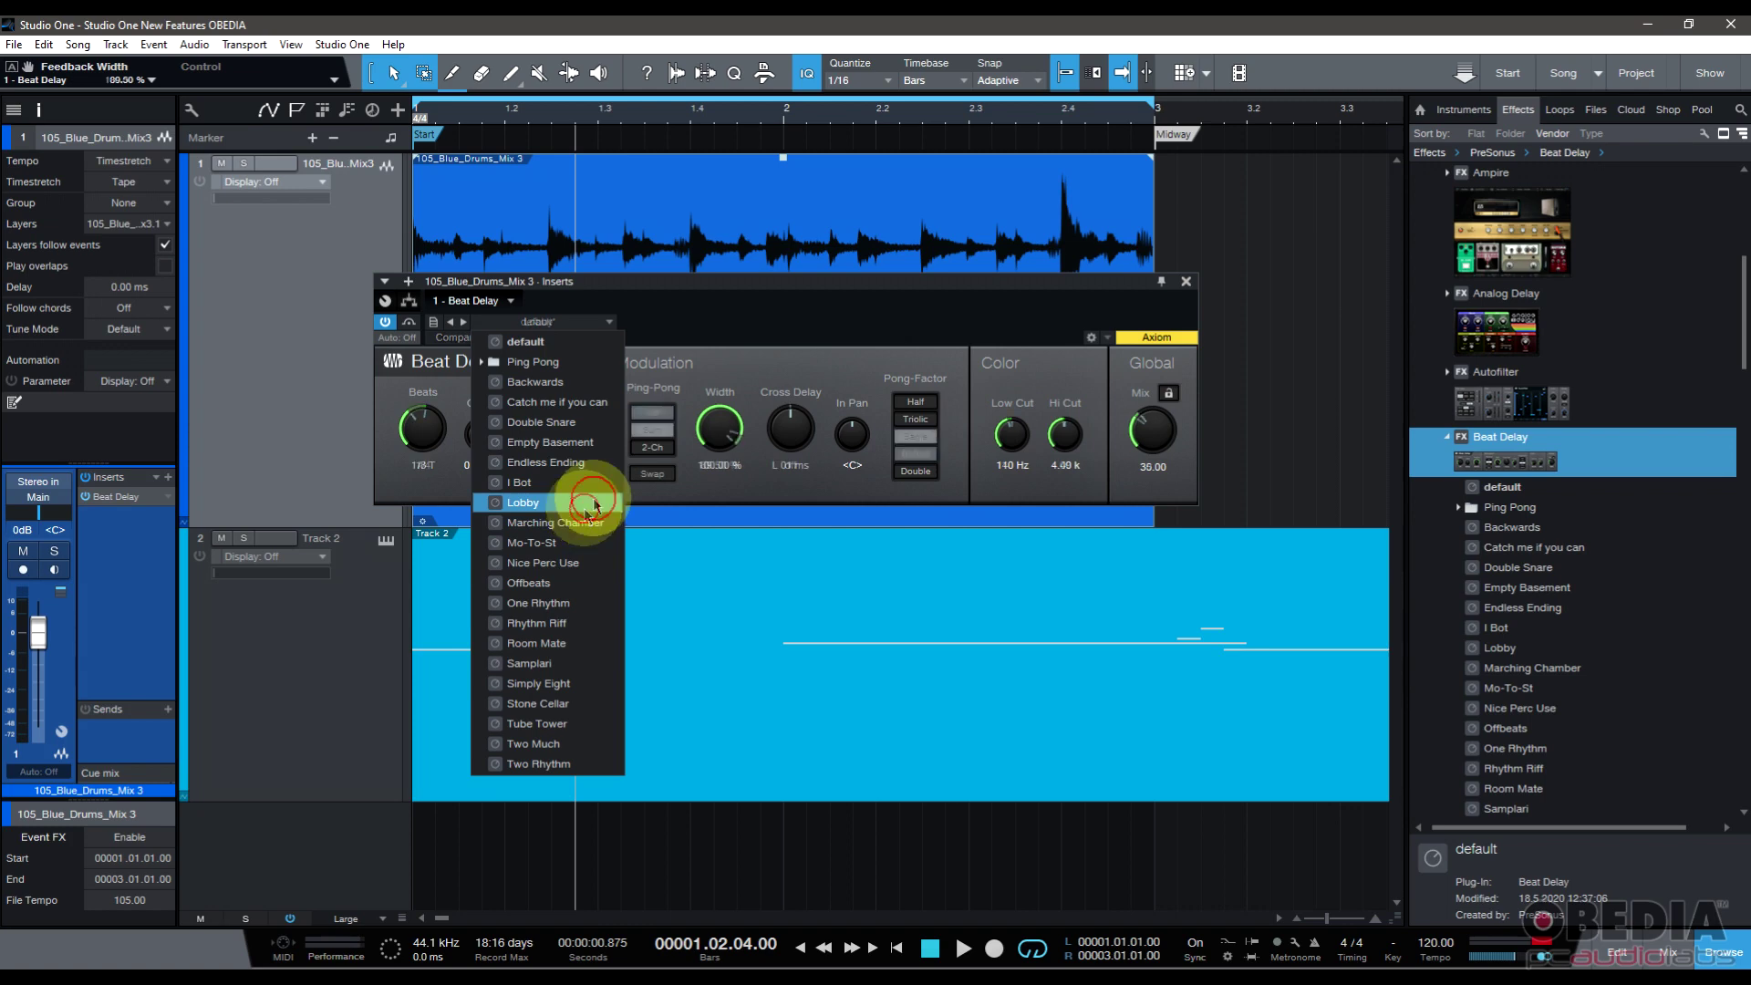
pyautogui.click(630, 128)
pyautogui.press('space')
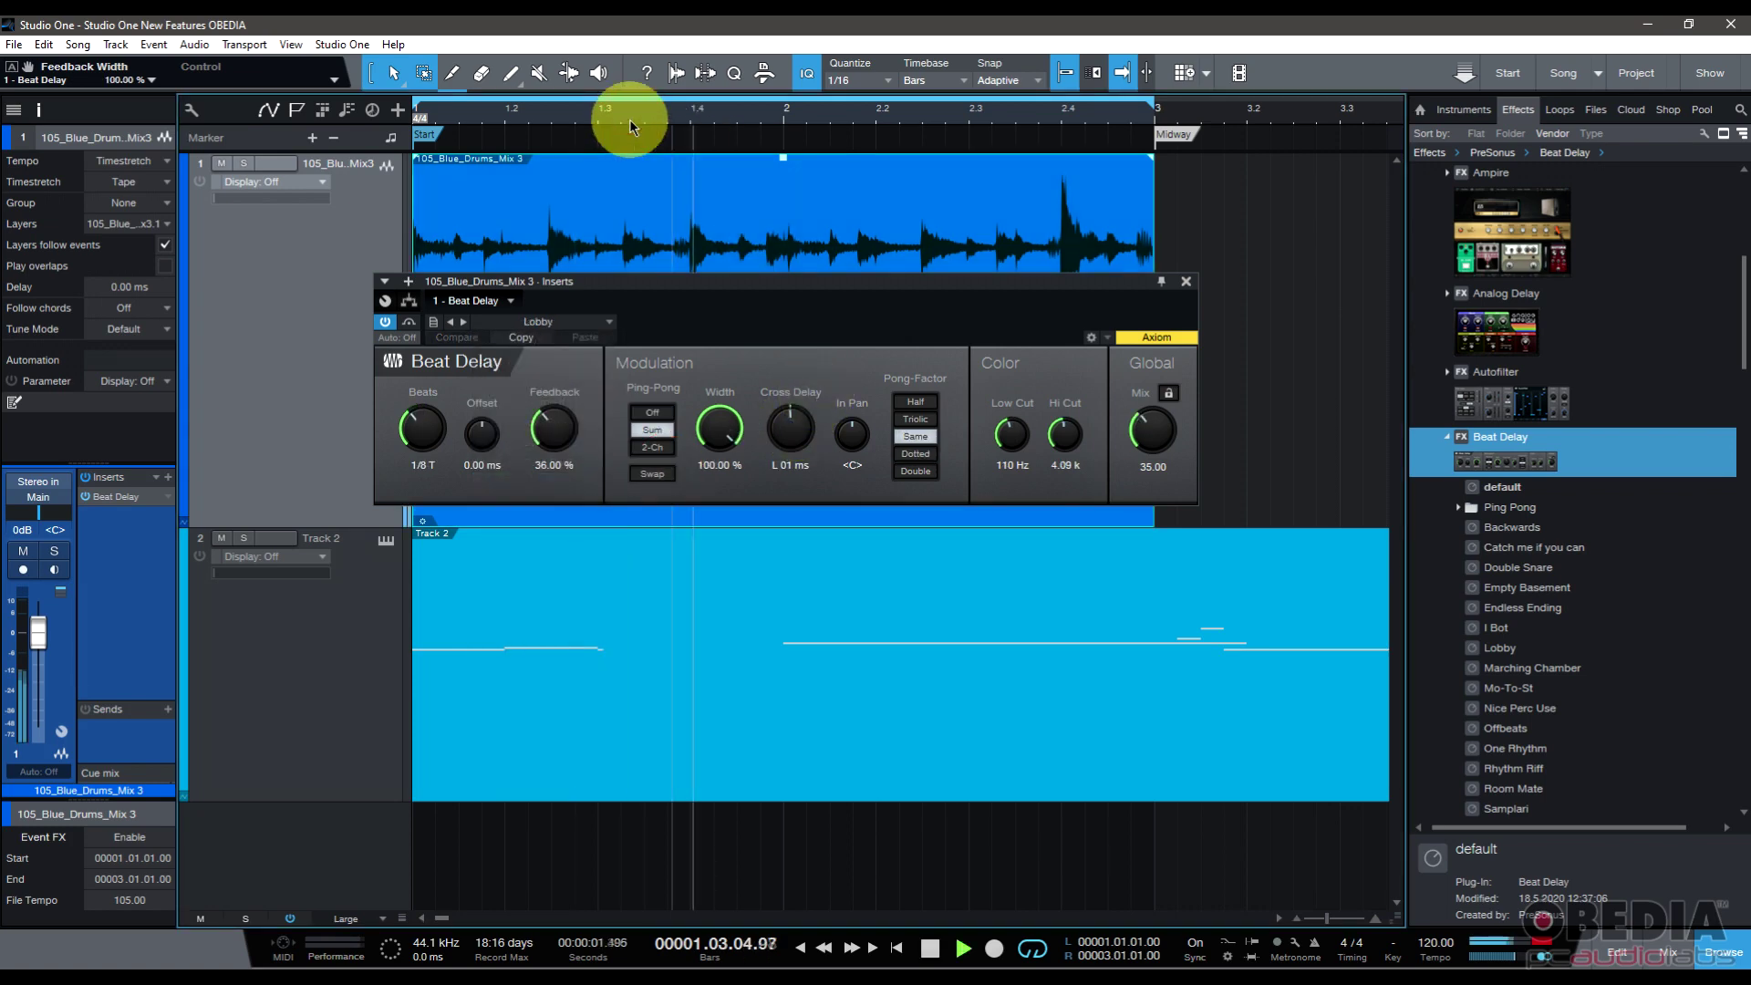
pyautogui.click(559, 320)
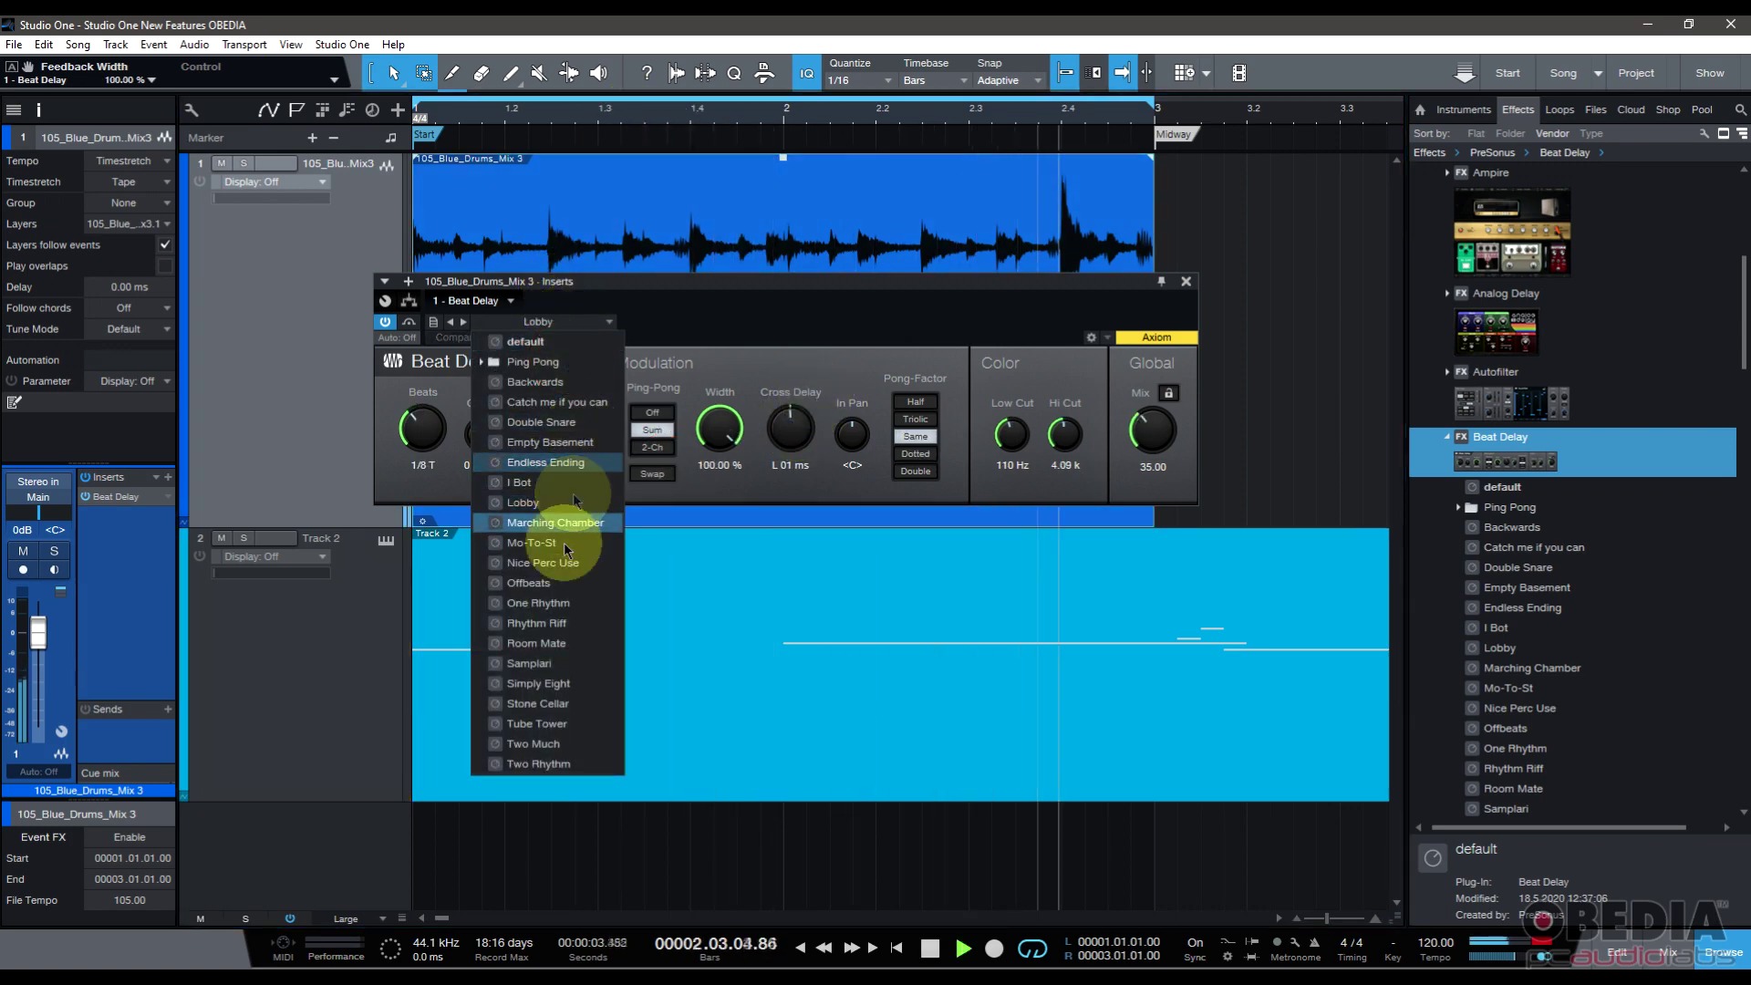
pyautogui.click(560, 604)
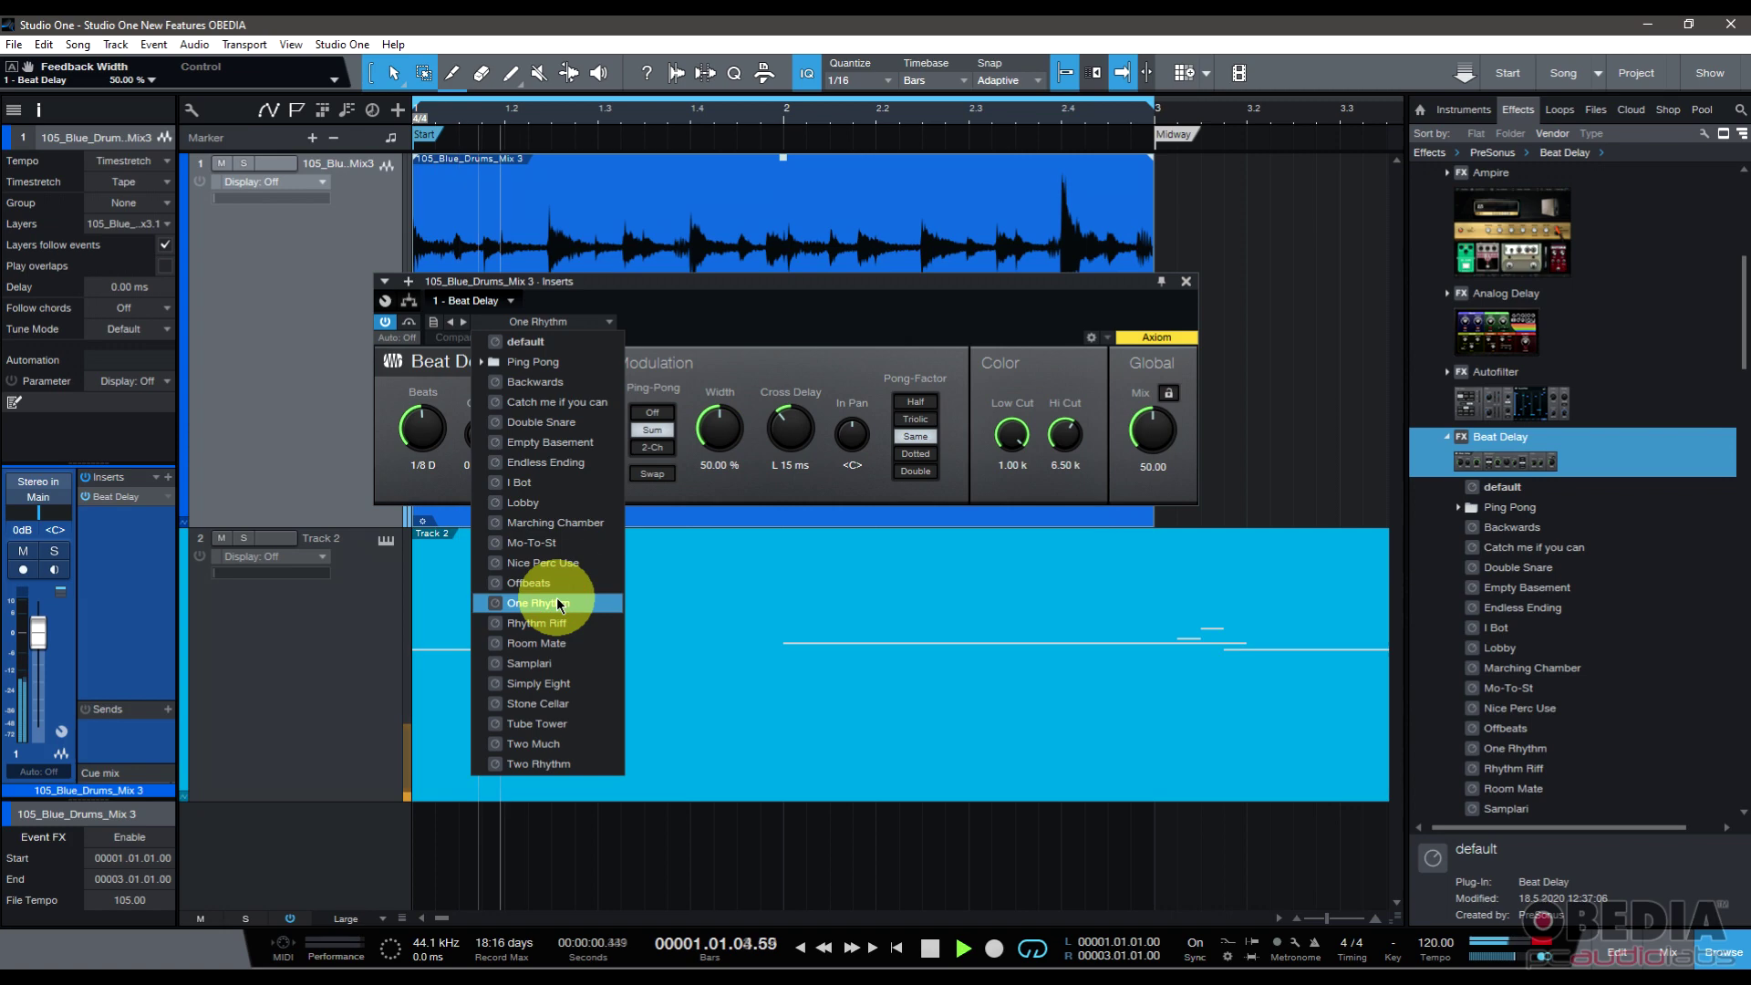
# Step: Load the Endless Ending preset, set its width to 18.50 %, and stop playback
pyautogui.click(566, 321)
pyautogui.click(543, 463)
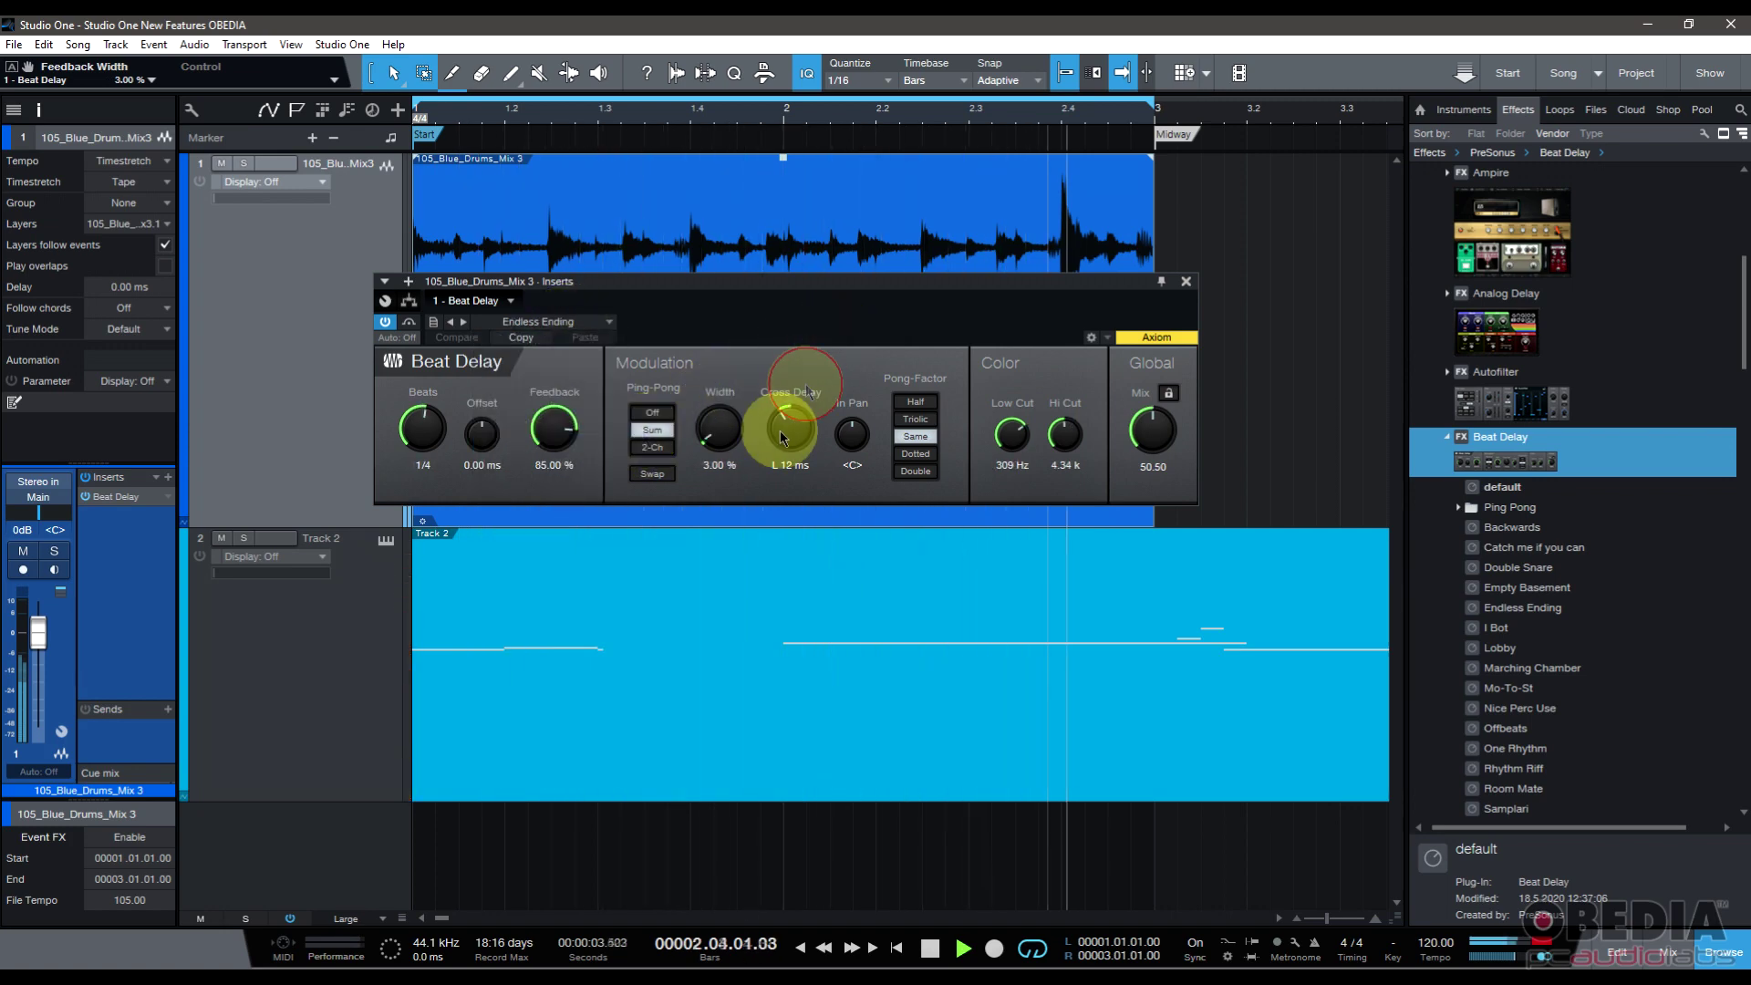
pyautogui.moveTo(716, 402); pyautogui.dragTo(907, 344)
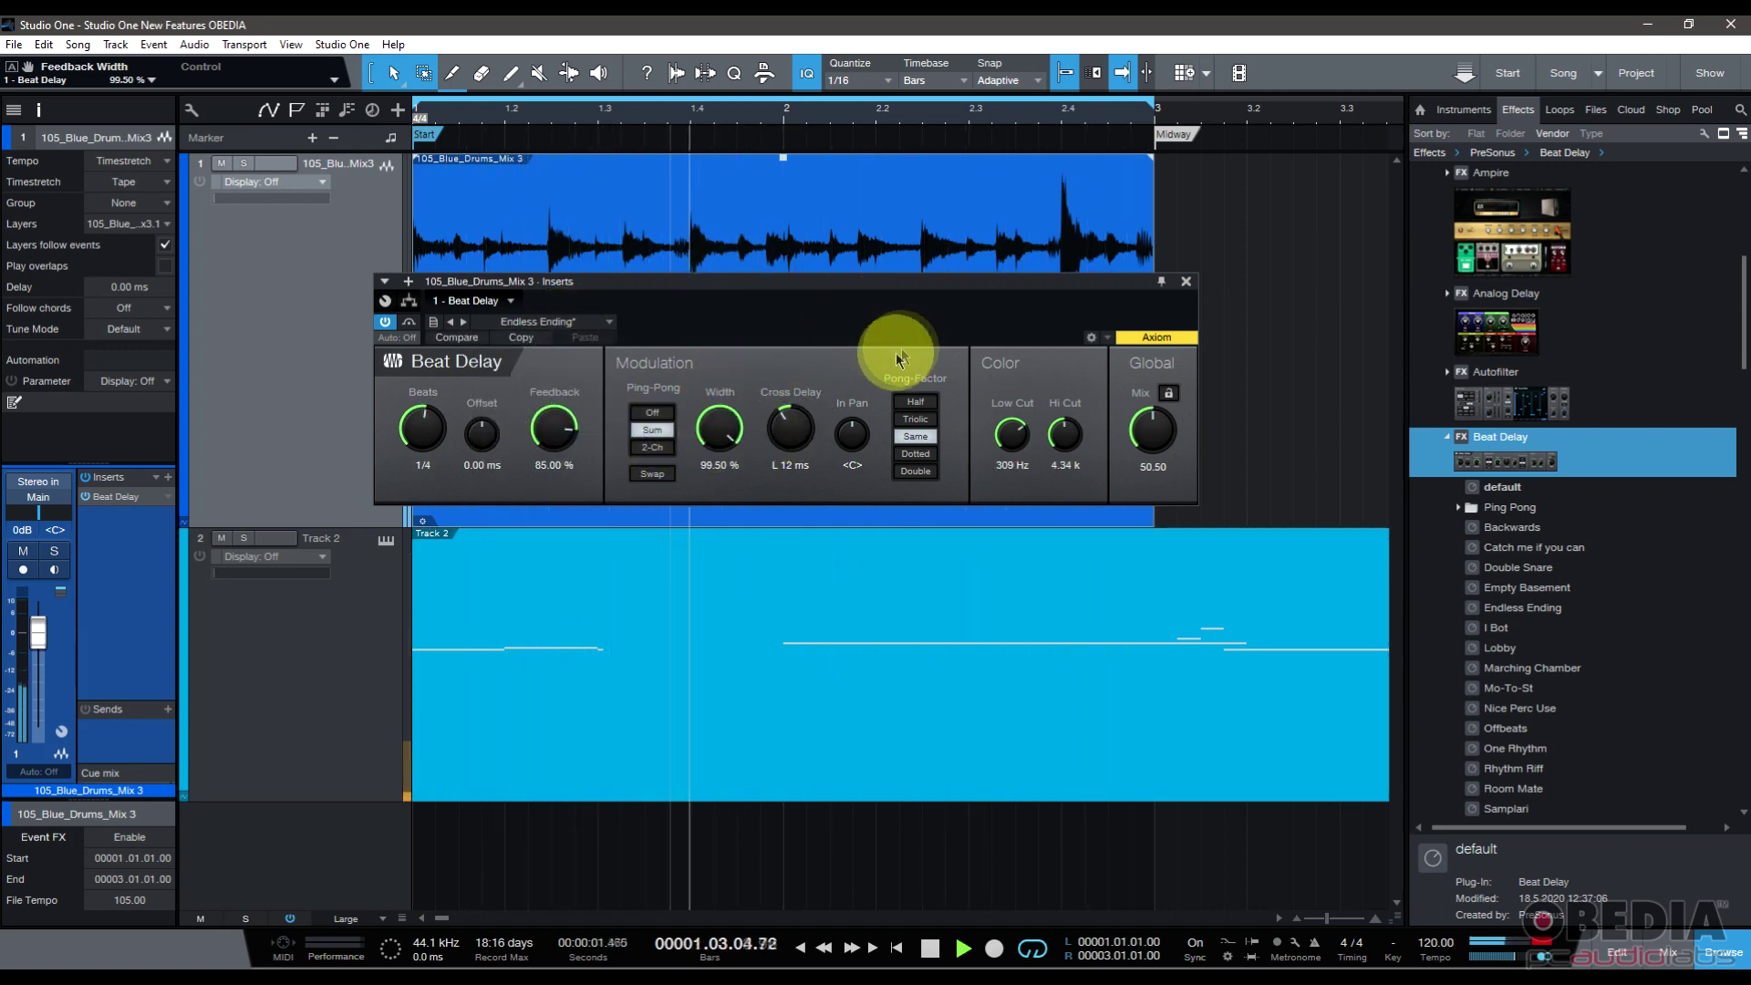
pyautogui.moveTo(730, 439); pyautogui.dragTo(724, 579)
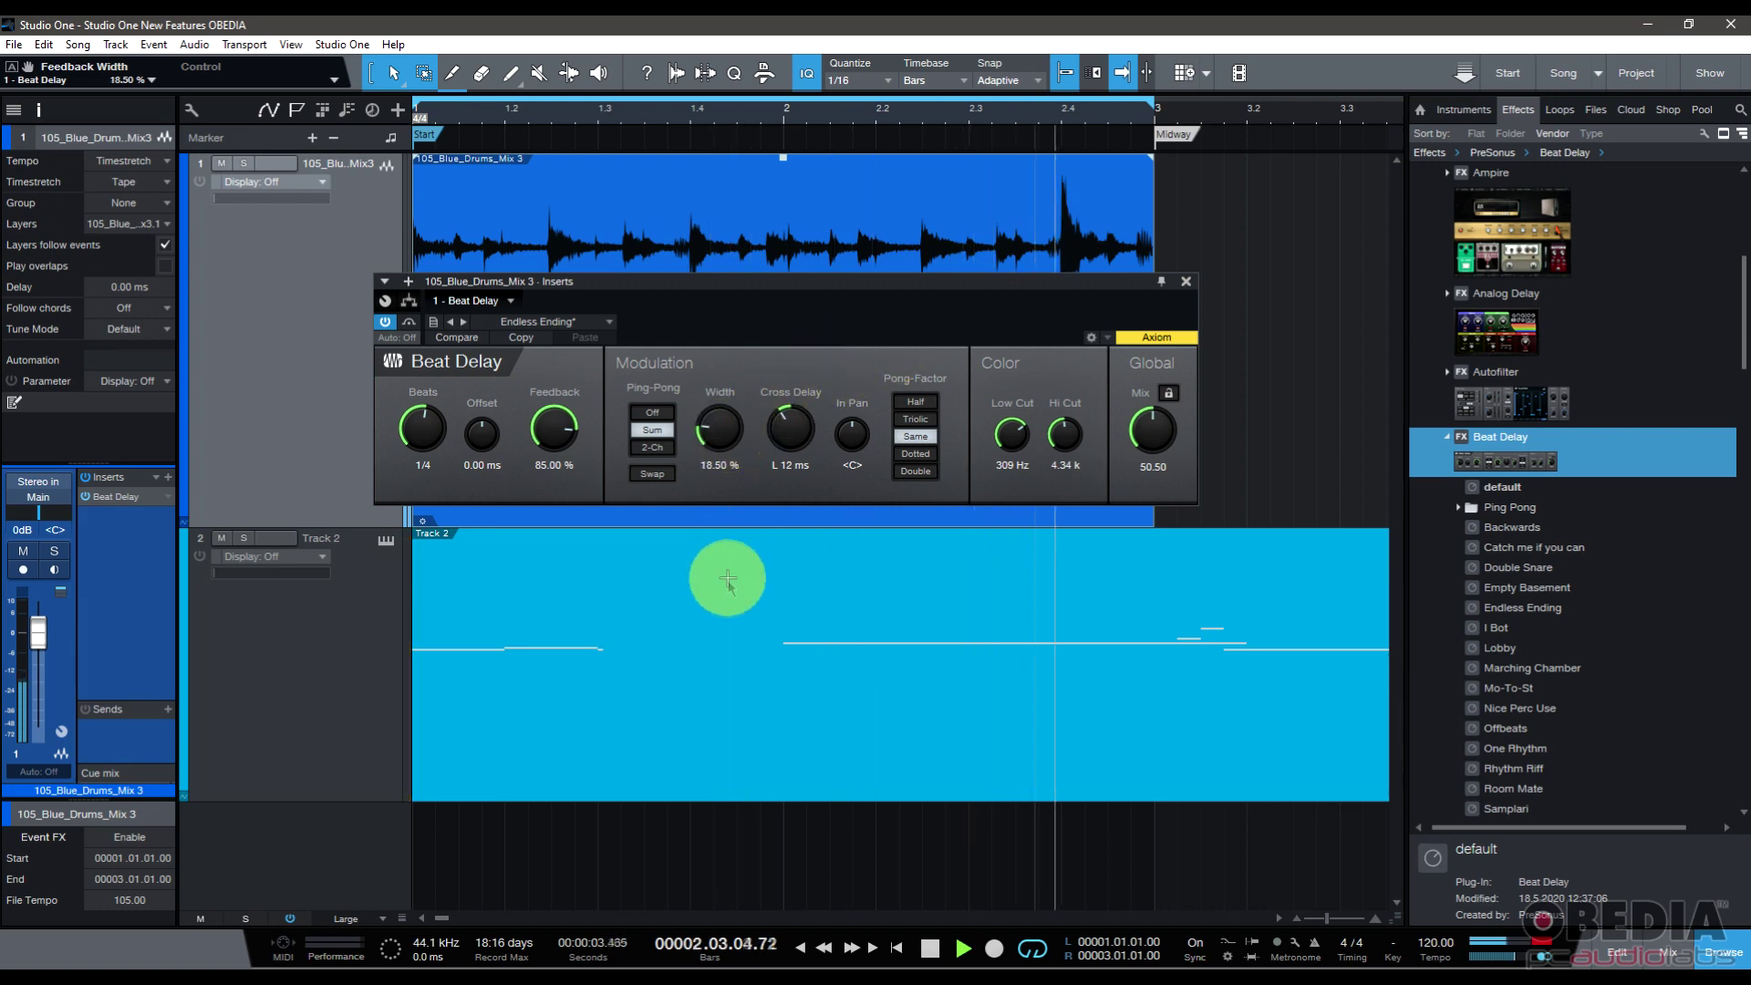
pyautogui.press('space')
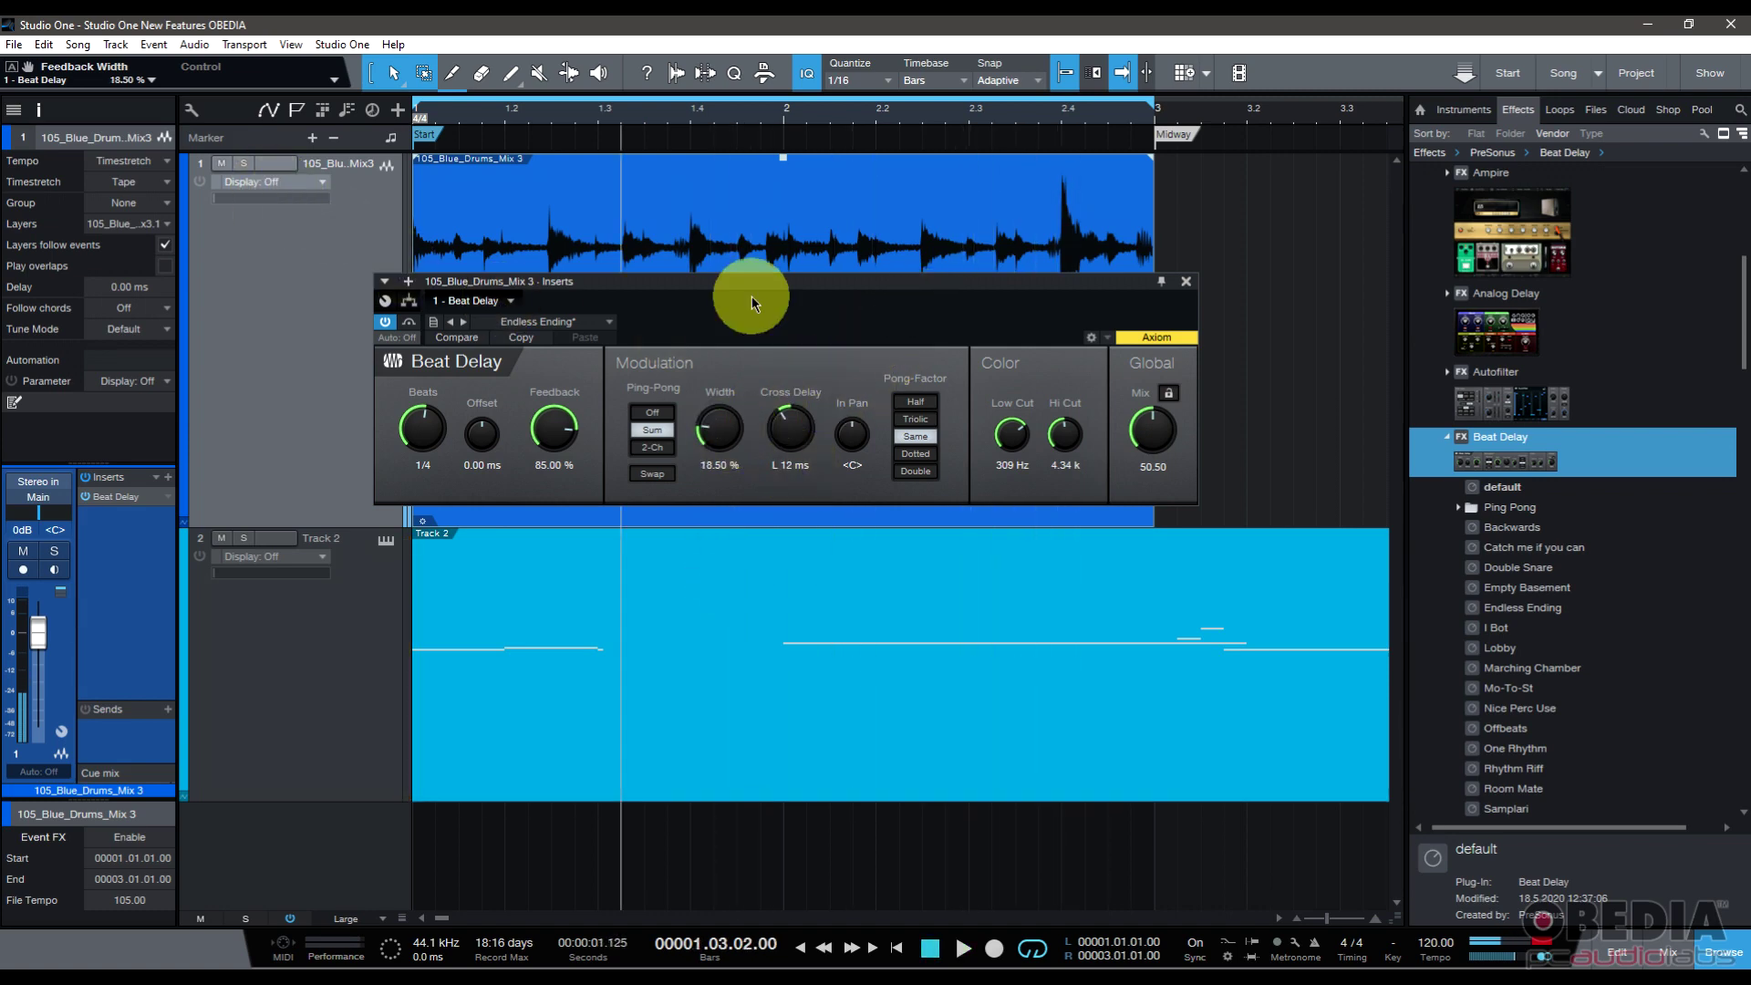
pyautogui.moveTo(924, 283)
pyautogui.mouseDown()
pyautogui.moveTo(937, 356)
pyautogui.moveTo(923, 311)
pyautogui.mouseUp()
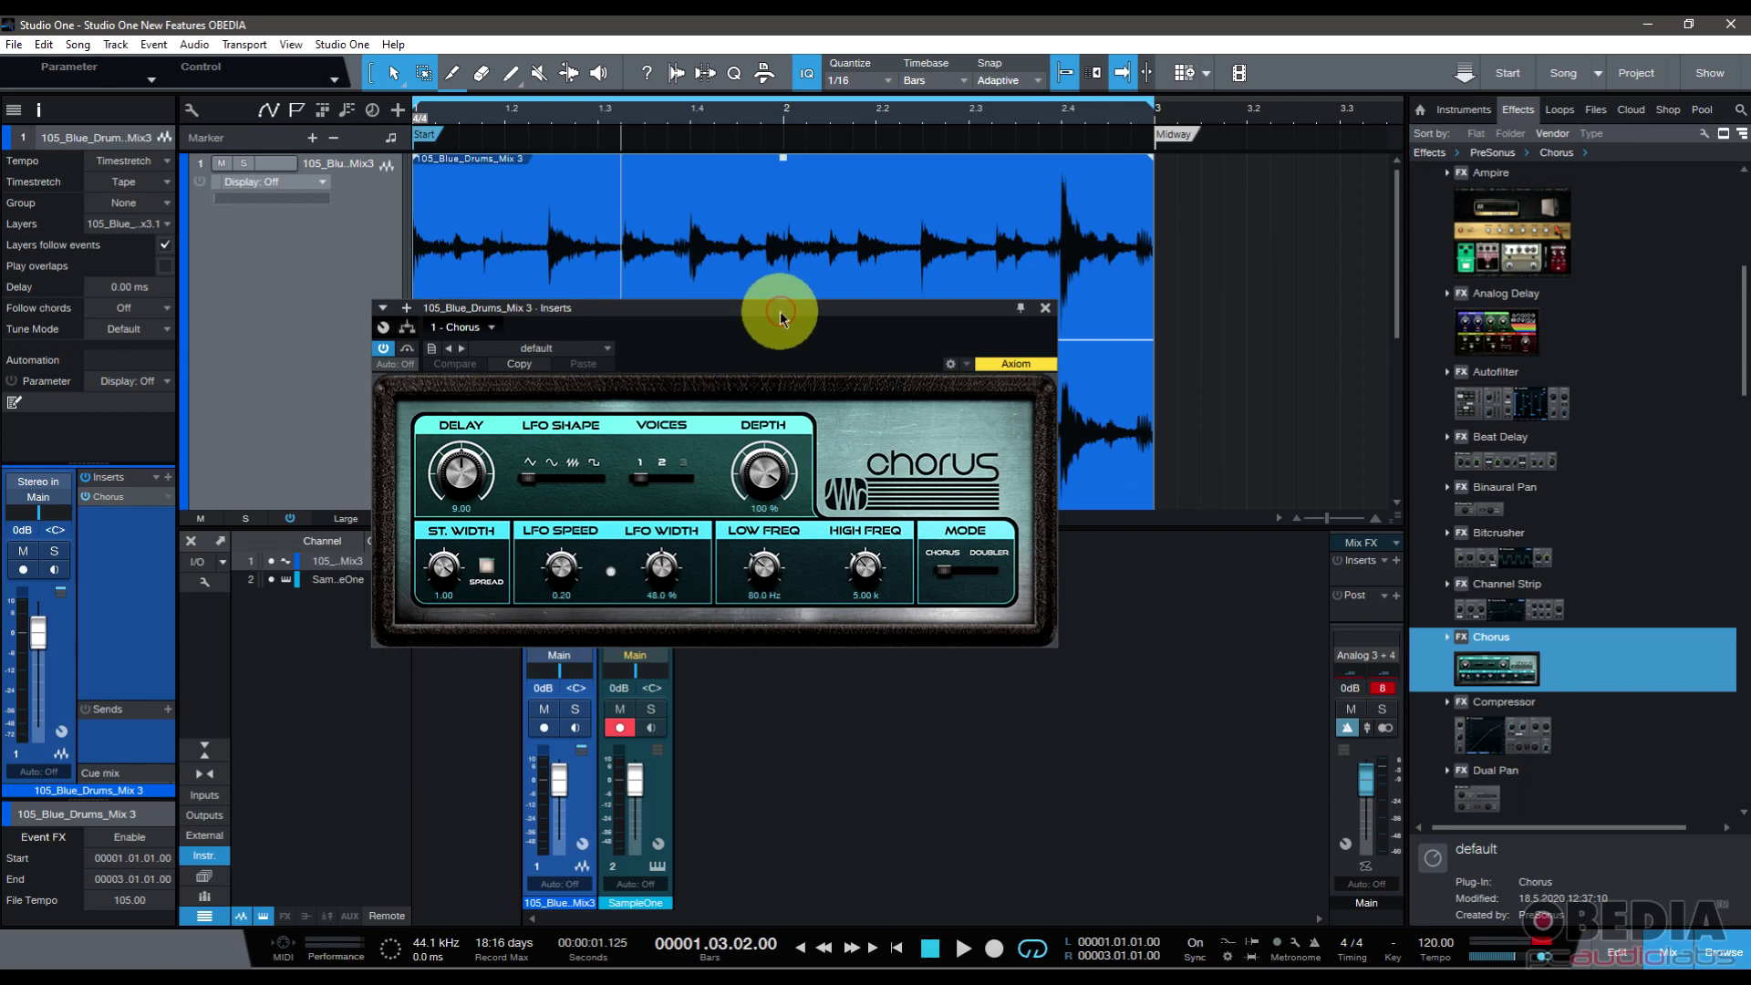
# Step: Move the Chorus editor higher up the screen to uncover the sends
pyautogui.moveTo(781, 317); pyautogui.dragTo(814, 291)
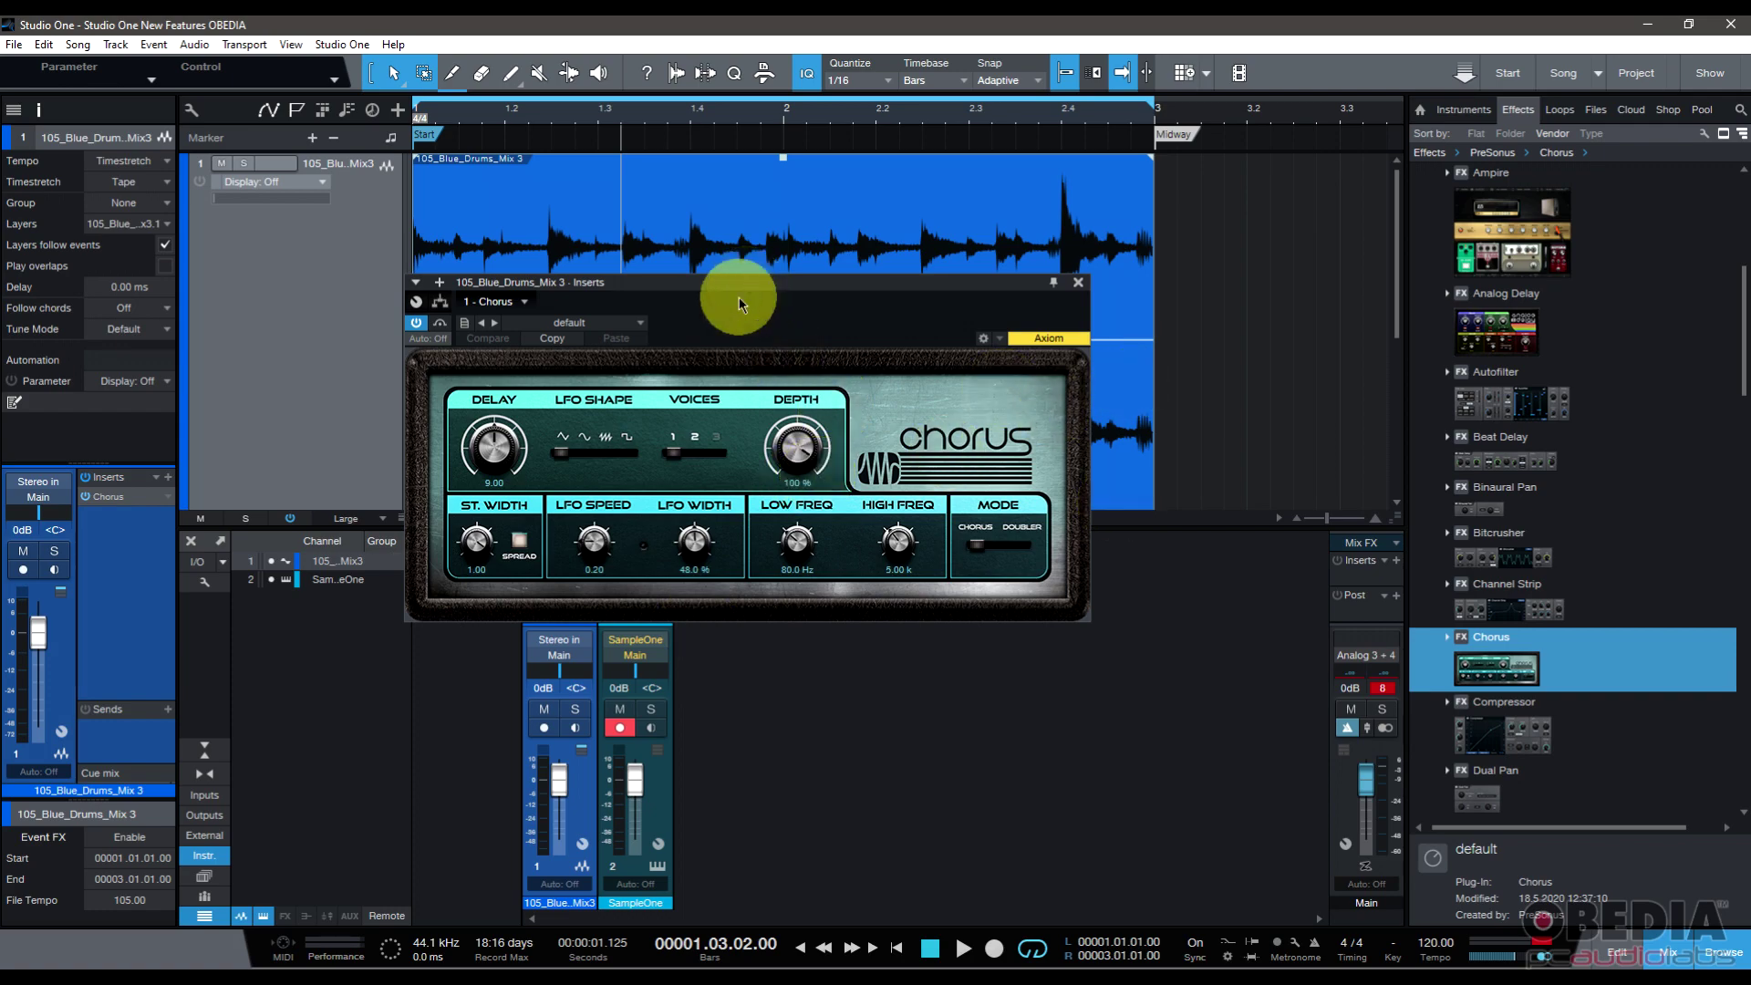
pyautogui.moveTo(747, 279); pyautogui.dragTo(758, 242)
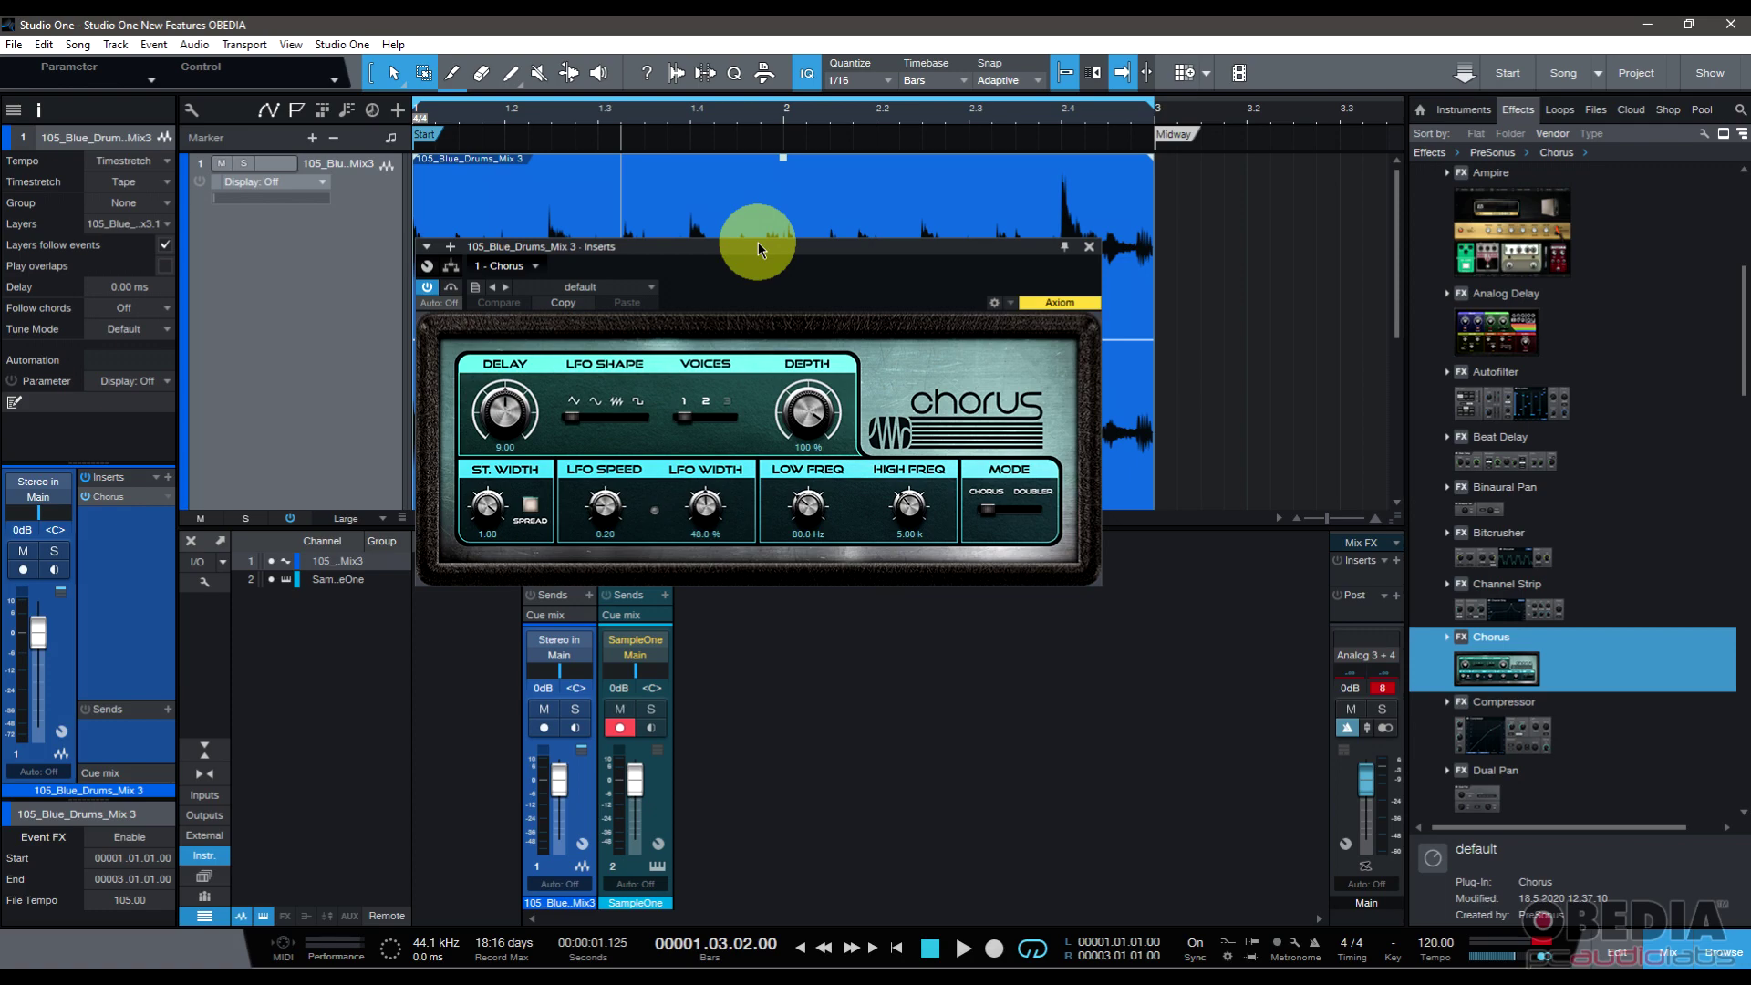
pyautogui.moveTo(758, 243); pyautogui.dragTo(765, 244)
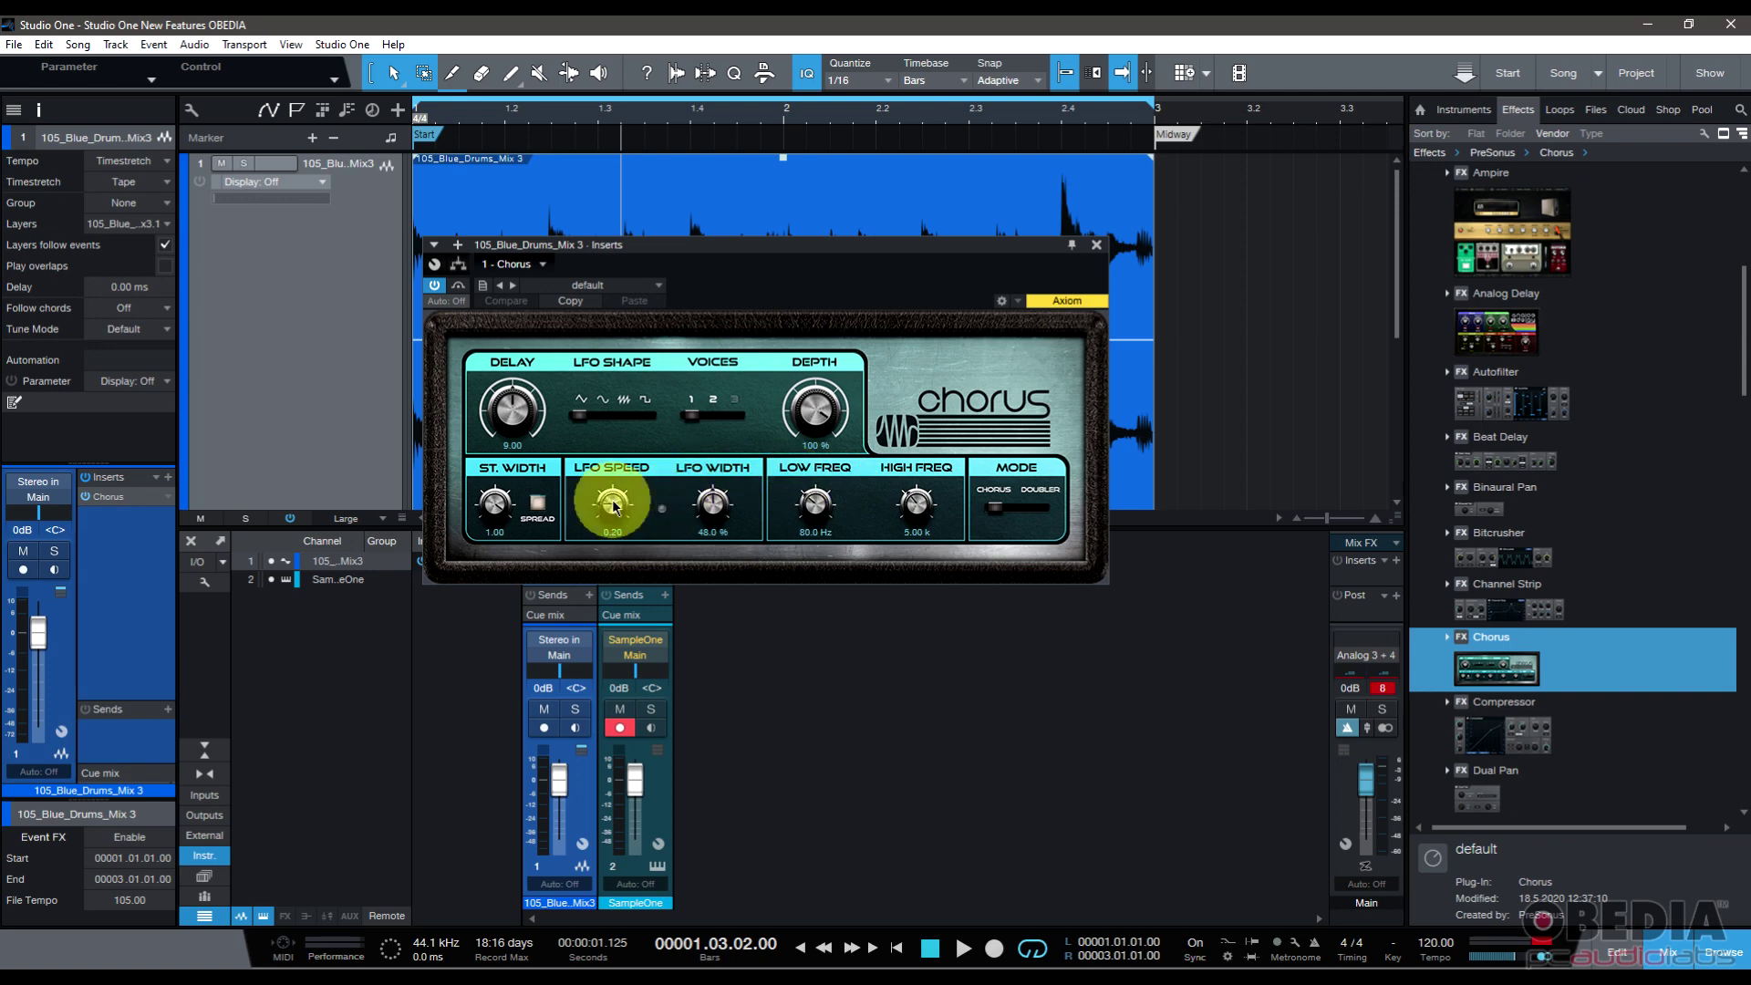
# Step: Set chorus stereo width 0.00 and LFO width 72 %, then play the Double Drum preset
pyautogui.moveTo(496, 502); pyautogui.dragTo(504, 577)
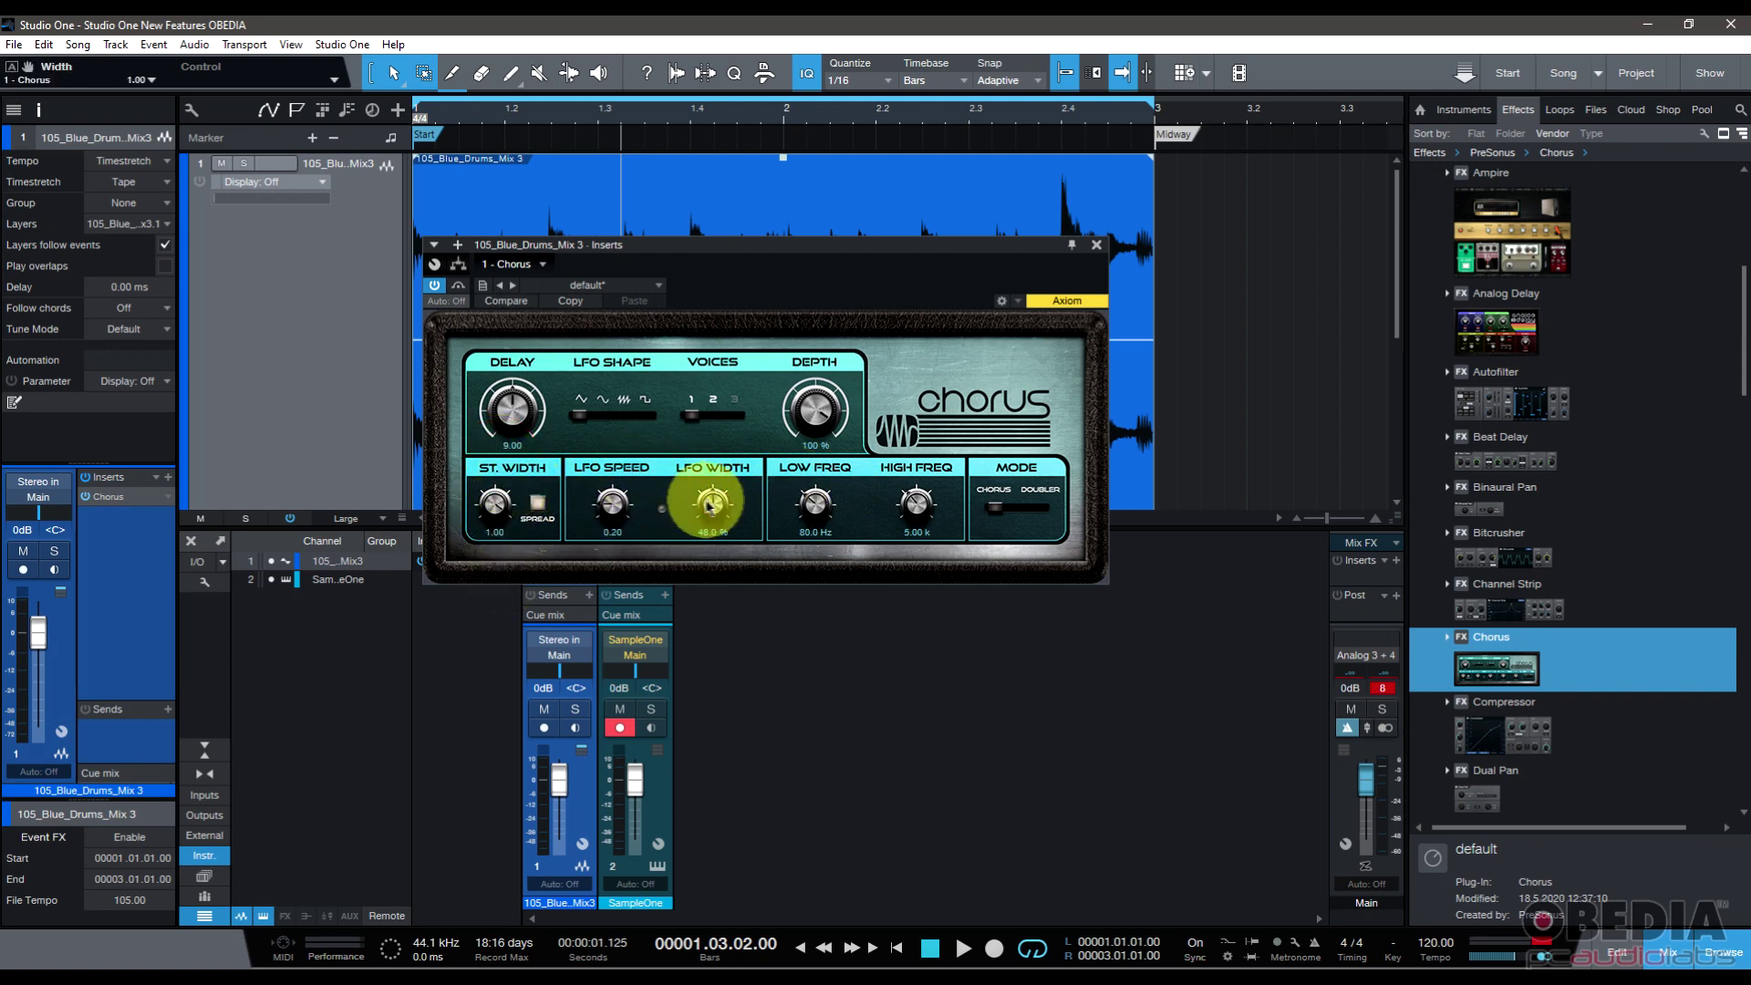
pyautogui.moveTo(710, 505); pyautogui.dragTo(738, 408)
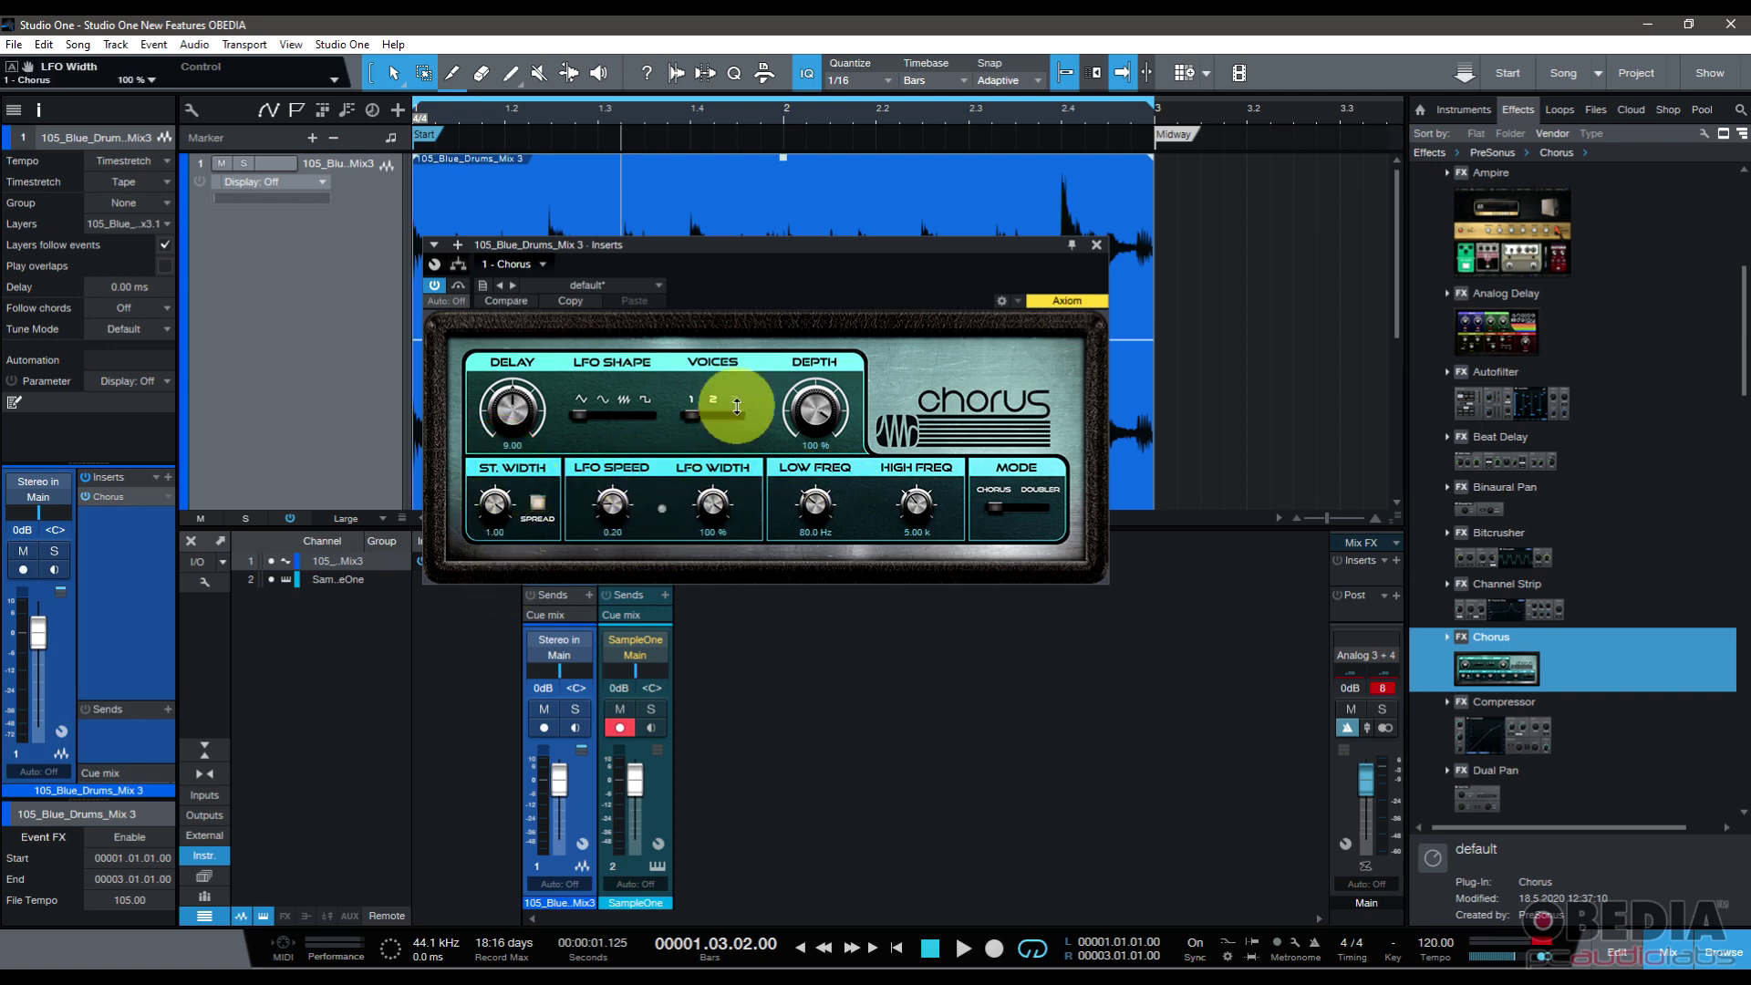
pyautogui.click(587, 286)
pyautogui.click(588, 486)
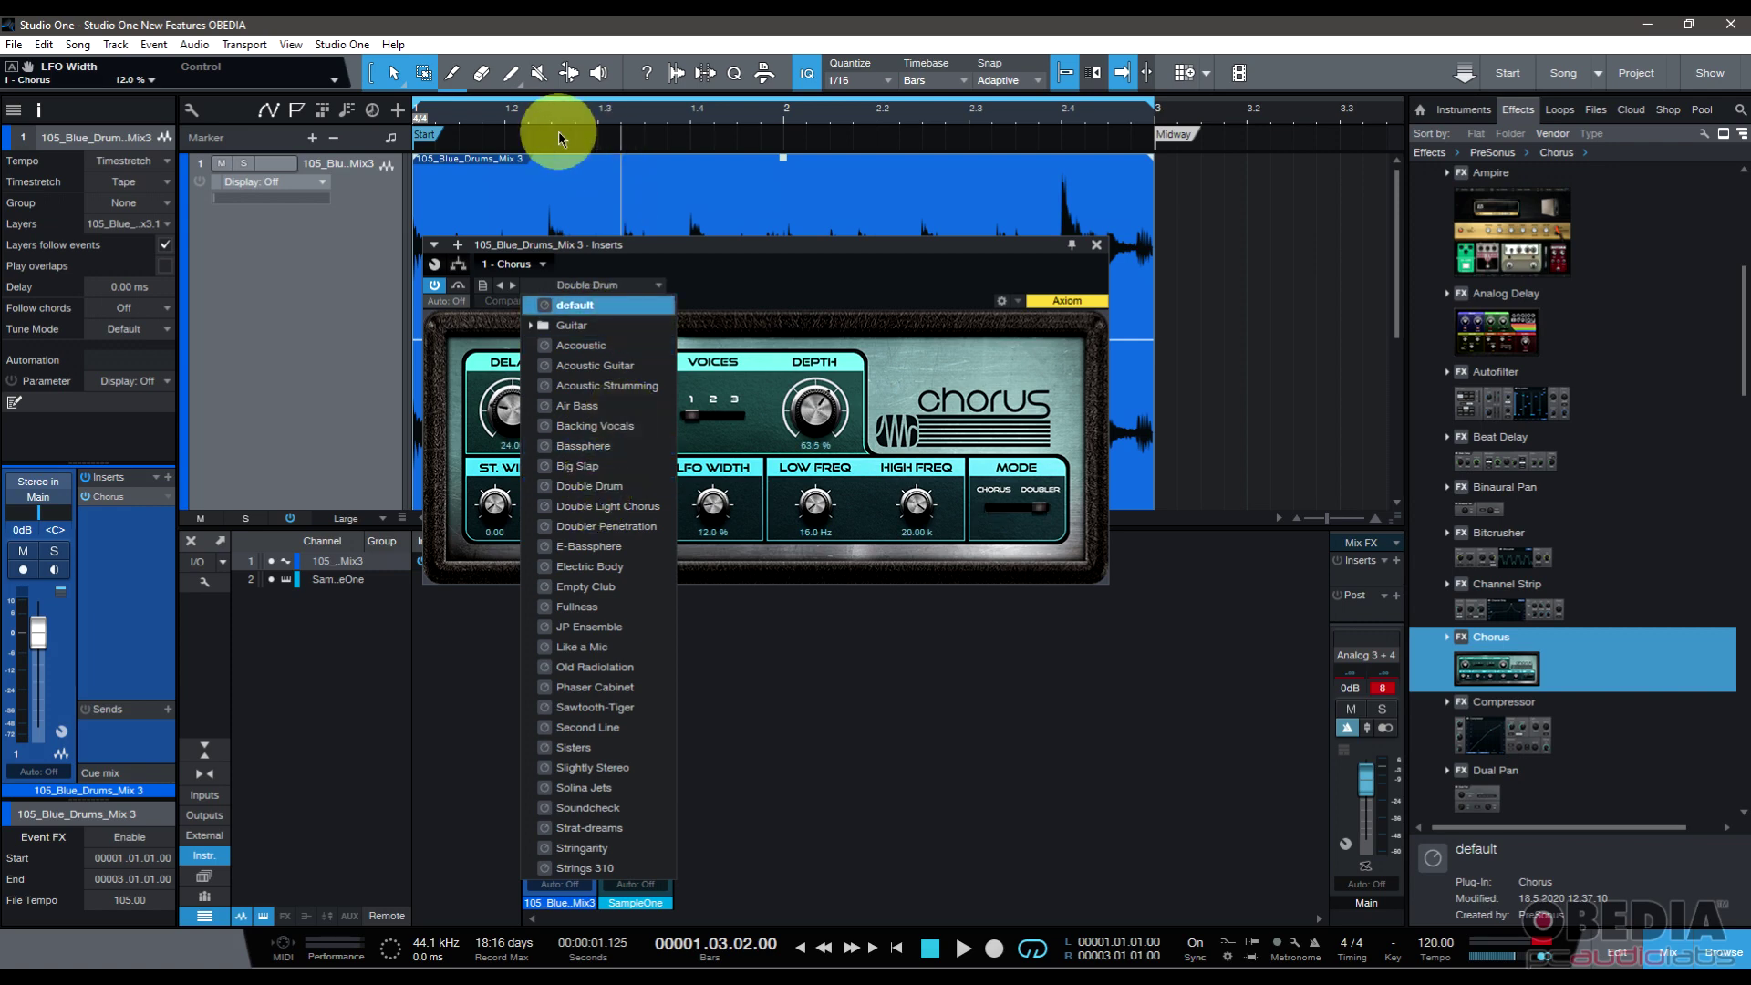
pyautogui.click(531, 110)
pyautogui.press('space')
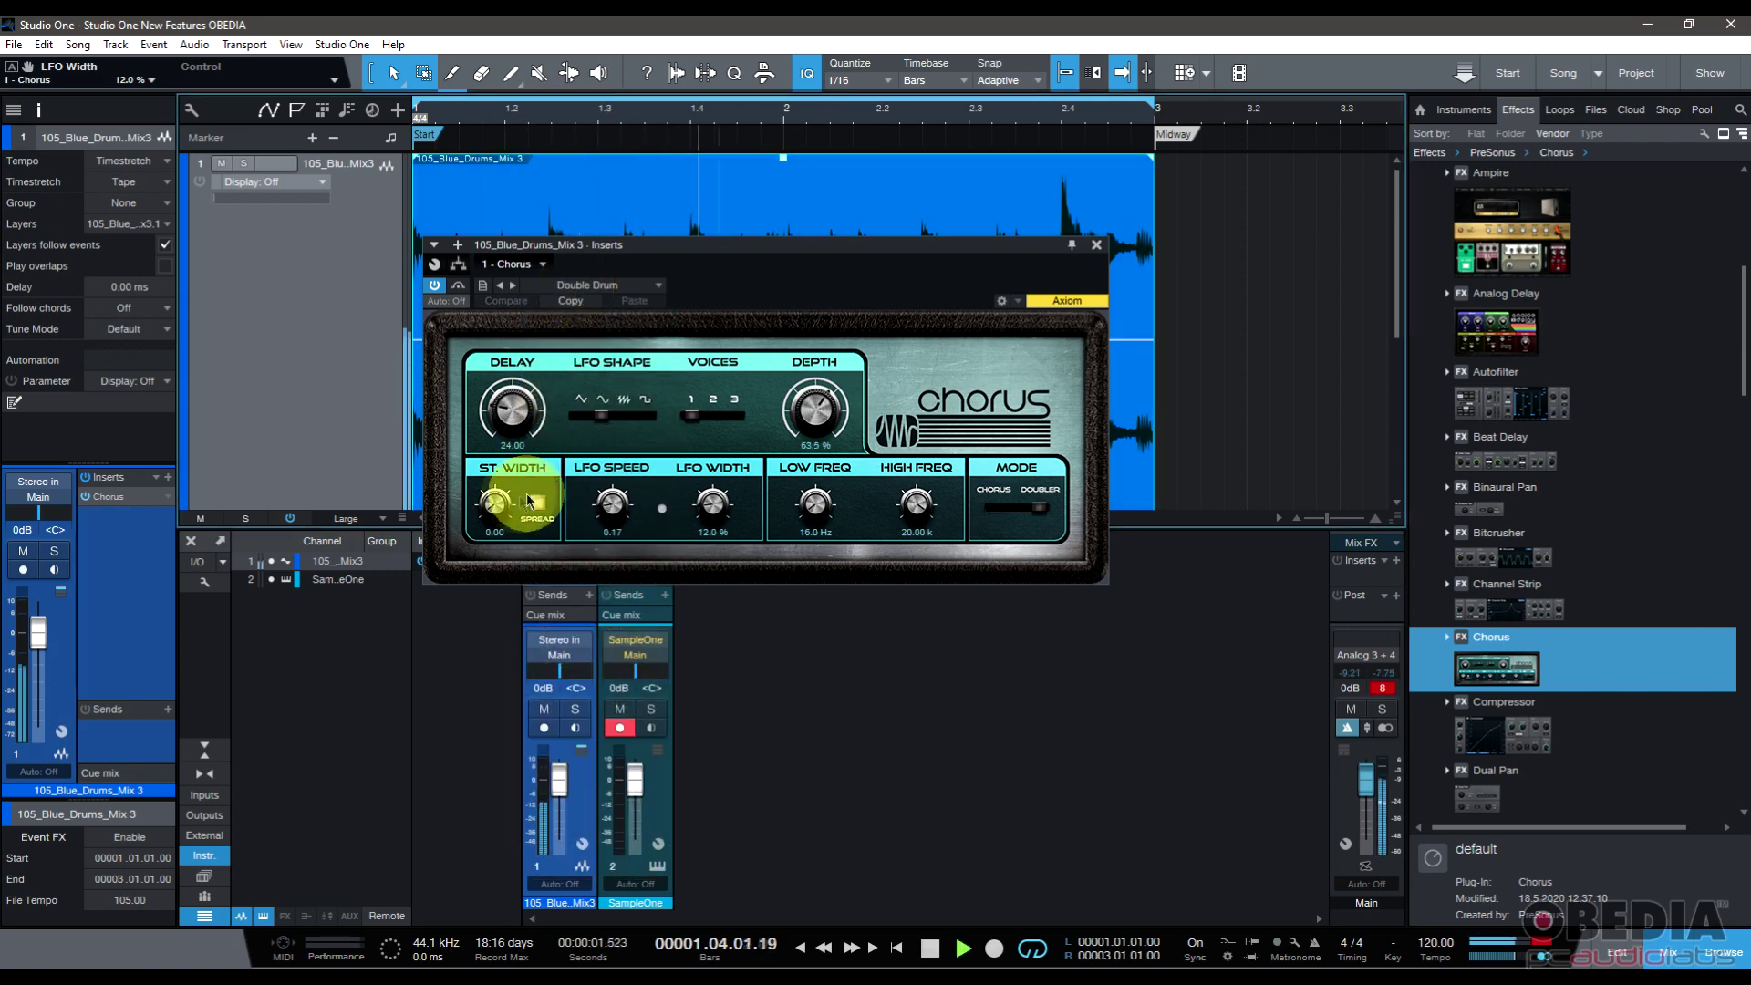
# Step: Re-enable stereo spread, set LFO width 100 %, adjust delay, cut depth to 0 %, and close Chorus
pyautogui.click(532, 502)
pyautogui.moveTo(717, 497); pyautogui.dragTo(808, 490)
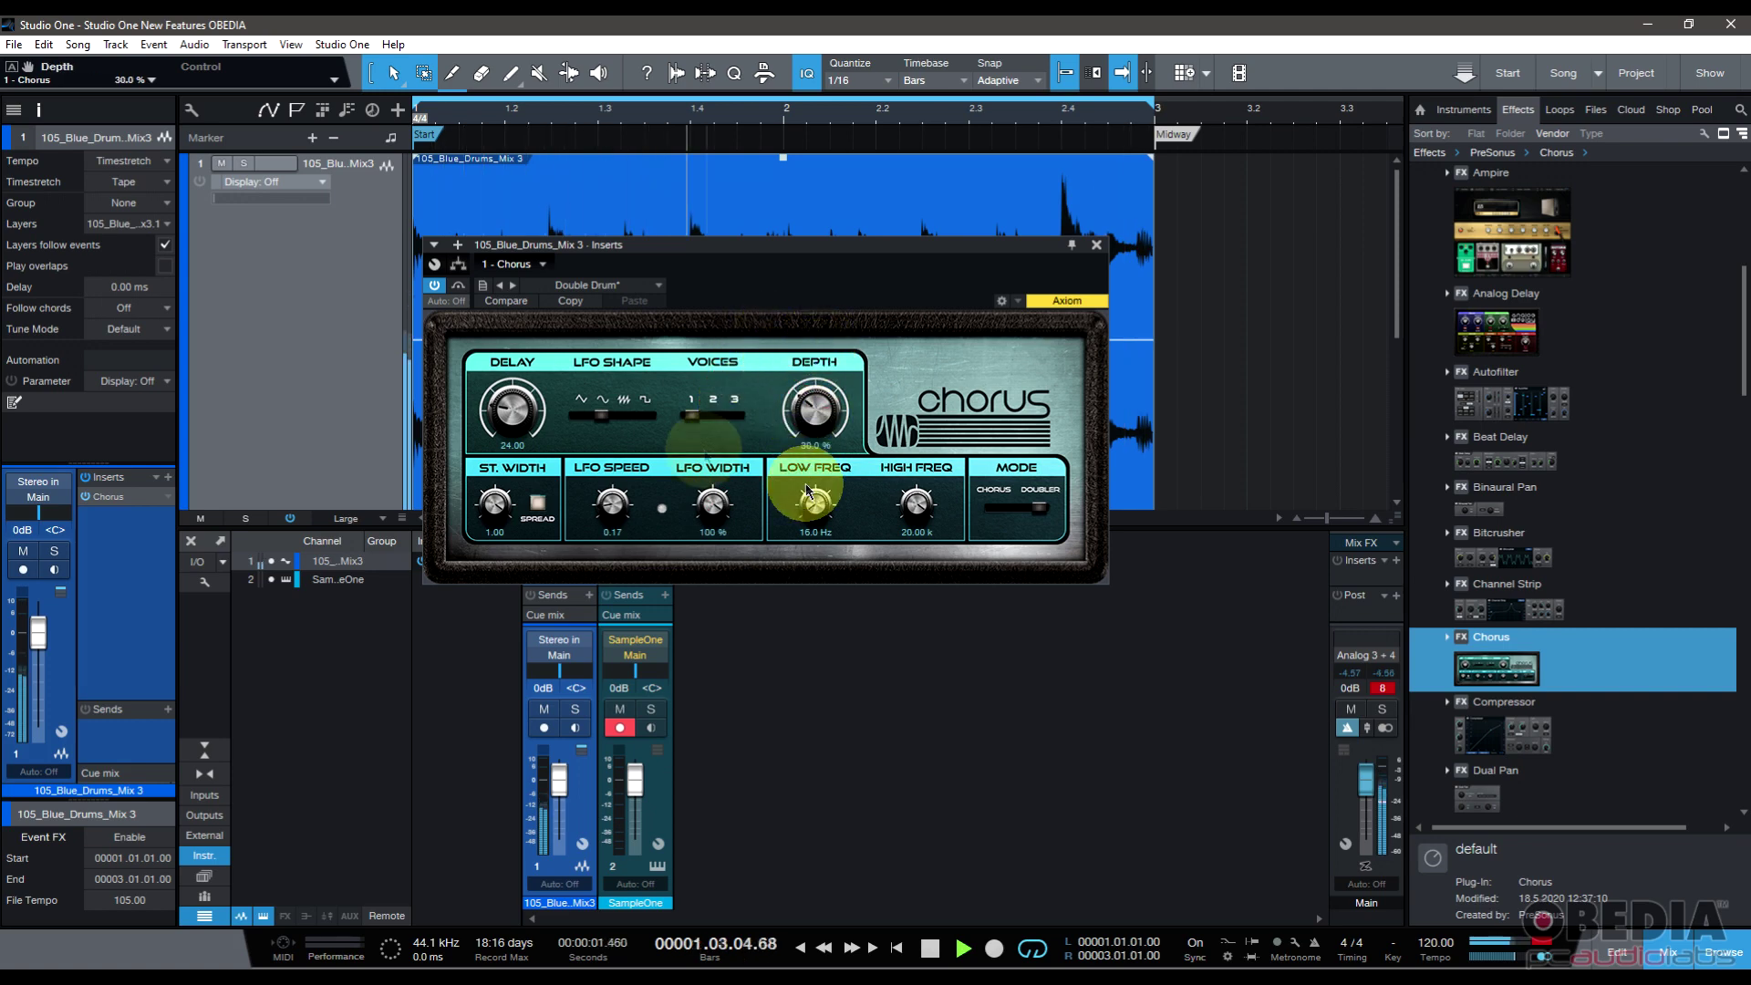
pyautogui.moveTo(501, 379); pyautogui.dragTo(548, 539)
pyautogui.moveTo(821, 391); pyautogui.dragTo(803, 488)
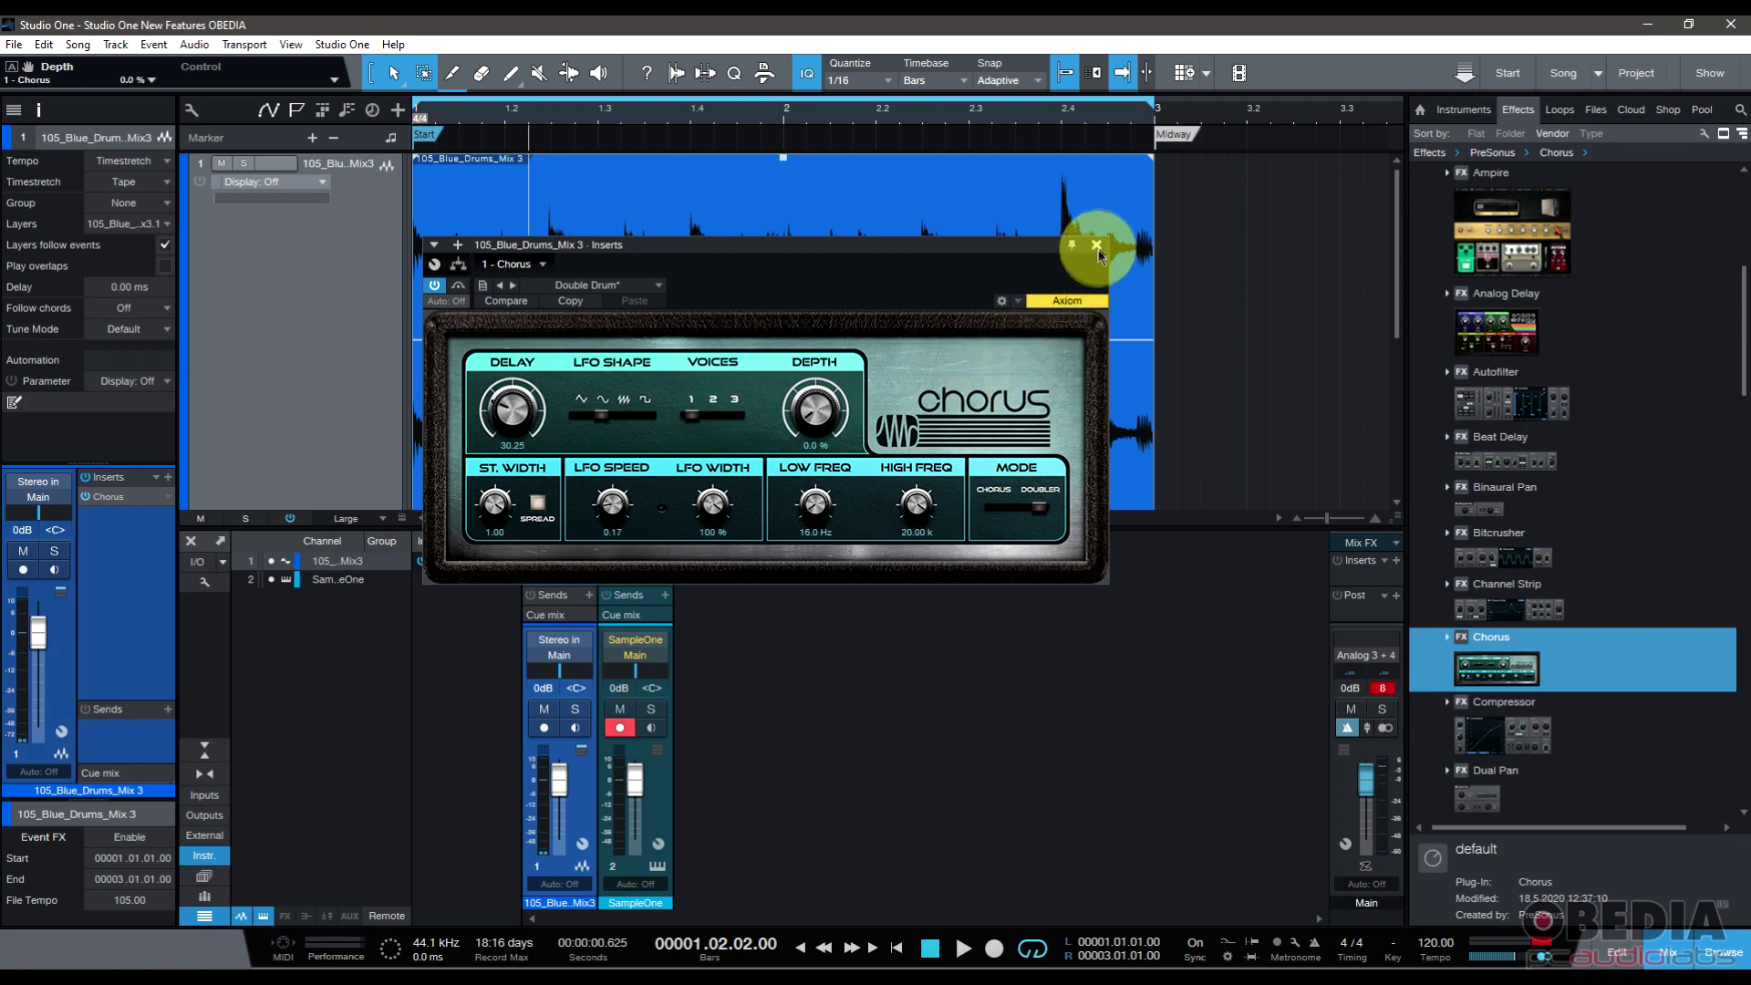
pyautogui.click(1098, 246)
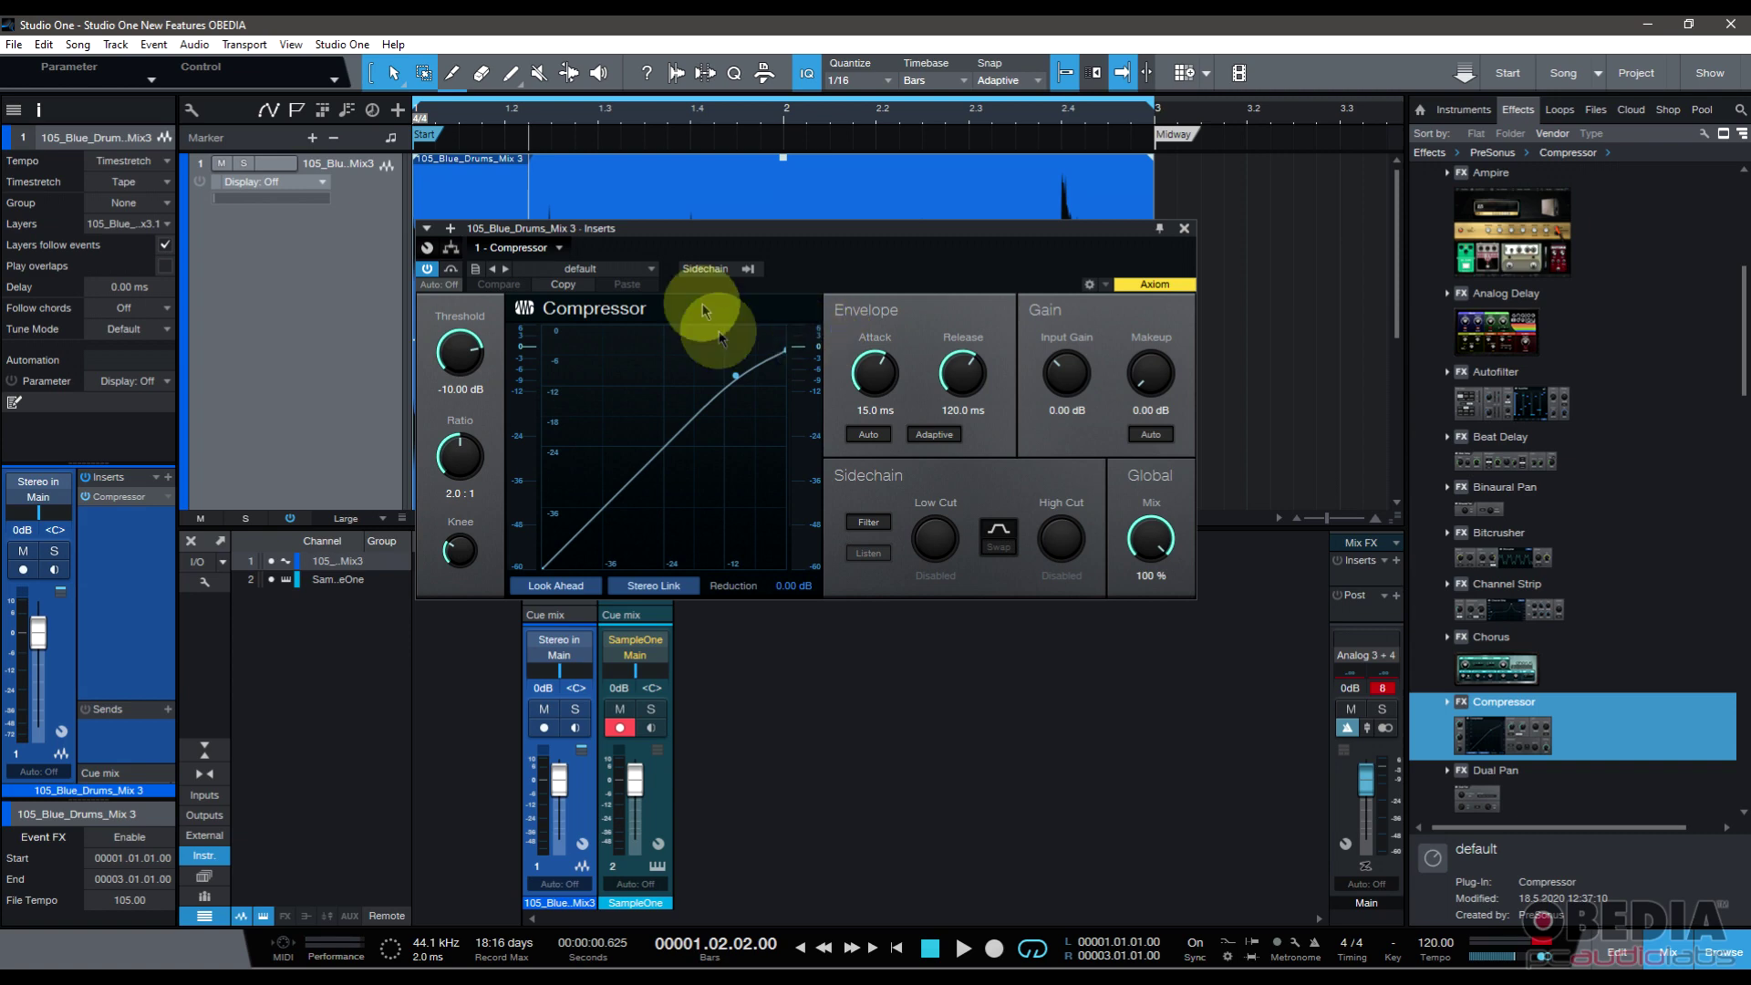
# Step: Try the Compressor's sidechain filter at 56.4 Hz low cut, switch it off, then toggle the Expander's
pyautogui.moveTo(743, 228)
pyautogui.mouseDown()
pyautogui.moveTo(716, 239)
pyautogui.moveTo(721, 203)
pyautogui.mouseUp()
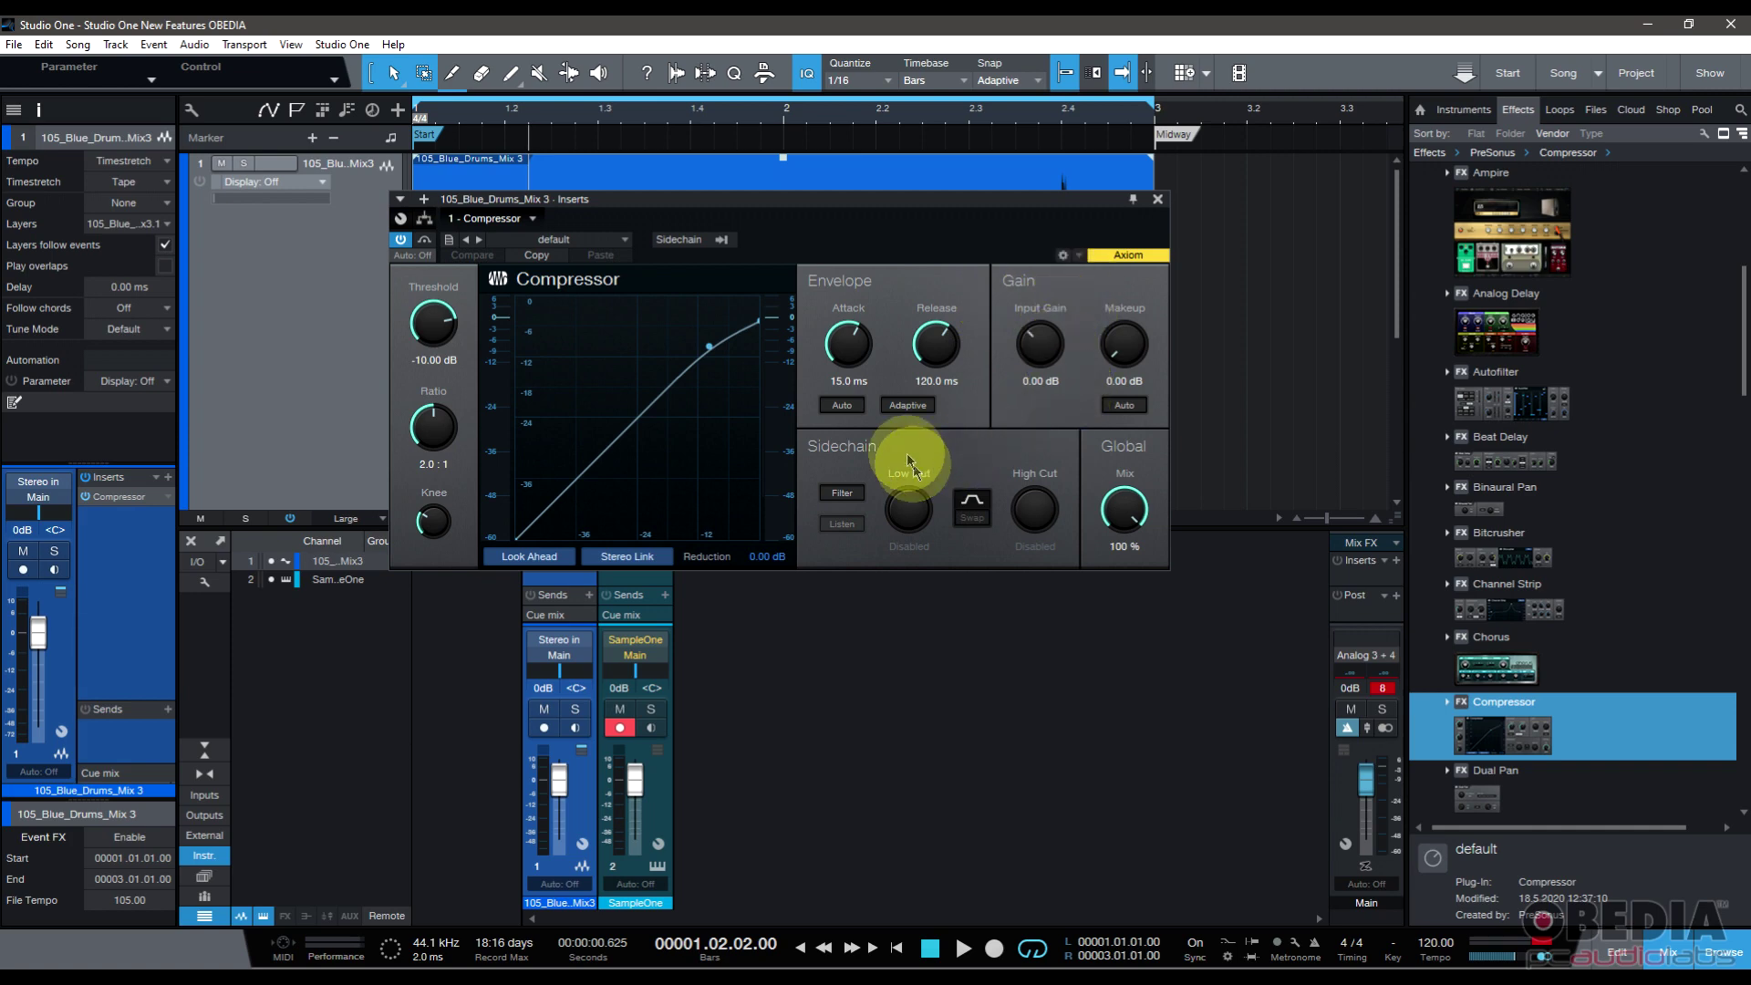
pyautogui.click(849, 500)
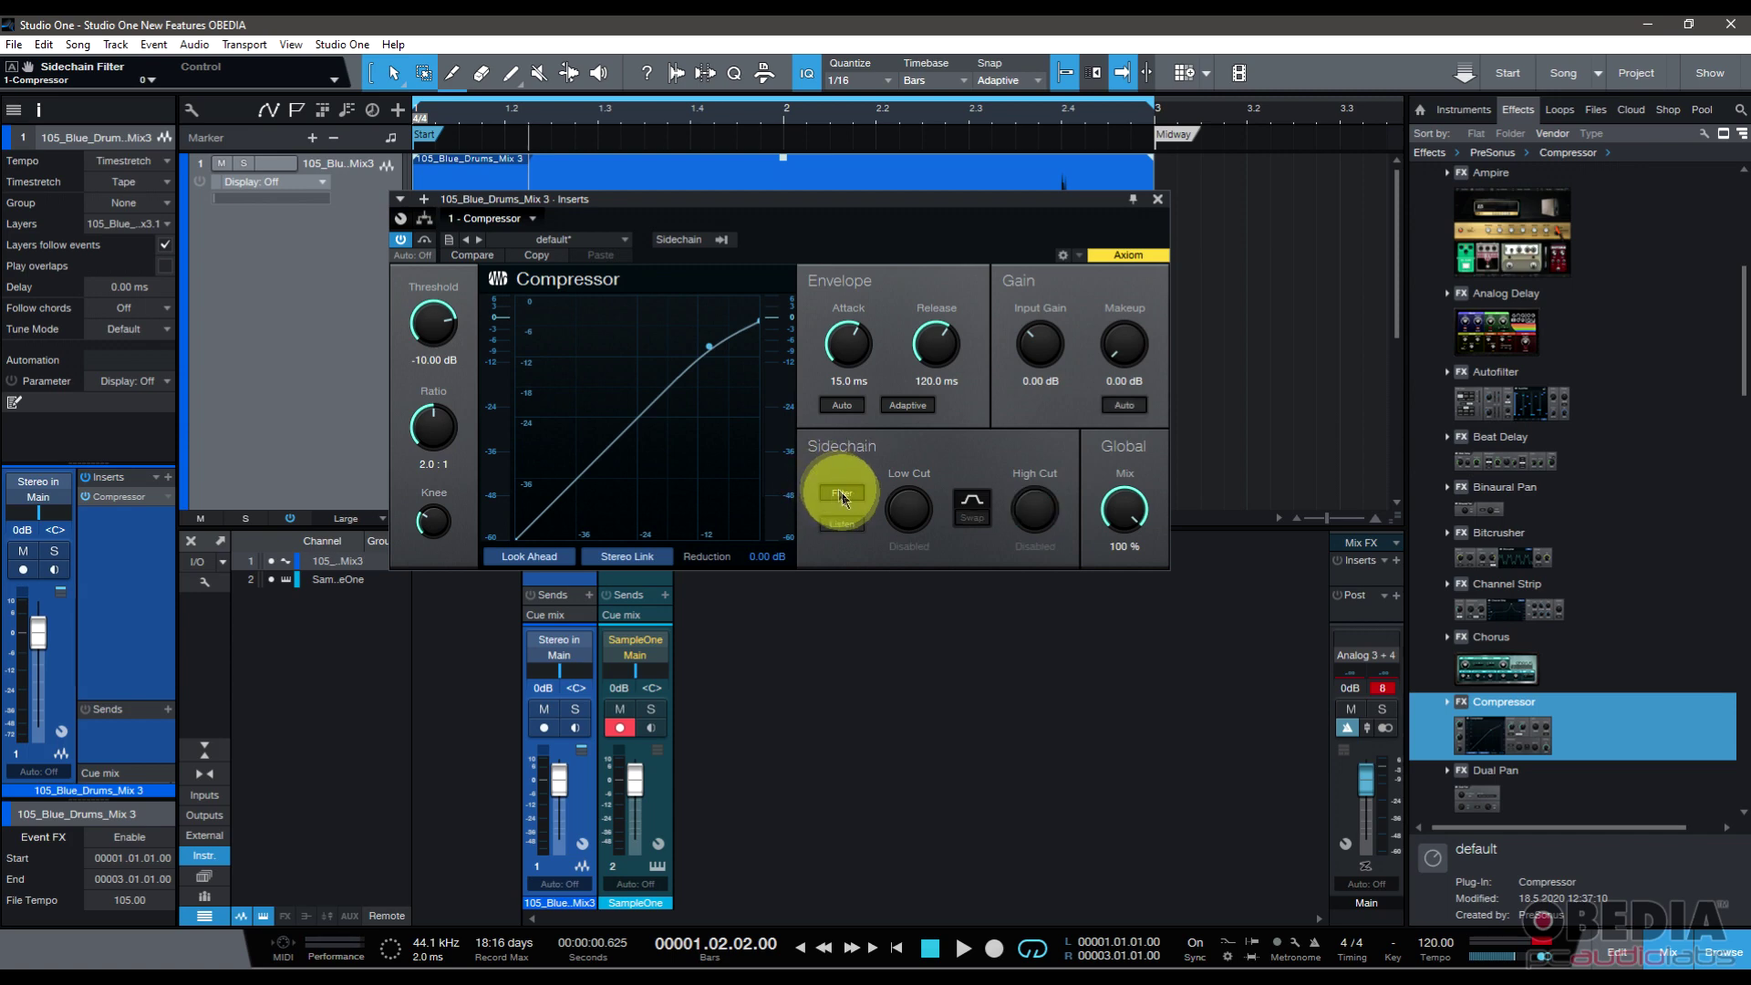
pyautogui.moveTo(766, 204)
pyautogui.mouseDown()
pyautogui.moveTo(766, 228)
pyautogui.moveTo(773, 194)
pyautogui.mouseUp()
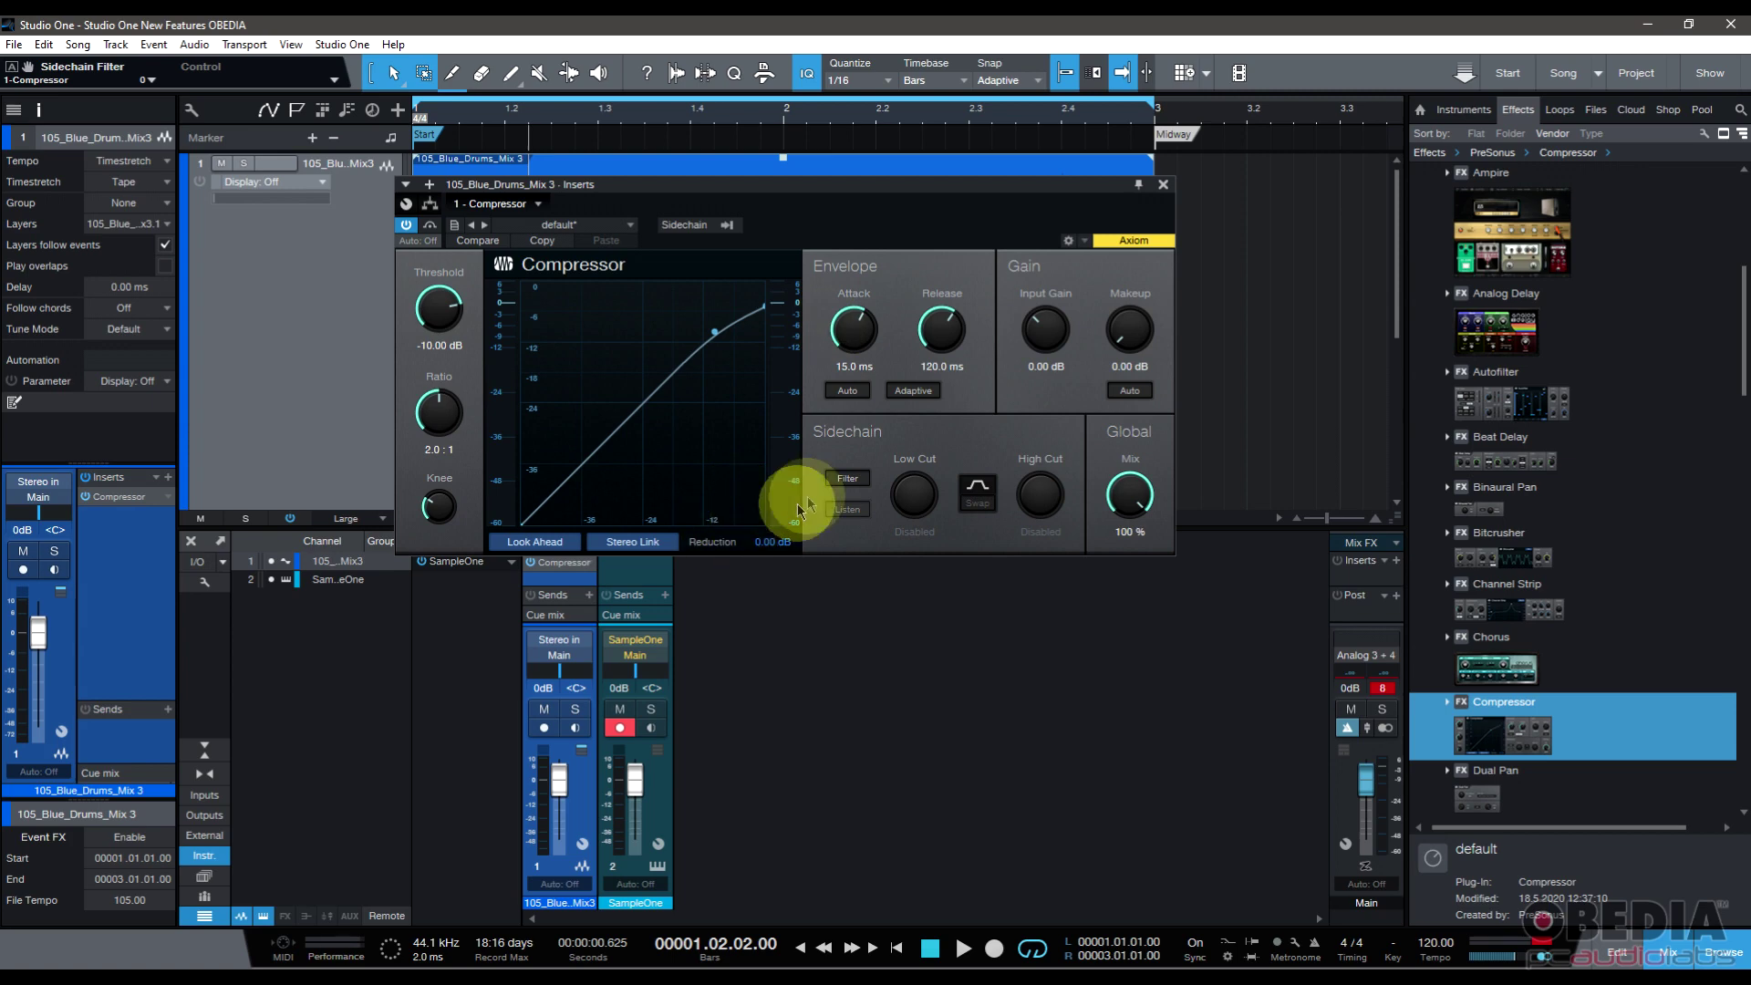
pyautogui.click(841, 477)
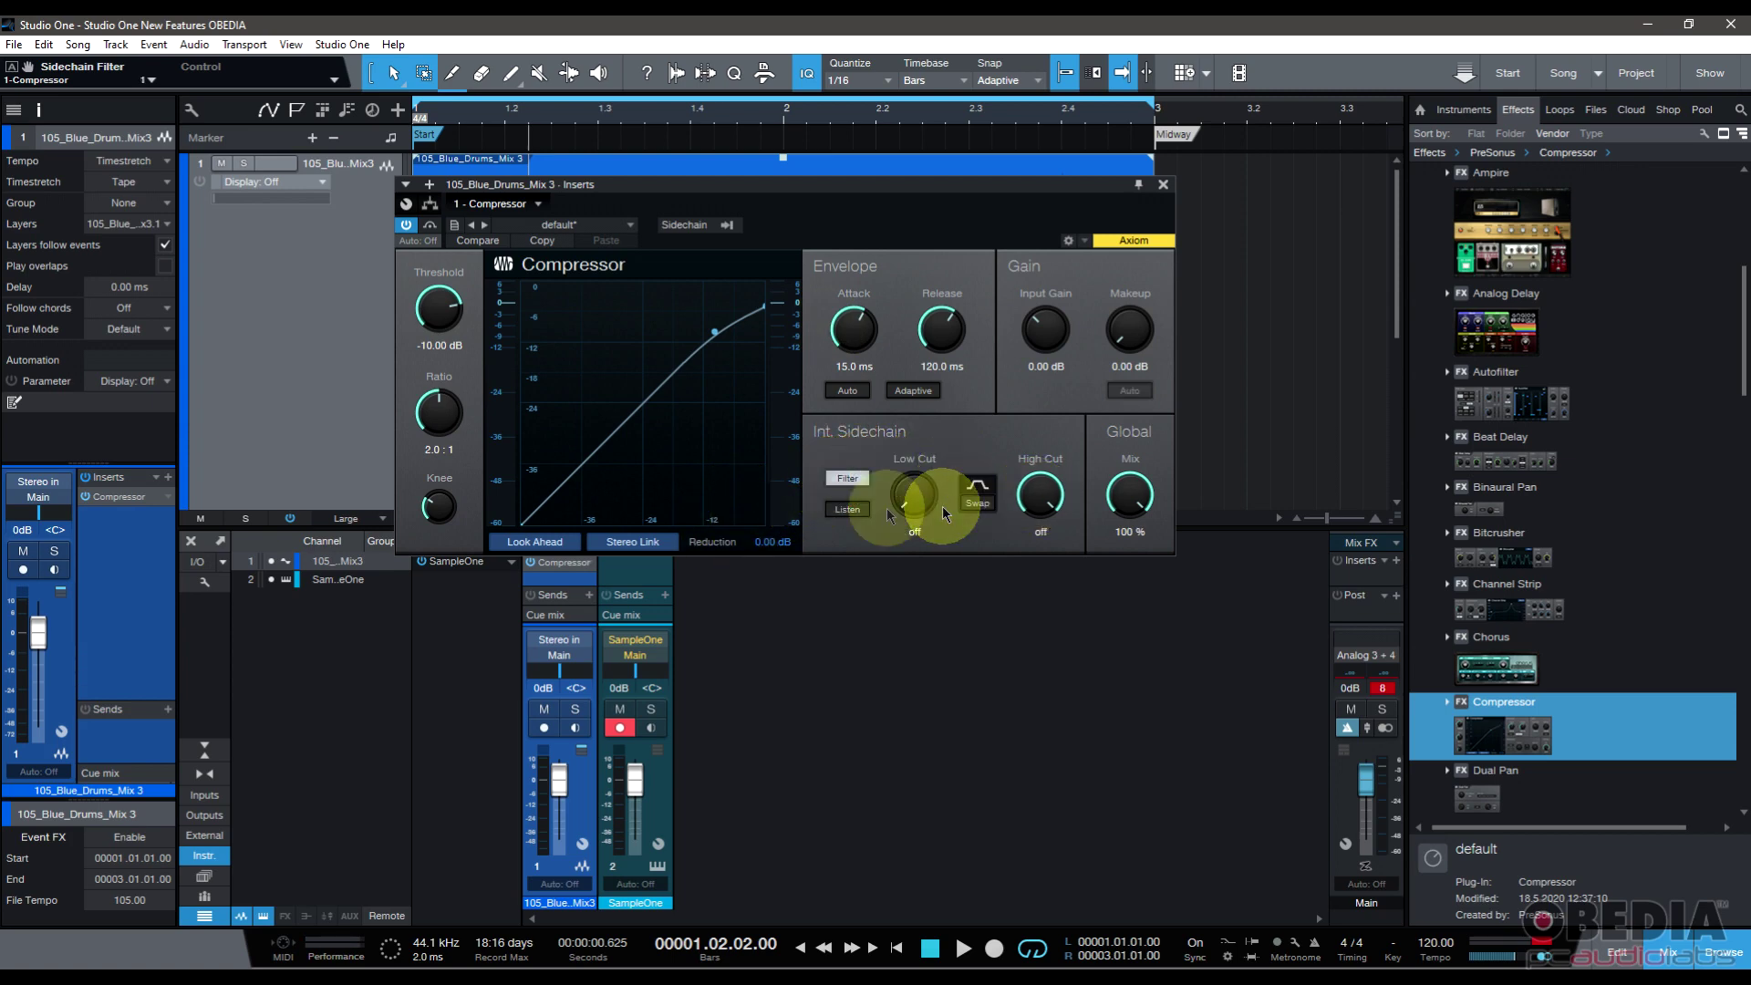
pyautogui.moveTo(913, 503); pyautogui.dragTo(912, 477)
pyautogui.click(852, 483)
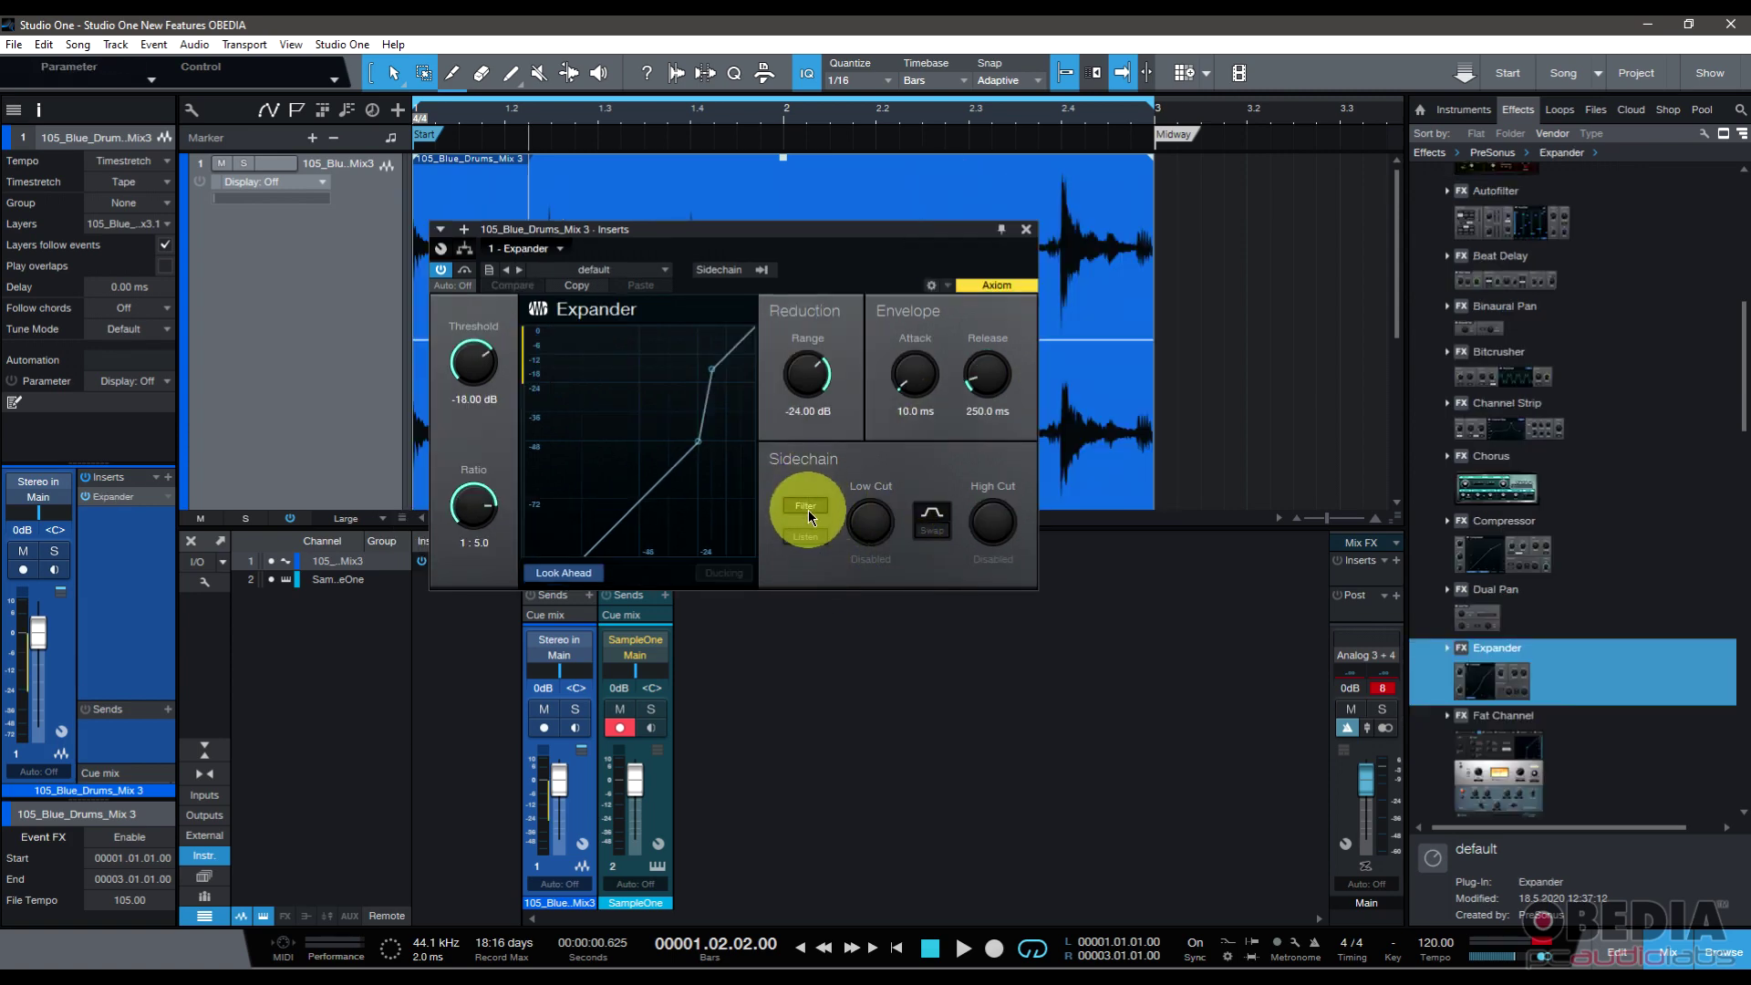
pyautogui.click(806, 506)
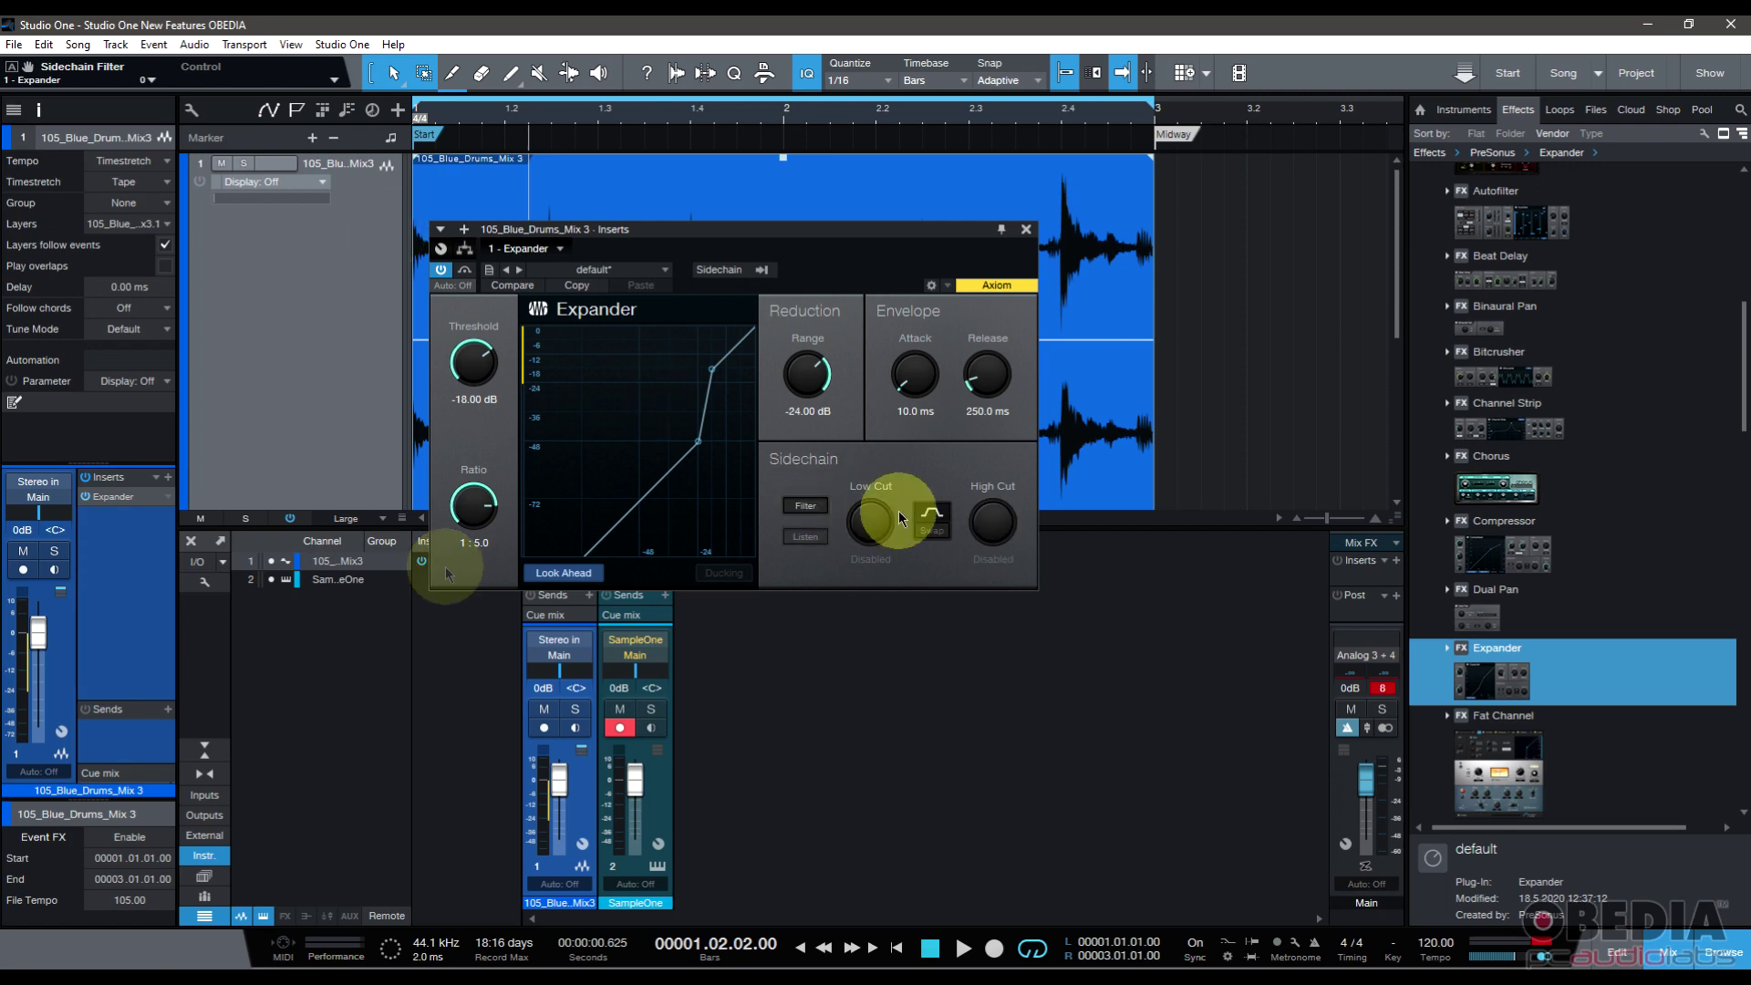
# Step: Close Expander, toggle sidechain on Fat Channel, Gate and Limiter, and set Limiter attack to Slow
pyautogui.click(1025, 230)
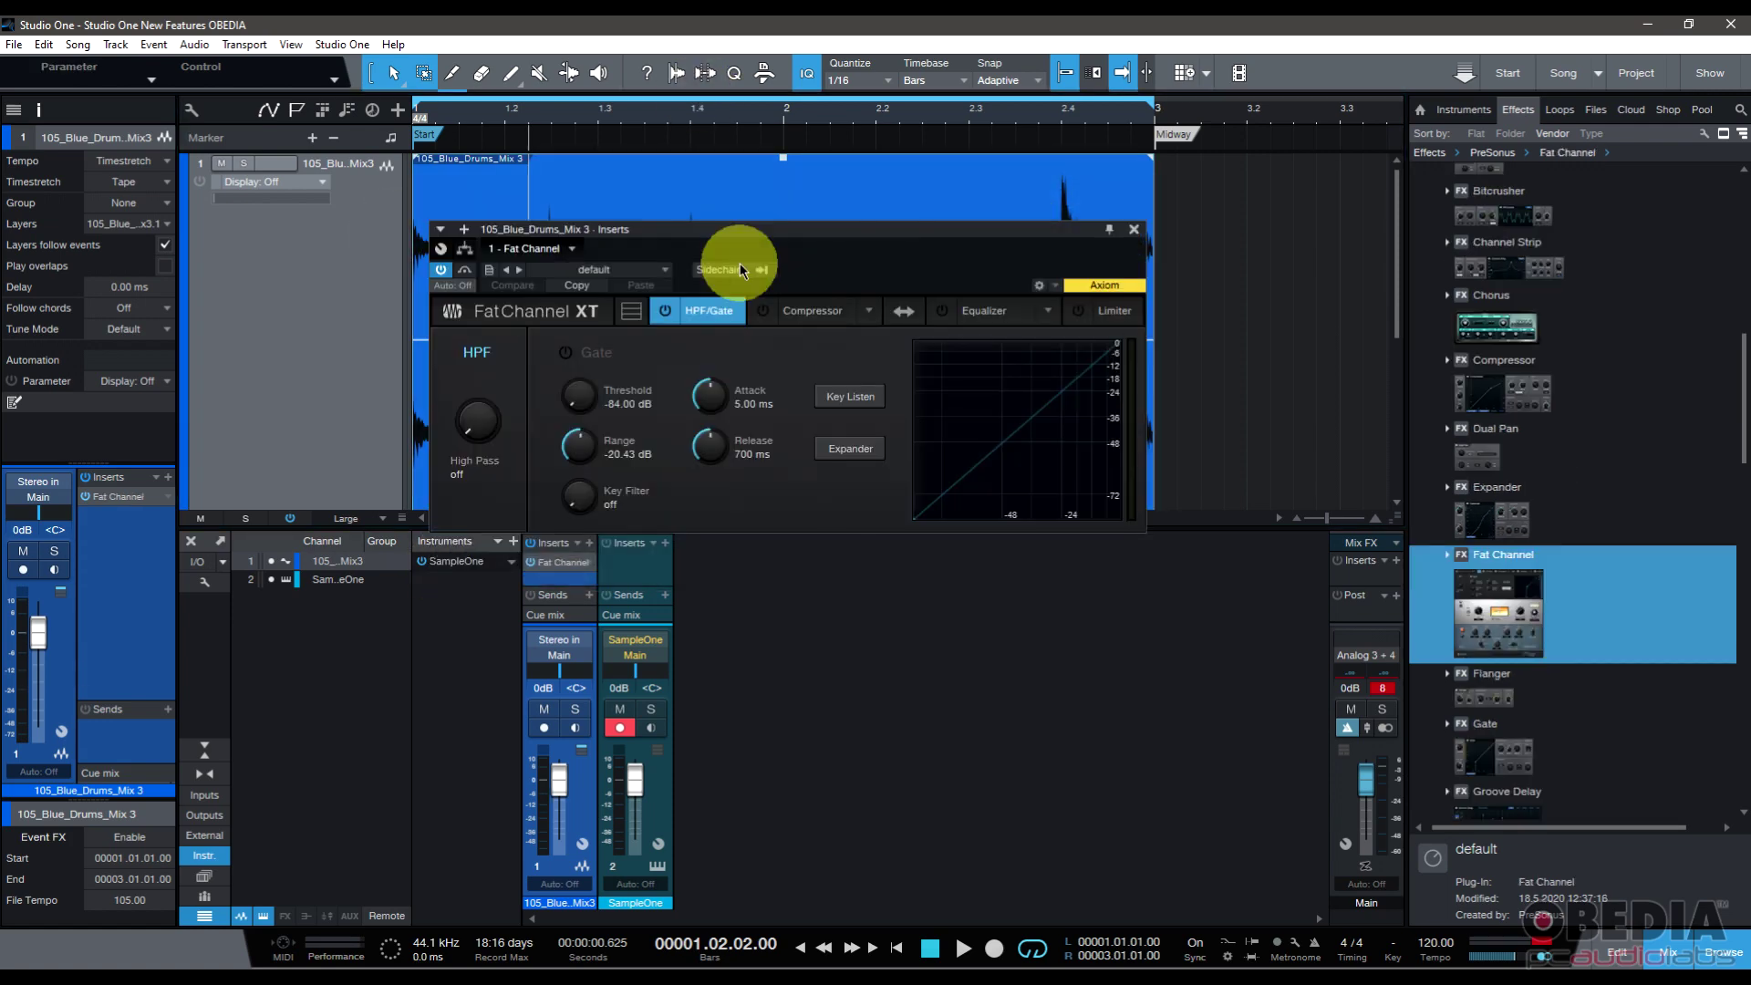
pyautogui.click(729, 272)
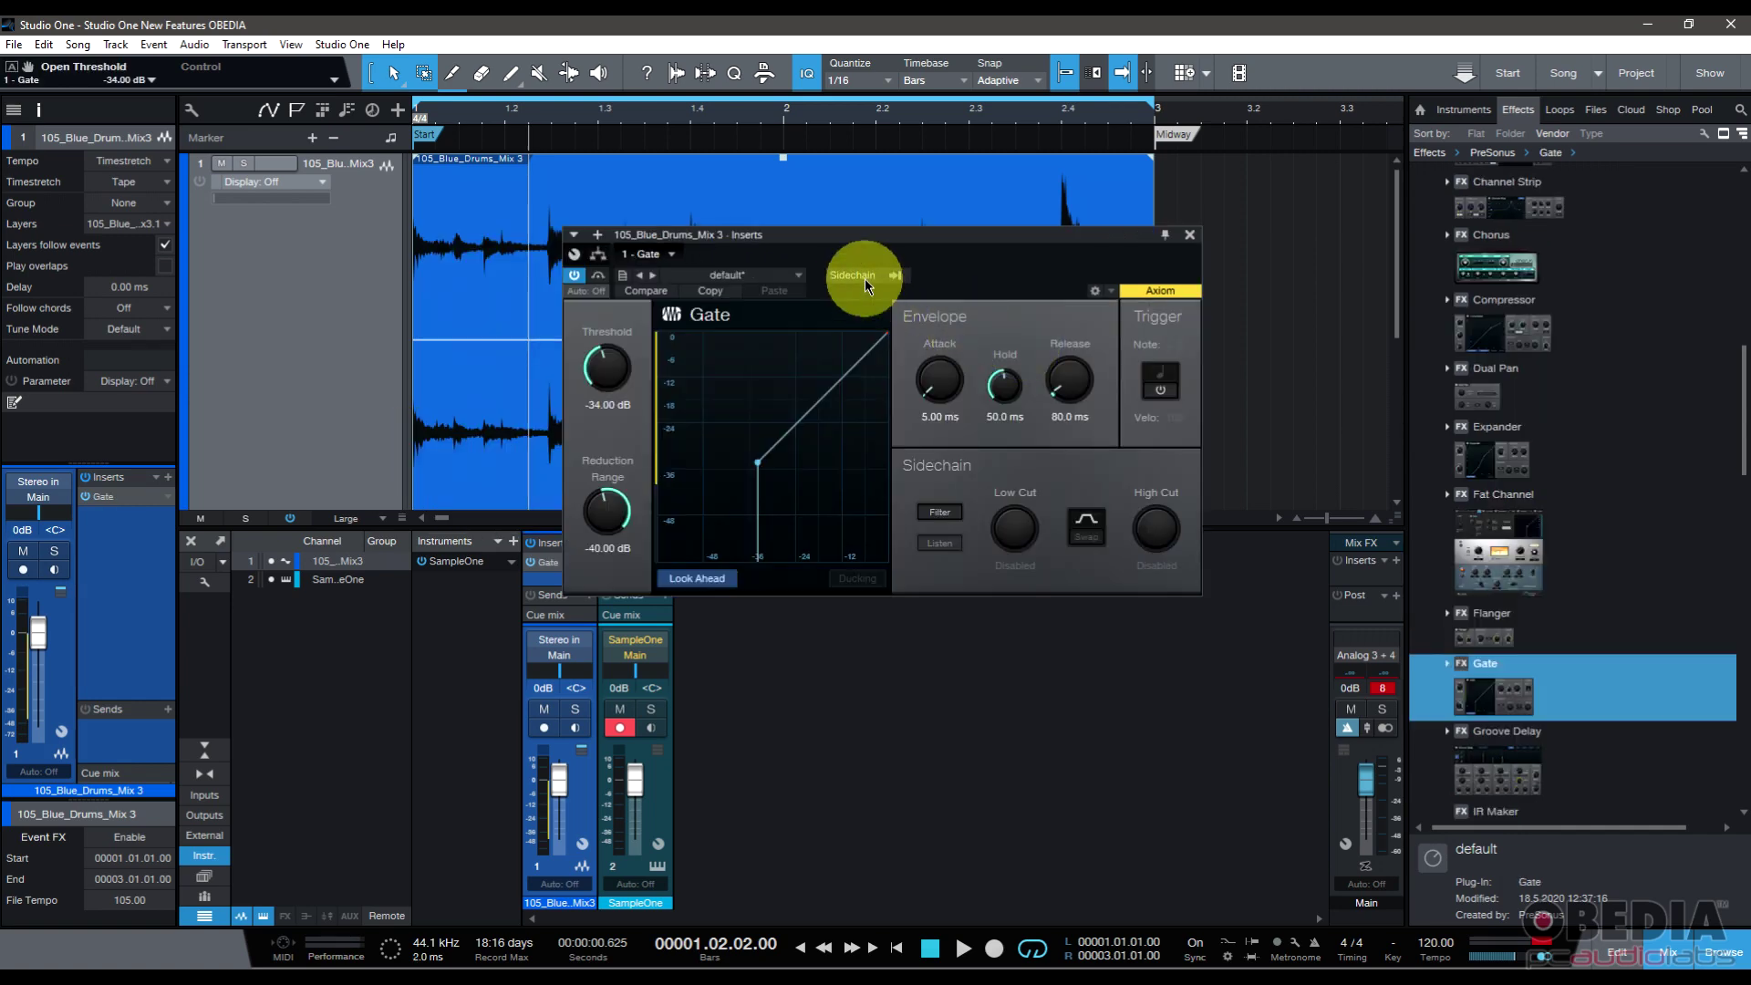
pyautogui.click(853, 275)
pyautogui.click(862, 277)
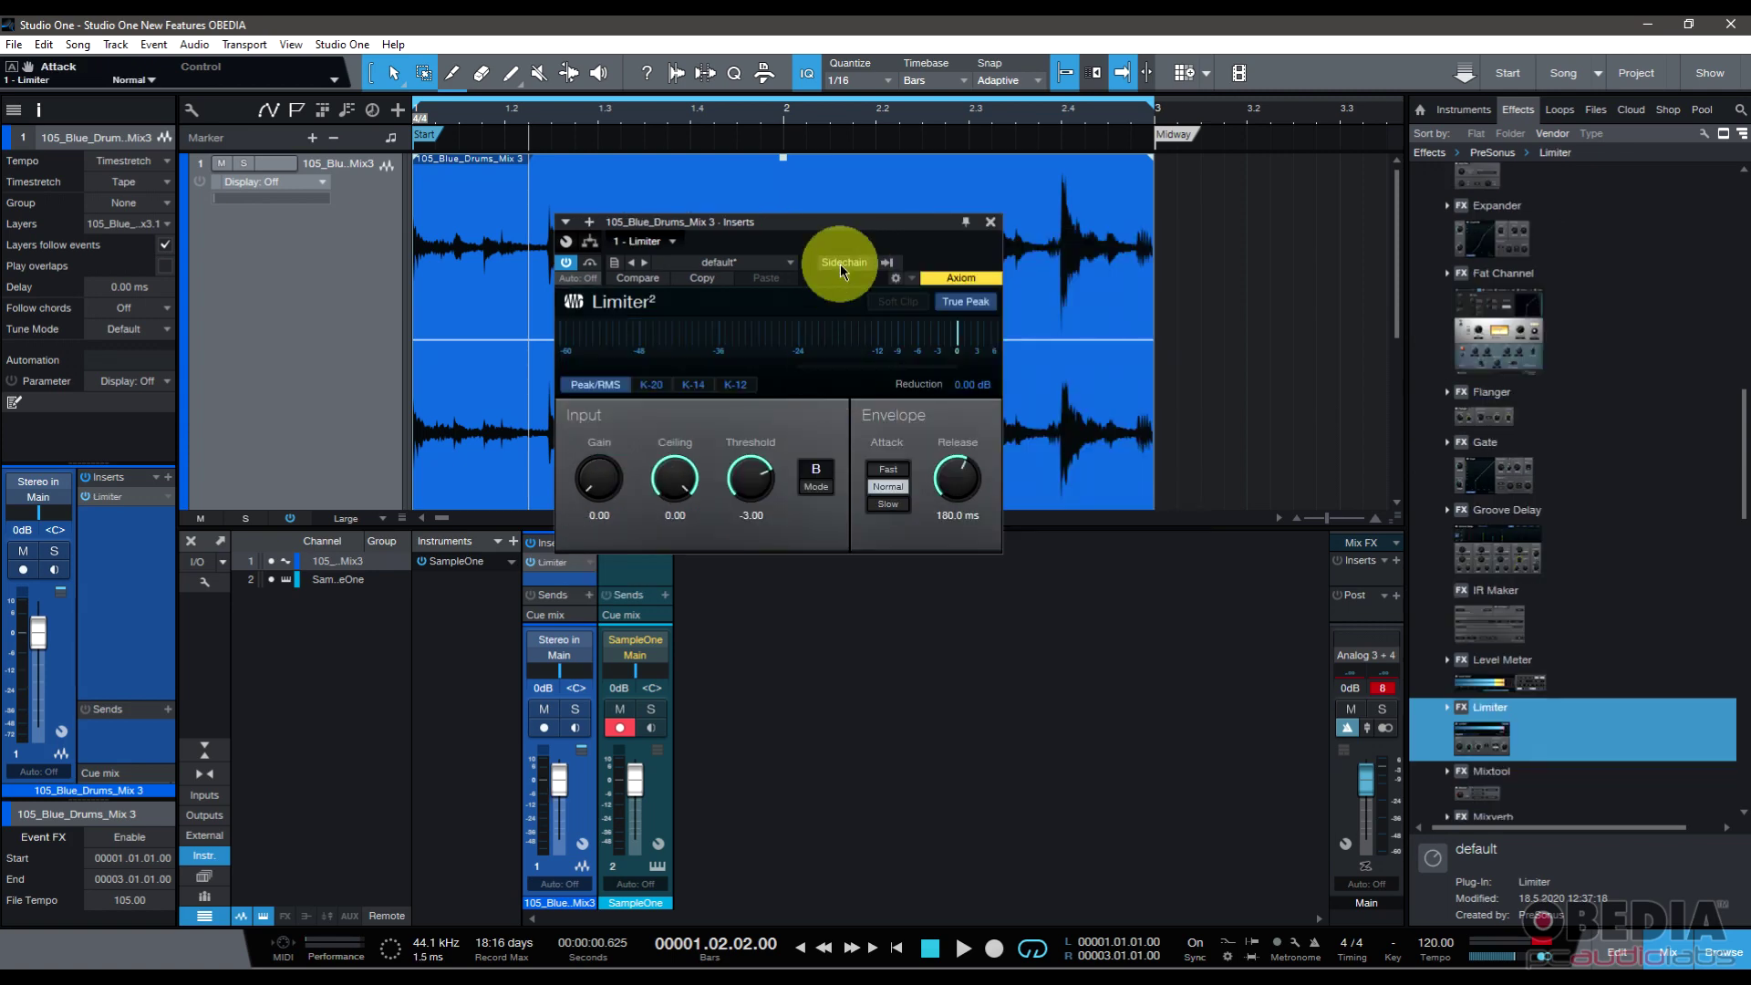
pyautogui.click(840, 264)
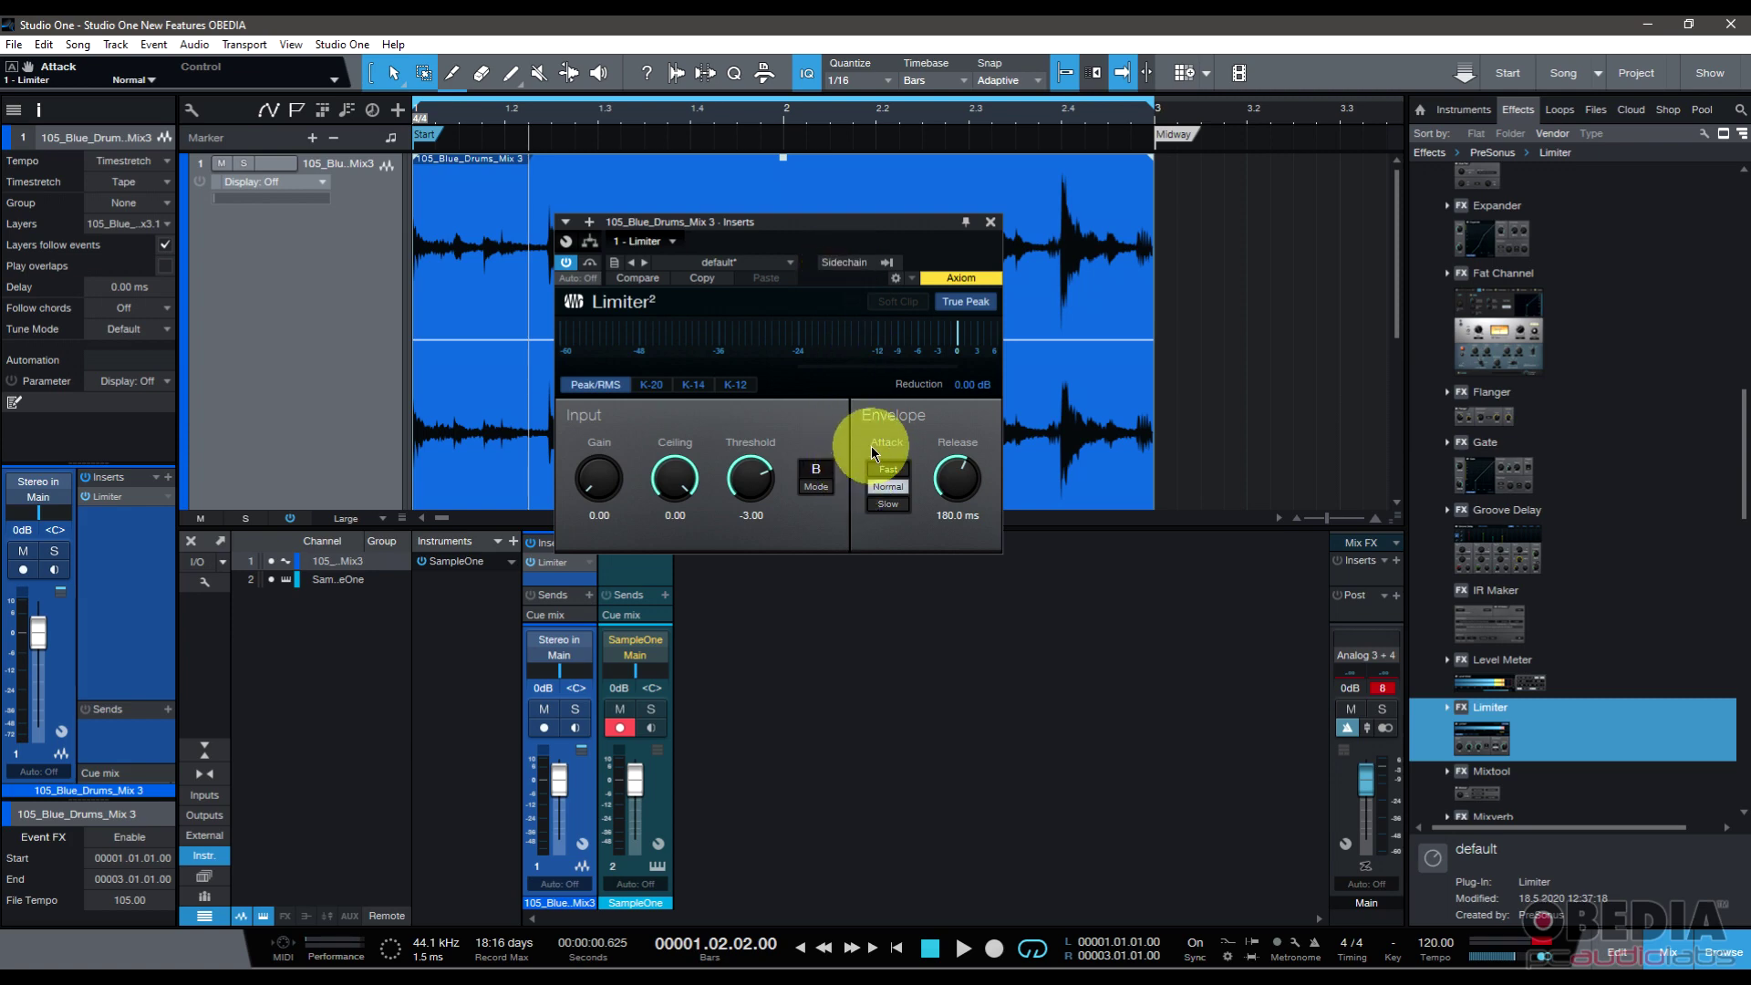
pyautogui.click(886, 507)
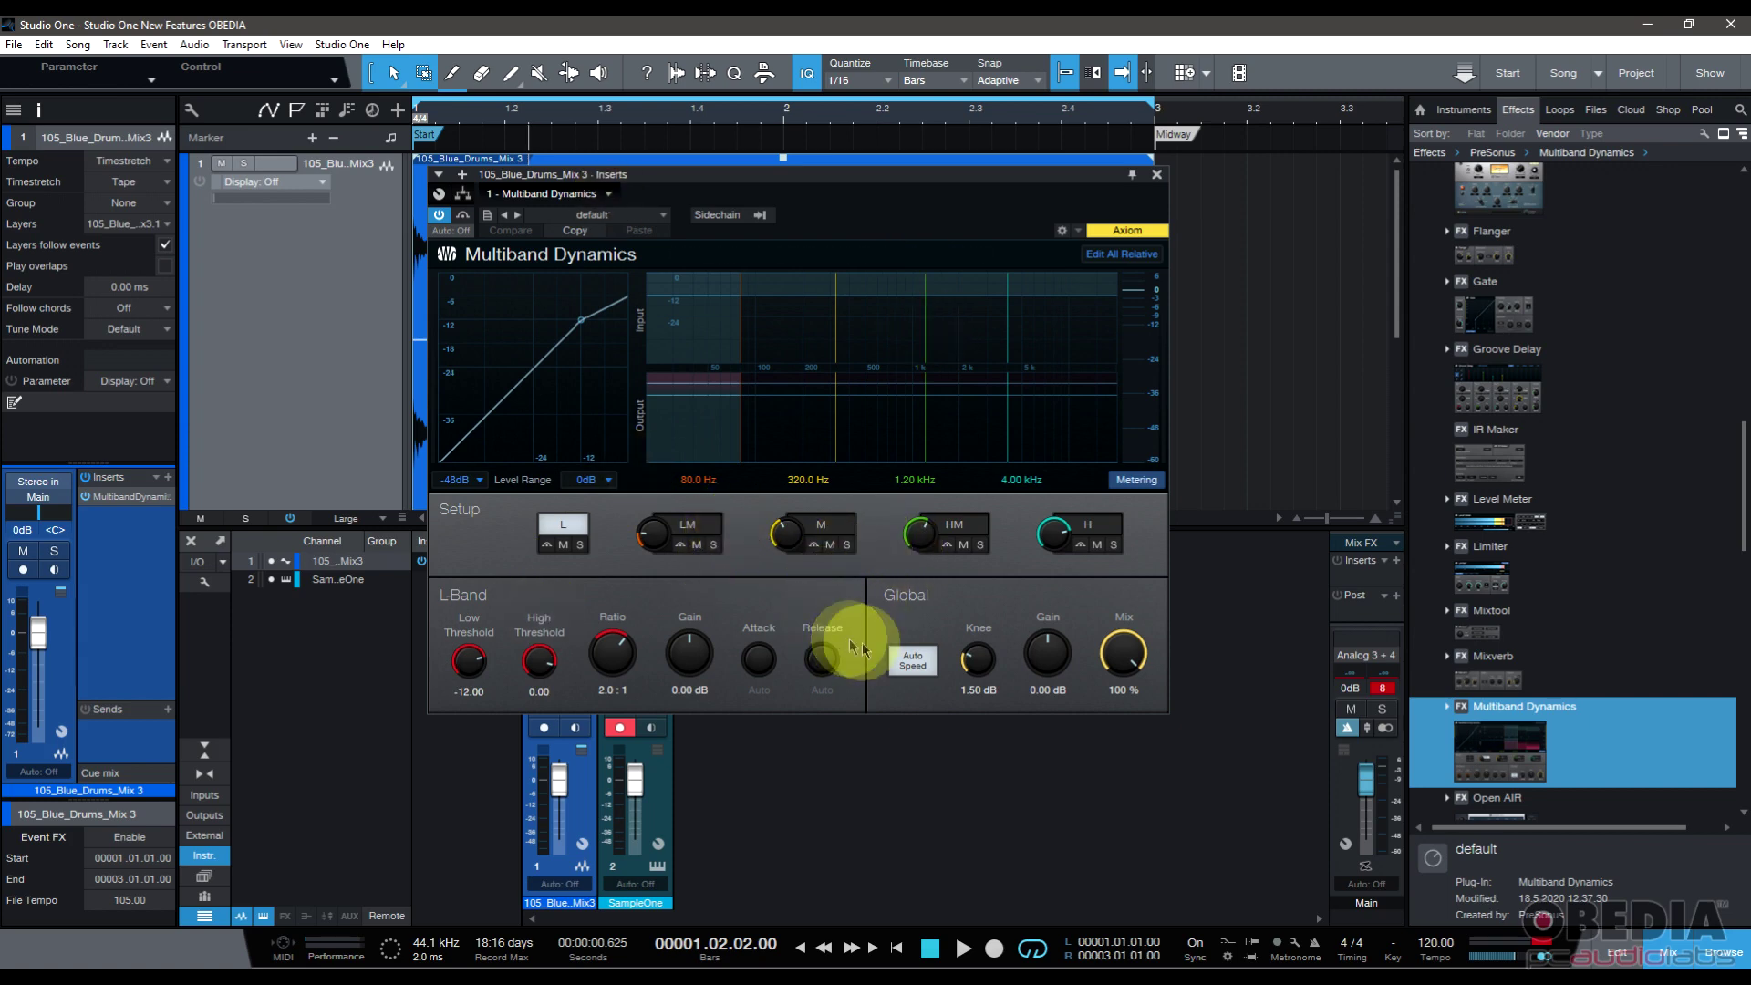
# Step: Enable the Multiband Dynamics sidechain and audition the Pedalboard presets Phat Fat and Full Board
pyautogui.click(717, 216)
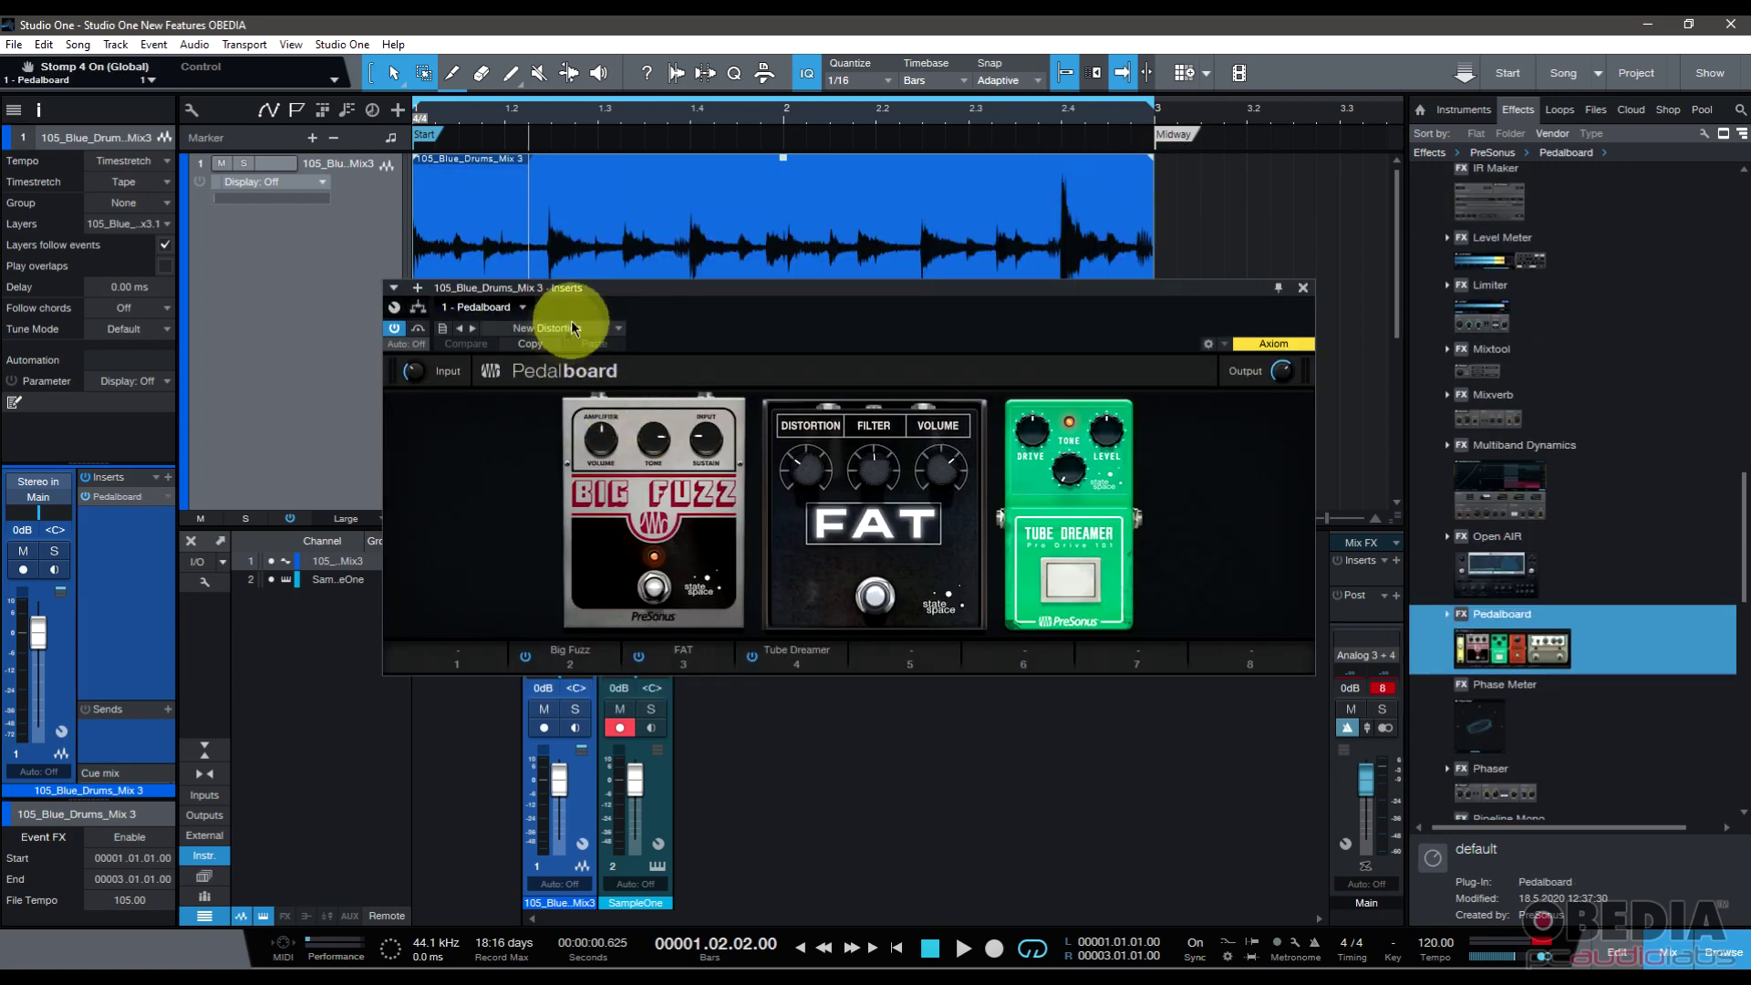
pyautogui.click(573, 329)
pyautogui.click(552, 549)
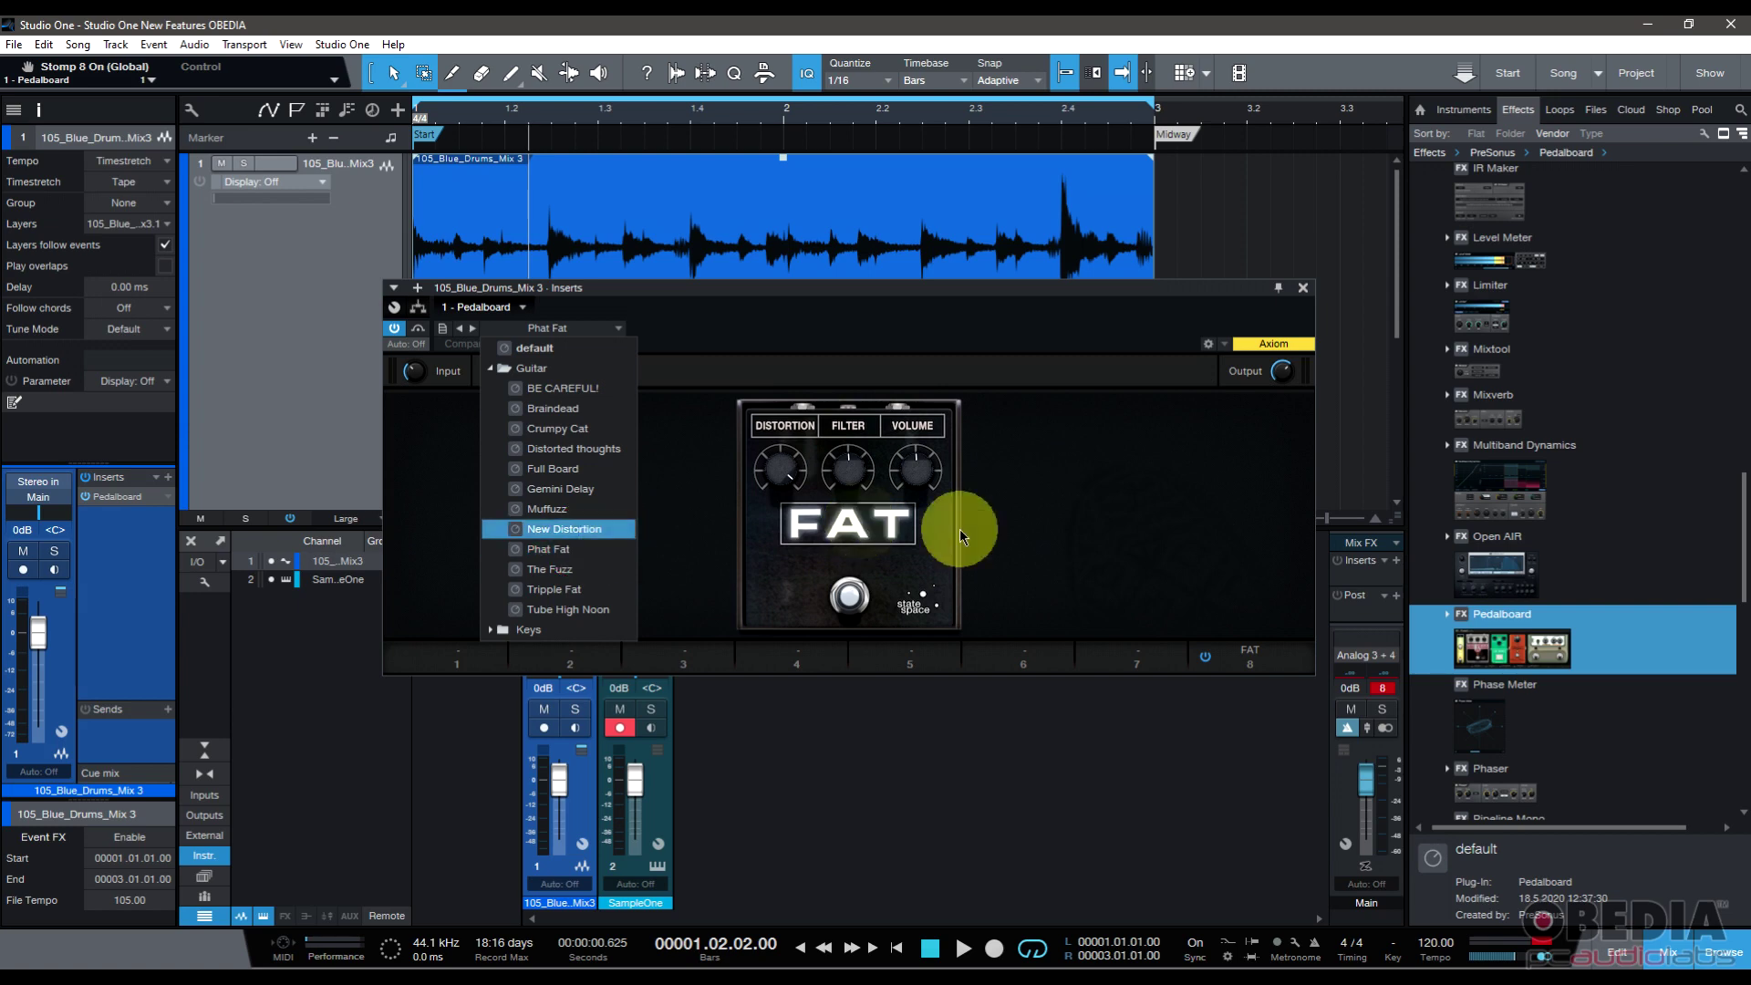
pyautogui.click(553, 469)
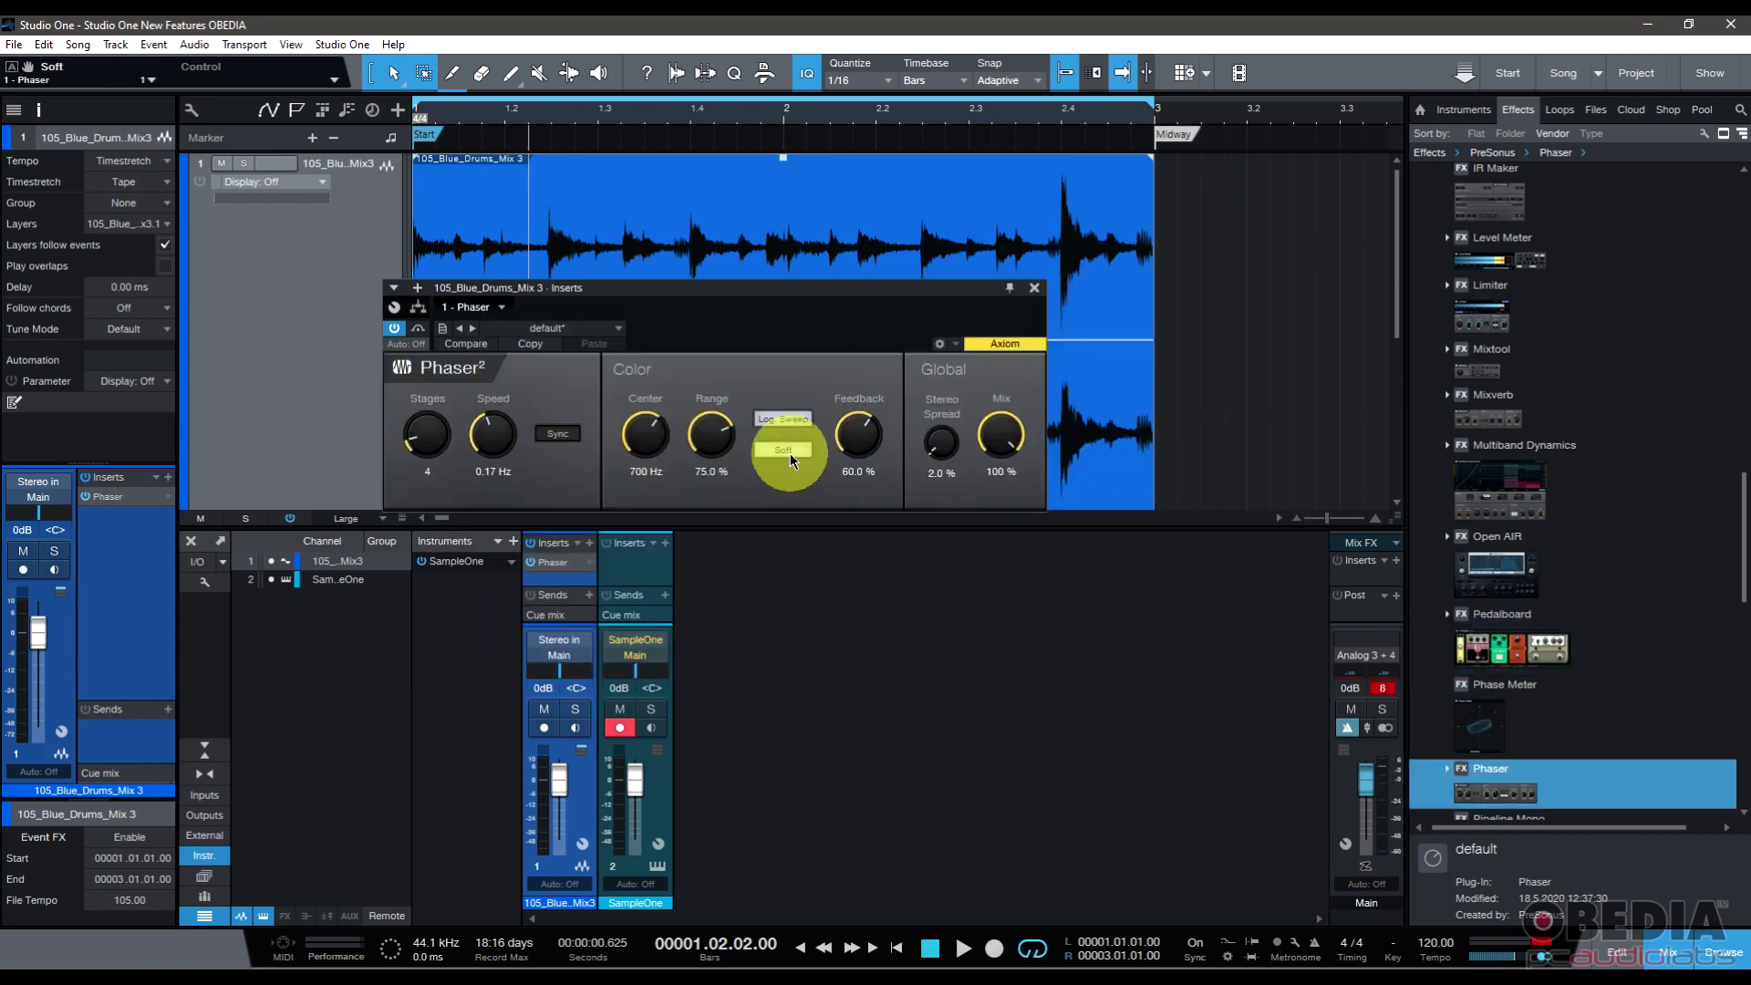
# Step: With the loop playing, turn Phaser Soft mode off, set stereo spread to 100% and adjust feedback
pyautogui.click(786, 450)
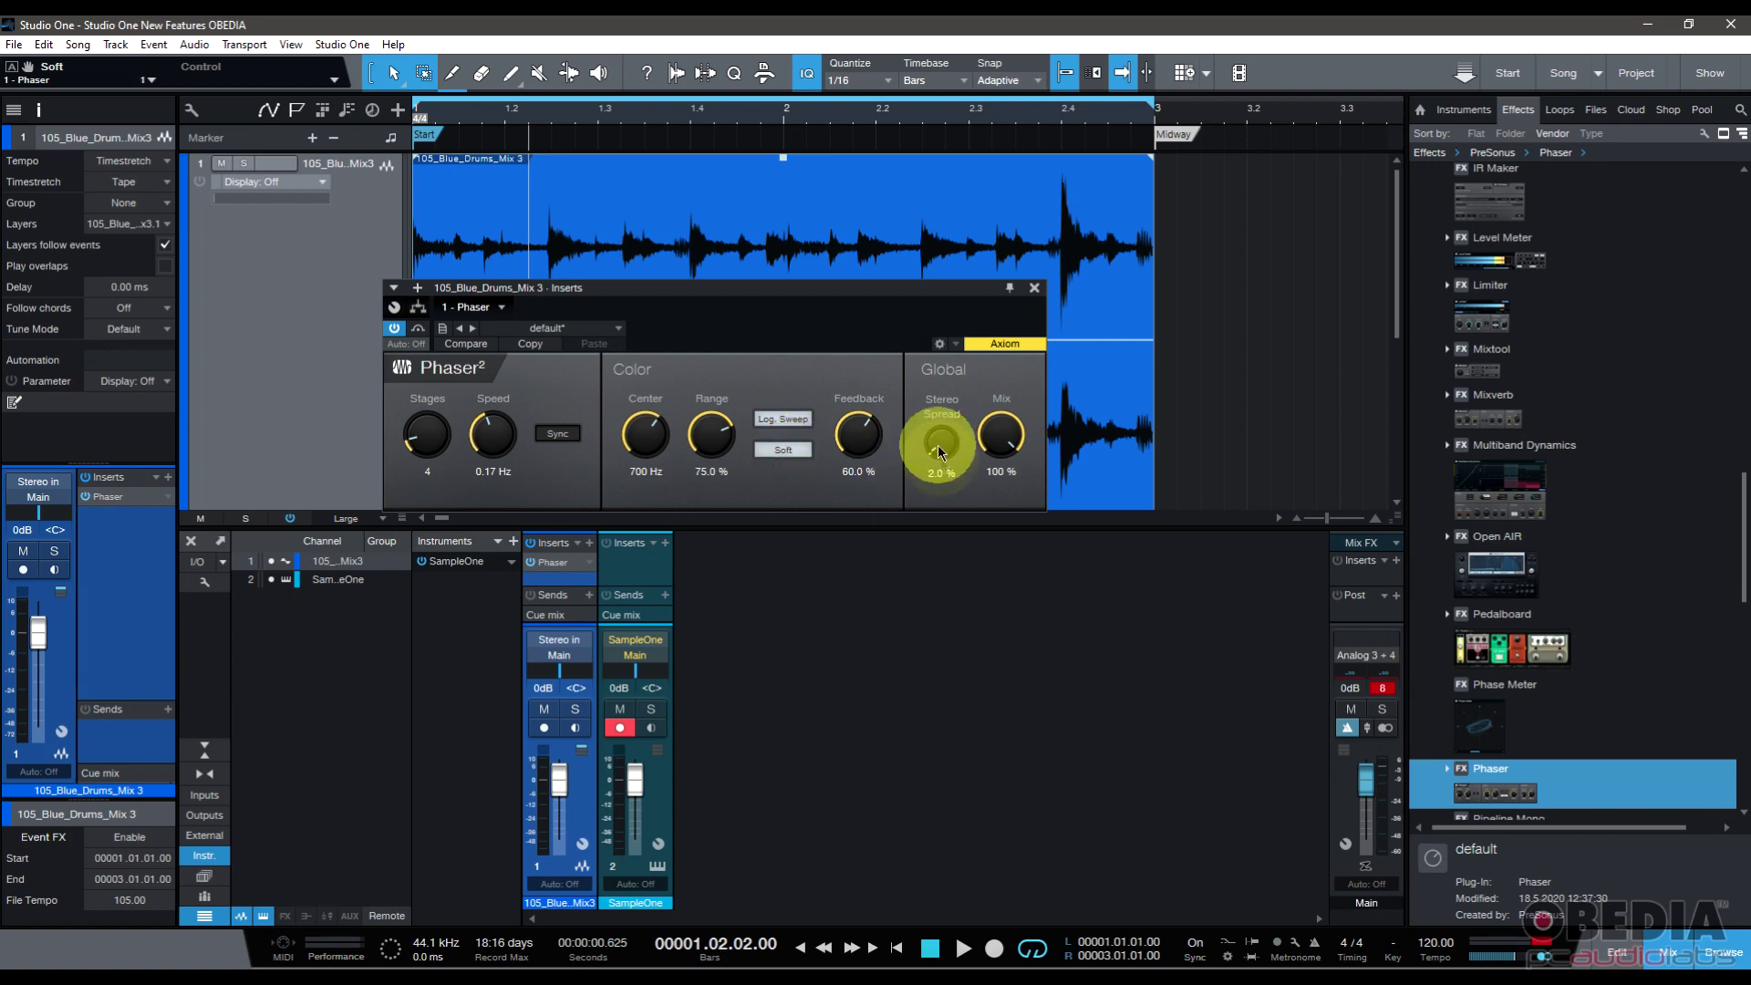
pyautogui.moveTo(938, 444); pyautogui.dragTo(939, 347)
pyautogui.press('space')
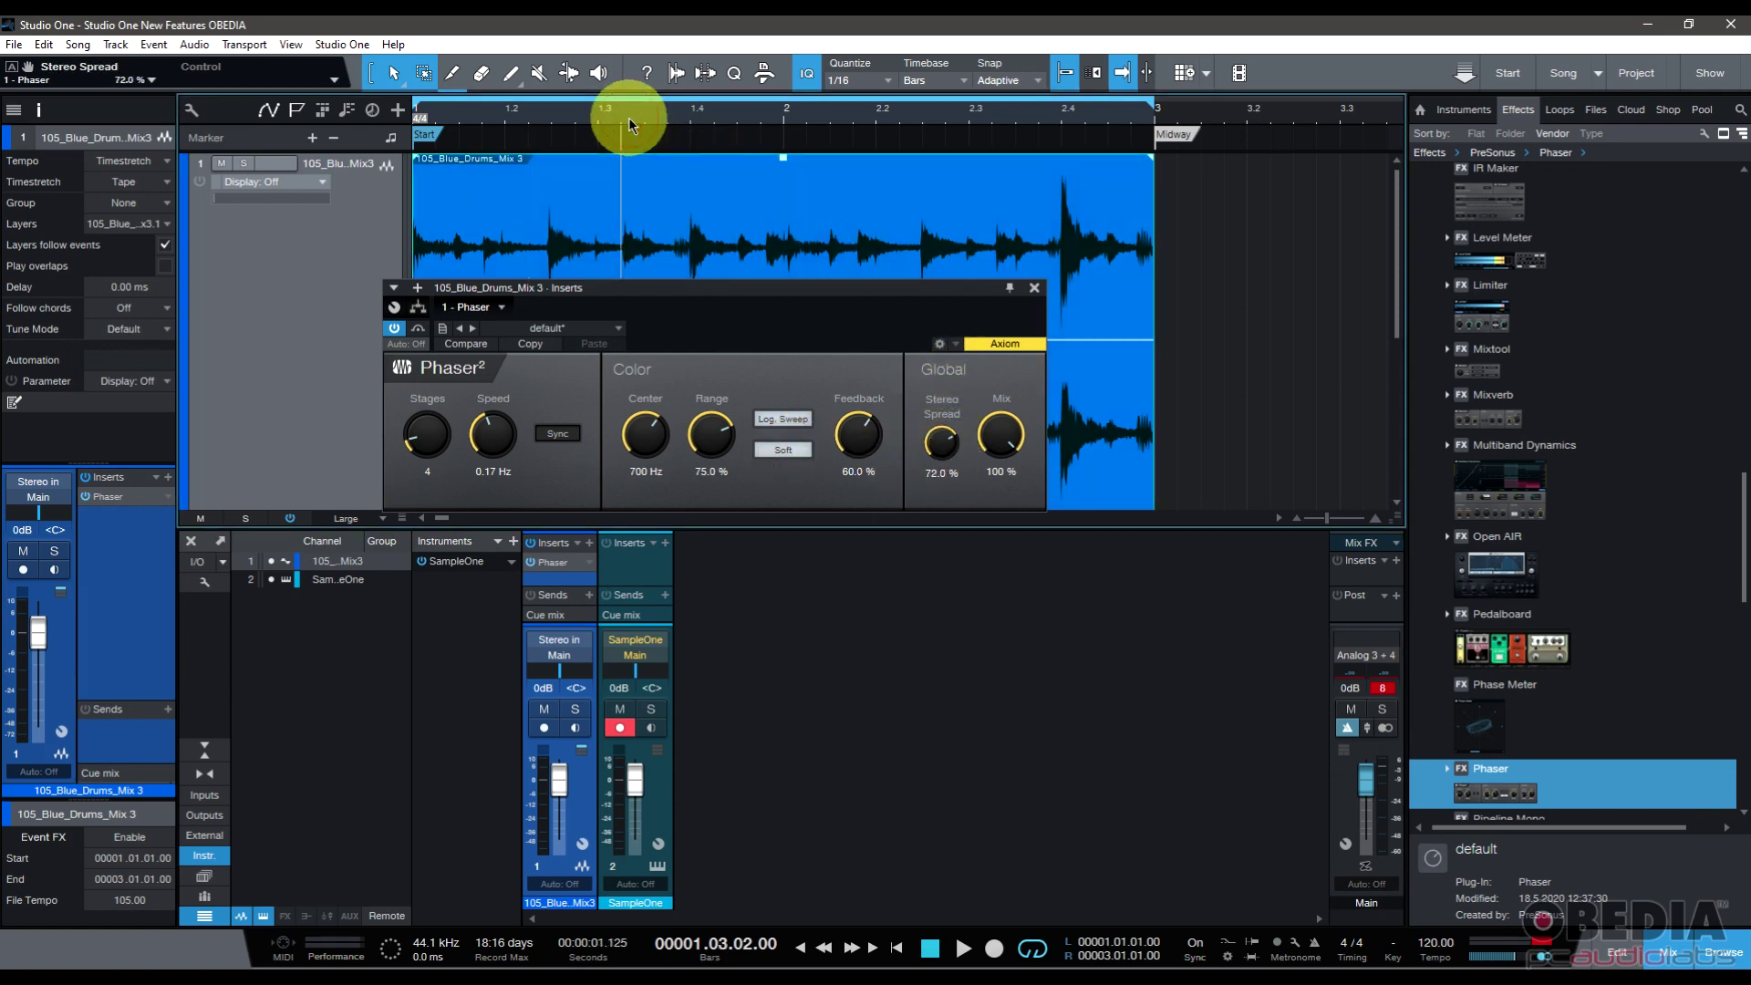
pyautogui.moveTo(939, 445); pyautogui.dragTo(949, 379)
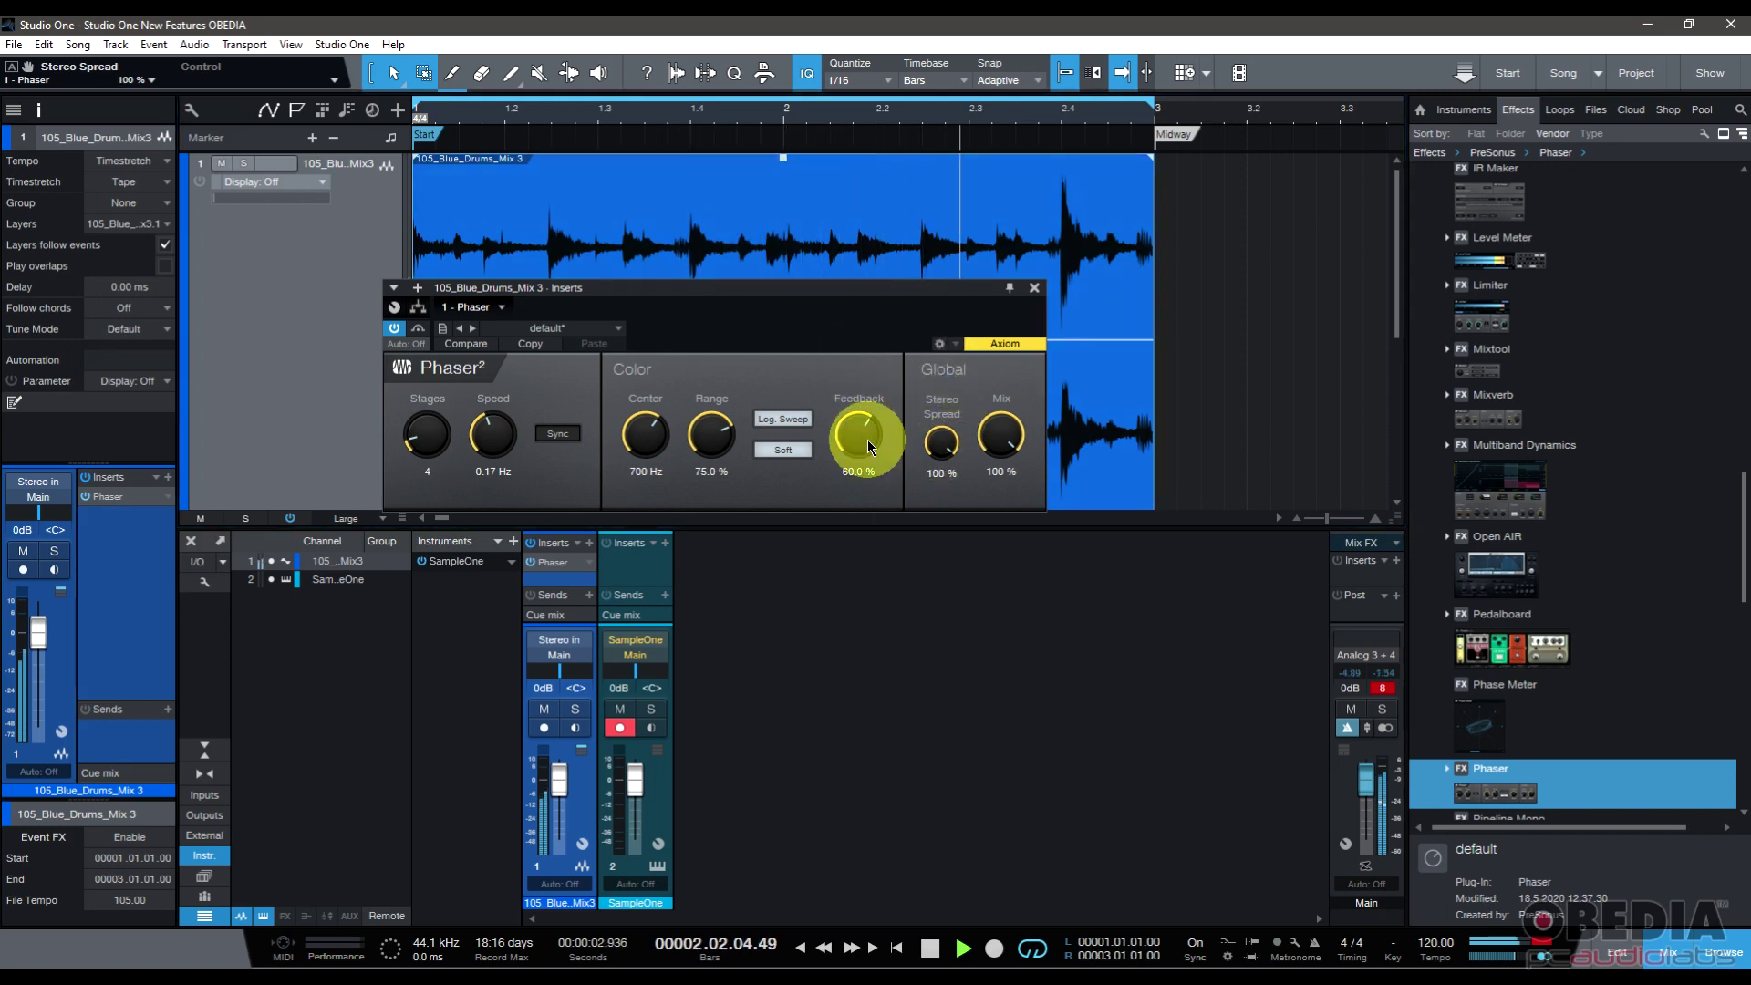
pyautogui.moveTo(859, 436); pyautogui.dragTo(887, 567)
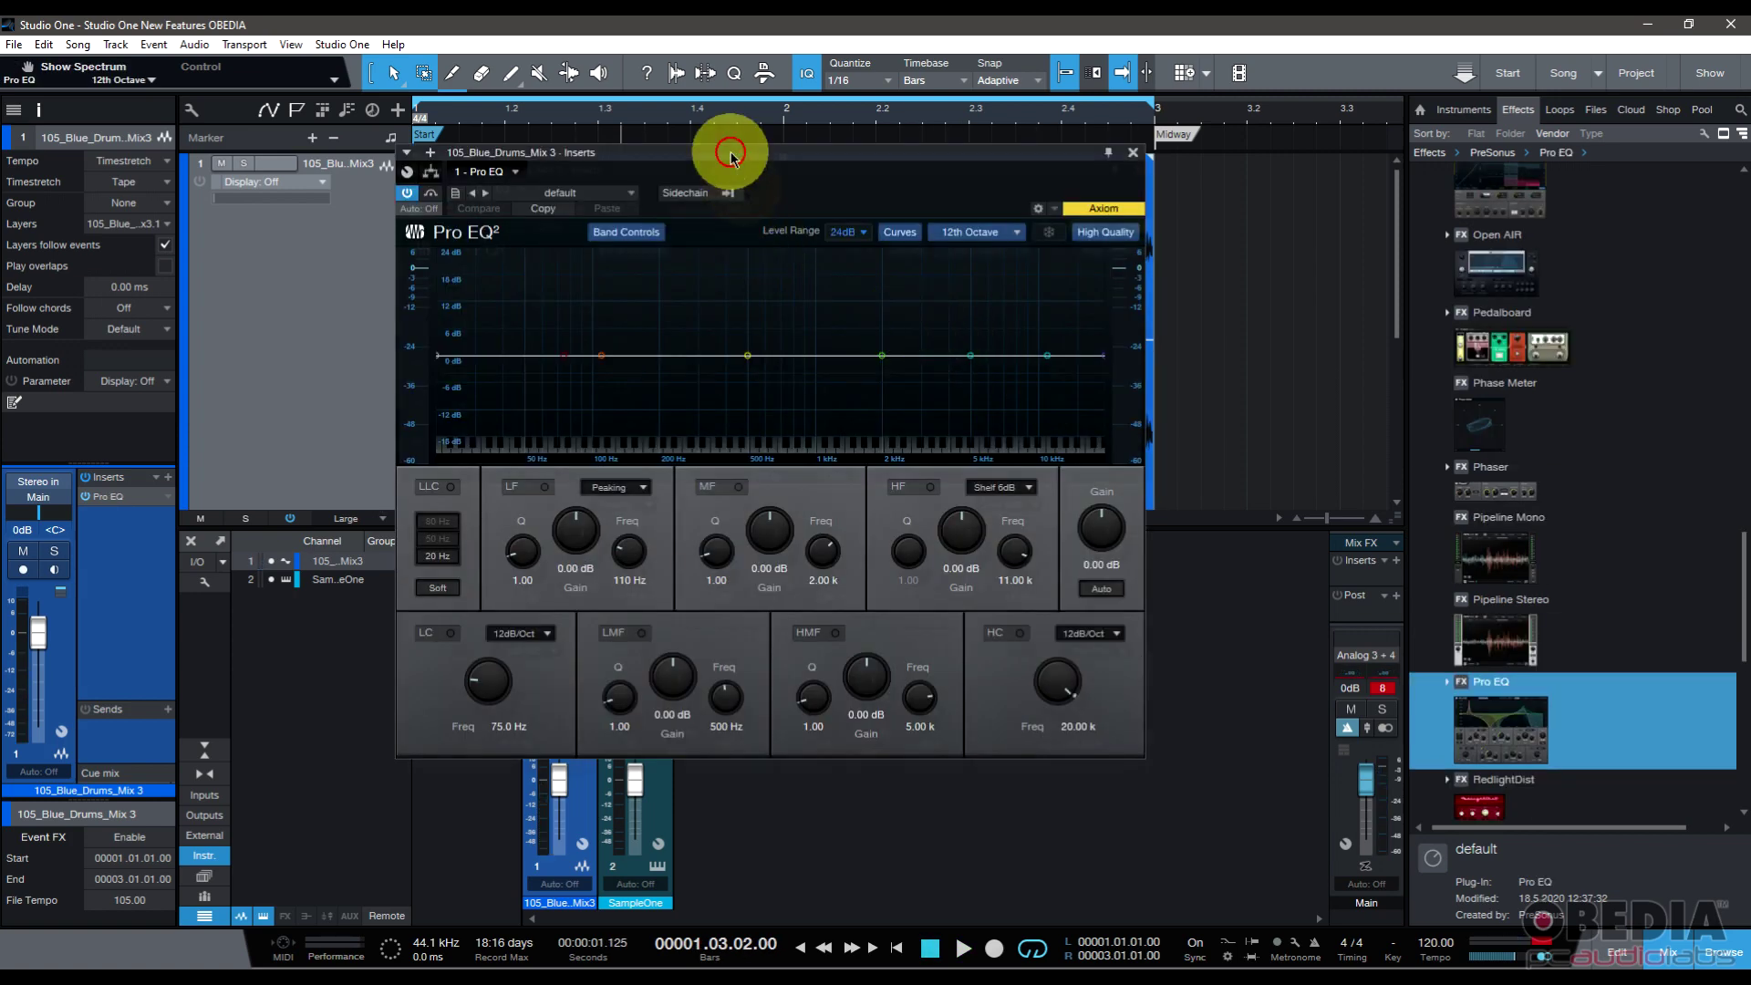
# Step: Position the Pro EQ editor and try a 50 Hz soft low cut before reverting to 20 Hz
pyautogui.moveTo(730, 155); pyautogui.dragTo(747, 214)
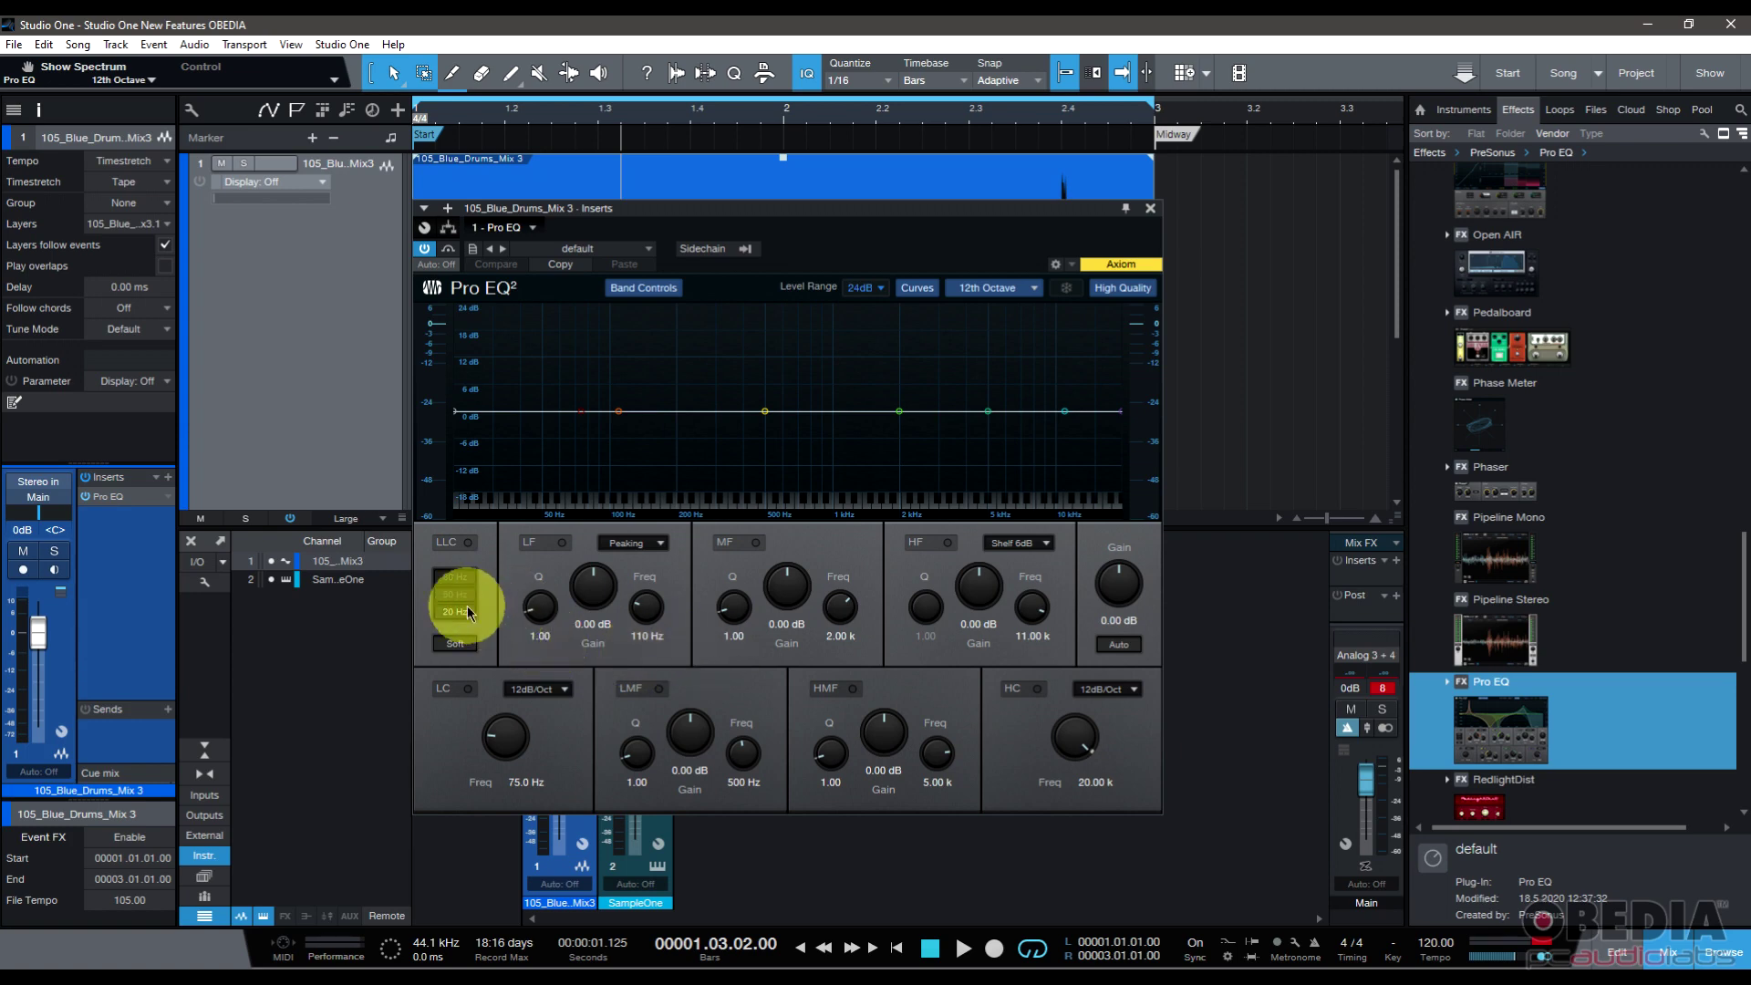
pyautogui.moveTo(457, 594); pyautogui.dragTo(465, 575)
pyautogui.click(455, 643)
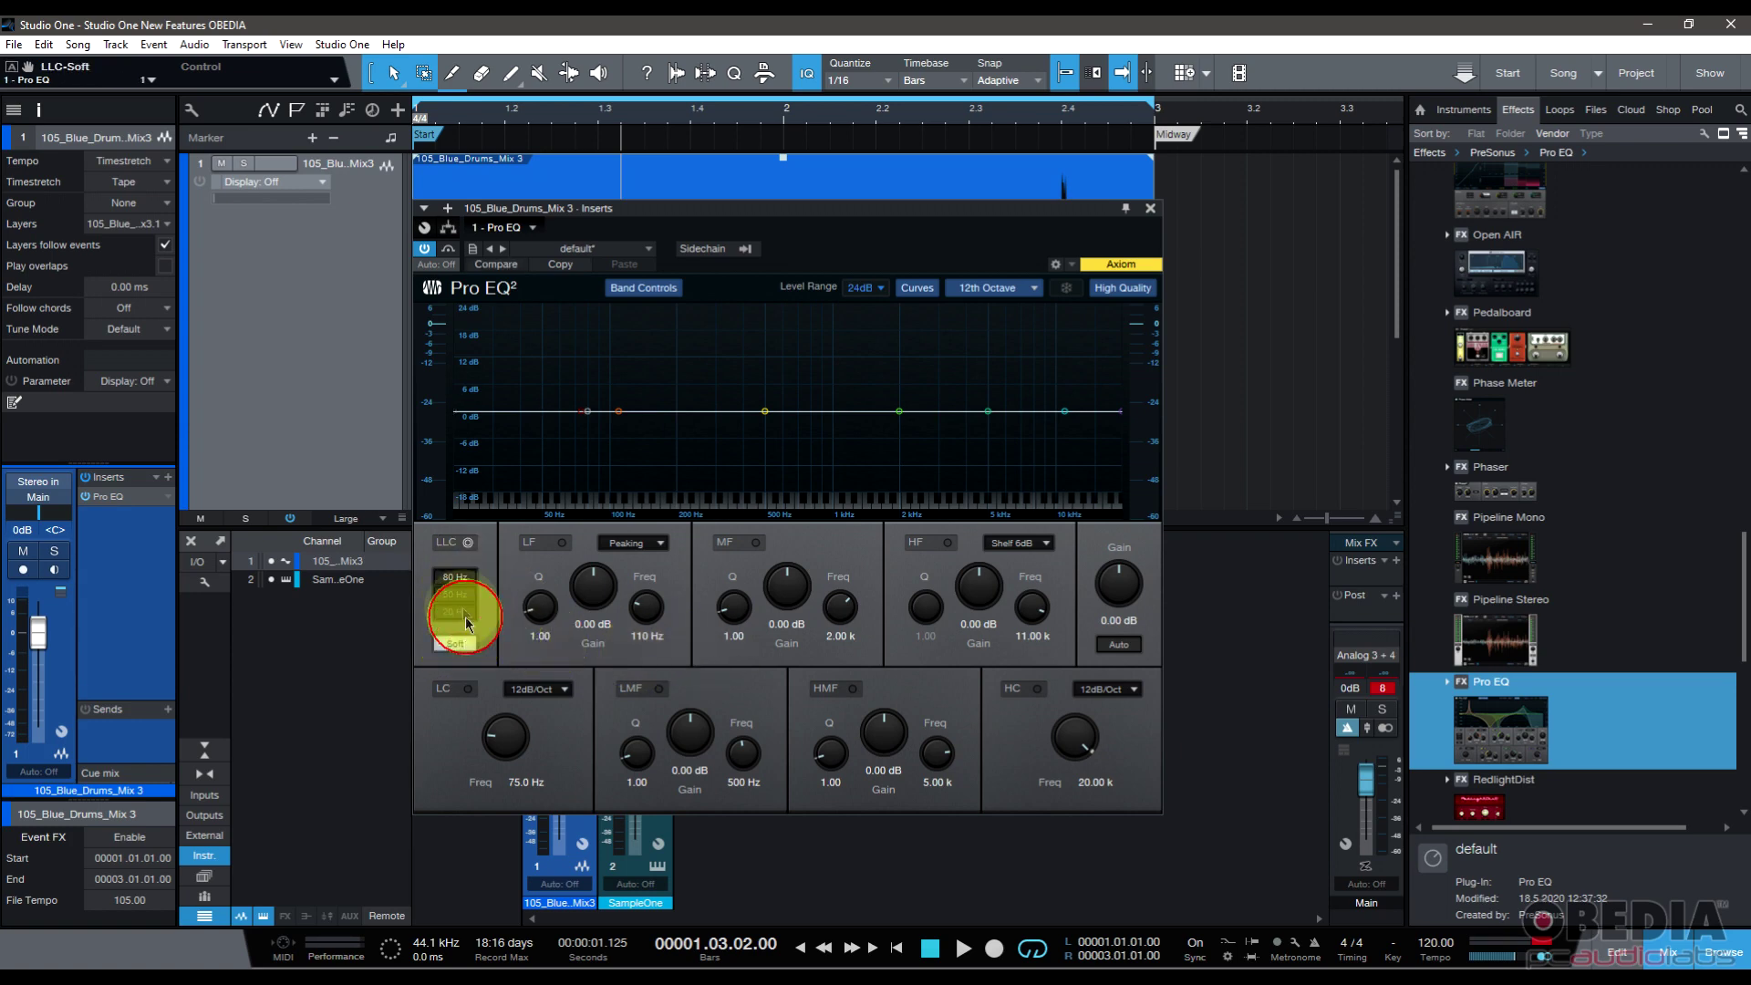
pyautogui.moveTo(464, 582); pyautogui.dragTo(462, 643)
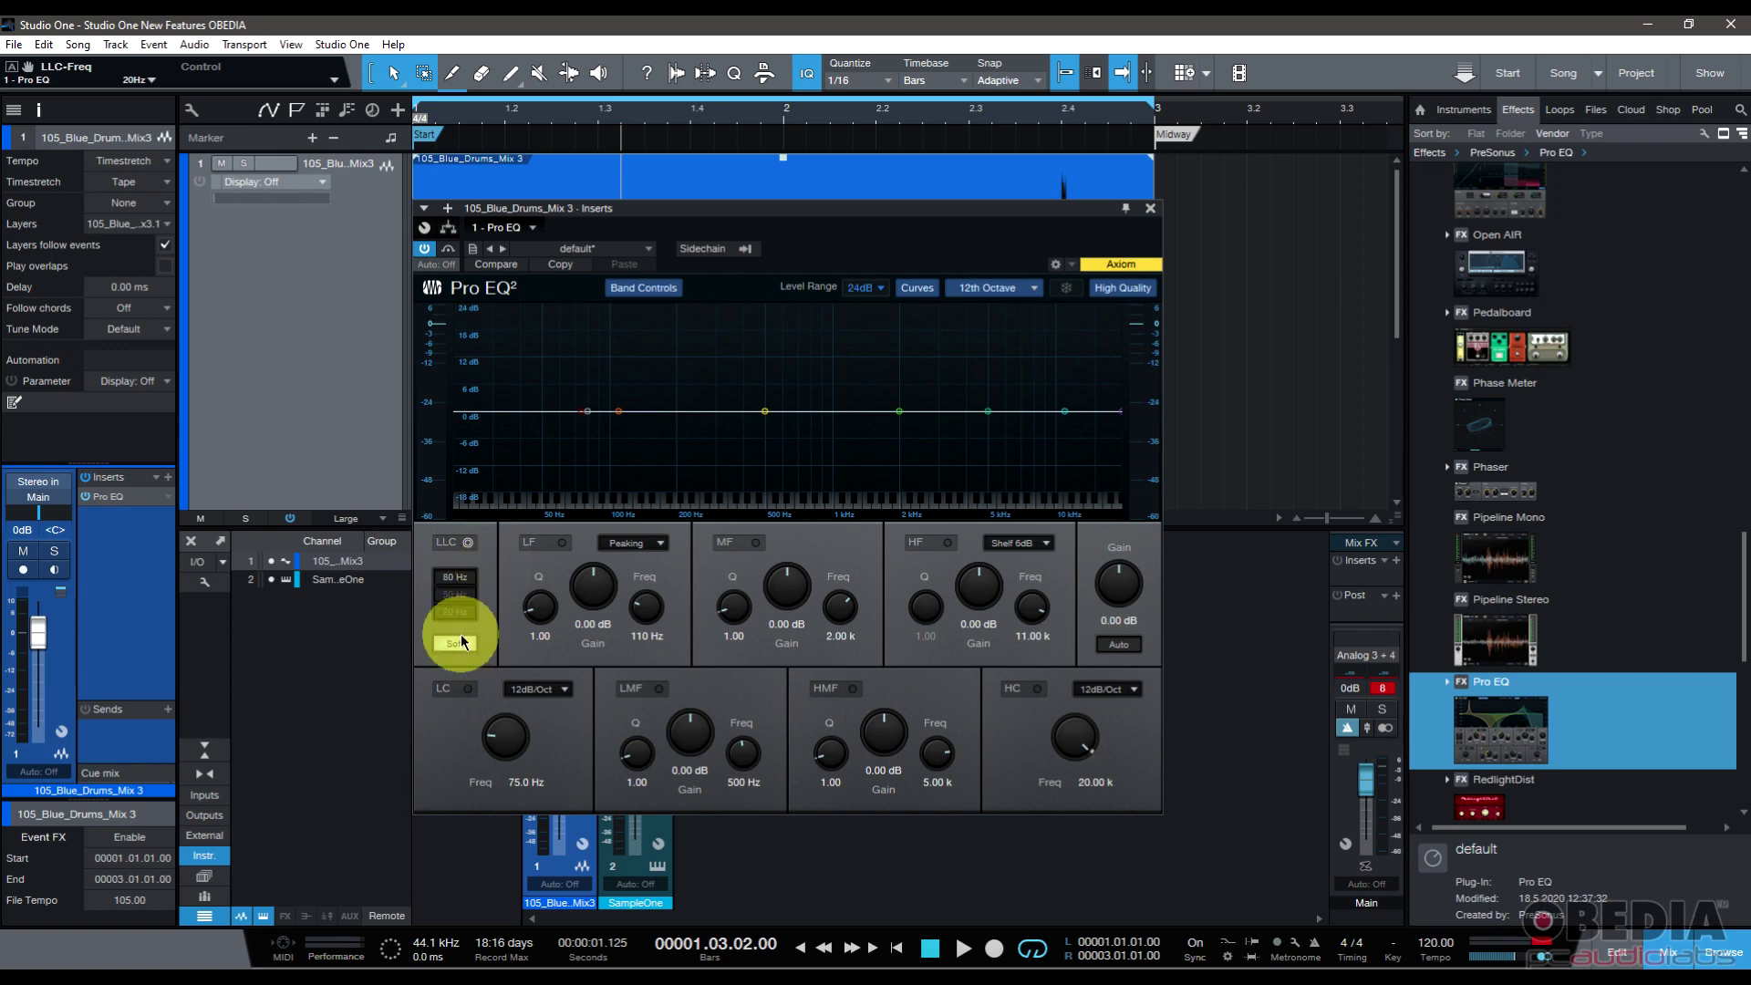
pyautogui.click(453, 644)
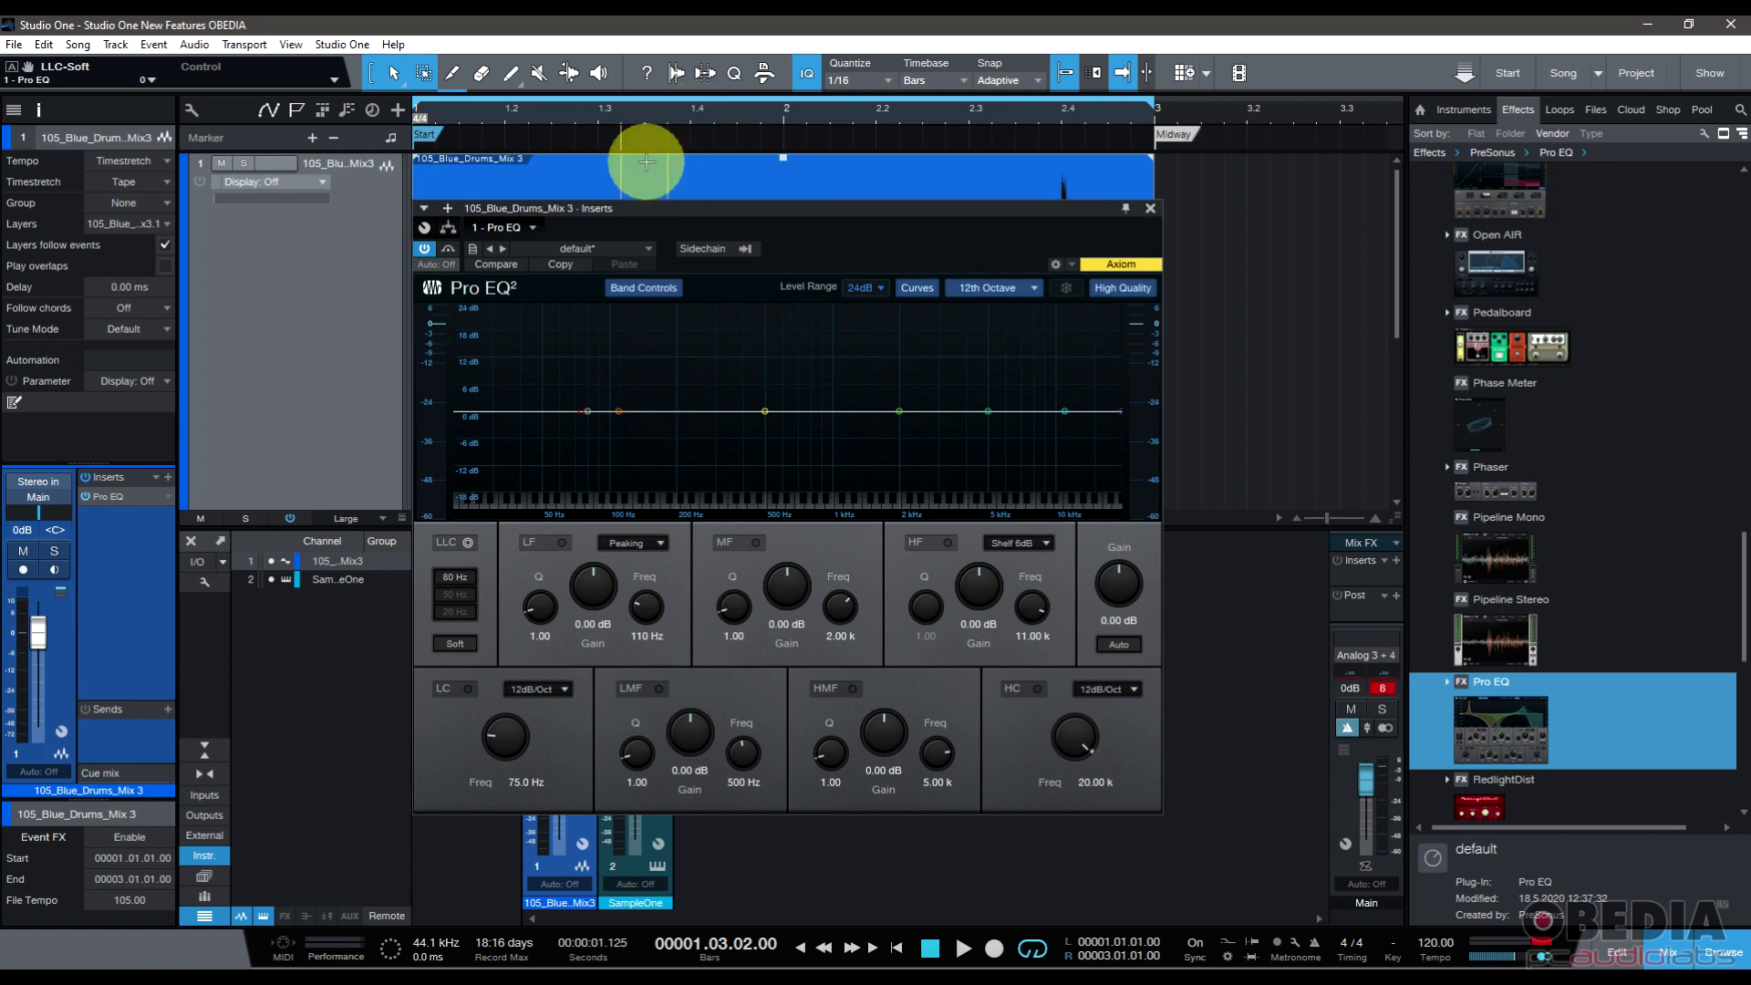
pyautogui.moveTo(566, 211); pyautogui.dragTo(540, 117)
# Step: During playback, switch on Pro EQ's low-cut filter at 50 Hz and check the analyser display options
pyautogui.press('space')
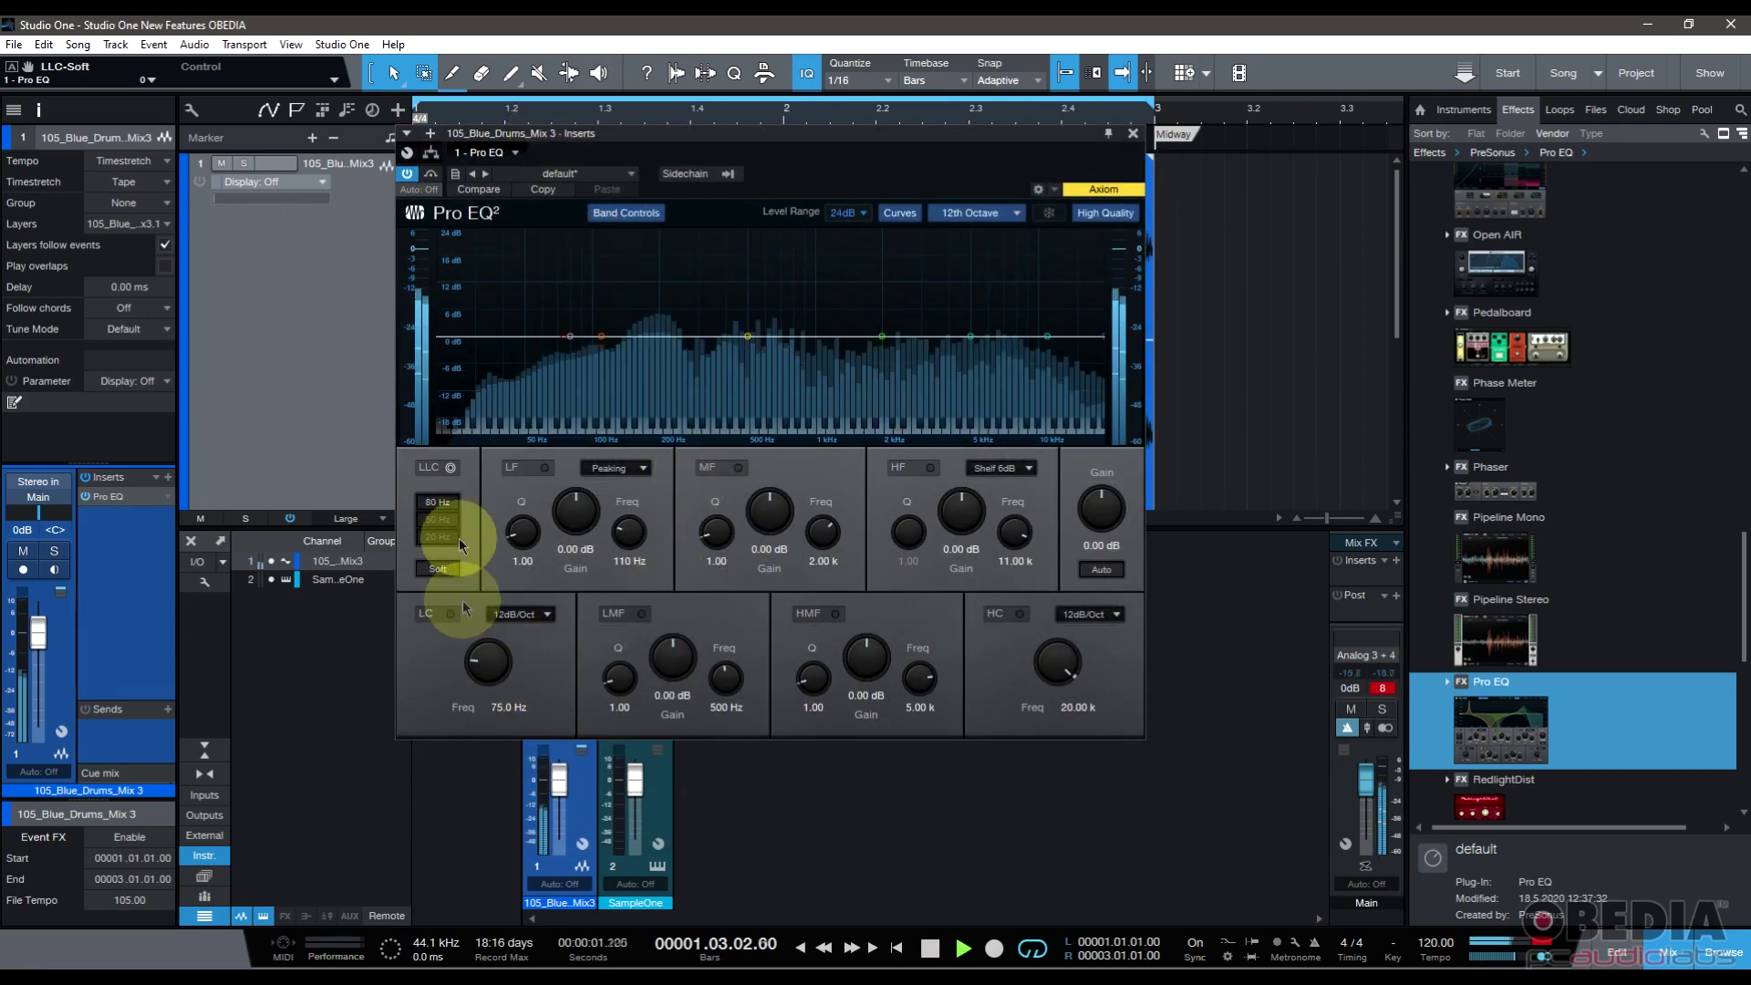
pyautogui.click(450, 468)
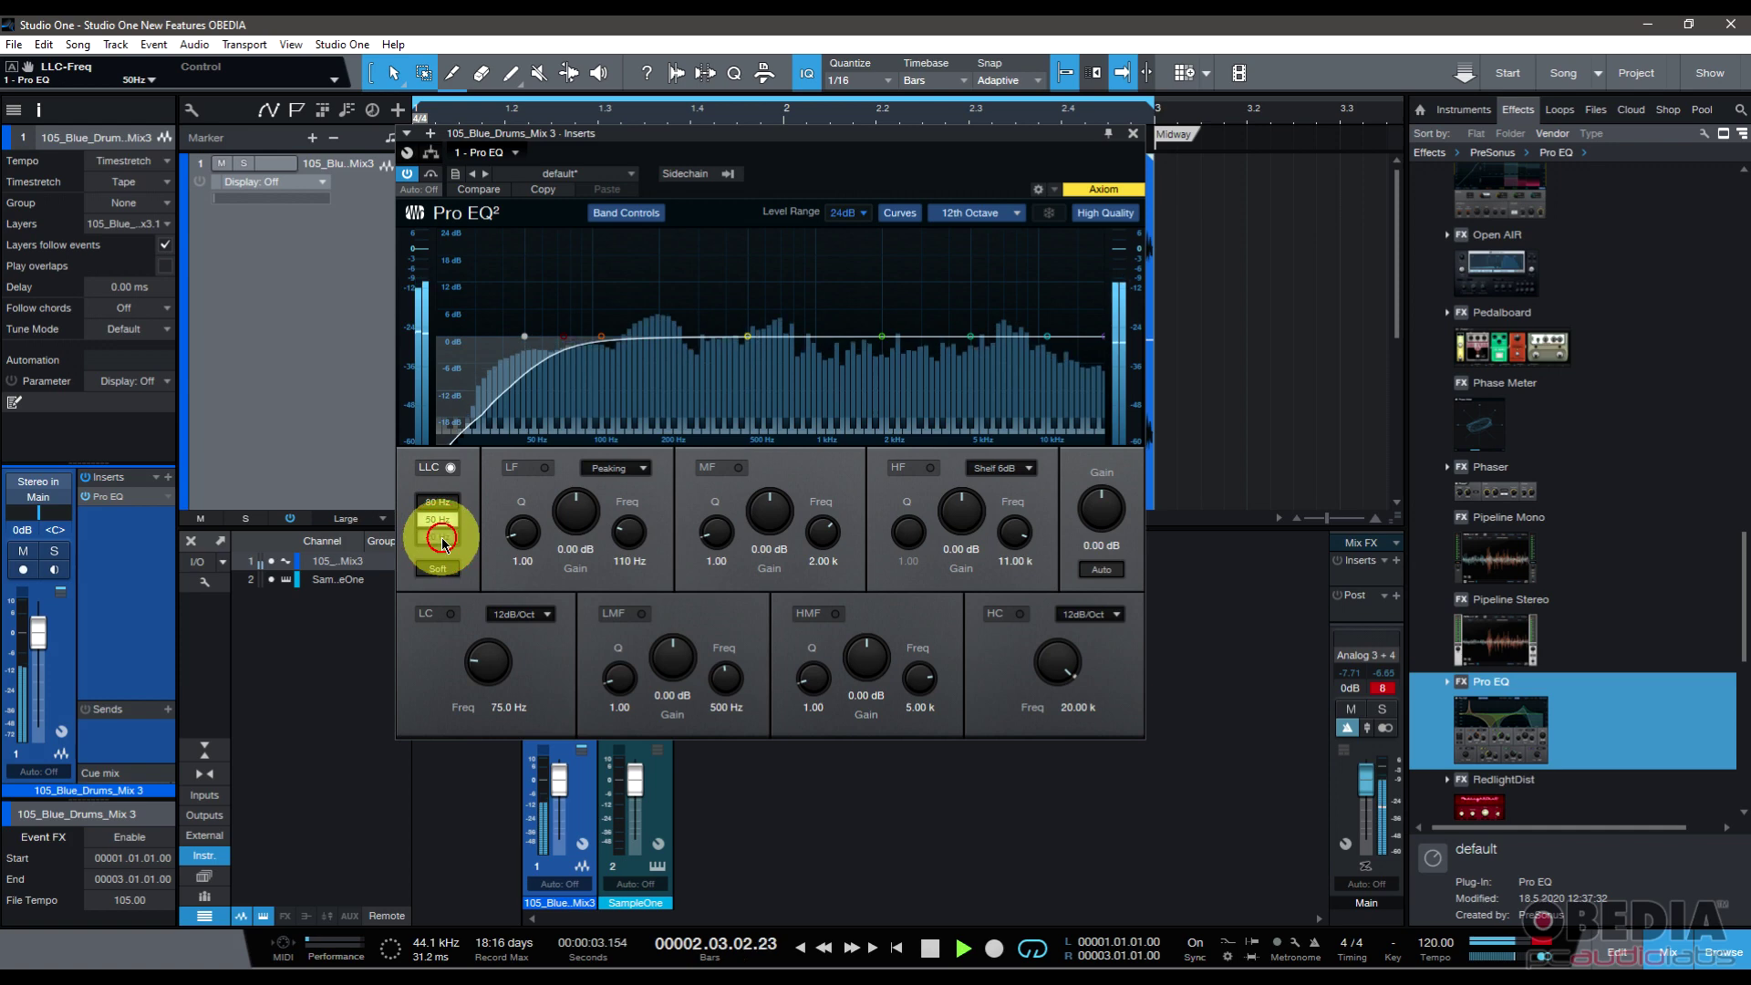
pyautogui.click(436, 520)
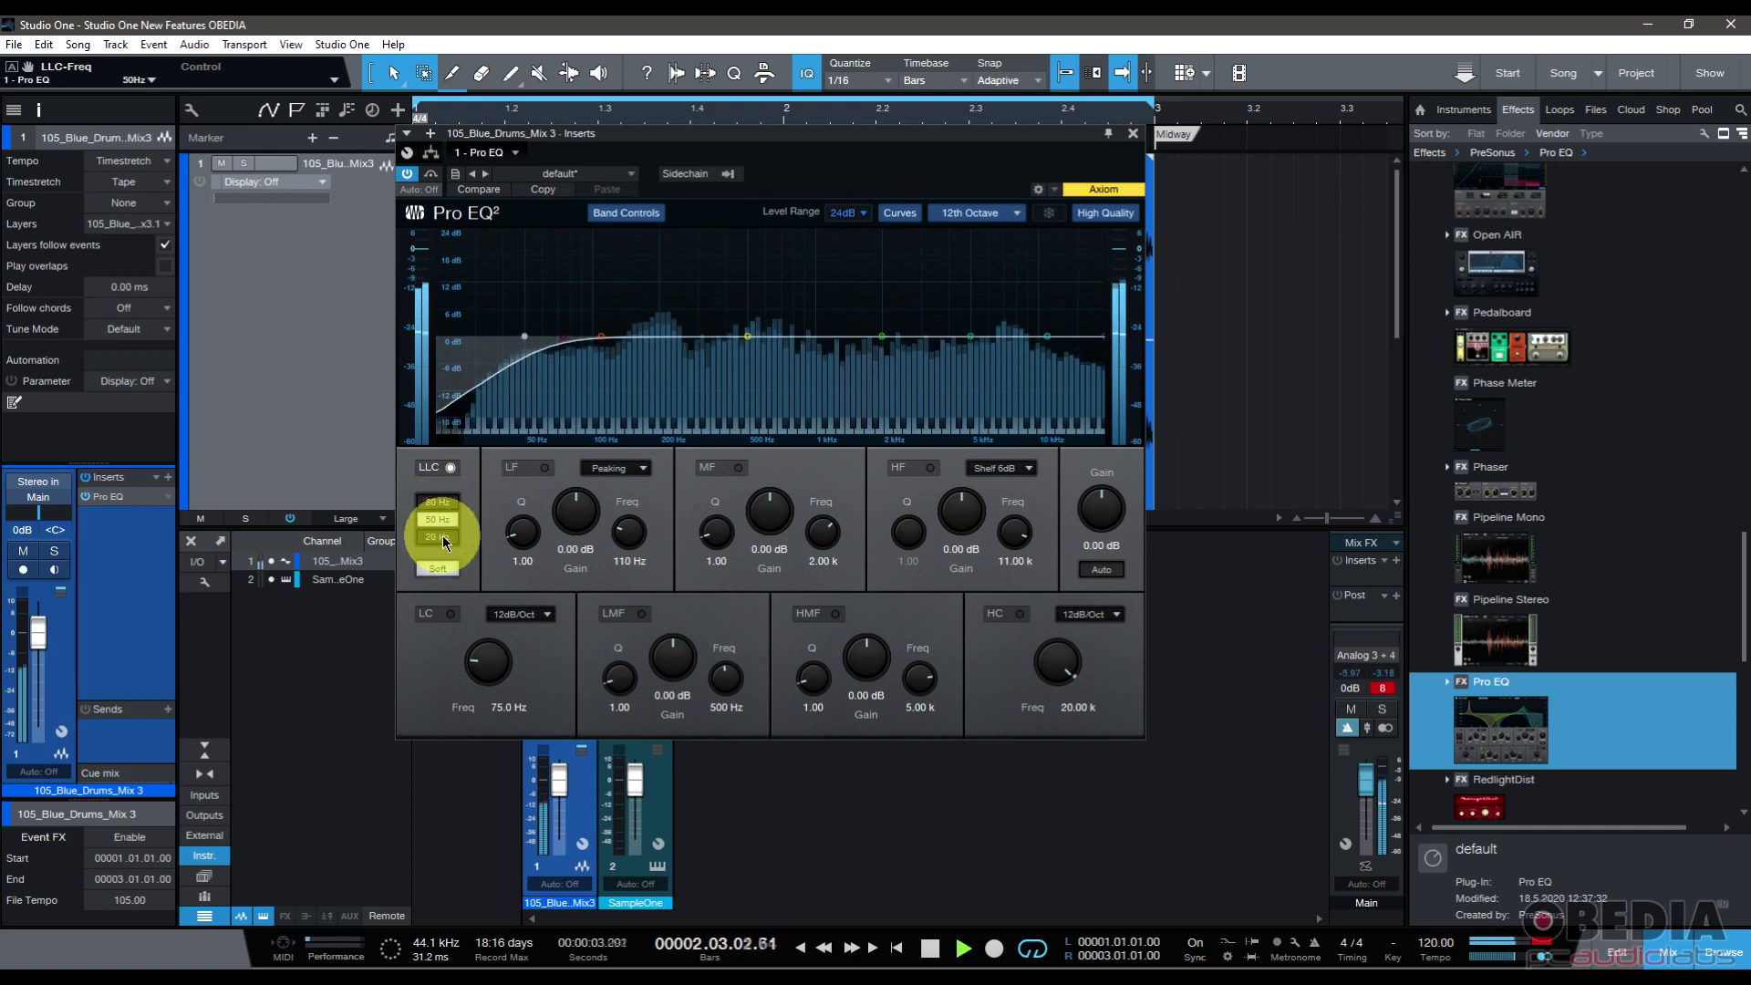
pyautogui.click(1007, 218)
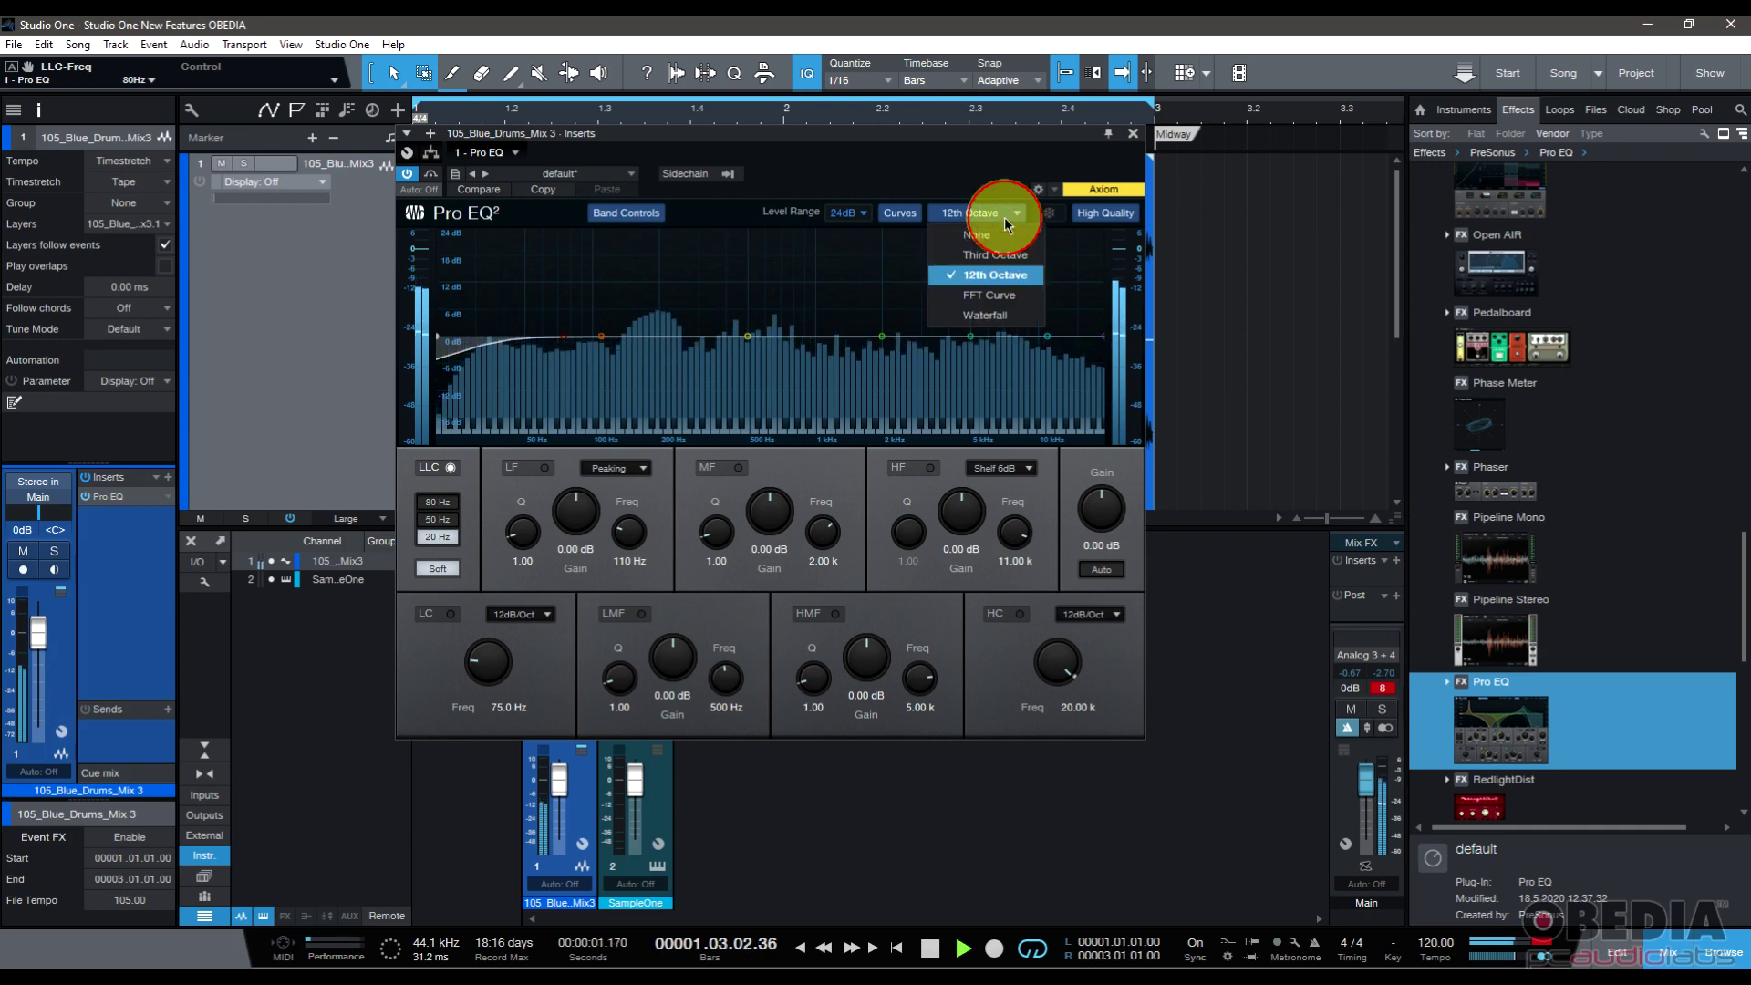
pyautogui.click(958, 212)
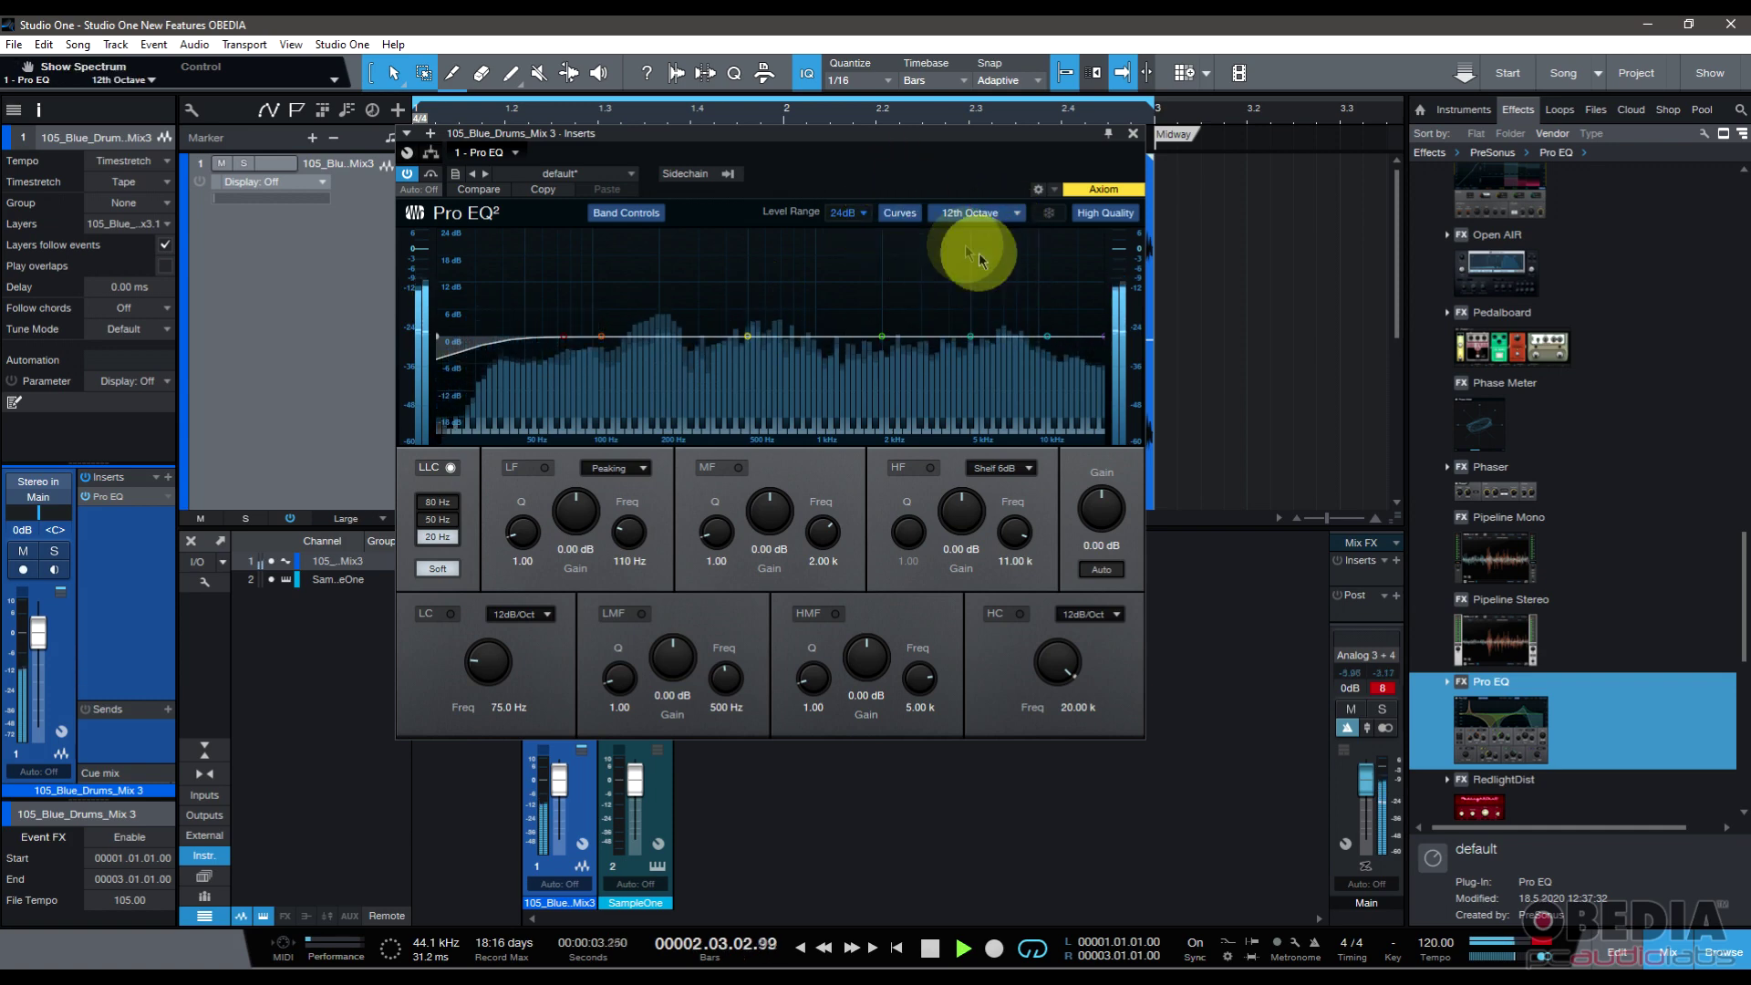
pyautogui.press('space')
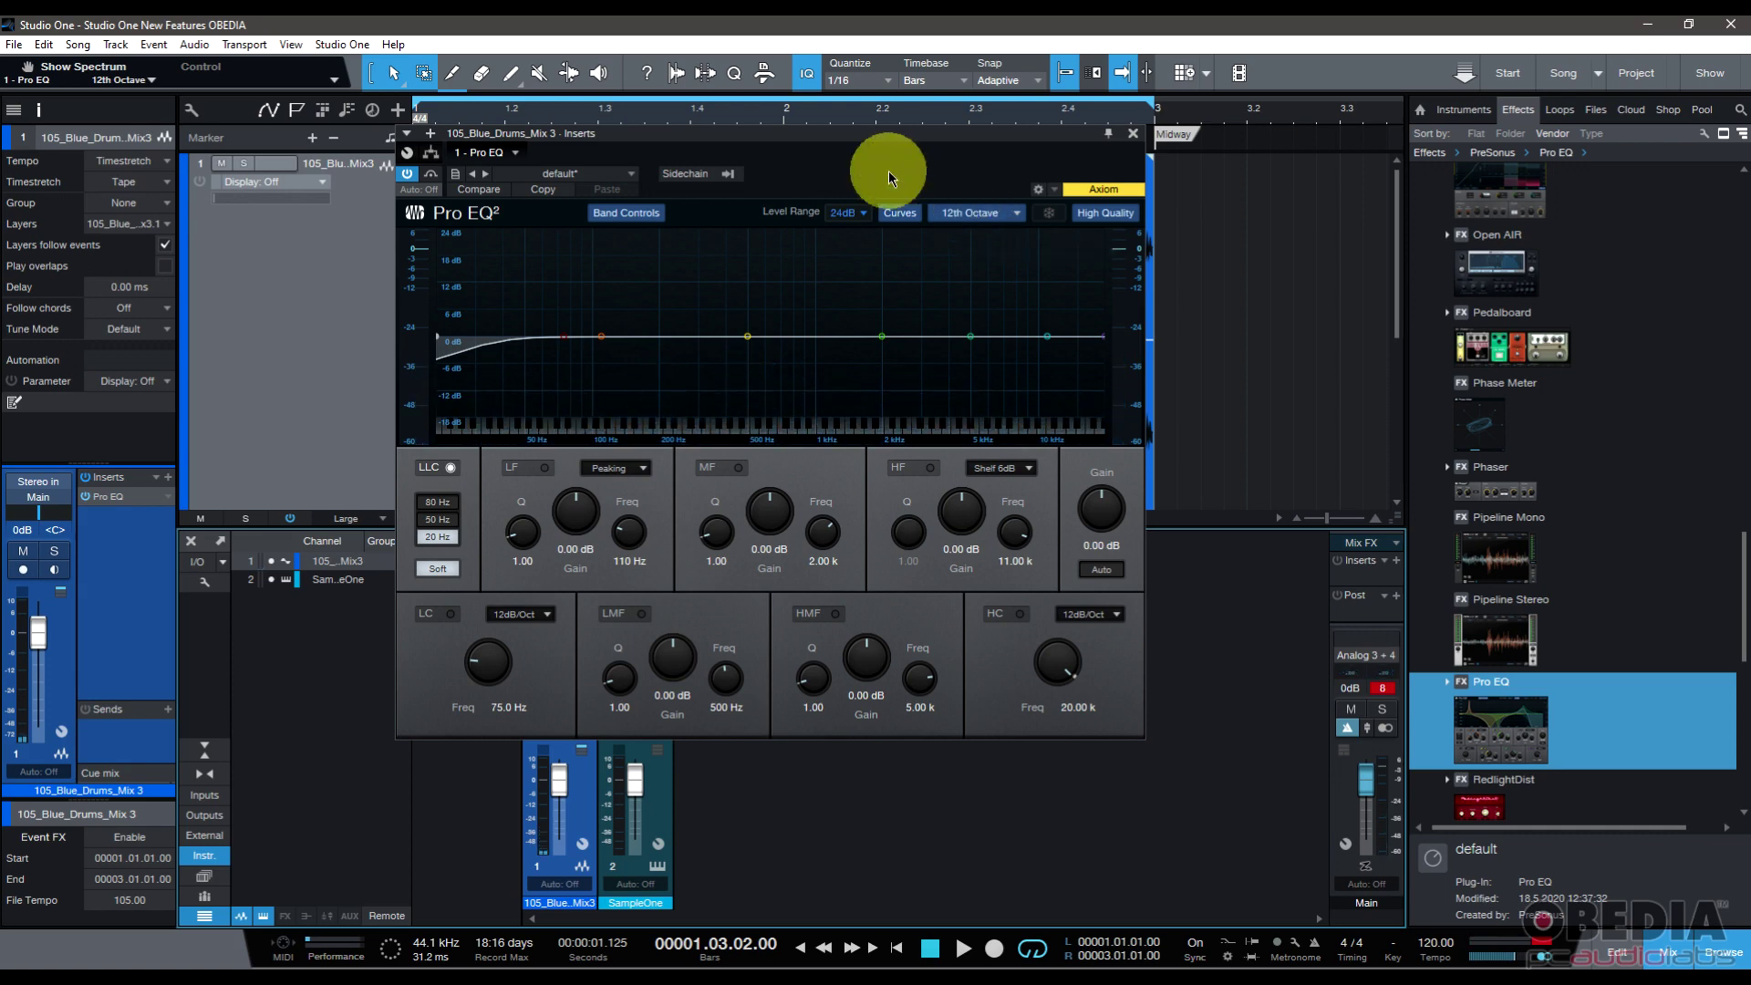
# Step: Dip the low band to -7.54 dB at 230 Hz and toggle the sidechain input on and off
pyautogui.press('space')
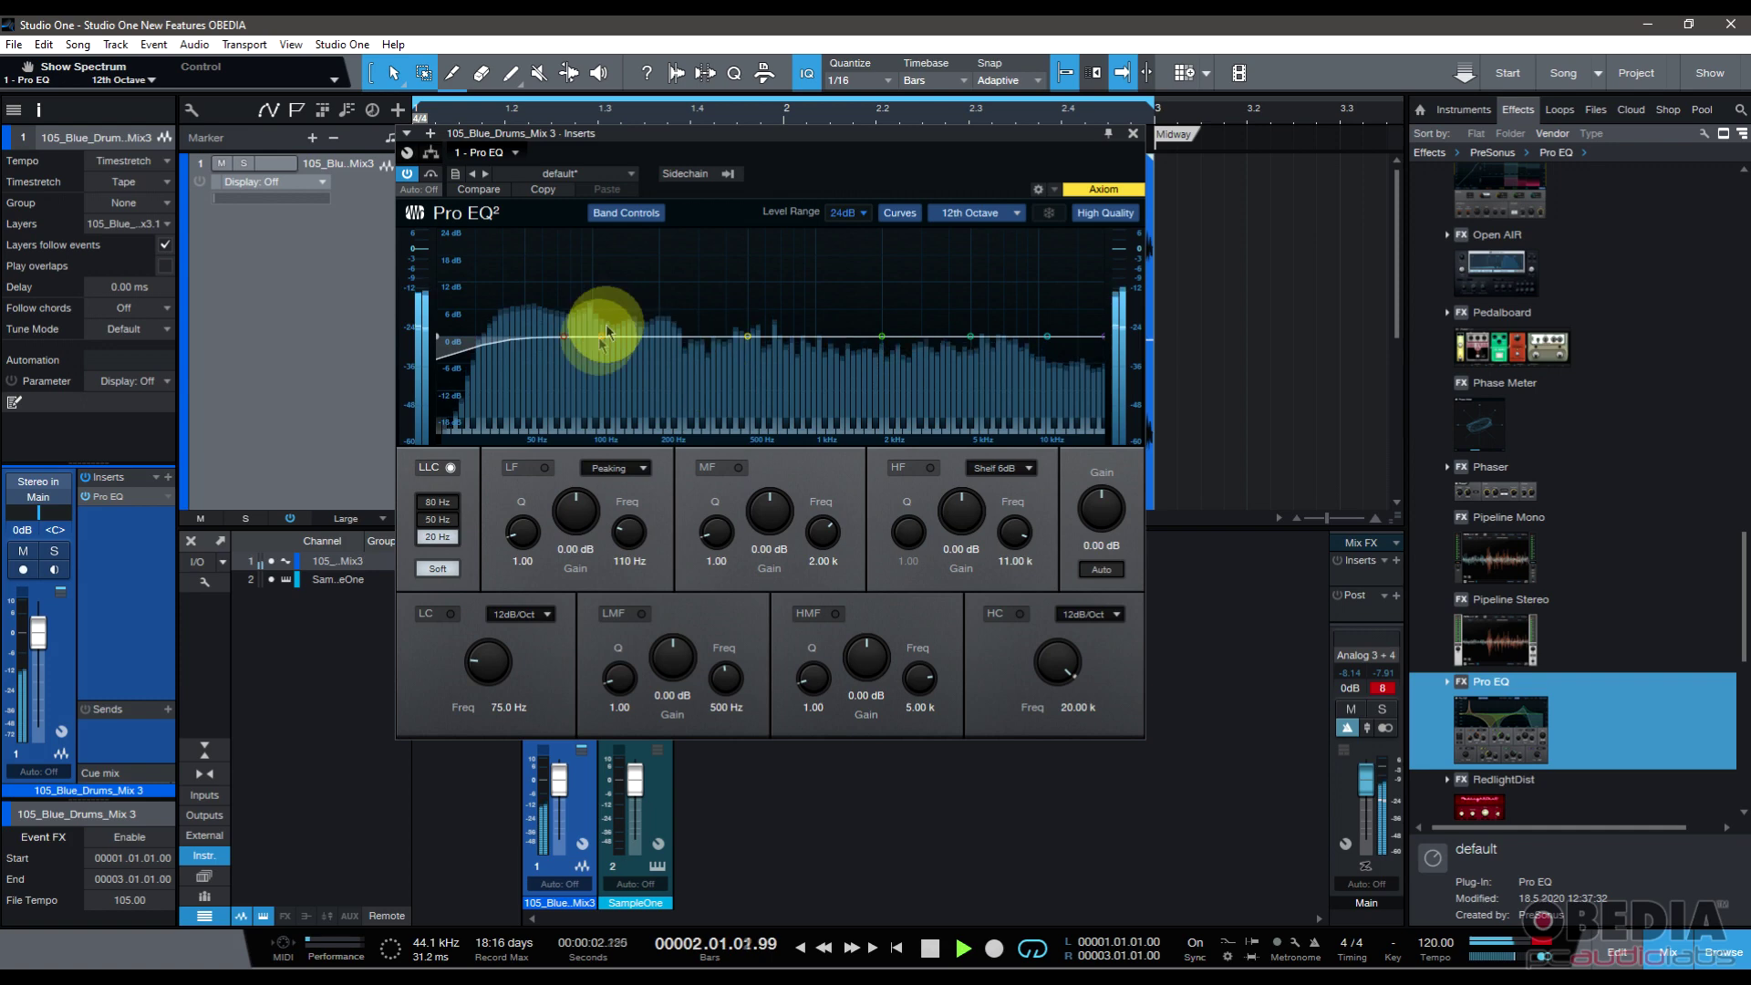
pyautogui.moveTo(604, 336); pyautogui.dragTo(672, 370)
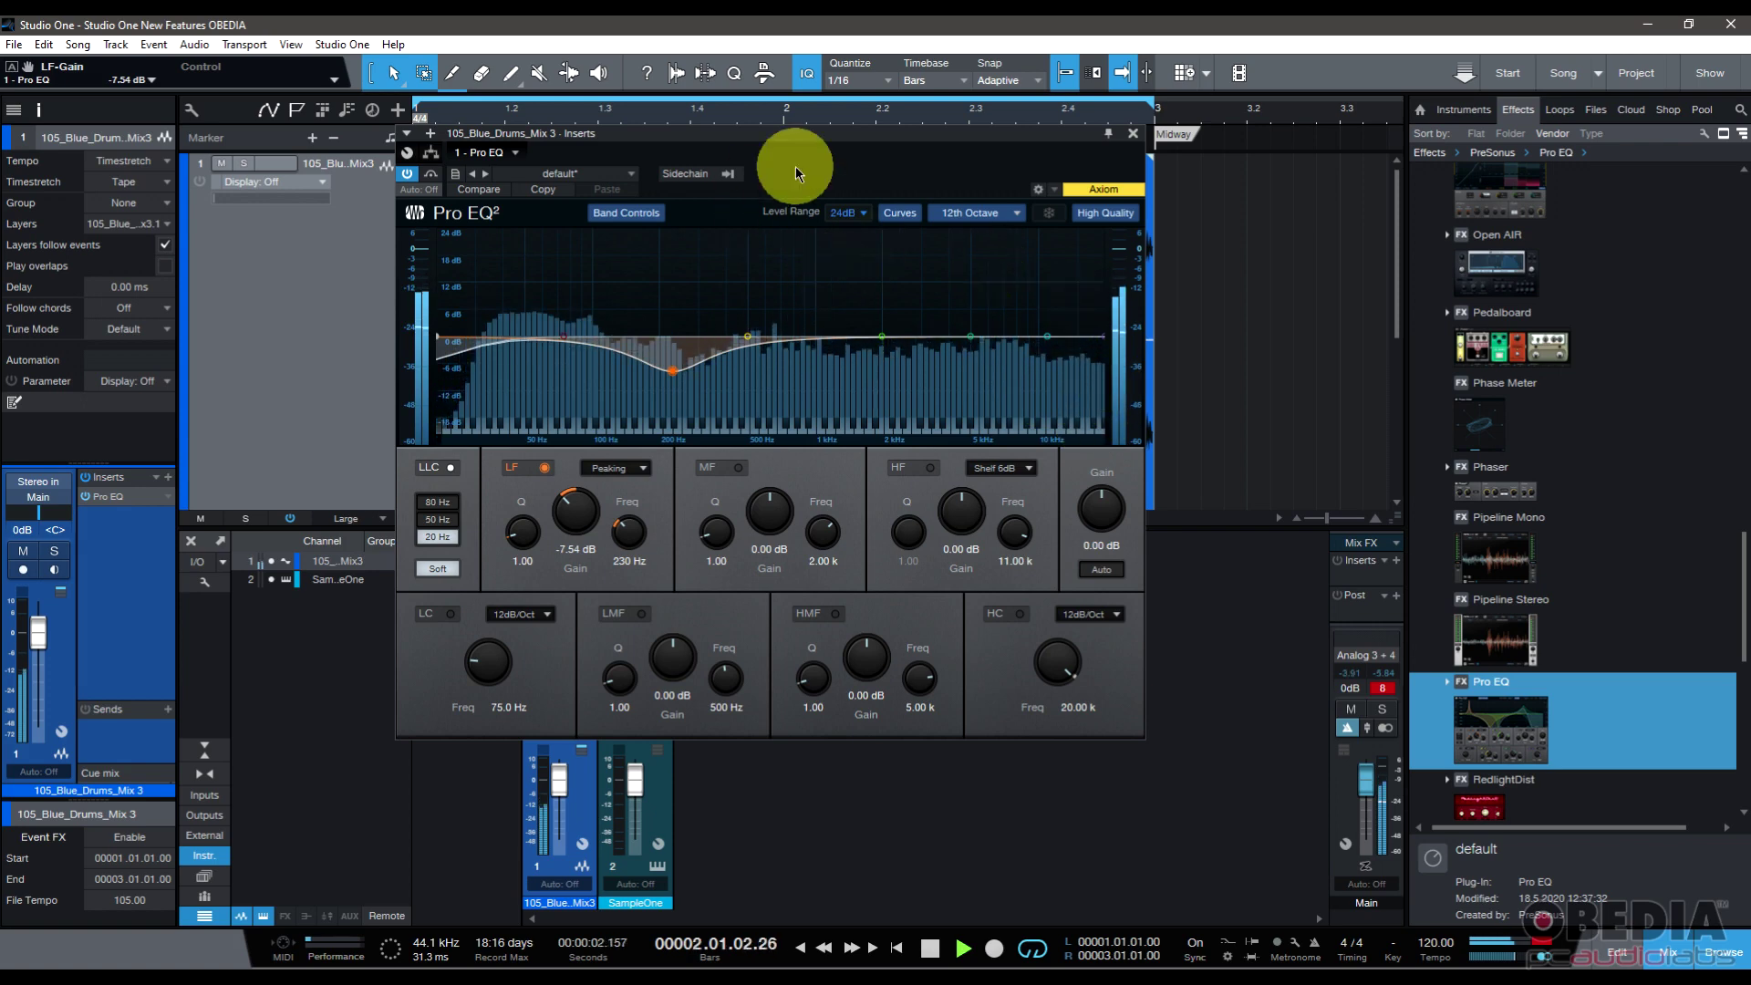
pyautogui.click(696, 172)
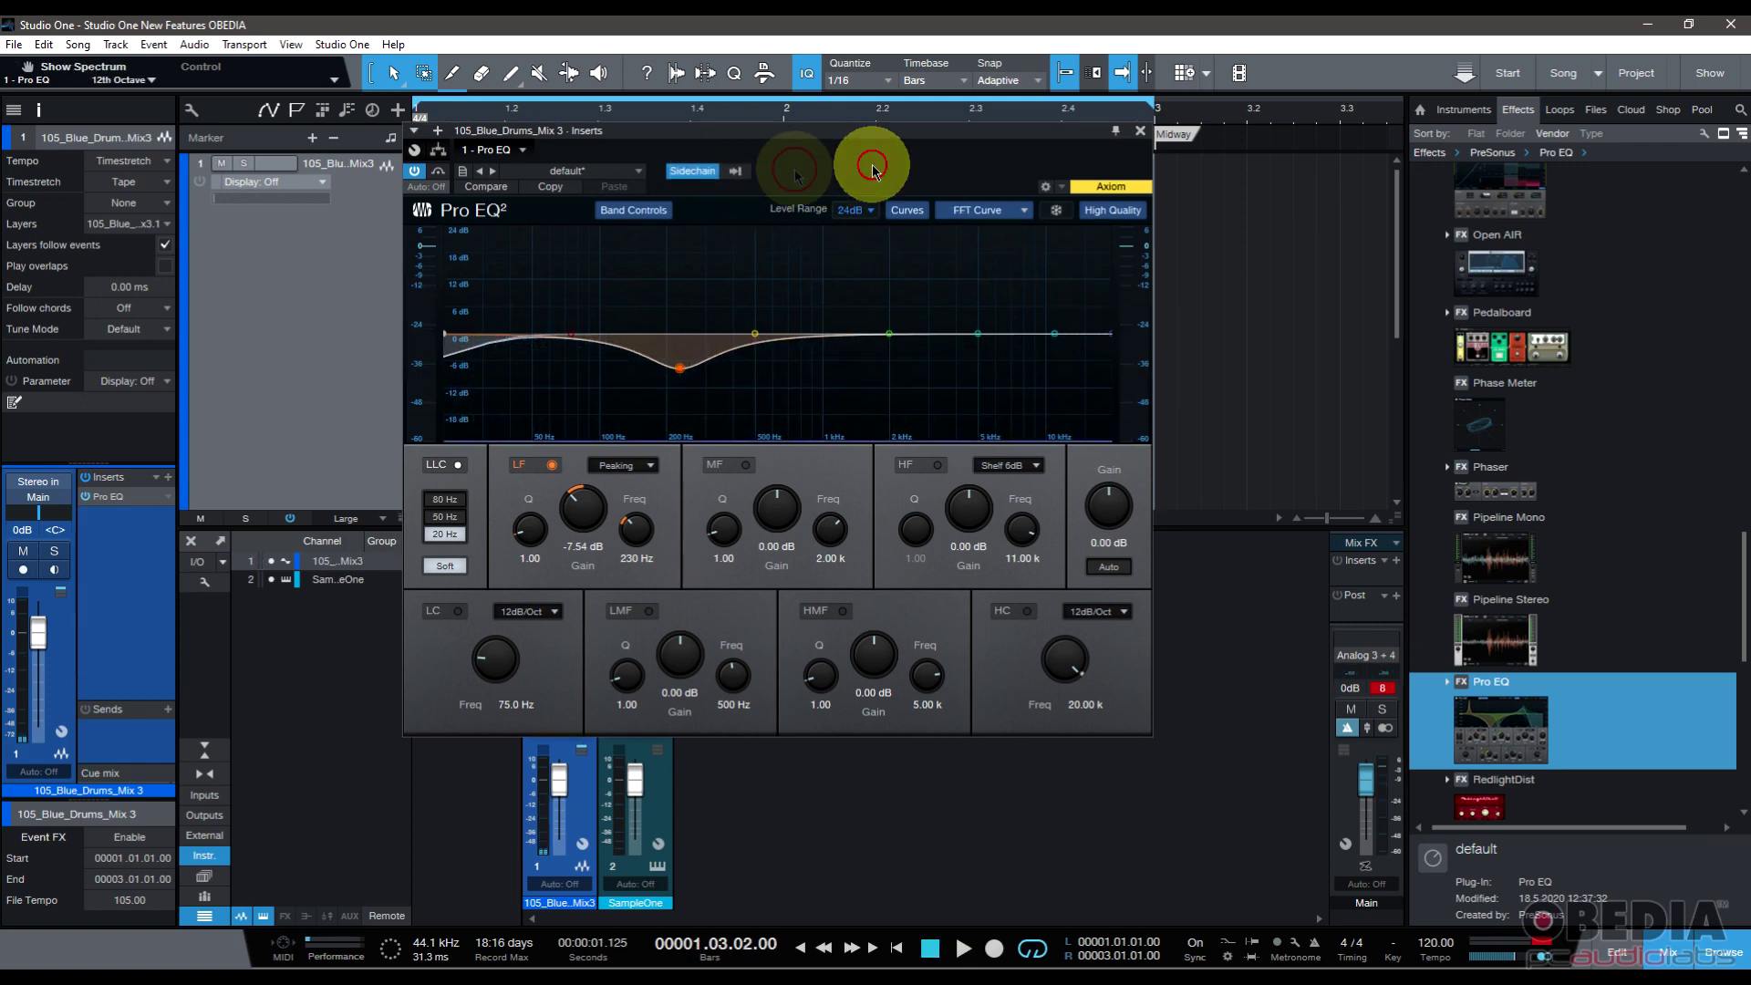
pyautogui.click(696, 173)
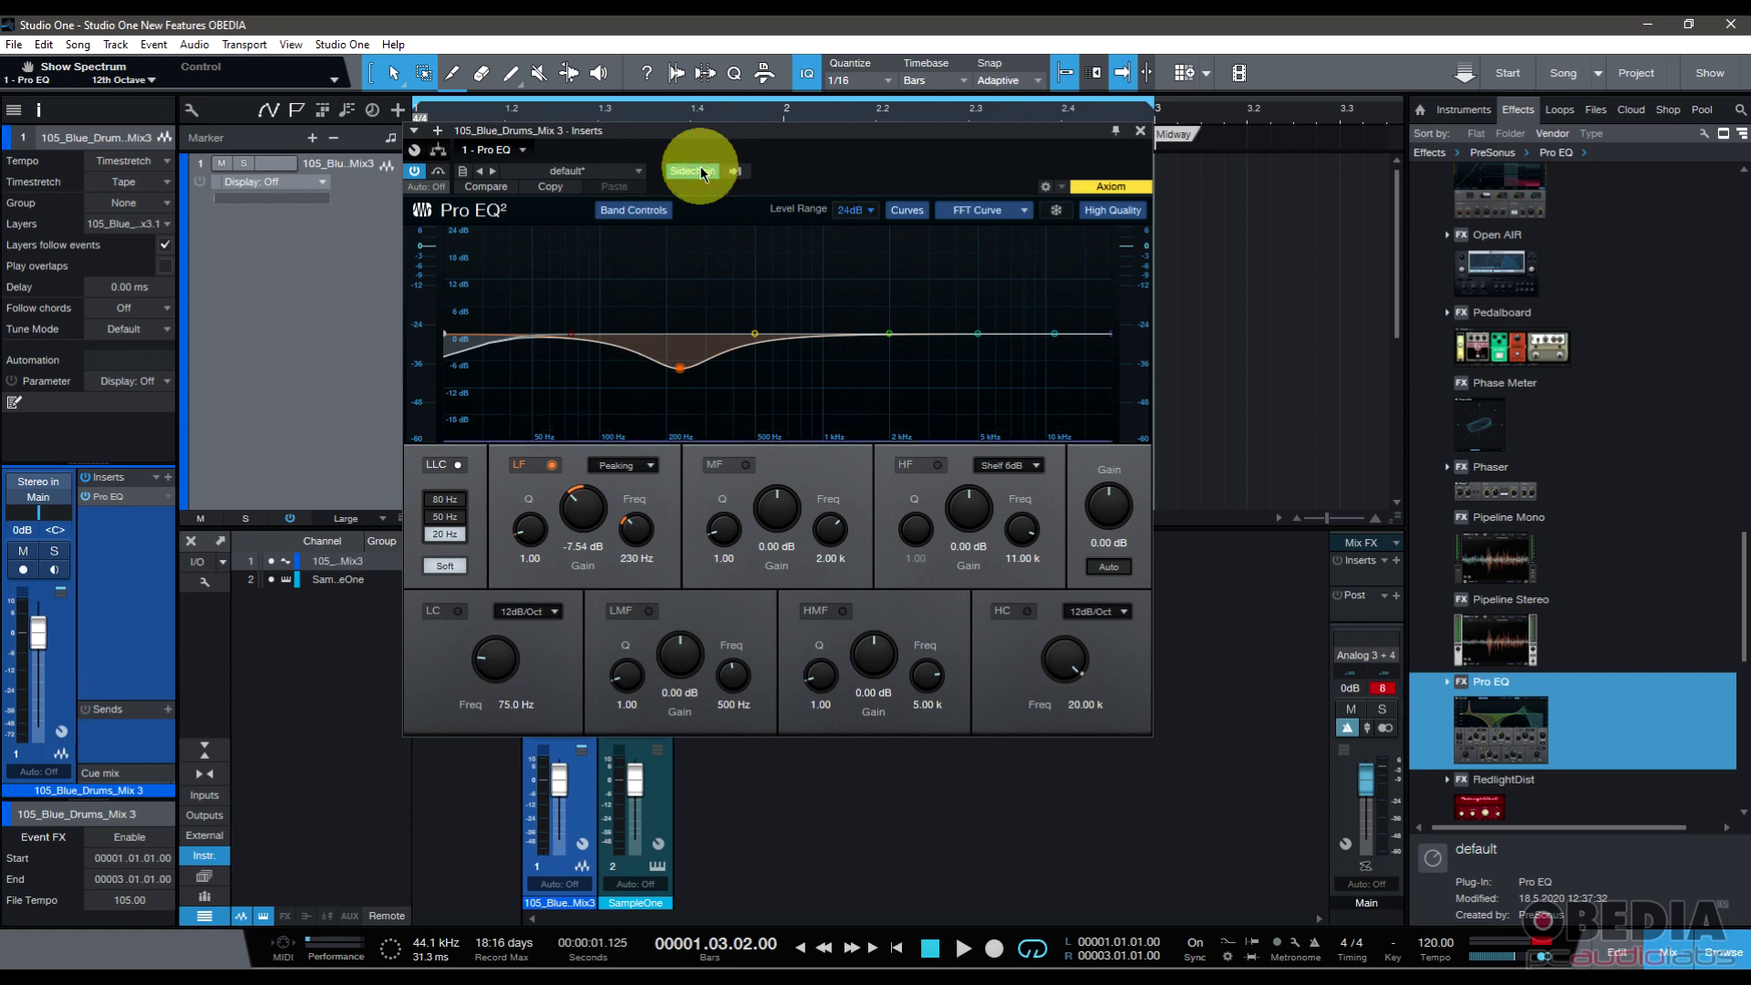
pyautogui.click(702, 171)
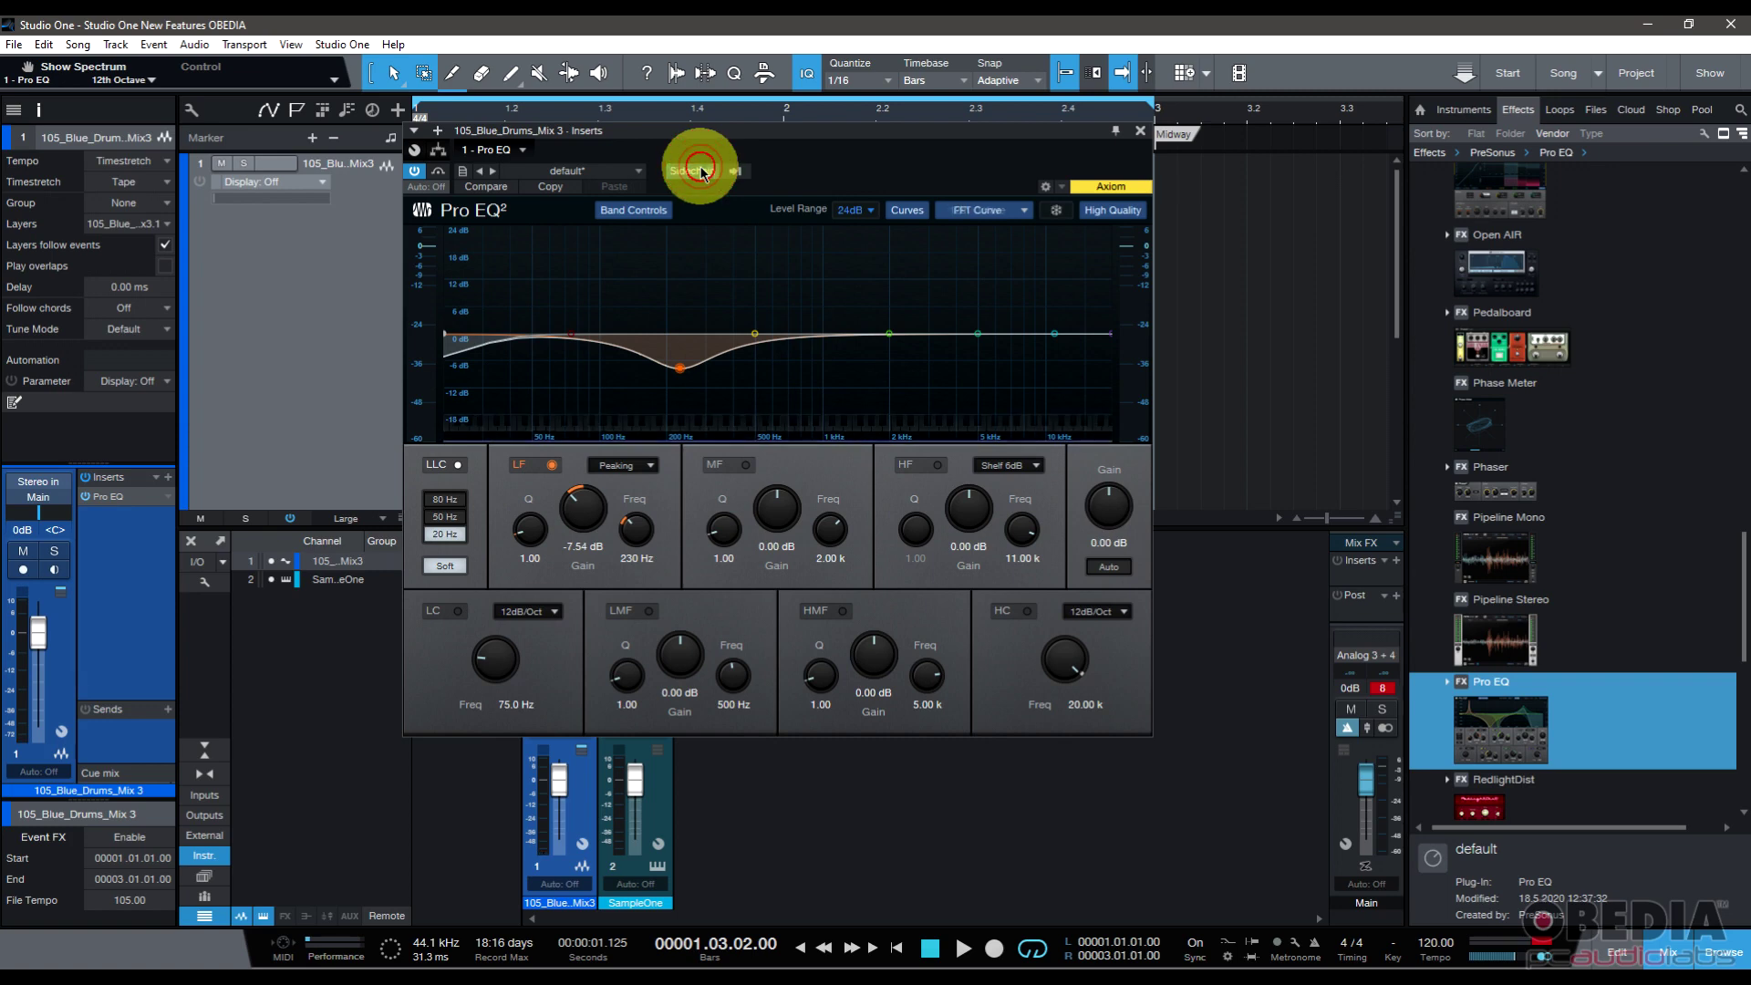
pyautogui.click(702, 172)
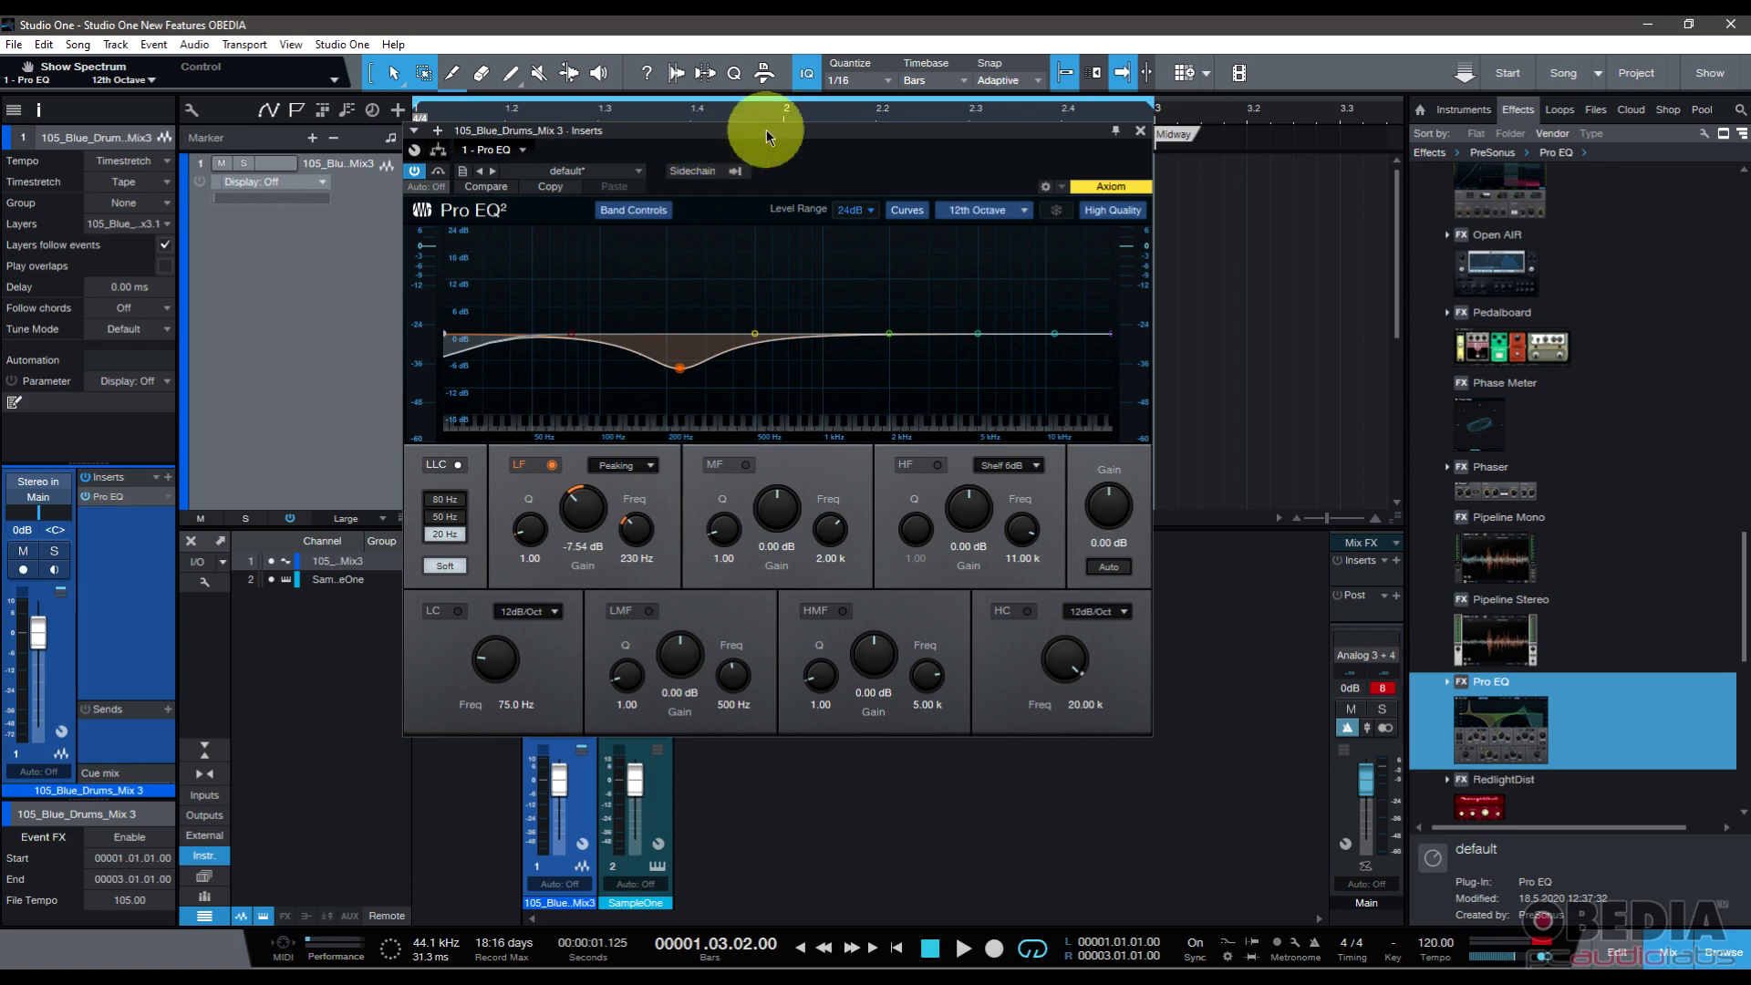
pyautogui.moveTo(762, 134); pyautogui.dragTo(760, 192)
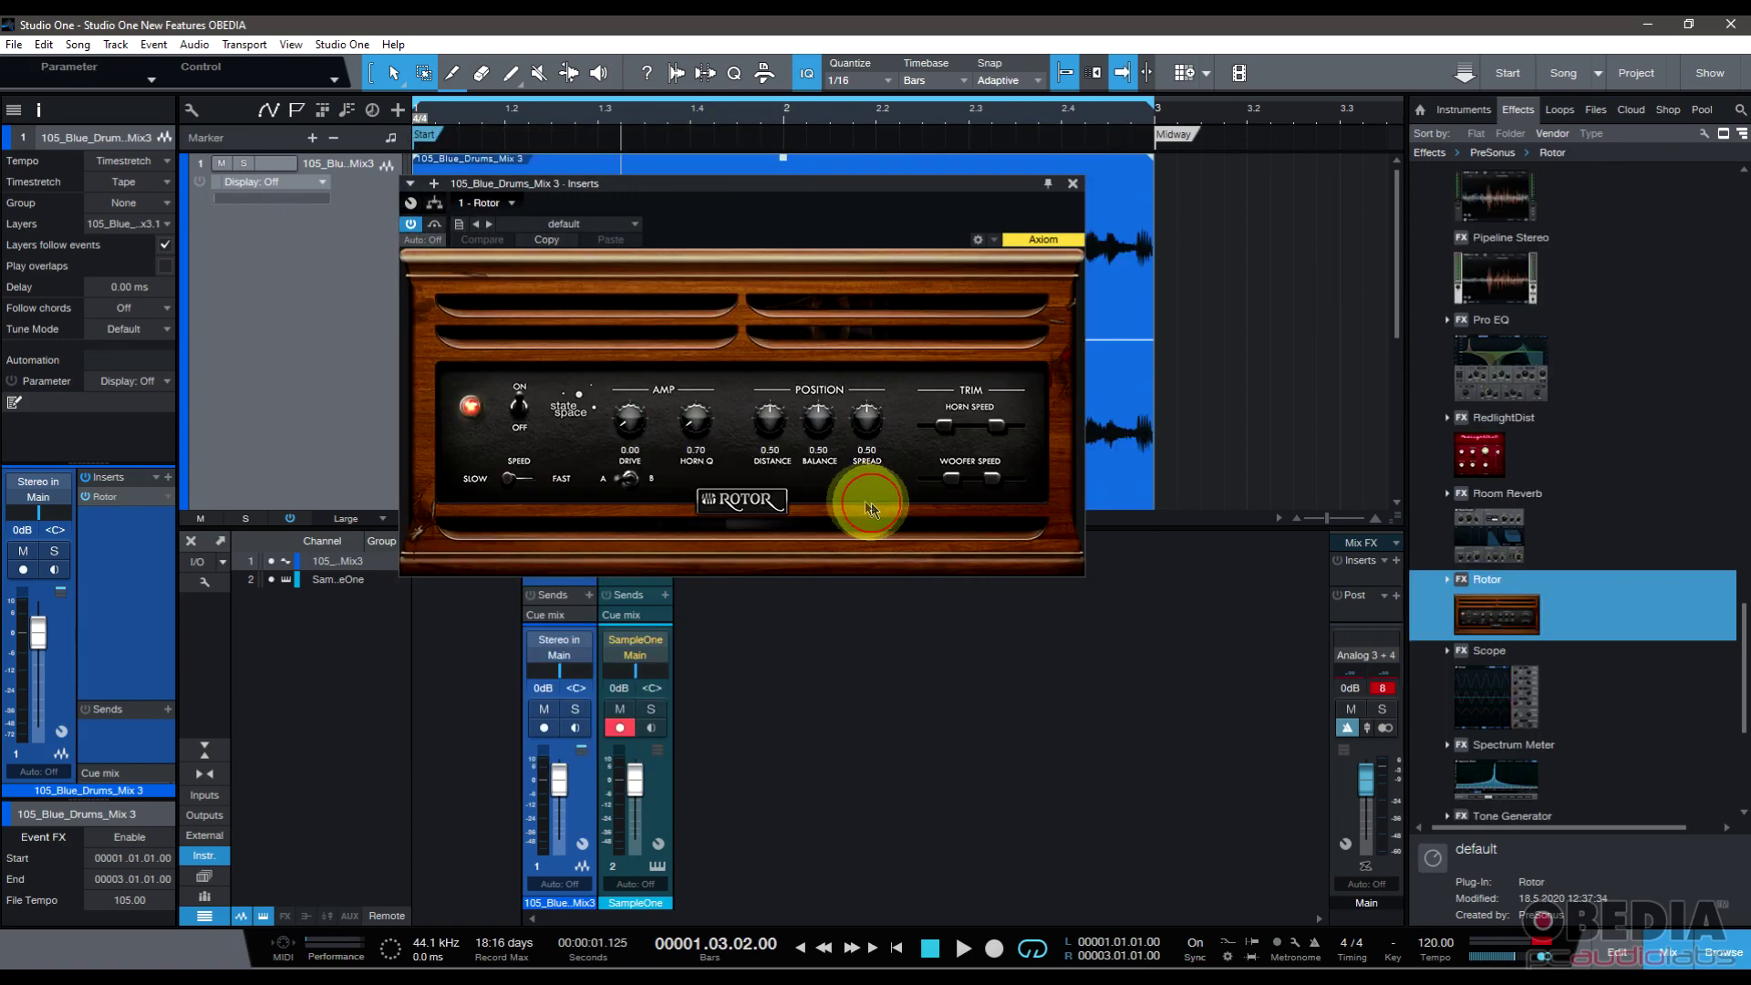
# Step: While the loop plays, set Rotor Drive 12.15, Horn Q 3.31, Distance 0.89 and slow horn trim 3.20 Hz
pyautogui.moveTo(613, 188); pyautogui.dragTo(709, 223)
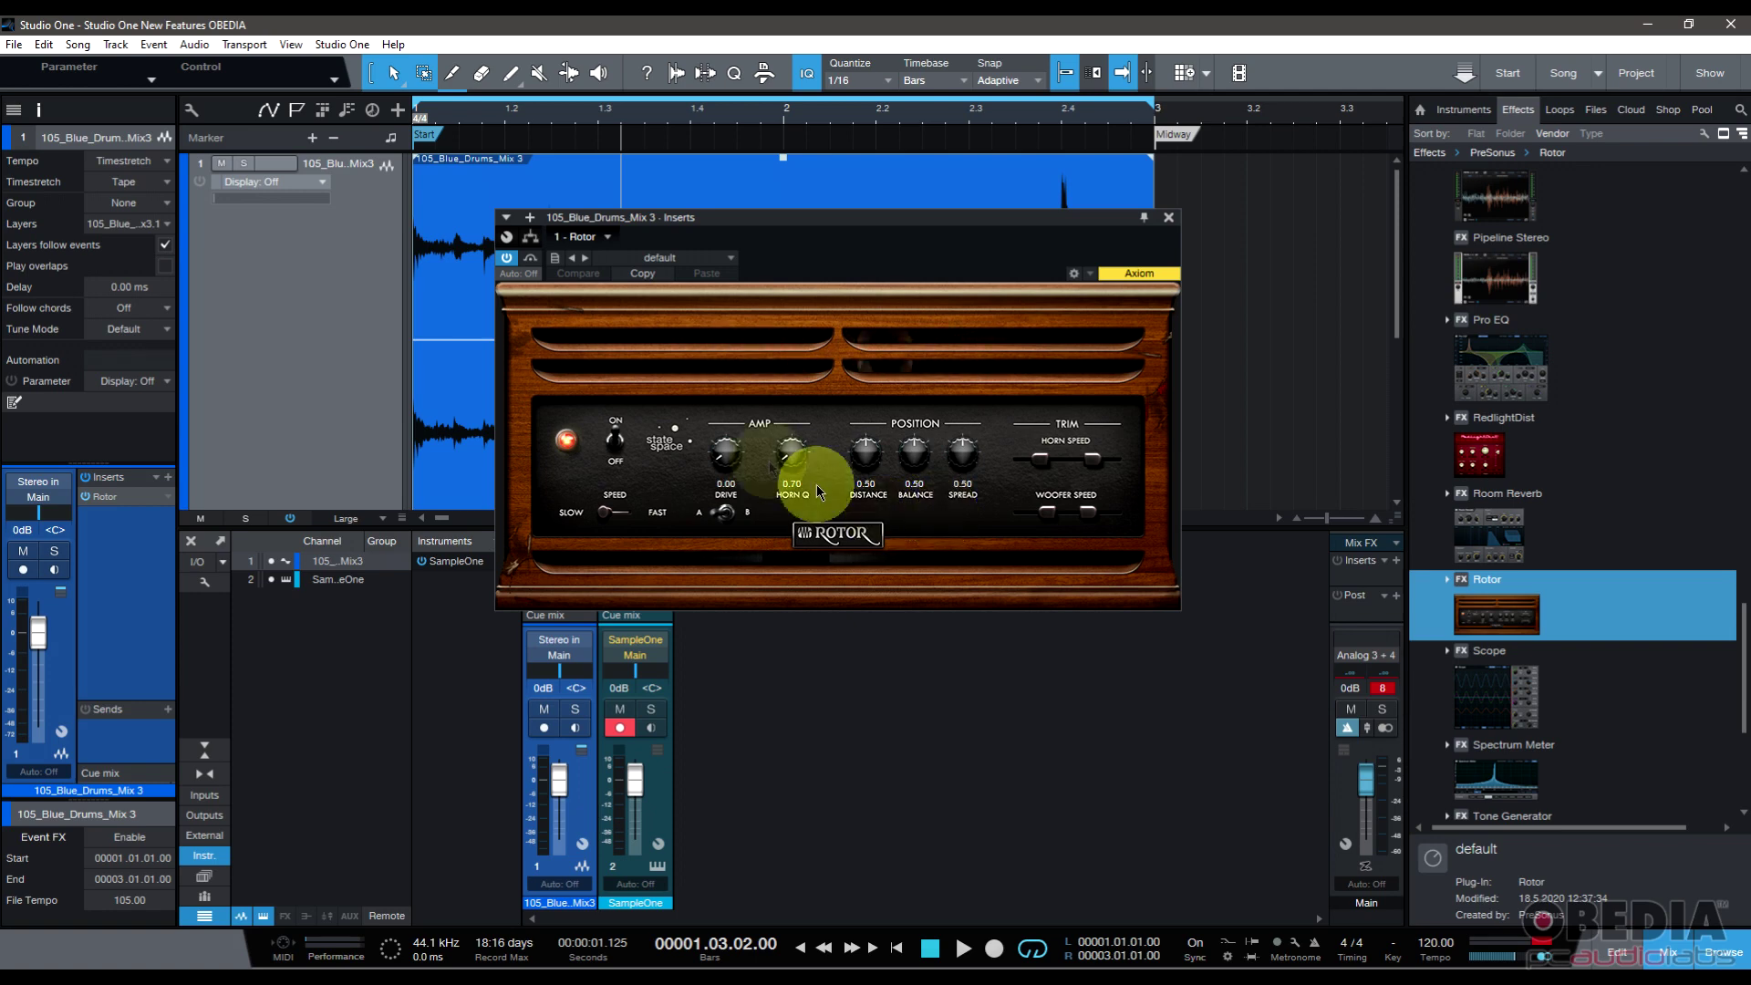
pyautogui.press('space')
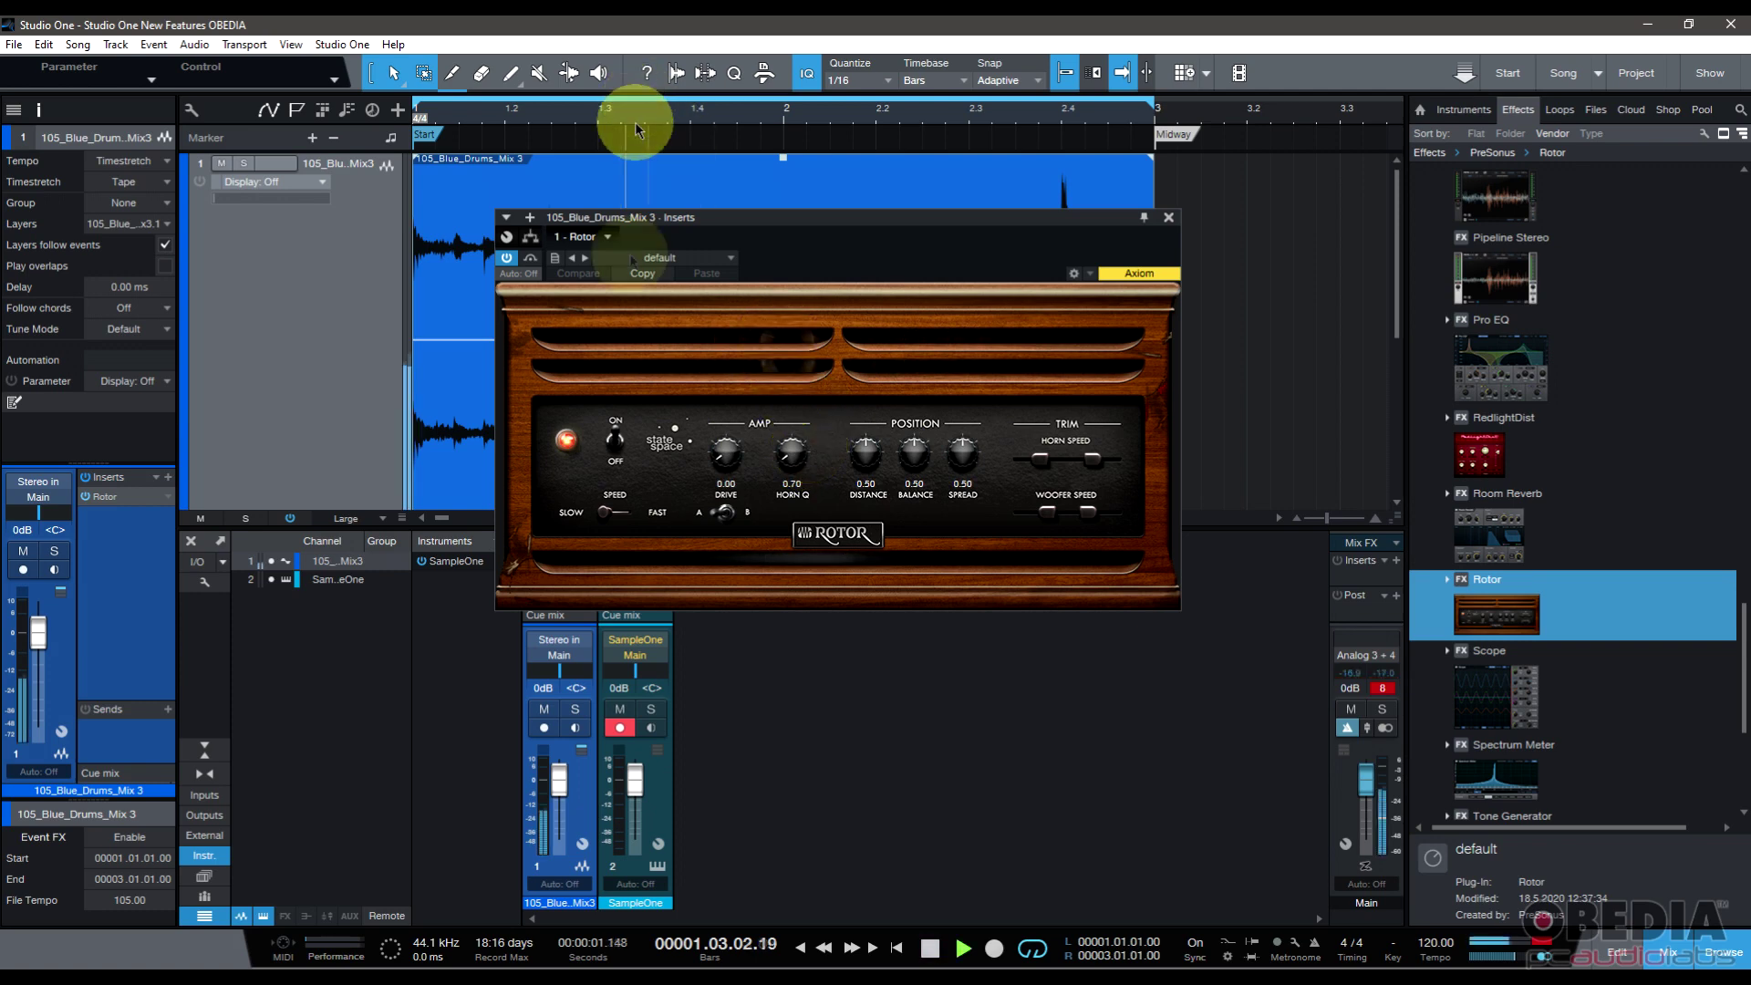
pyautogui.moveTo(726, 449); pyautogui.dragTo(734, 397)
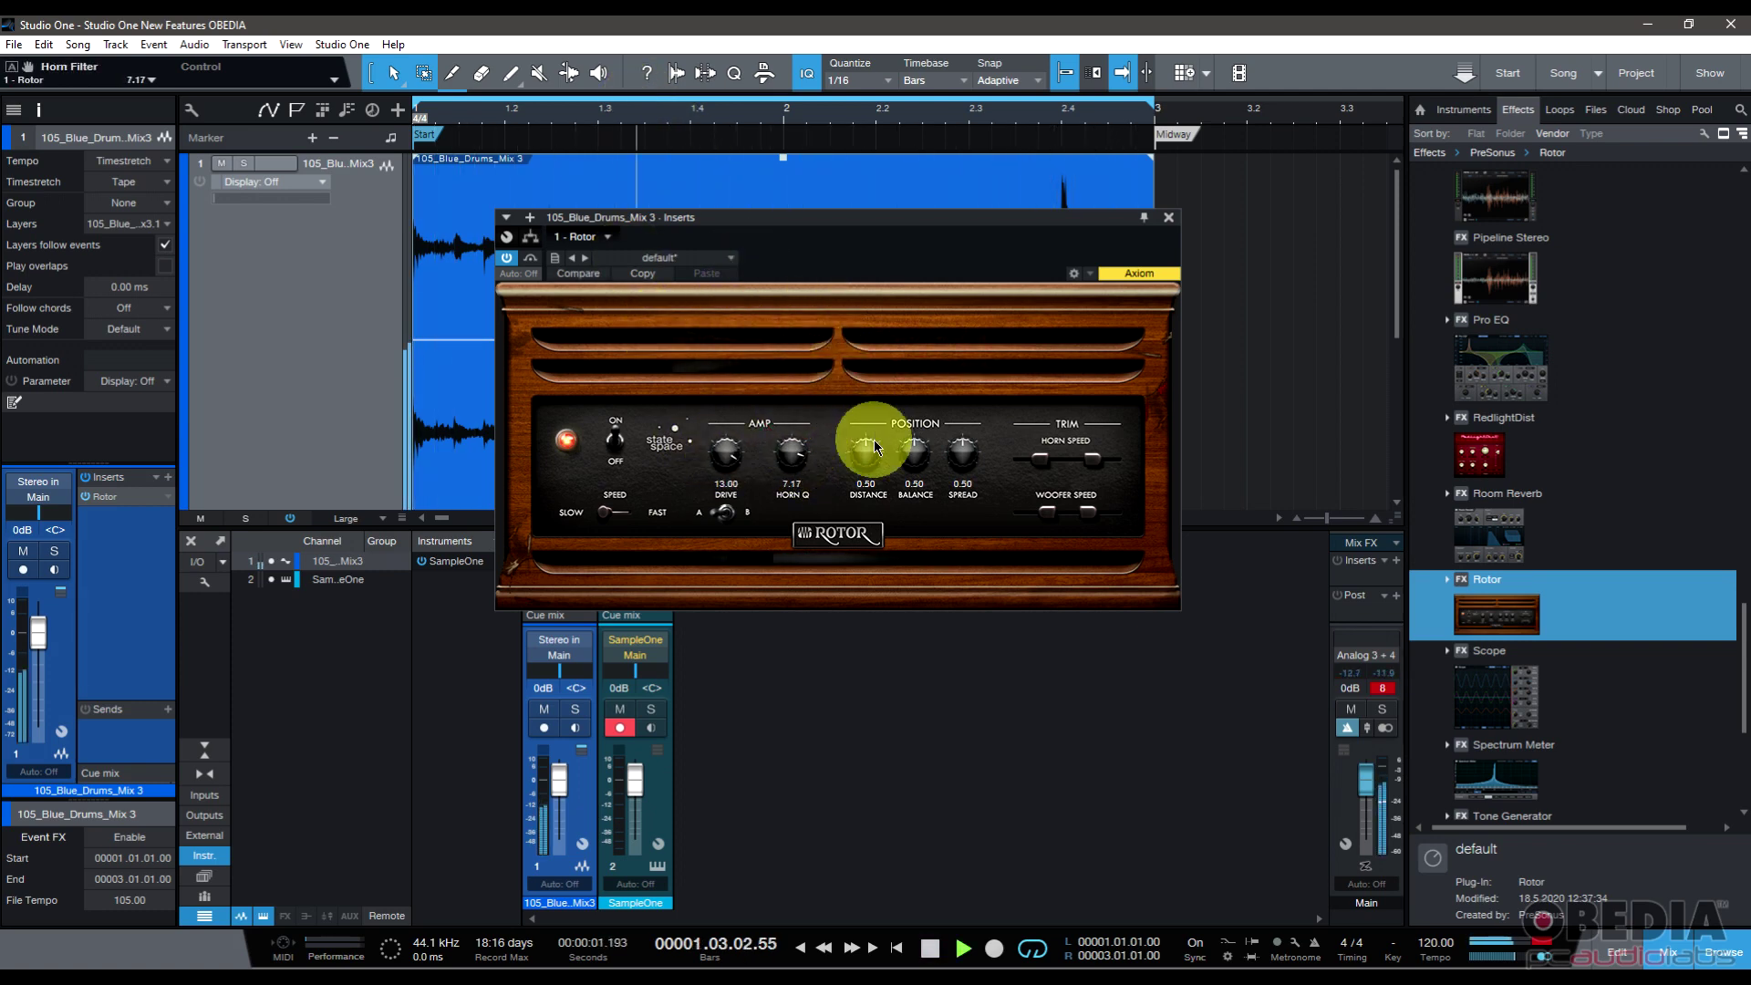
pyautogui.moveTo(868, 441); pyautogui.dragTo(867, 398)
pyautogui.moveTo(818, 477); pyautogui.dragTo(782, 508)
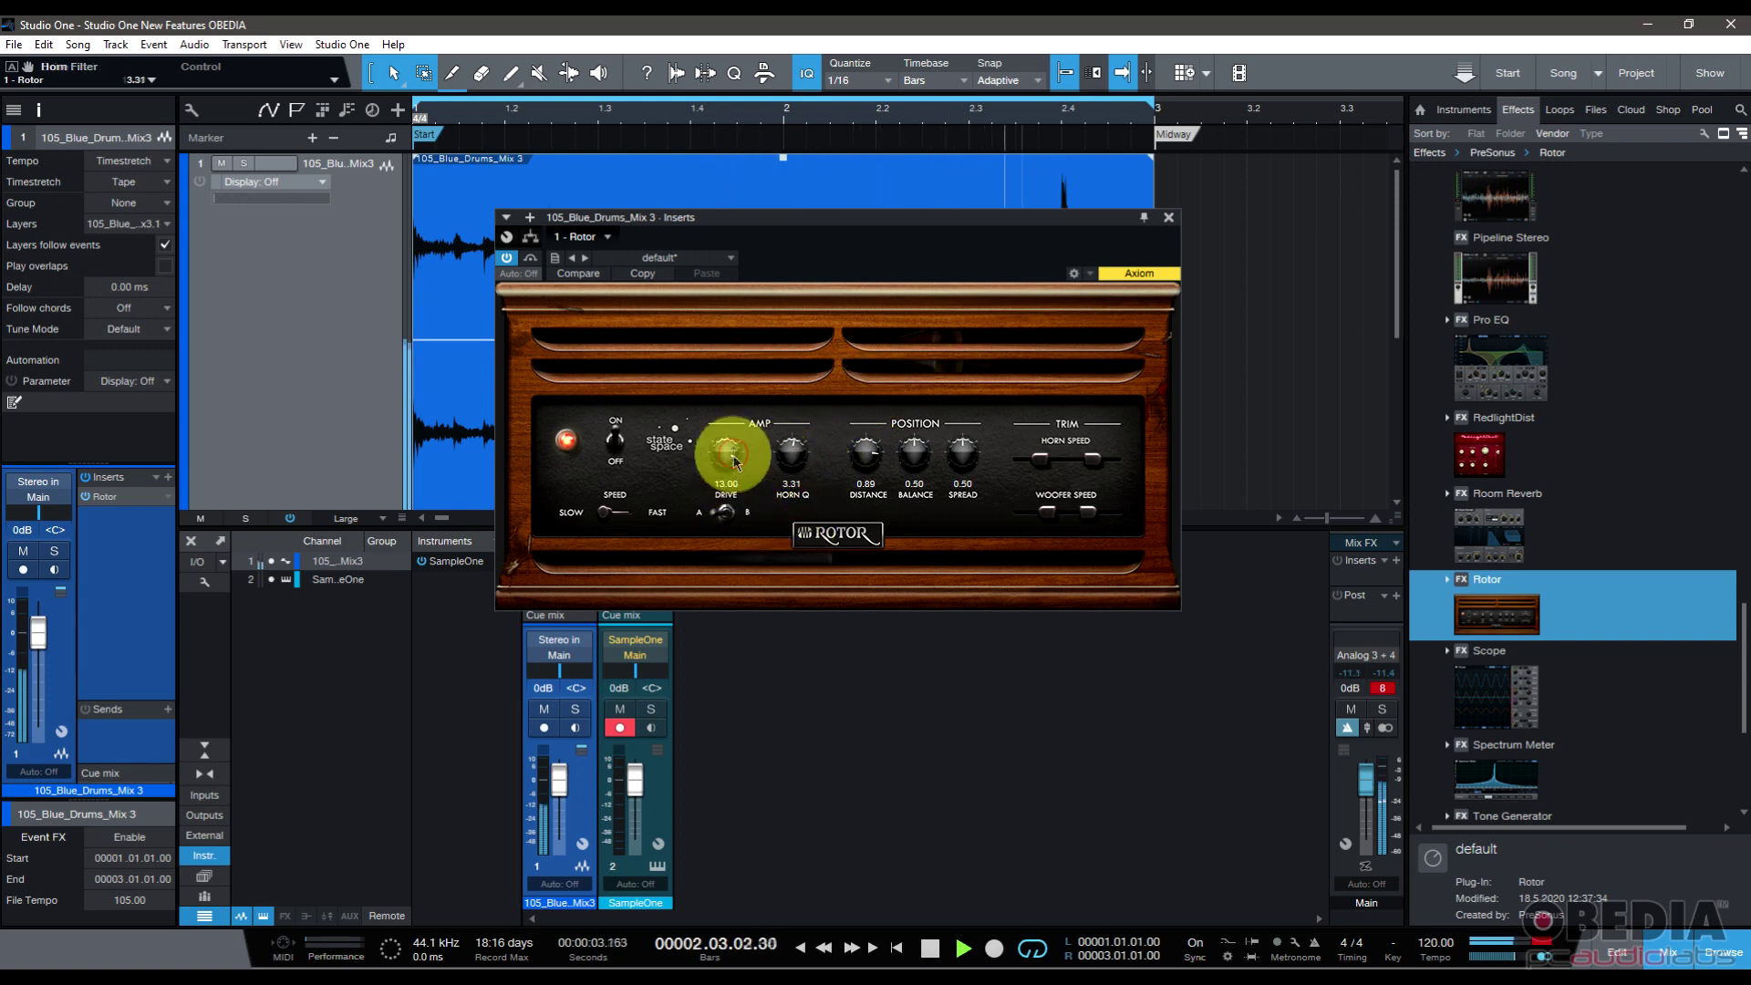
pyautogui.moveTo(727, 454); pyautogui.dragTo(746, 366)
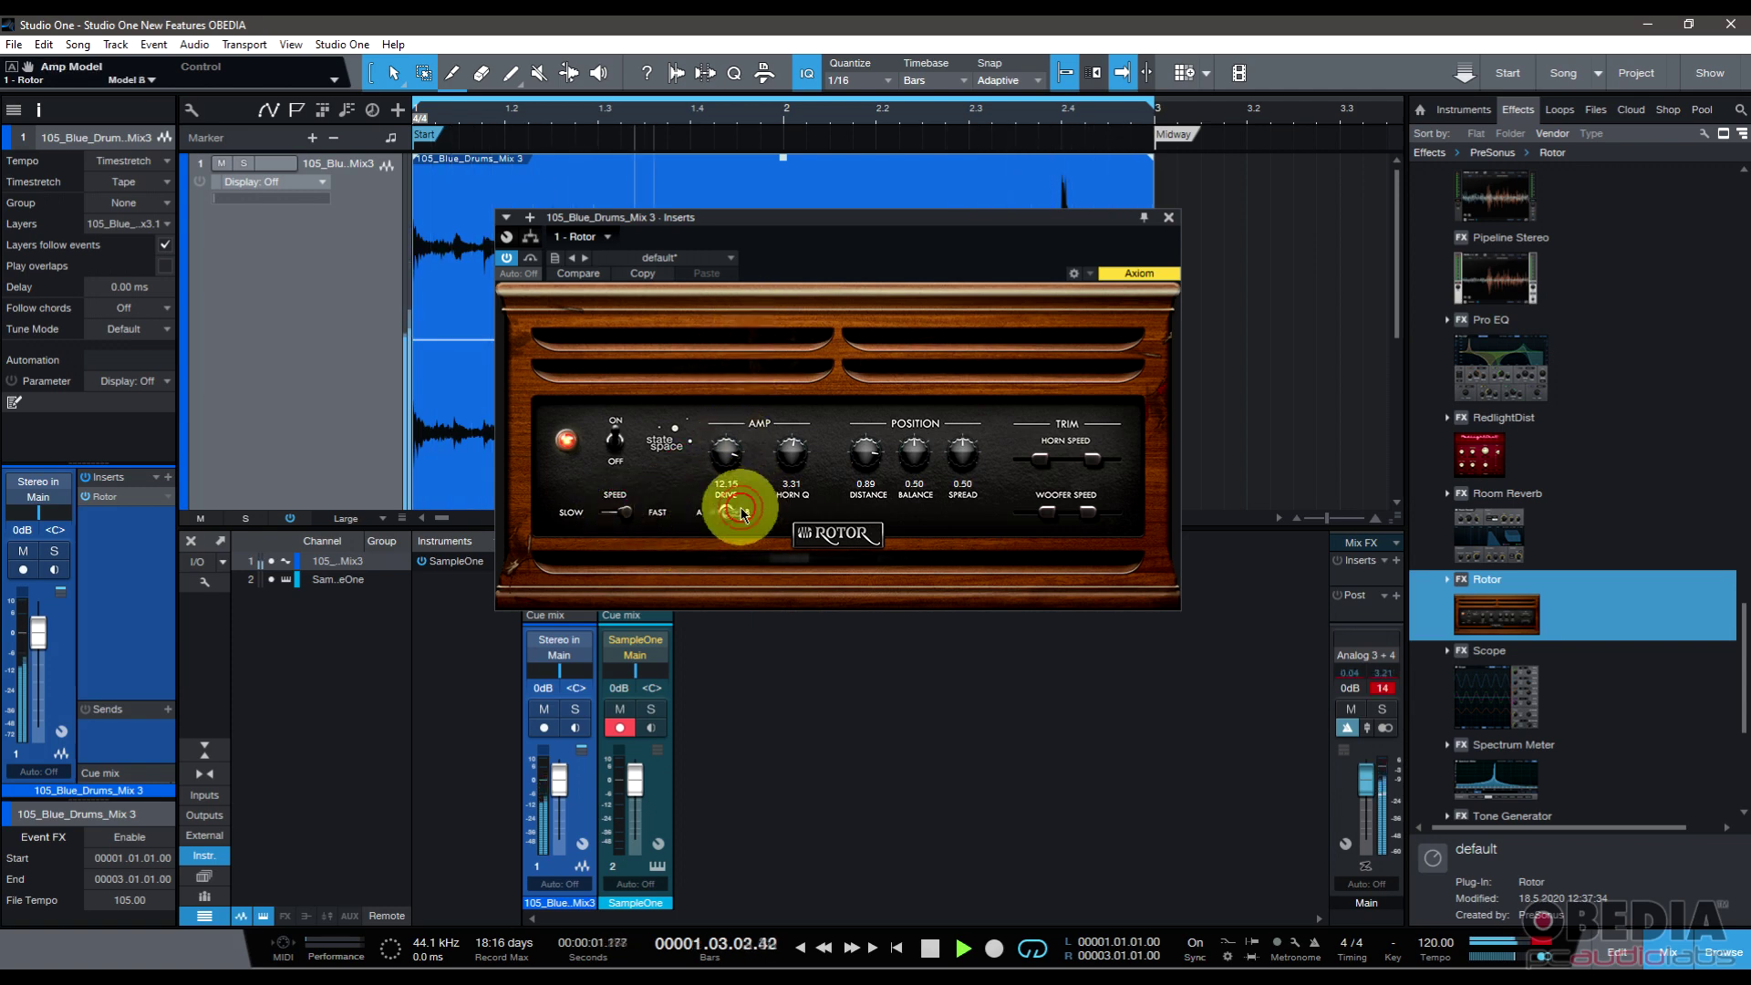
pyautogui.moveTo(1041, 459); pyautogui.dragTo(1097, 471)
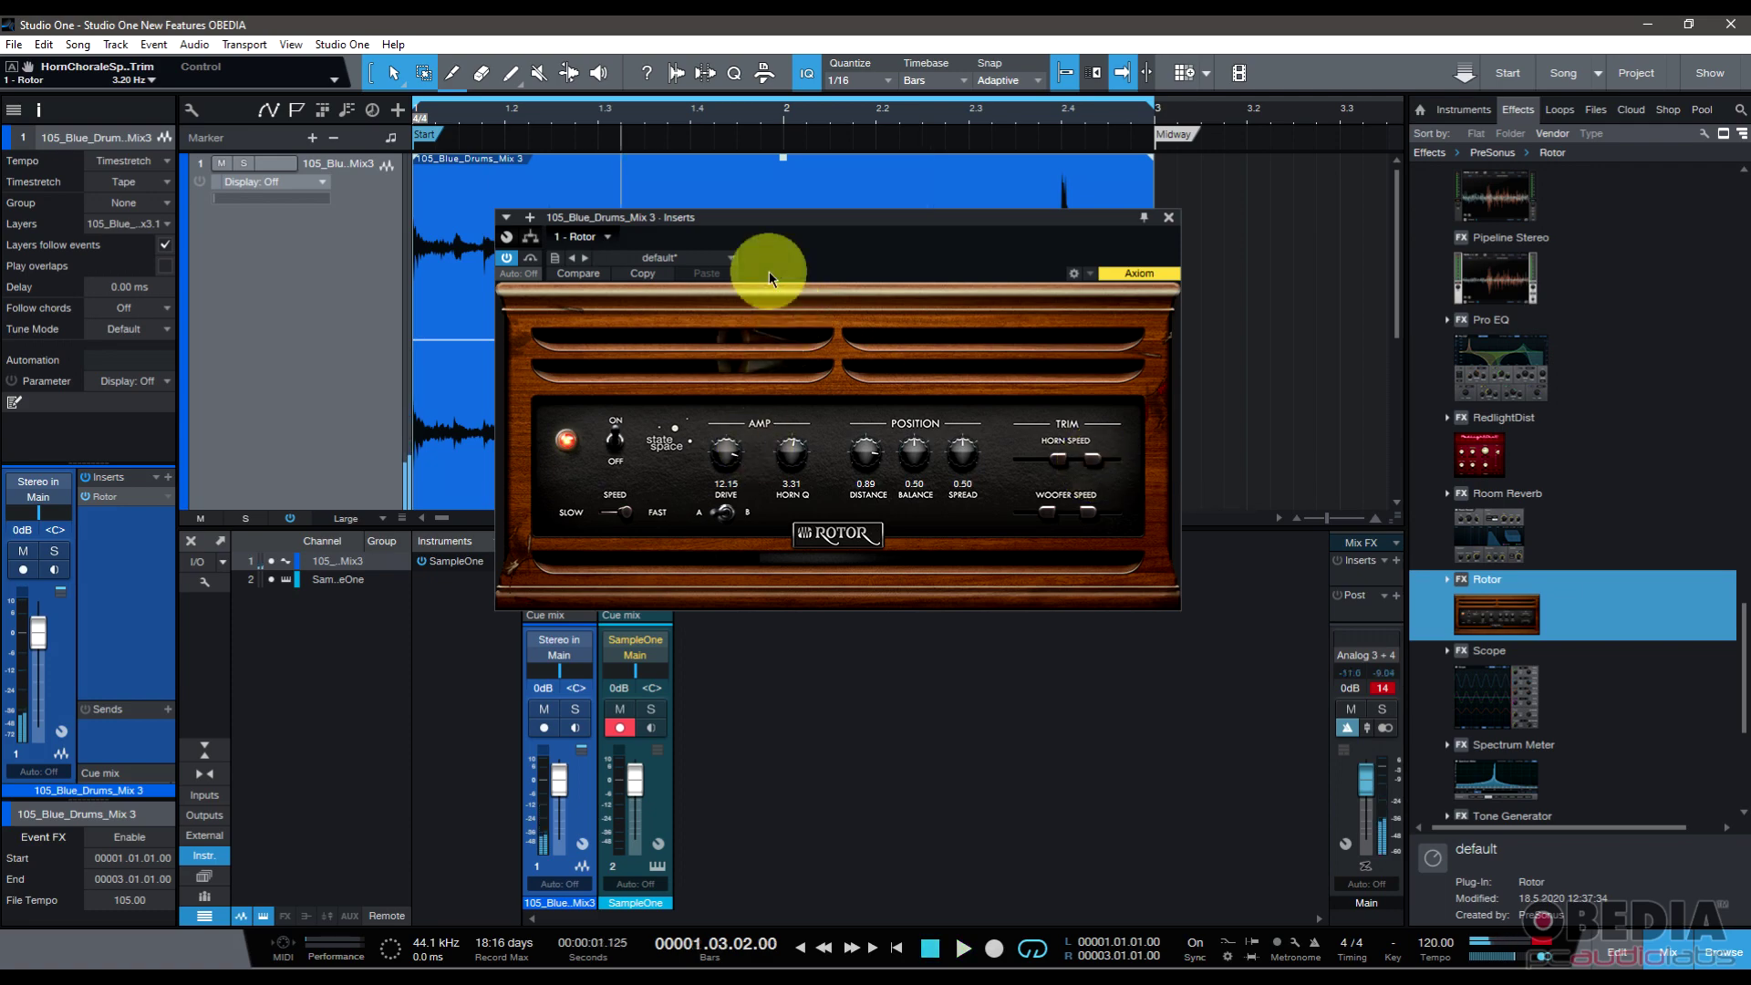
pyautogui.press('space')
pyautogui.moveTo(754, 223)
pyautogui.mouseDown()
pyautogui.moveTo(747, 350)
pyautogui.moveTo(735, 224)
pyautogui.mouseUp()
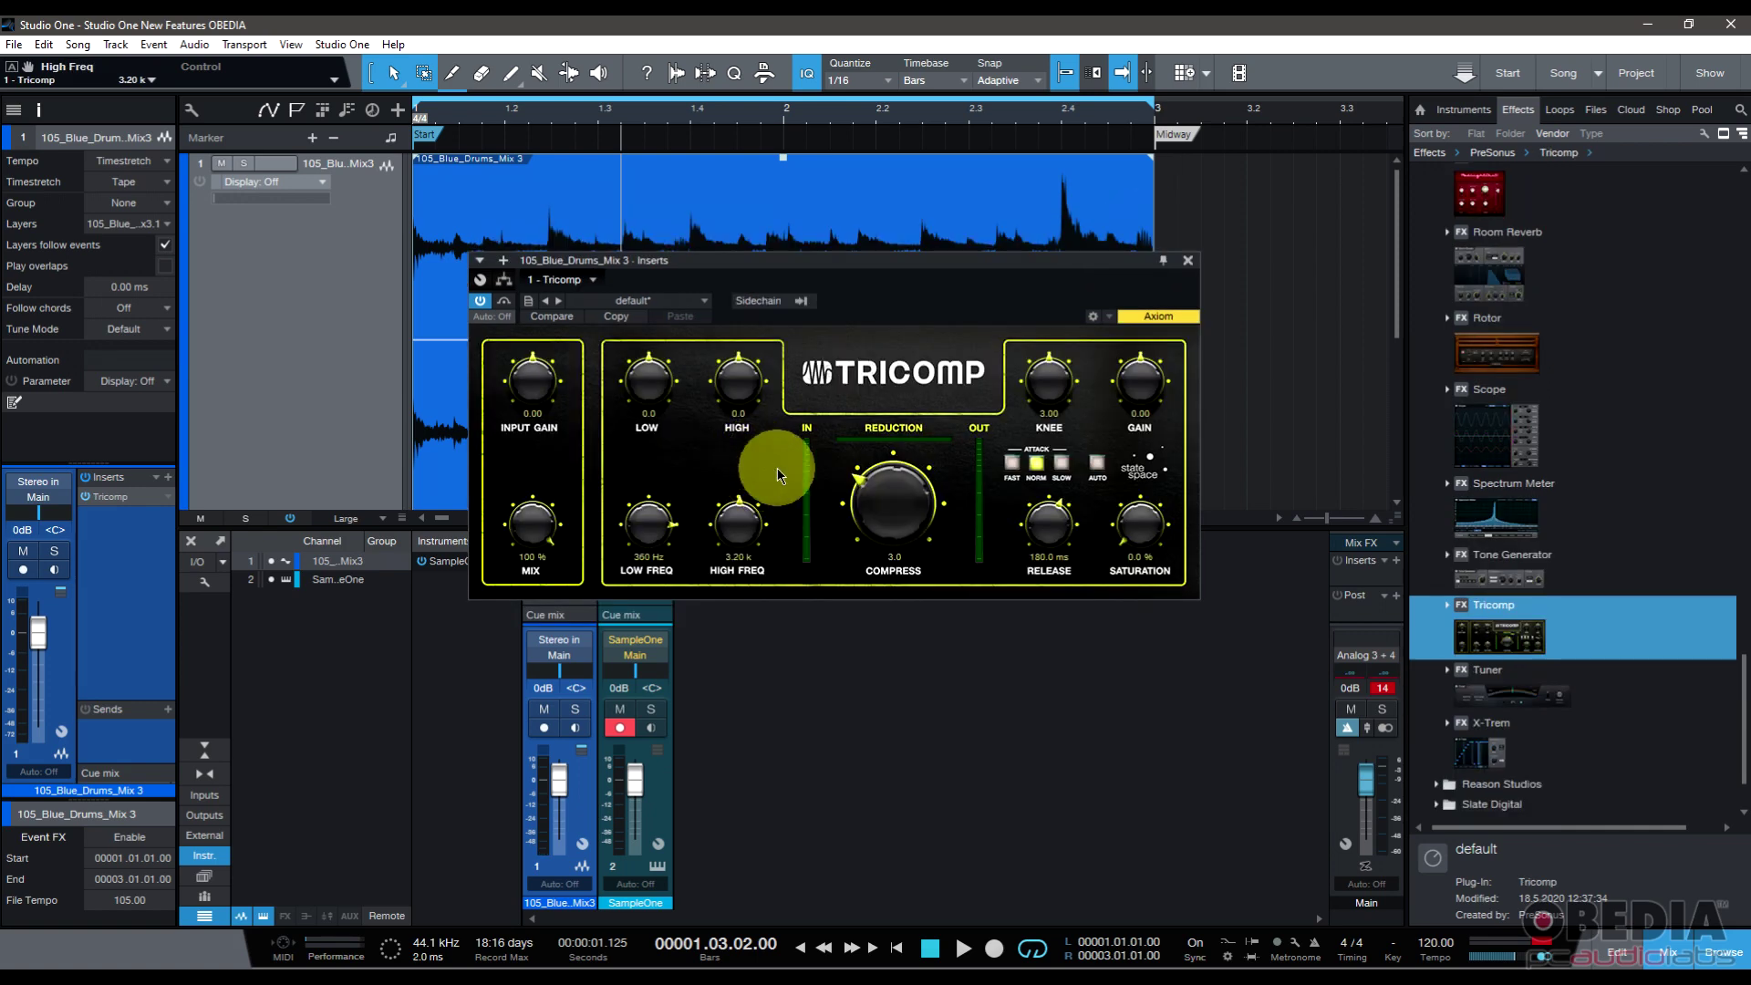
# Step: Play the loop and set Tricomp Compress to 10.0, adjusting release toward 3.00 s and the knee
pyautogui.moveTo(821, 265)
pyautogui.mouseDown()
pyautogui.moveTo(818, 290)
pyautogui.moveTo(816, 256)
pyautogui.mouseUp()
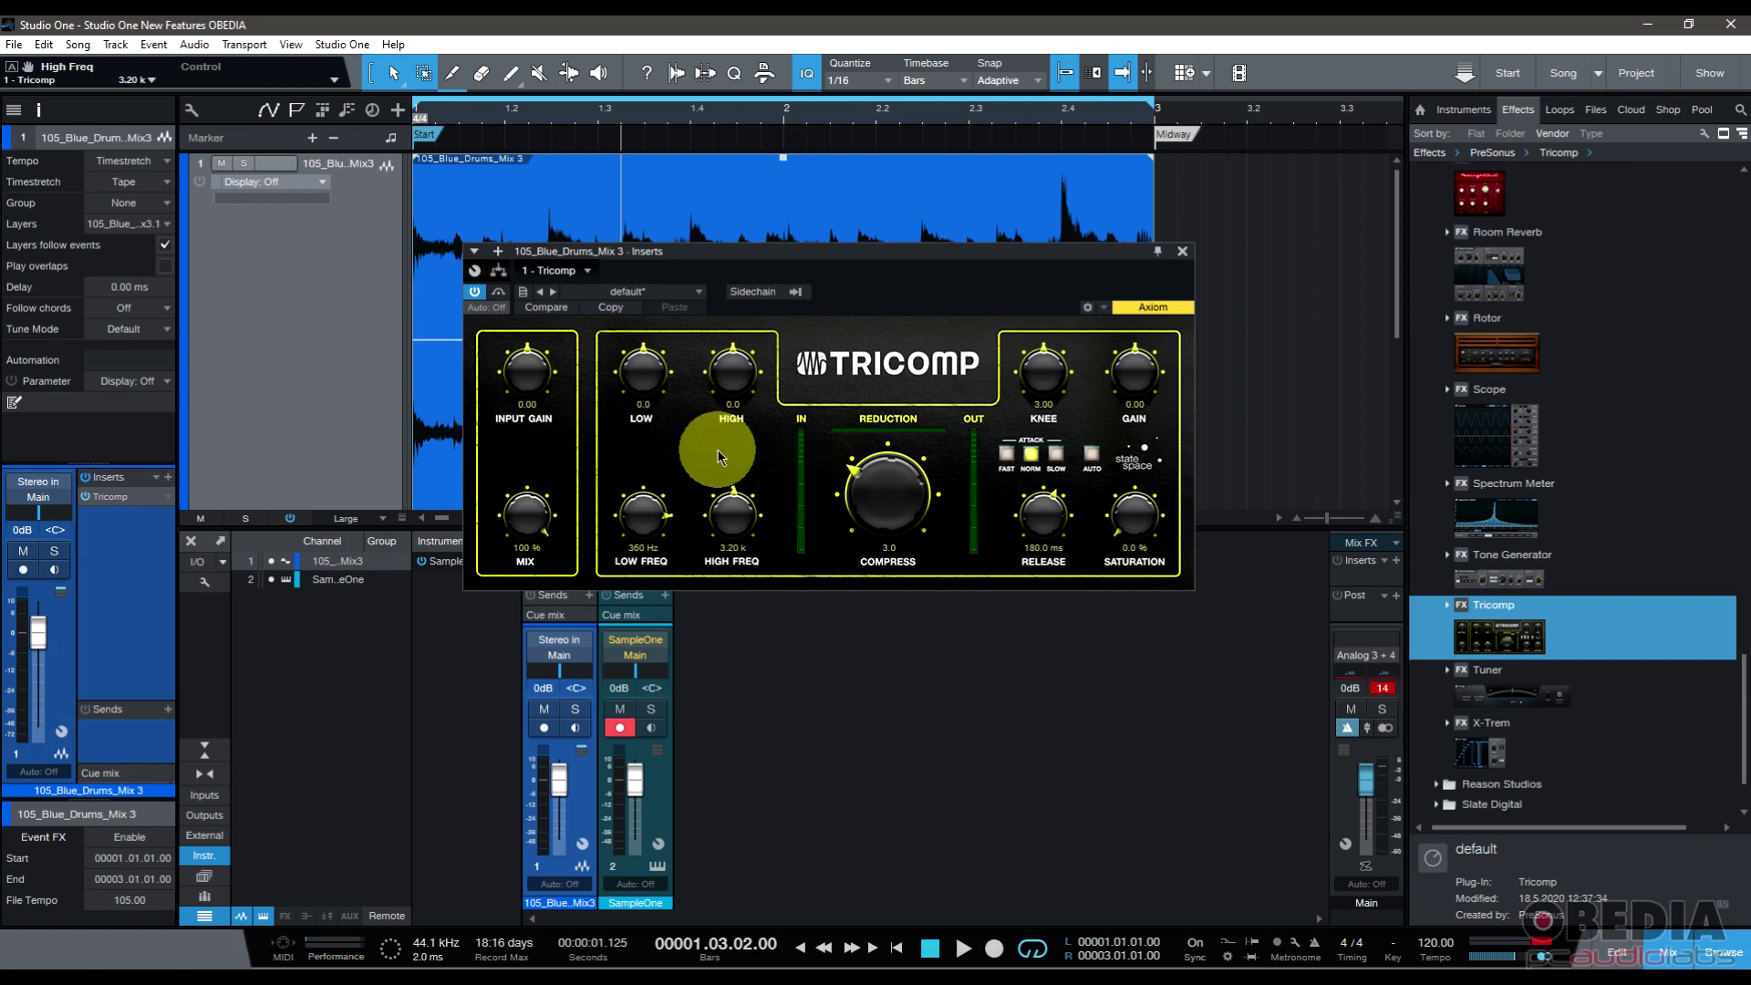
pyautogui.click(749, 290)
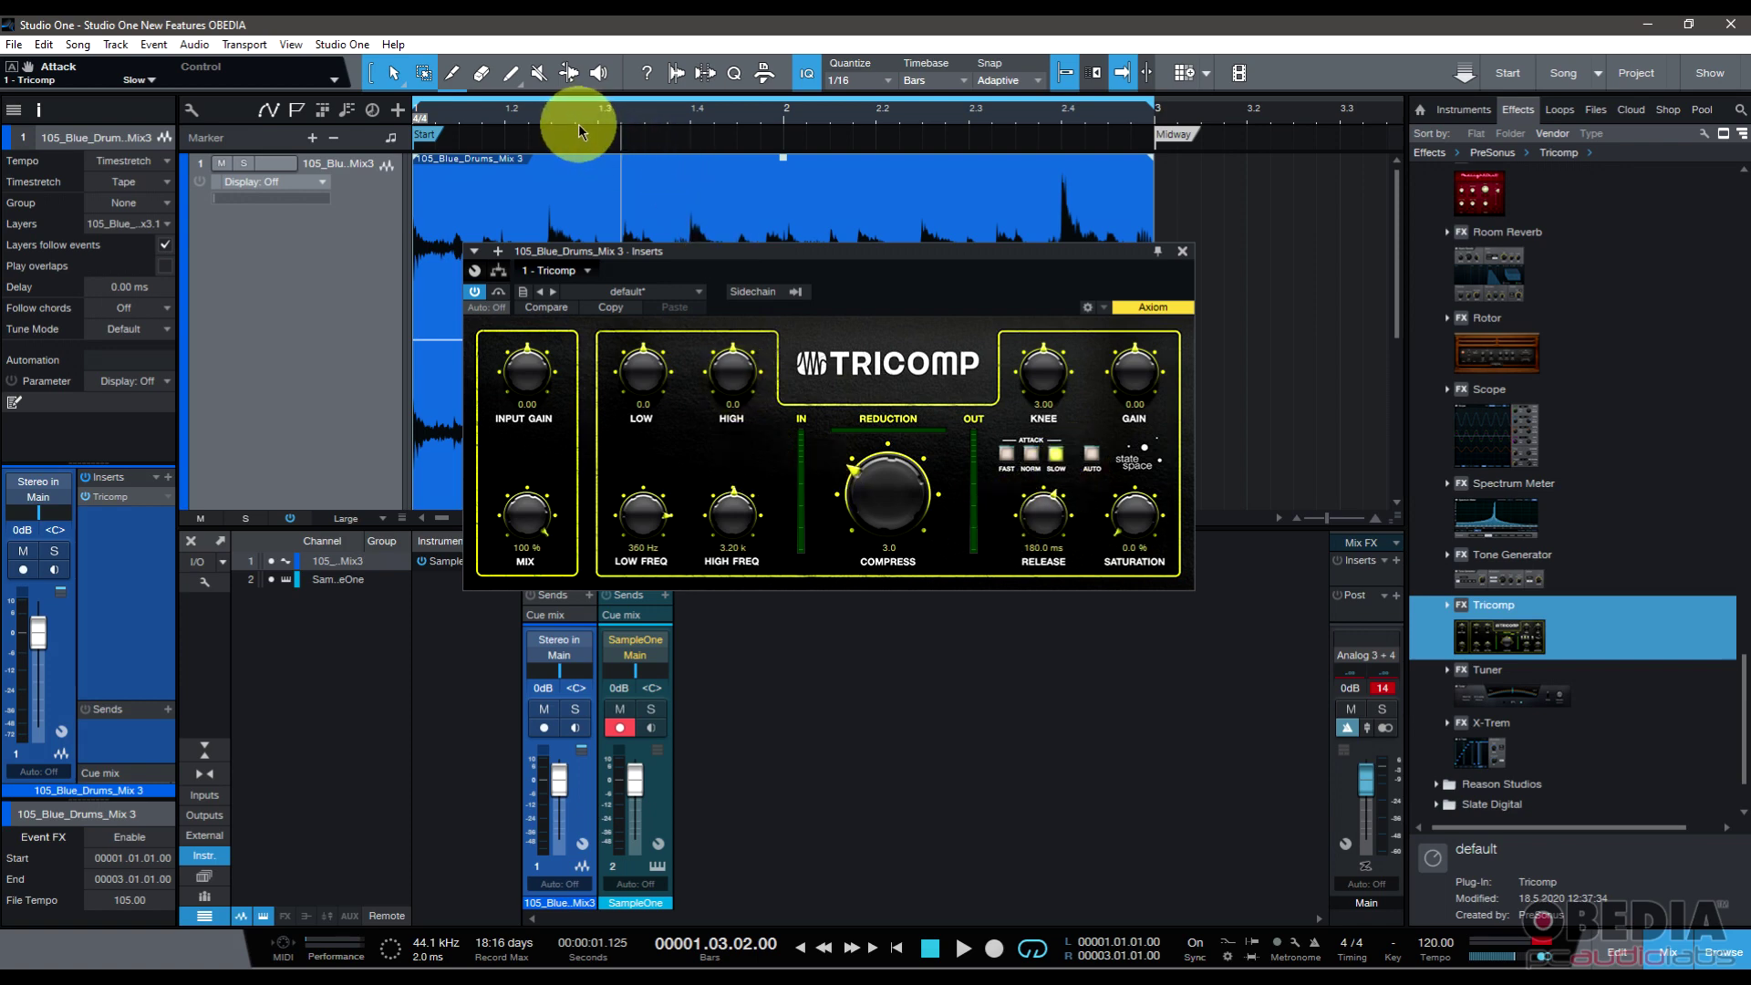
pyautogui.press('space')
pyautogui.moveTo(887, 476); pyautogui.dragTo(911, 378)
pyautogui.moveTo(1039, 509); pyautogui.dragTo(1055, 441)
pyautogui.moveTo(1050, 366); pyautogui.dragTo(1061, 325)
pyautogui.moveTo(1044, 474); pyautogui.dragTo(997, 469)
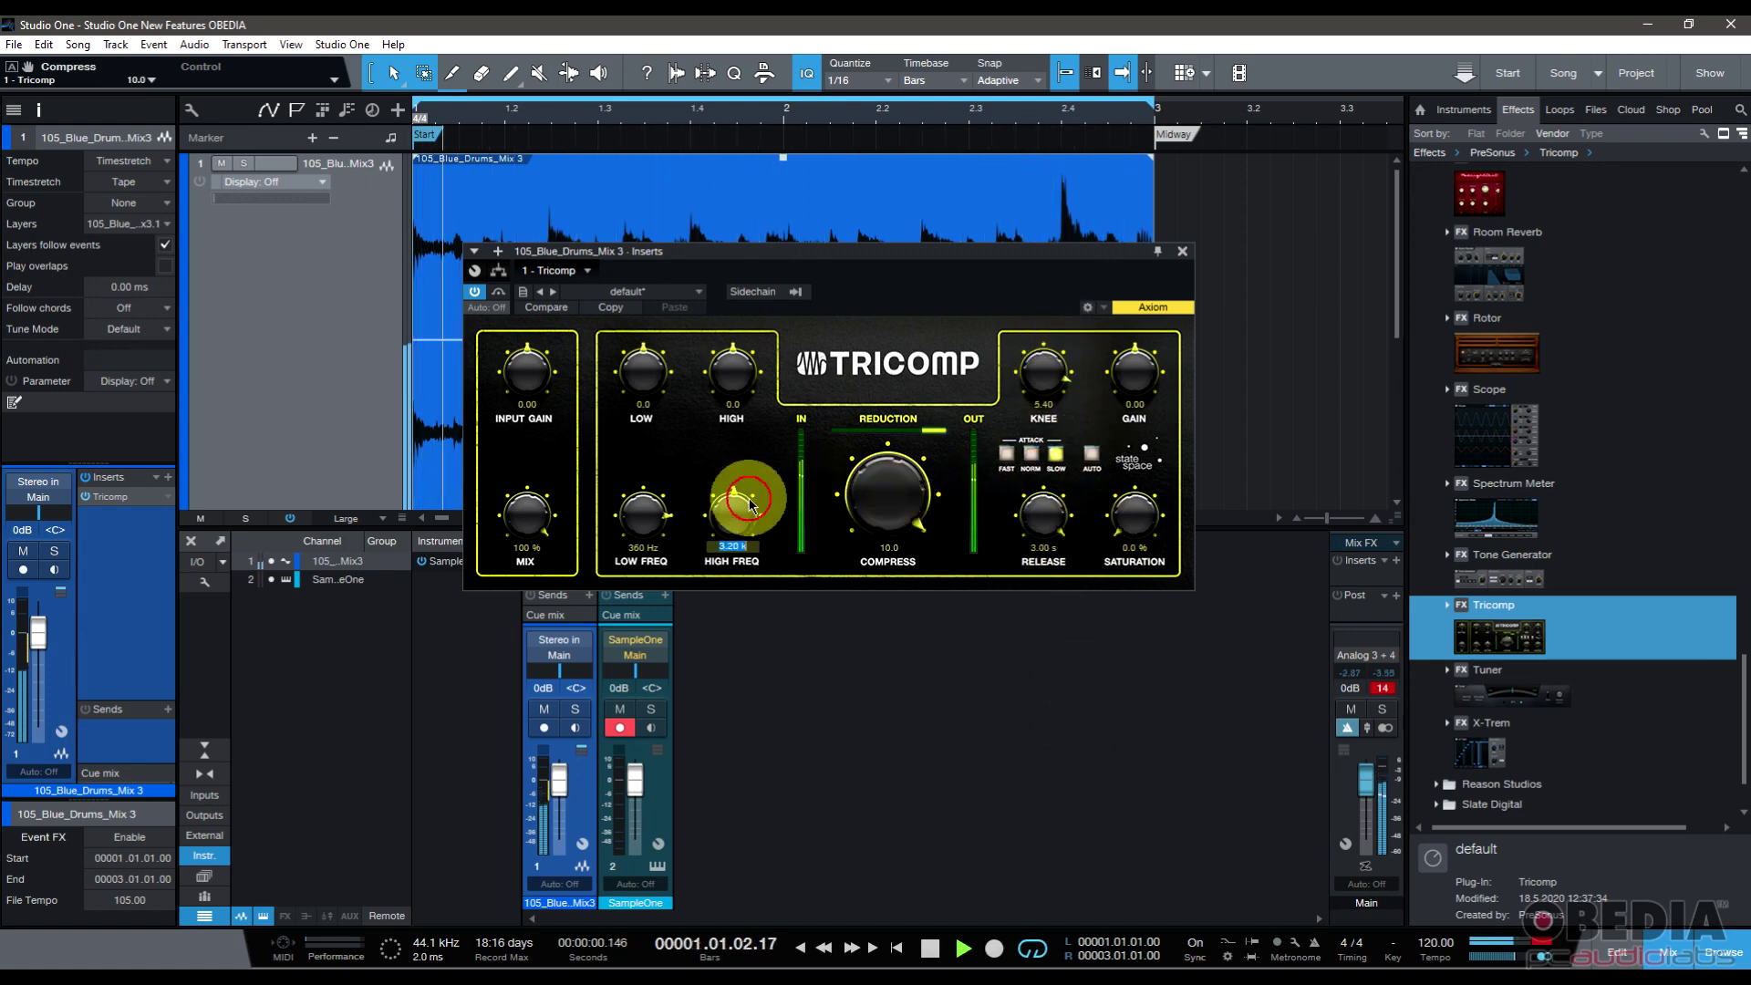
# Step: Set Tricomp gain to -2.70 dB, fast attack and 25.5% saturation, adjust low frequency, then close it
pyautogui.moveTo(1139, 371); pyautogui.dragTo(1144, 401)
pyautogui.moveTo(1134, 520)
pyautogui.mouseDown()
pyautogui.moveTo(1146, 440)
pyautogui.moveTo(1125, 489)
pyautogui.mouseUp()
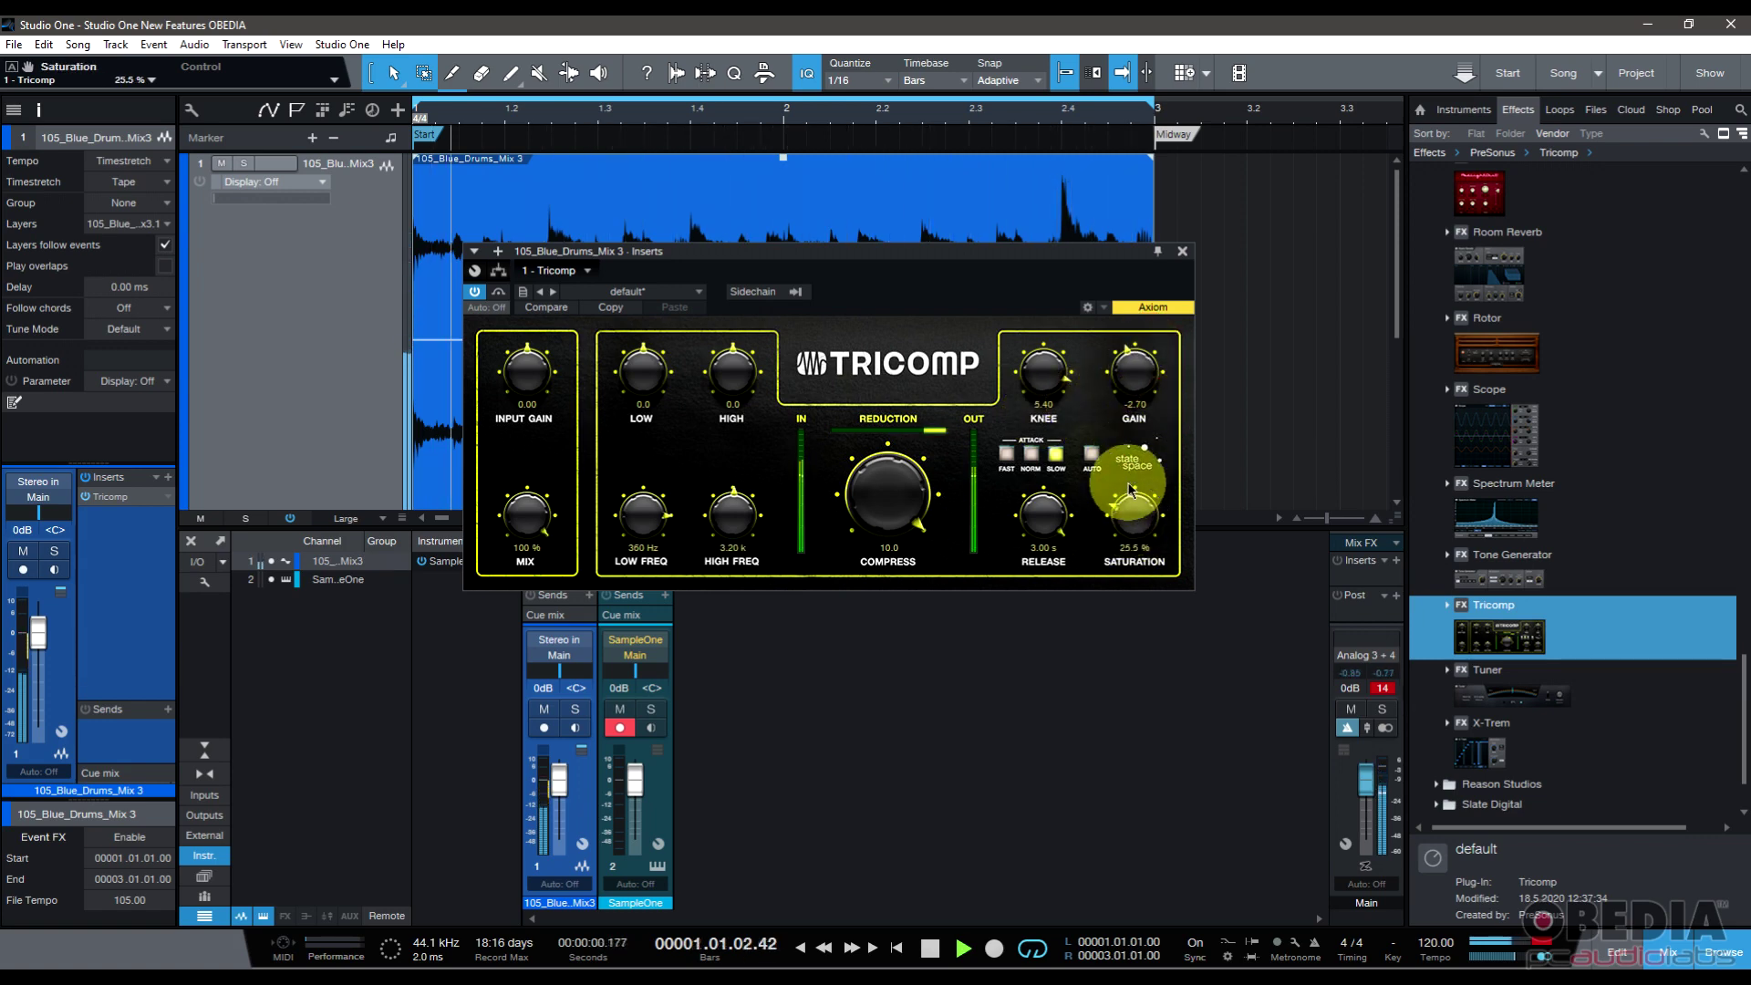
pyautogui.click(1006, 453)
pyautogui.moveTo(1040, 379); pyautogui.dragTo(1021, 364)
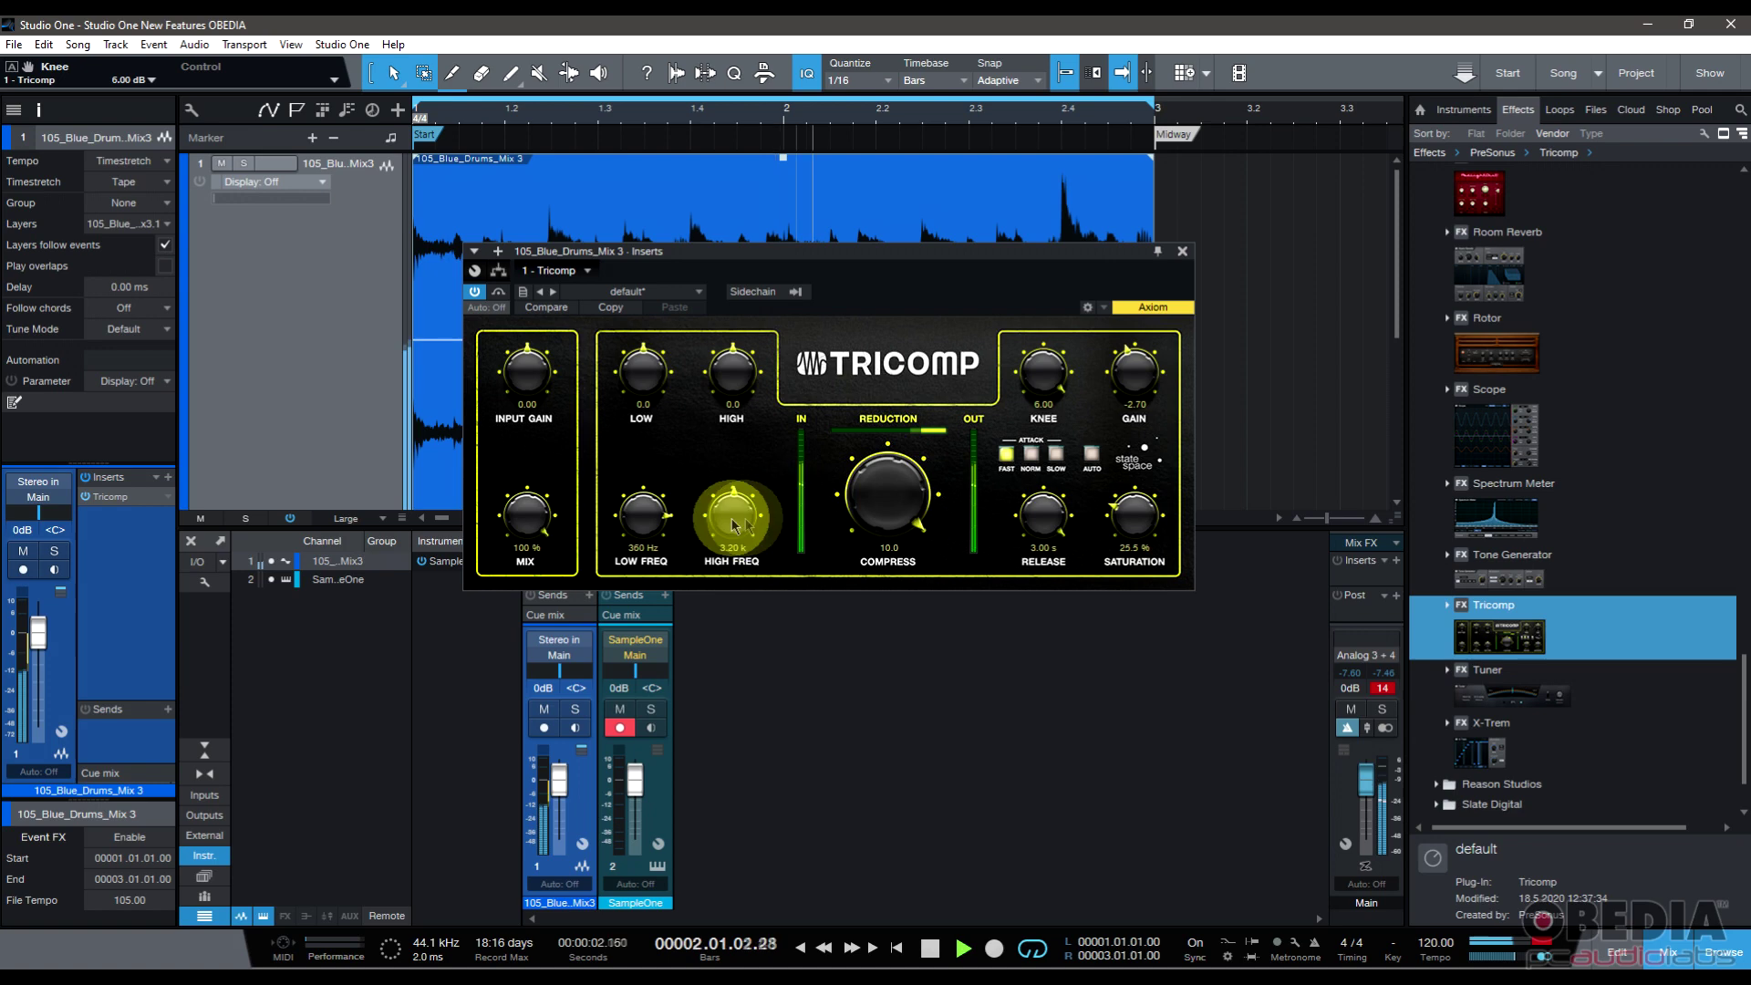
pyautogui.click(658, 520)
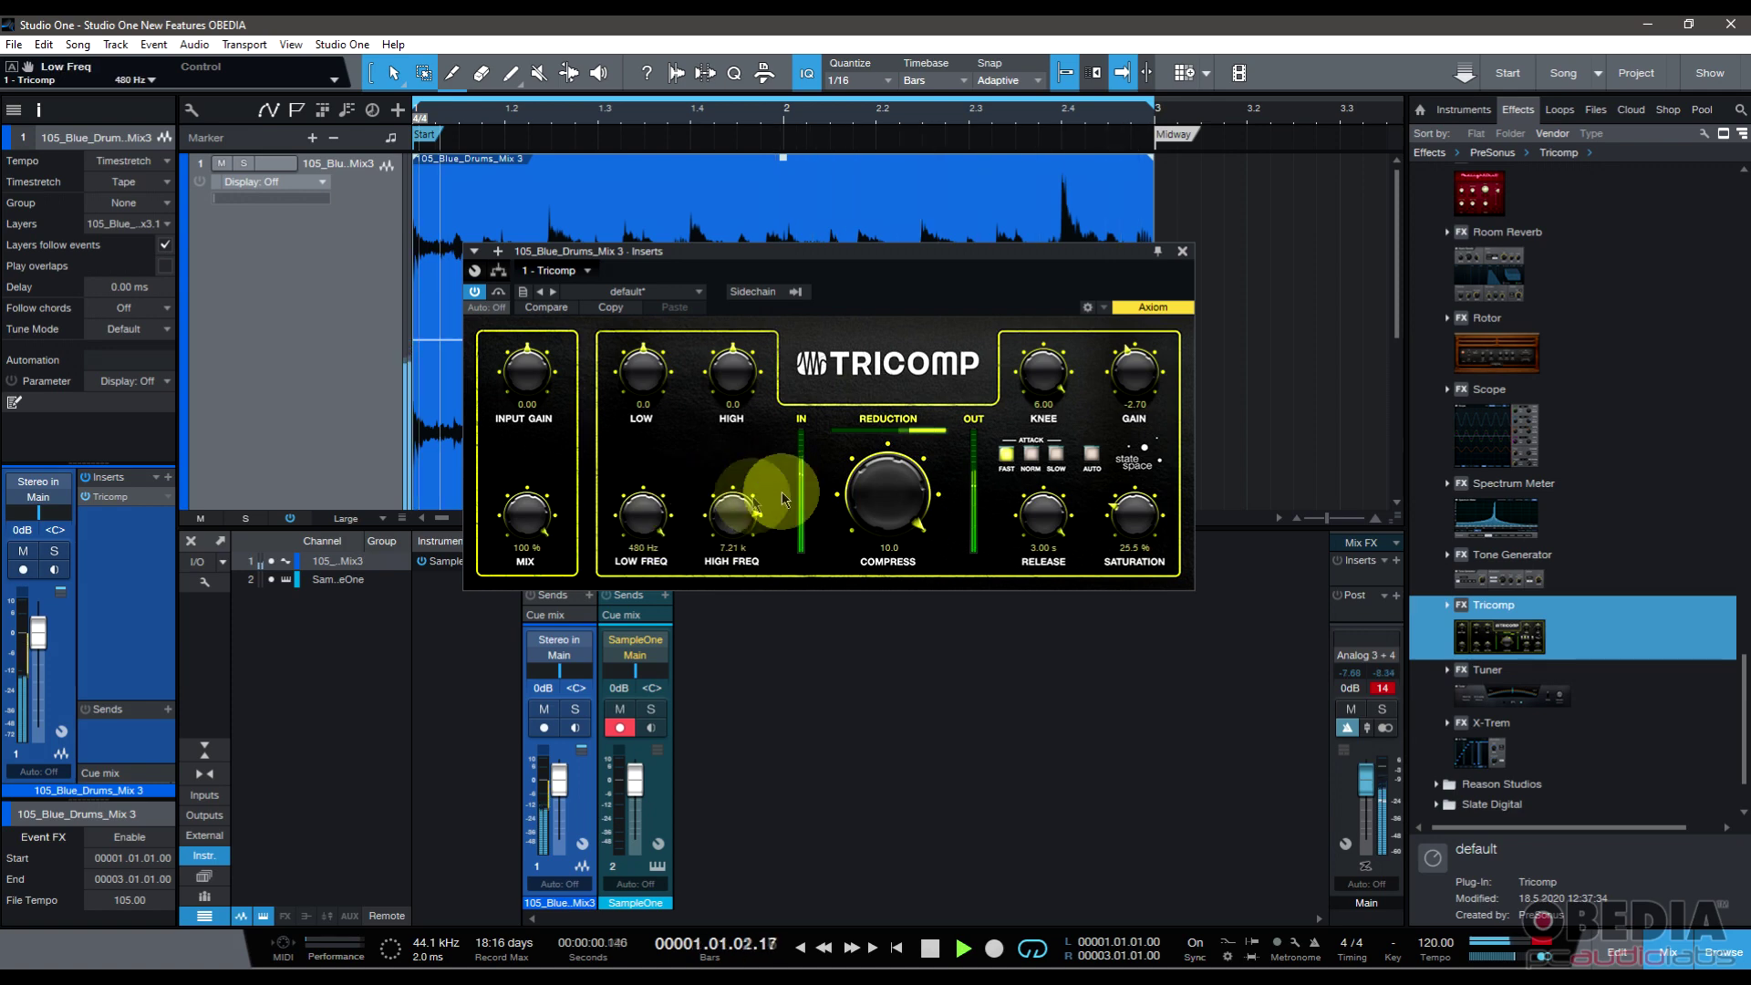
pyautogui.press('space')
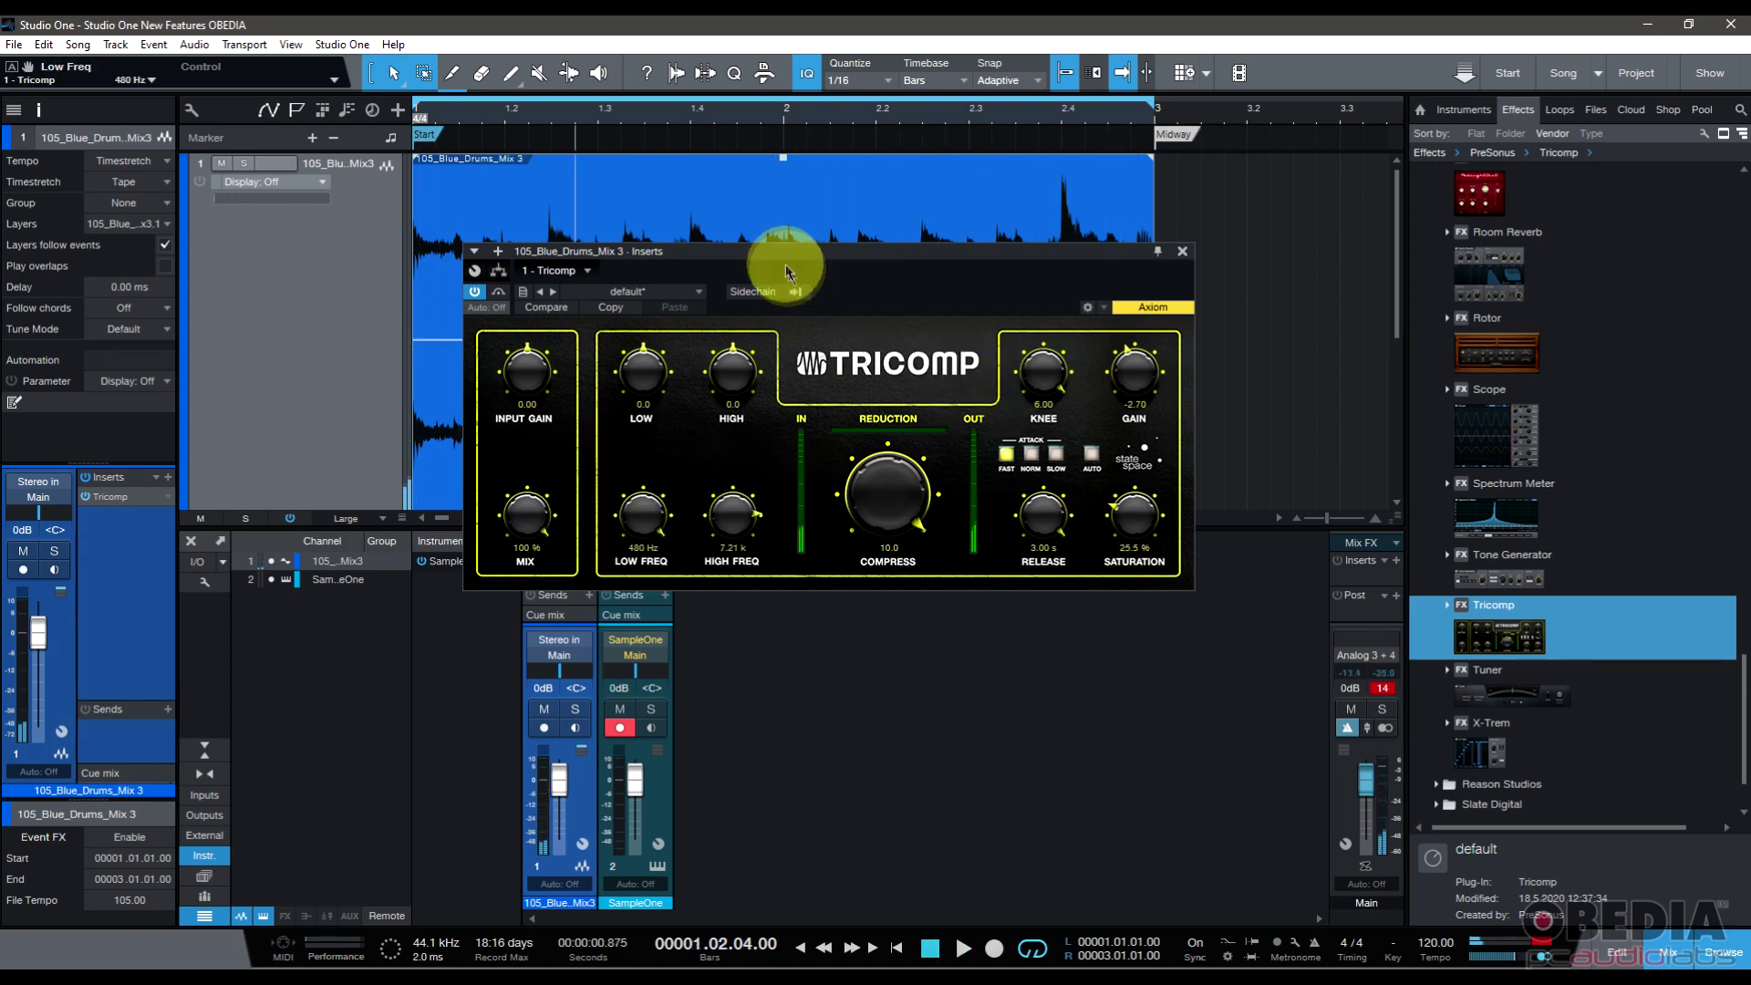
pyautogui.moveTo(786, 258); pyautogui.dragTo(769, 286)
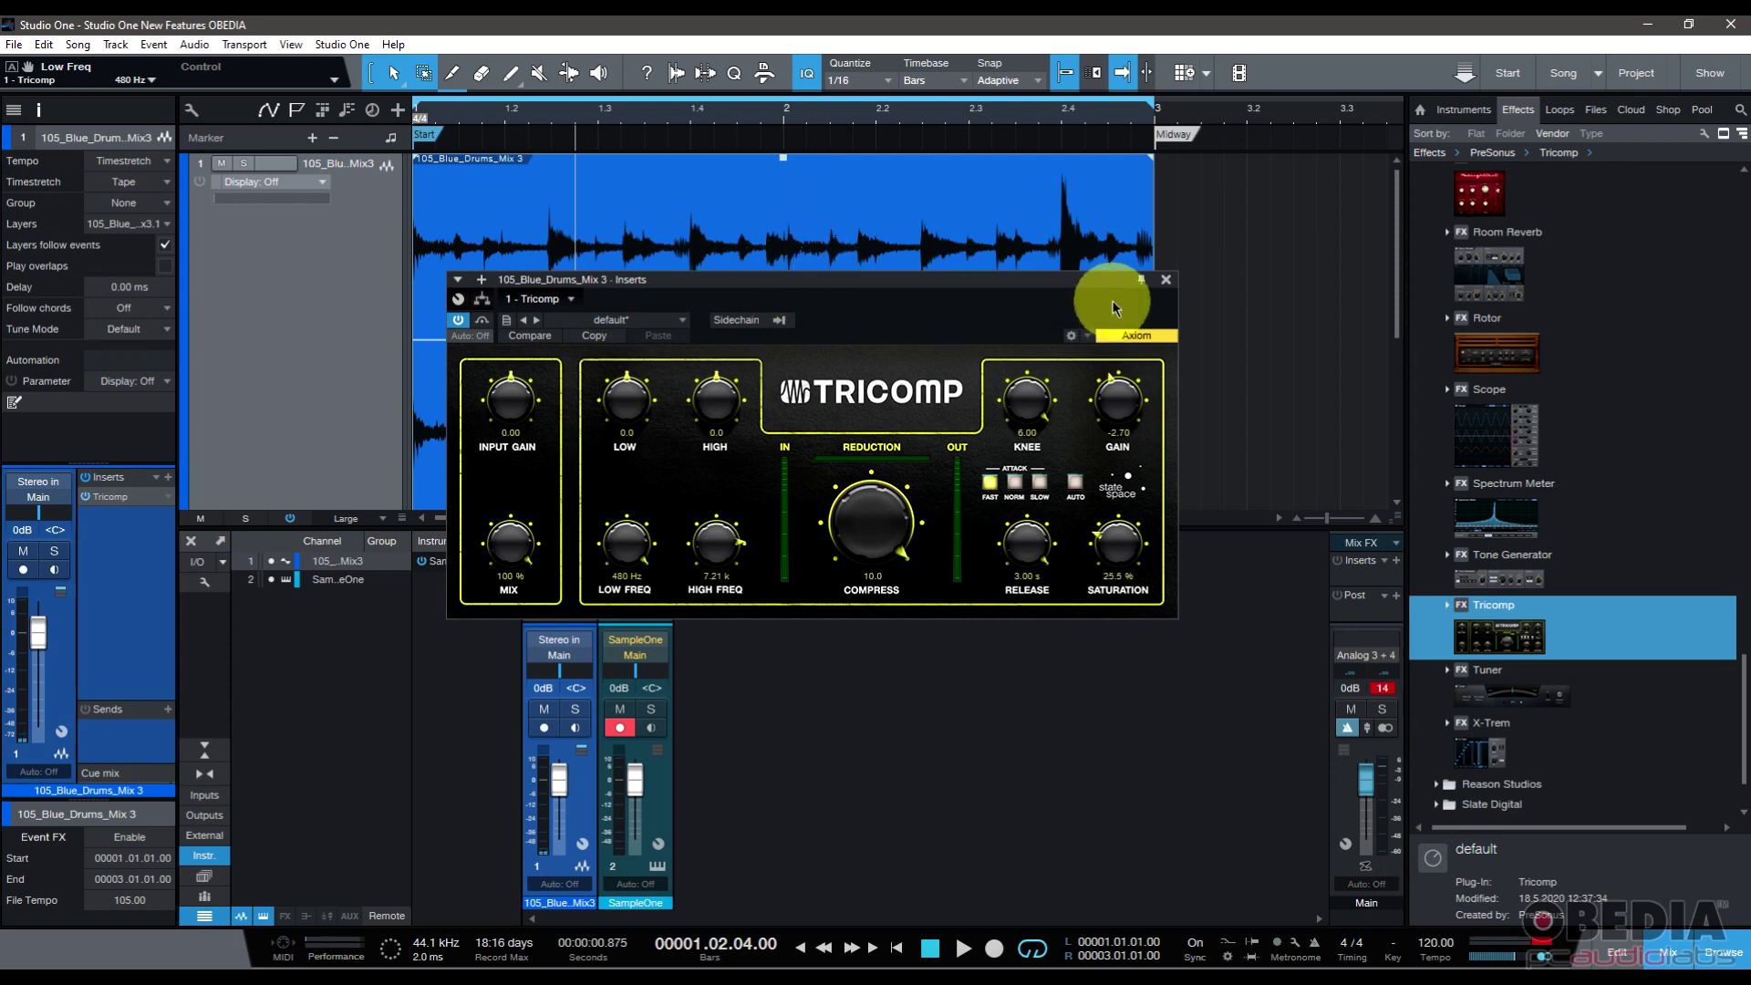
pyautogui.click(1167, 283)
# Step: Undo the Tricomp insert and scroll through the Browser's Effects > PreSonus list
pyautogui.hotkey('ctrl', 'z')
pyautogui.scroll(2, 1555, 569)
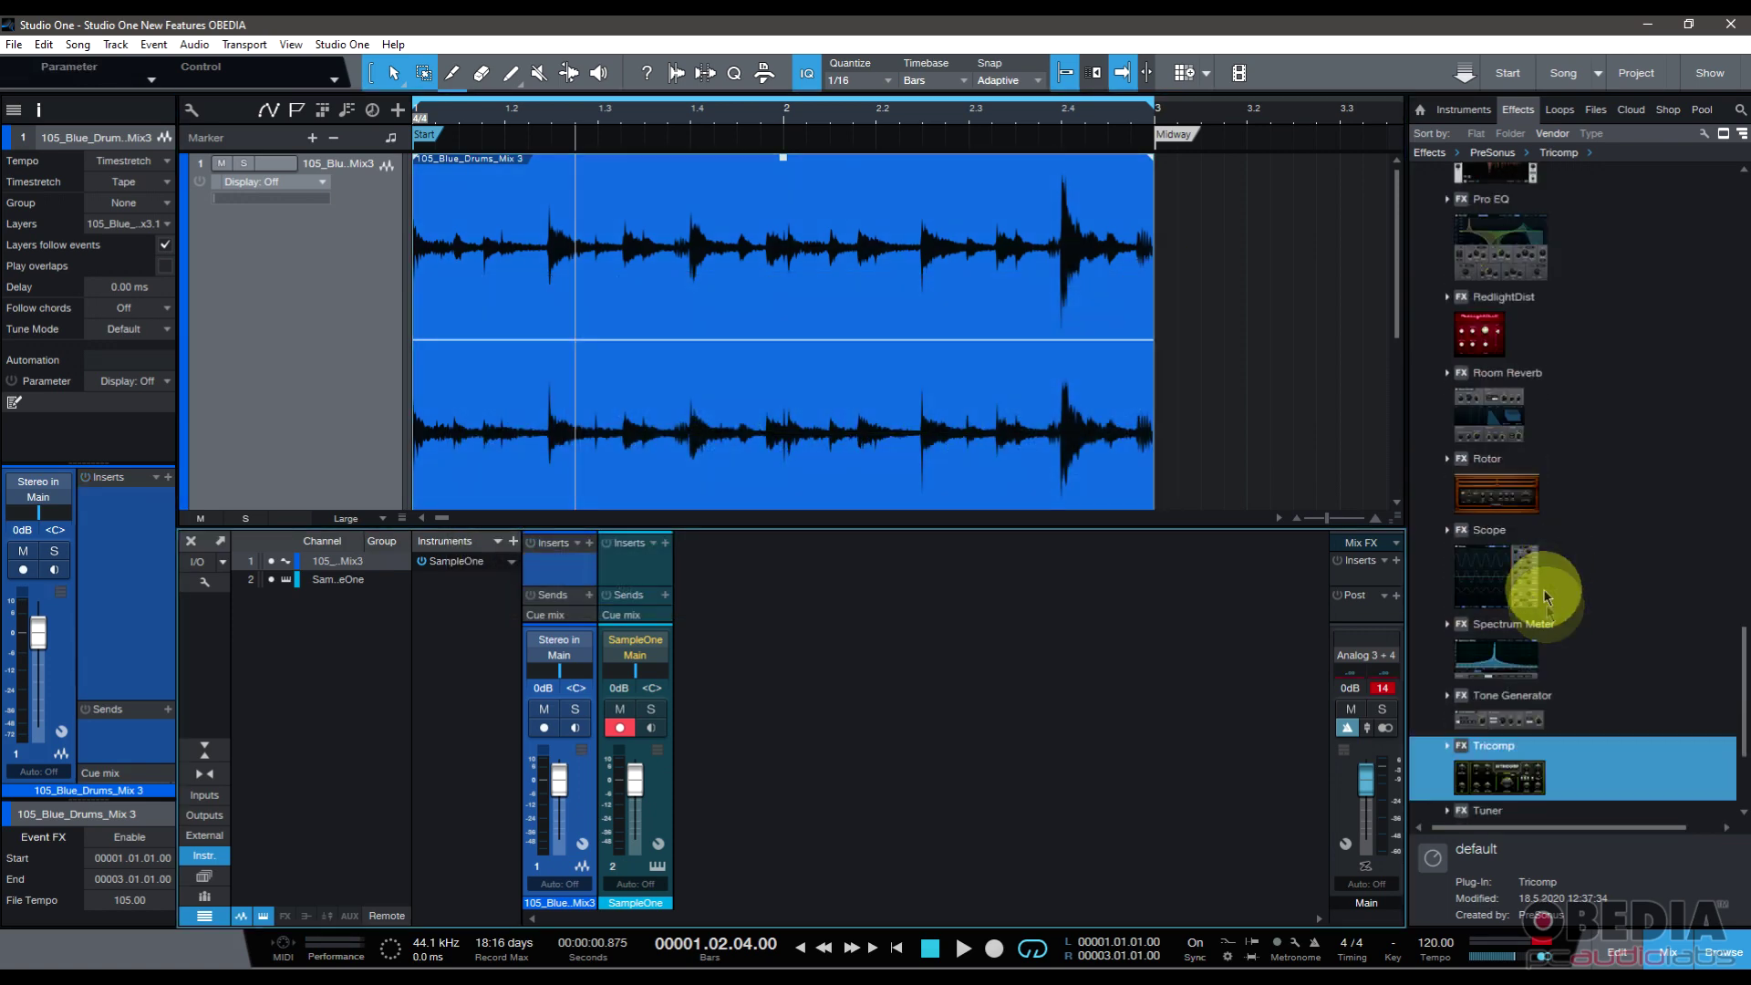
pyautogui.scroll(-3, 1543, 588)
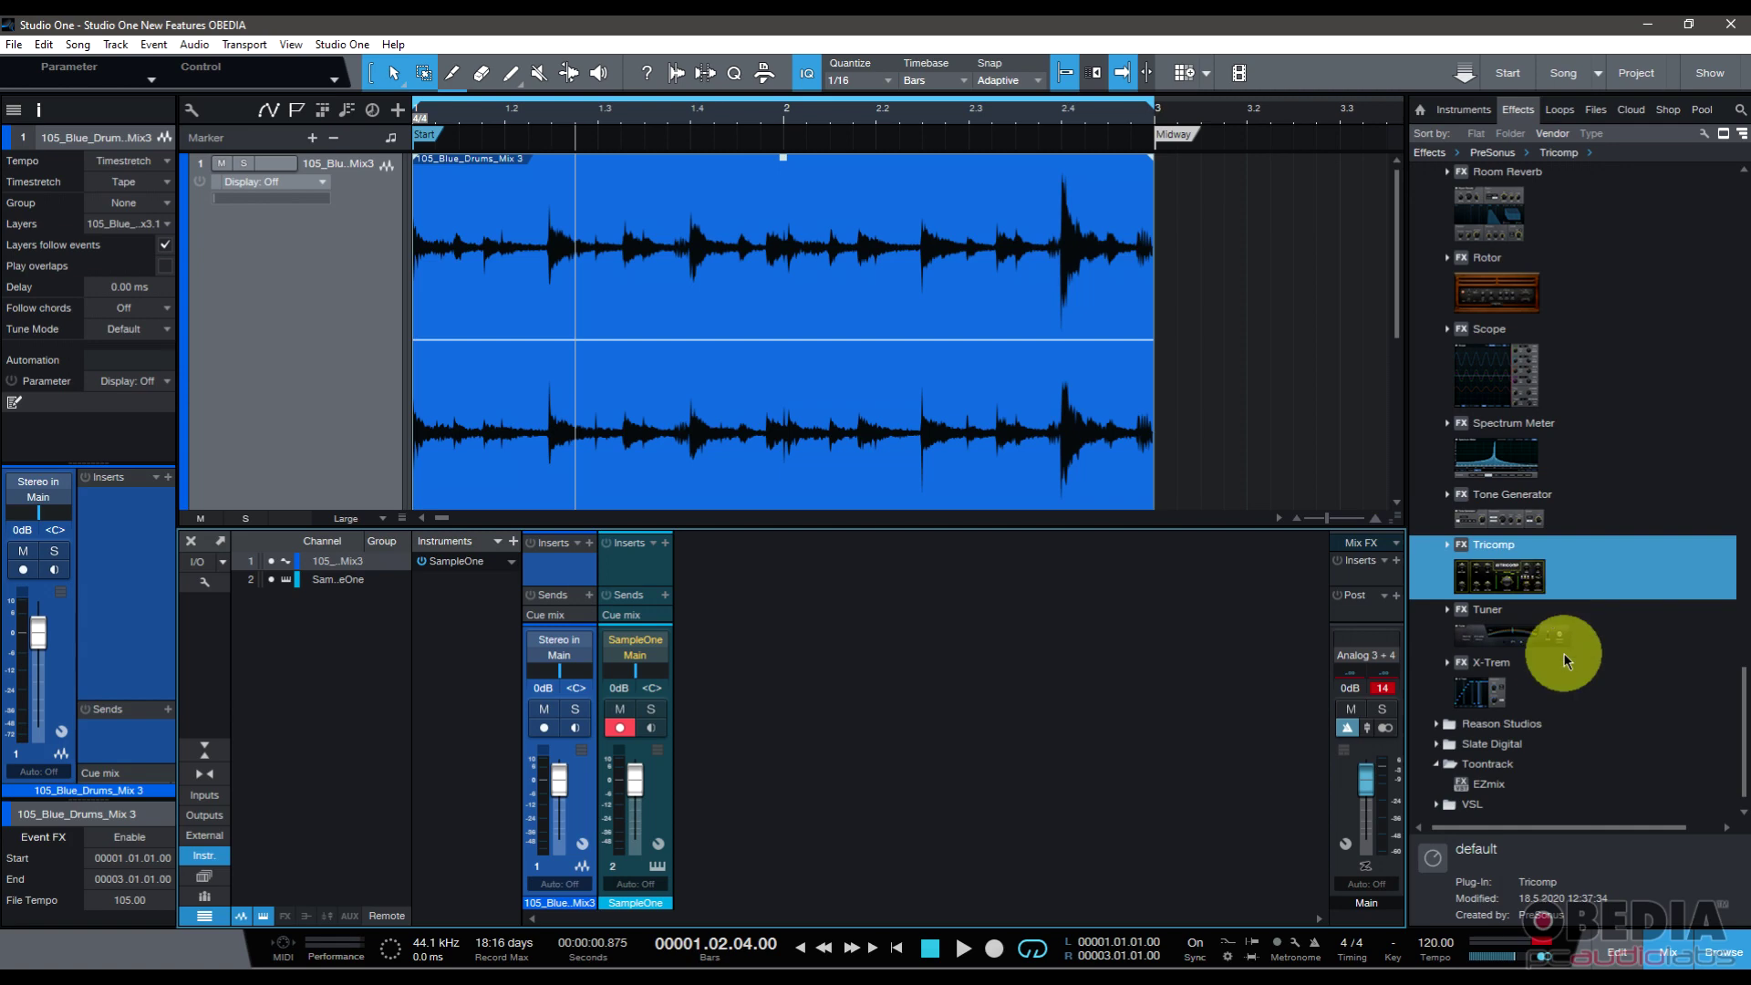
pyautogui.scroll(4, 1545, 620)
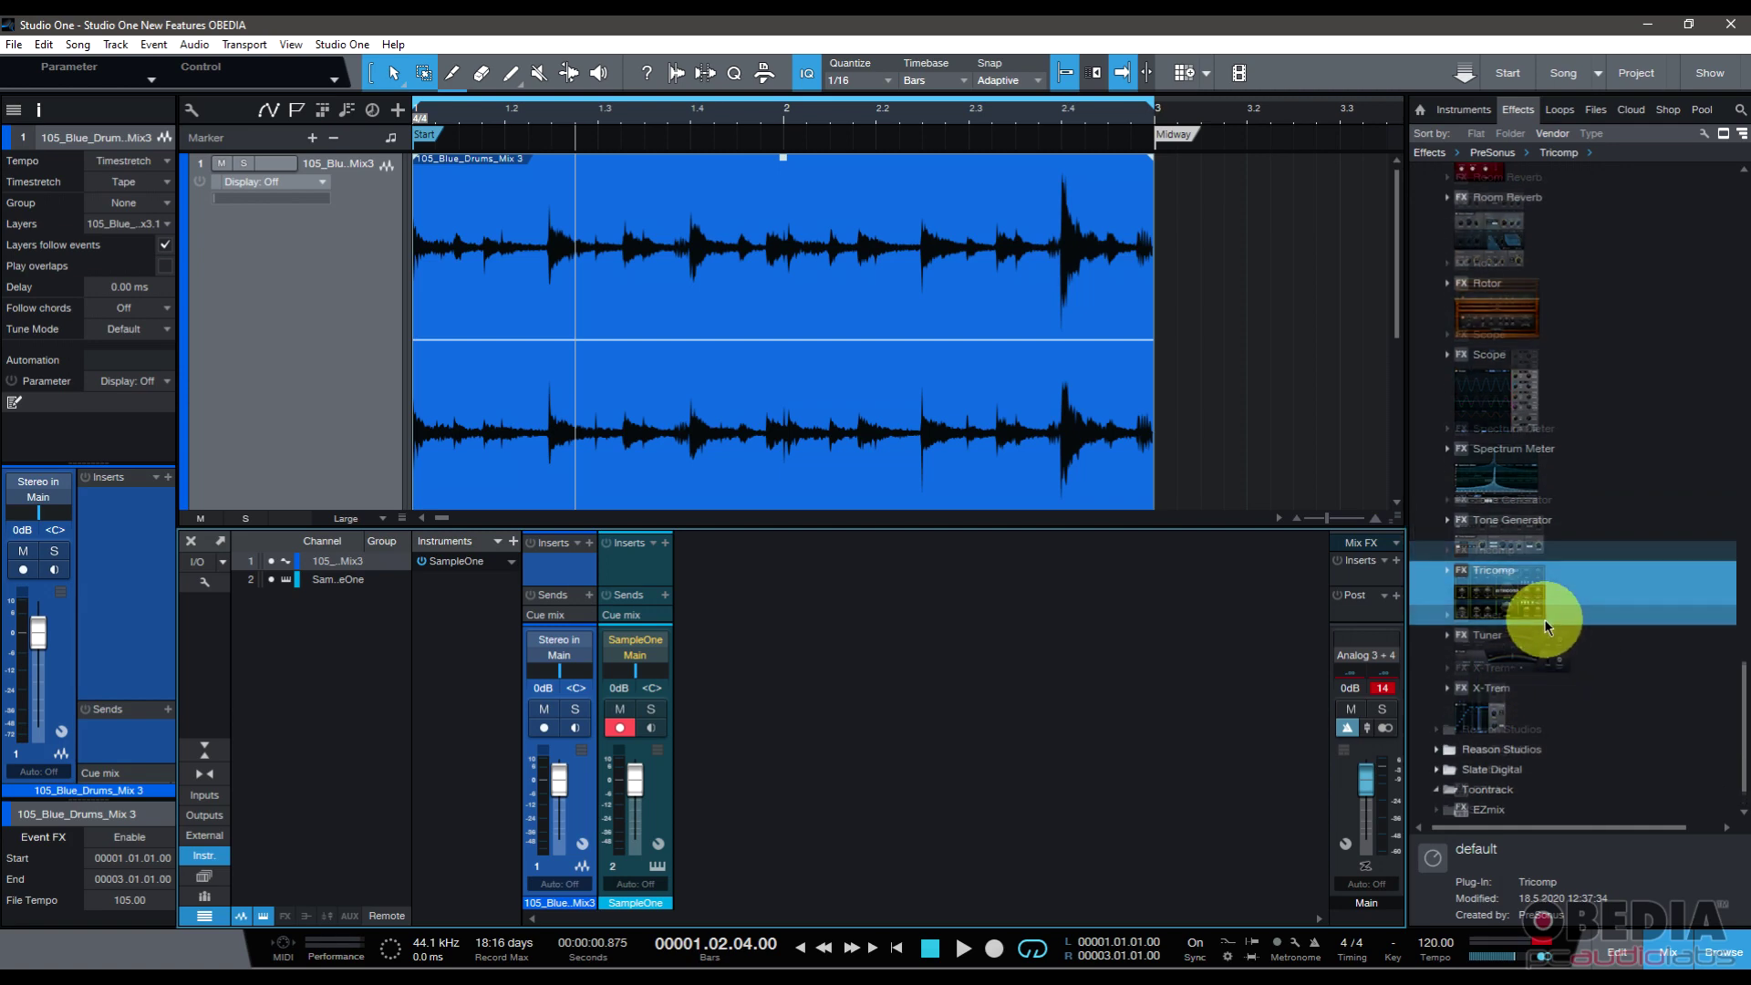
pyautogui.scroll(4, 1545, 619)
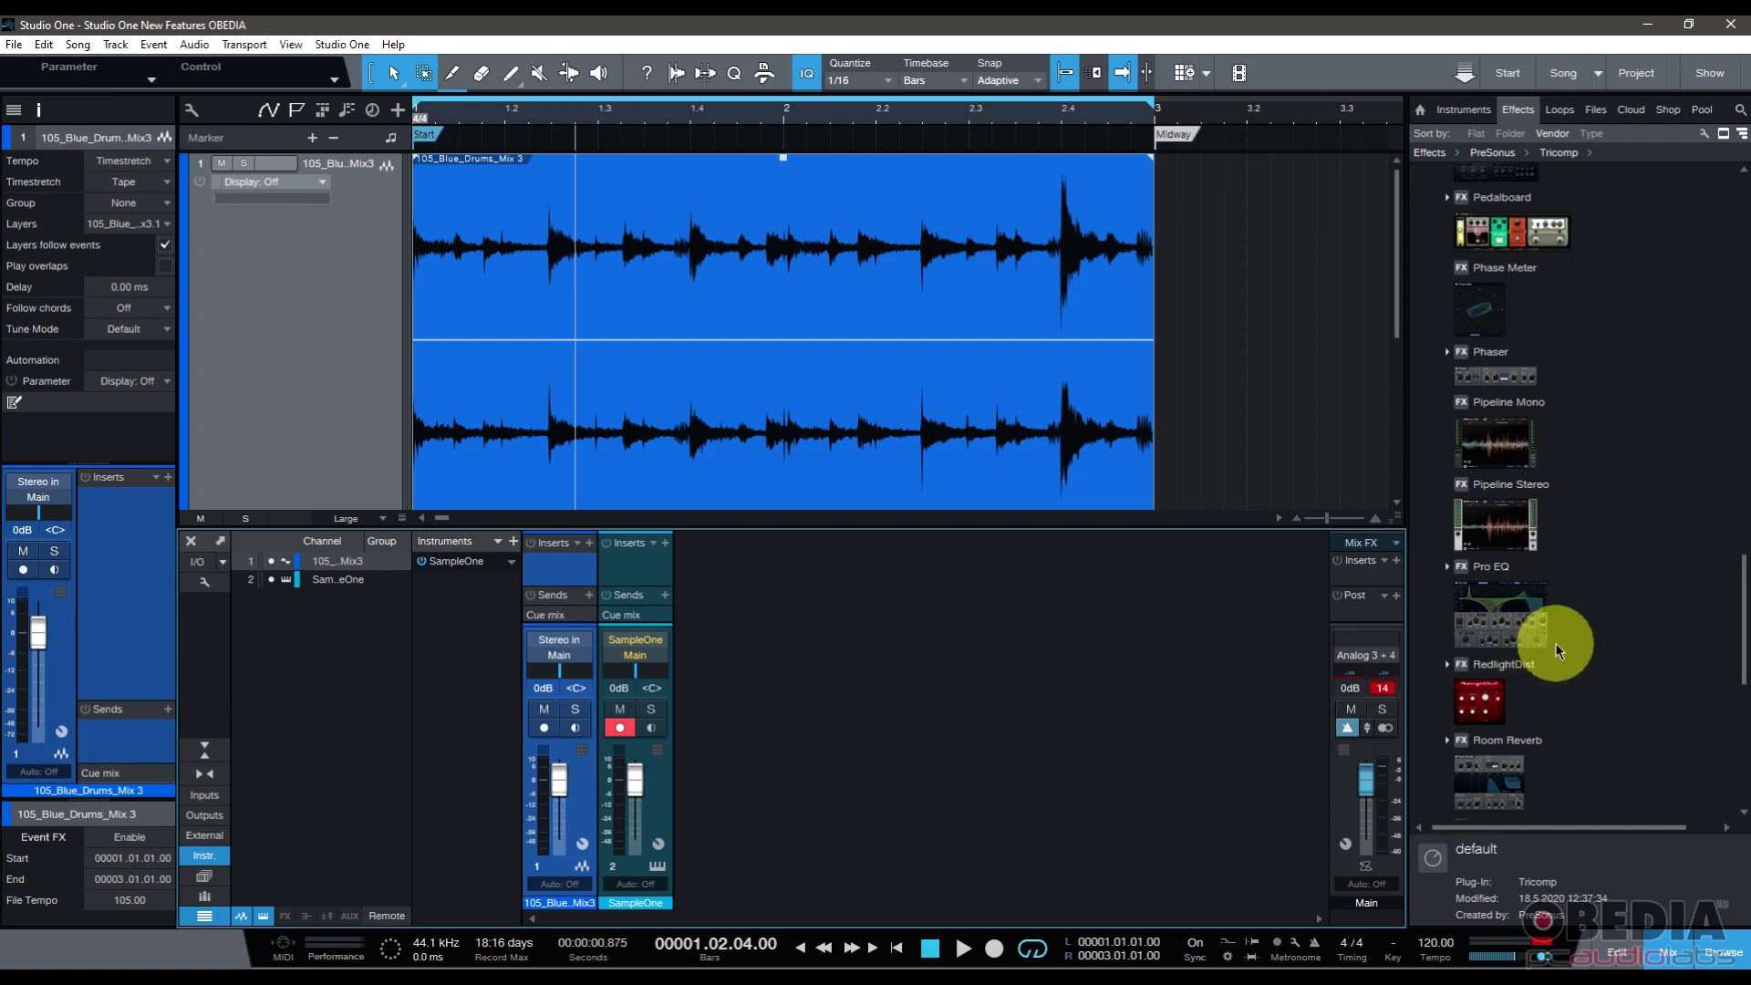
pyautogui.scroll(4, 1556, 643)
pyautogui.scroll(4, 1537, 653)
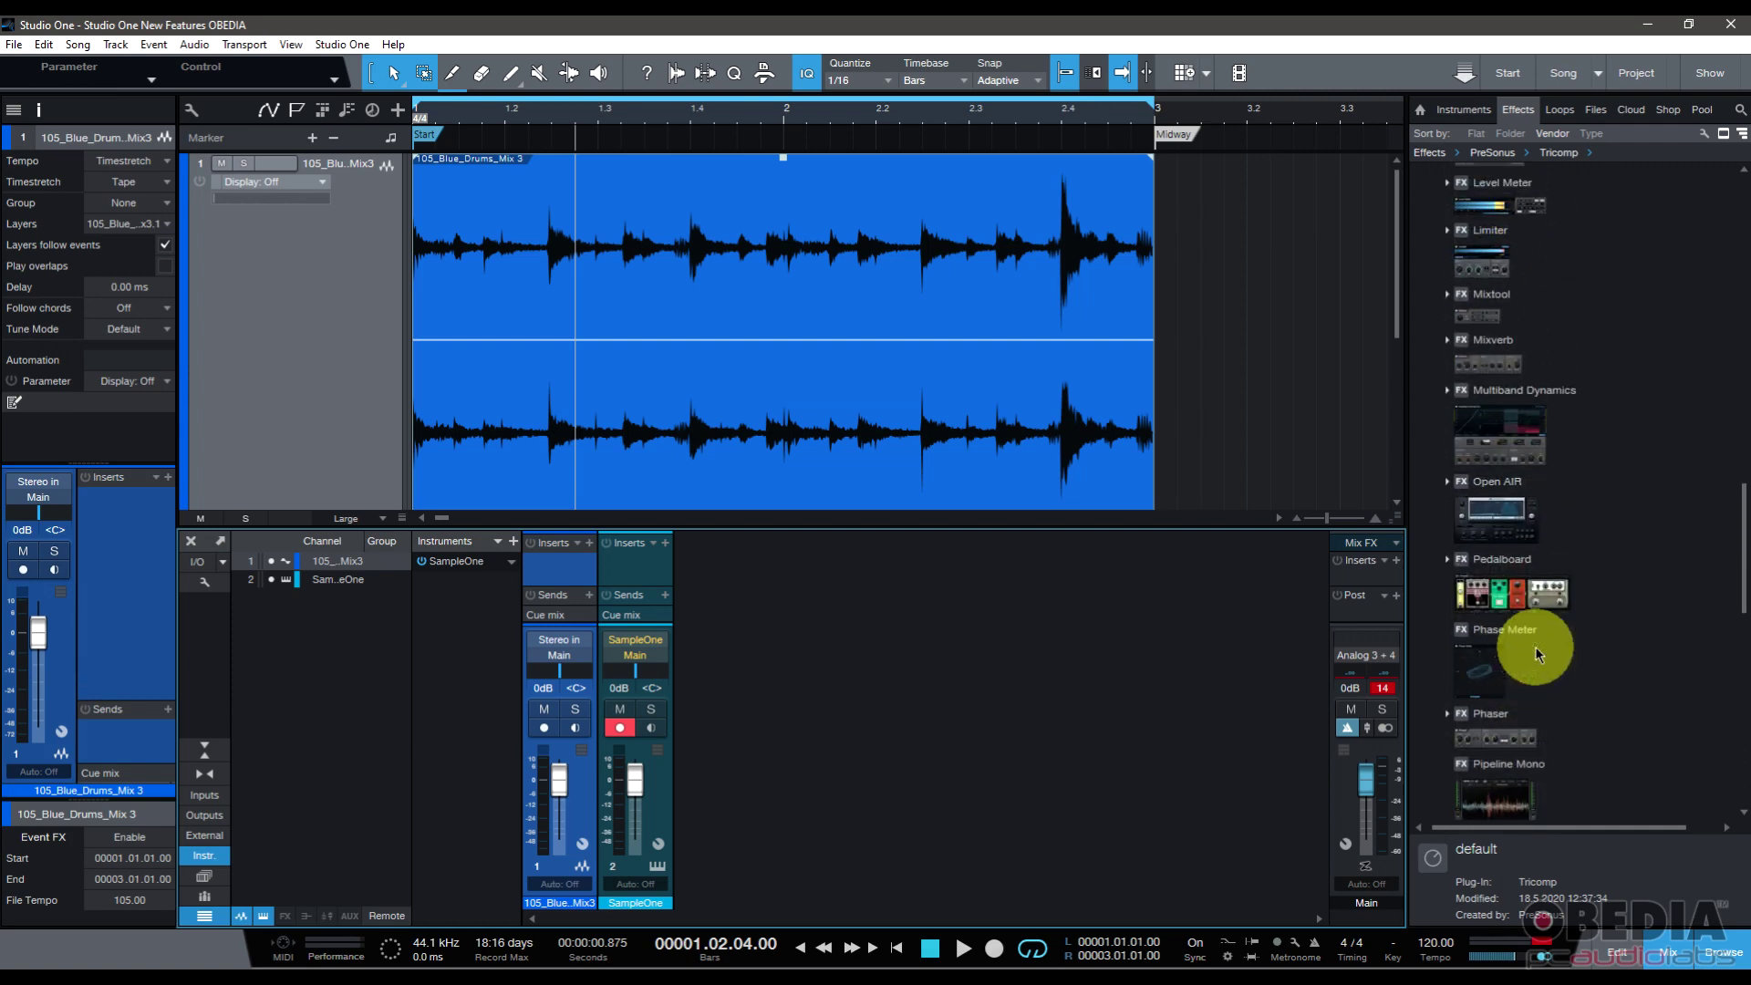
pyautogui.scroll(2, 1535, 646)
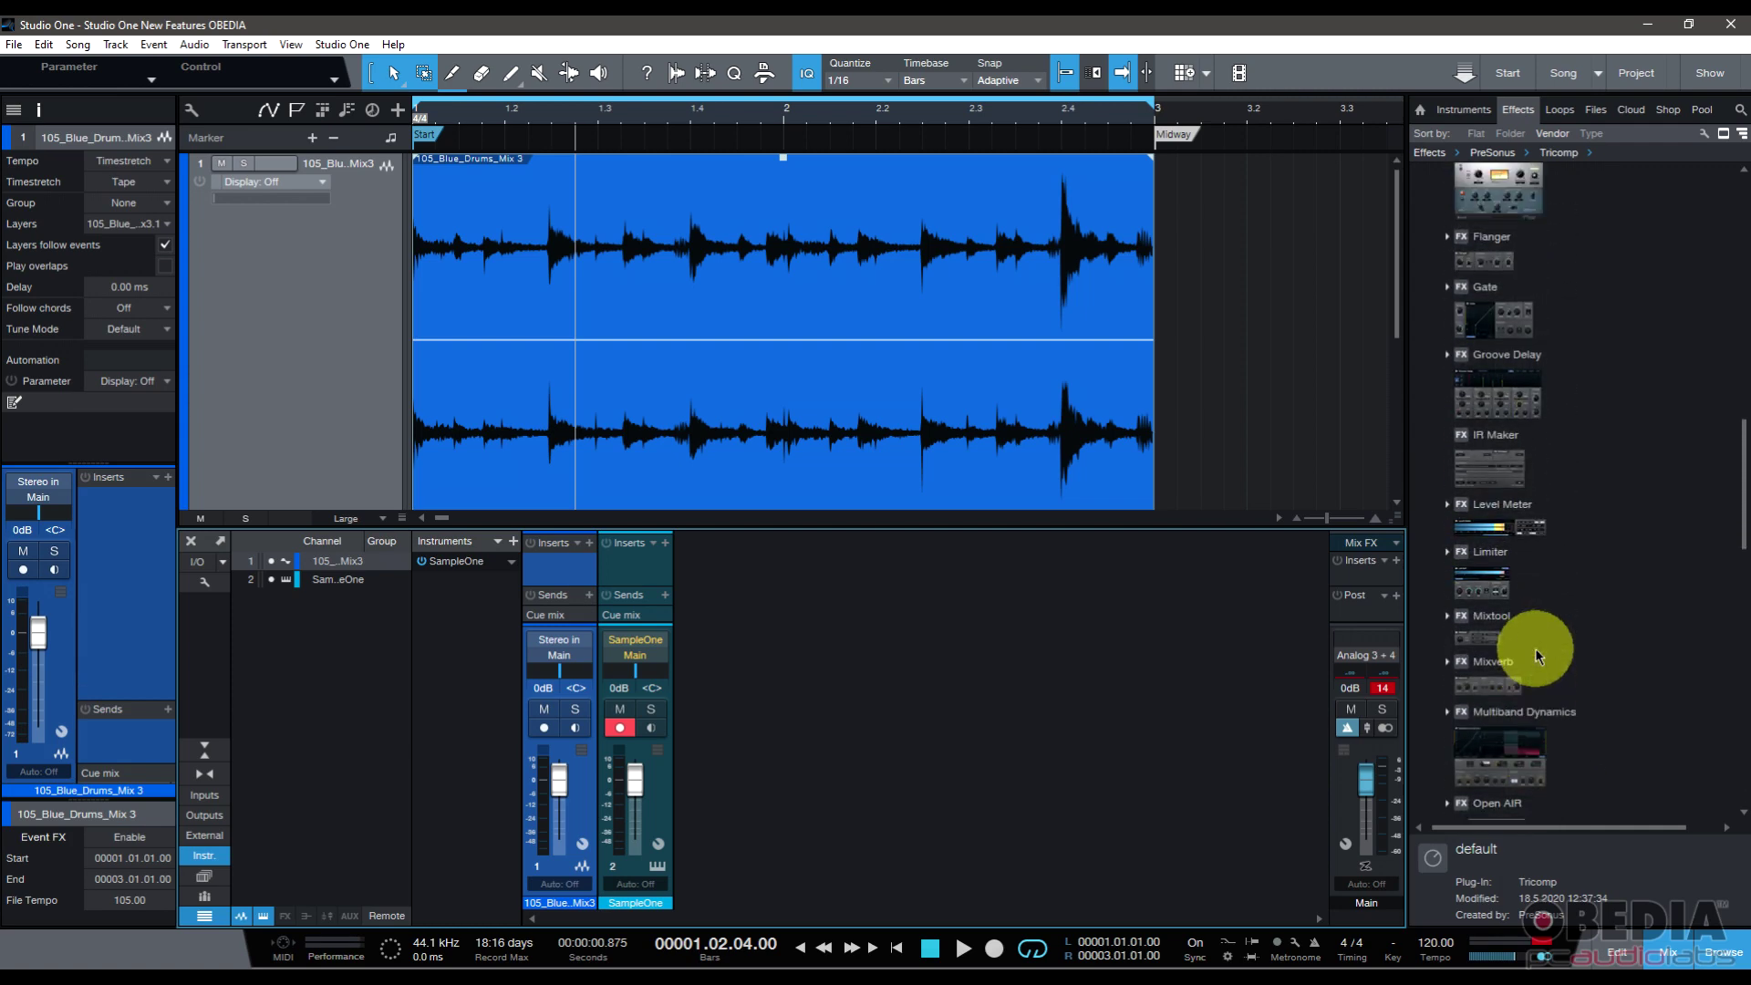
# Step: Resize the browser and drop Bitcrusher onto the 105_Blue_Drums_Mix 3 track's inserts
pyautogui.moveTo(1409, 462); pyautogui.dragTo(753, 551)
pyautogui.scroll(8, 885, 590)
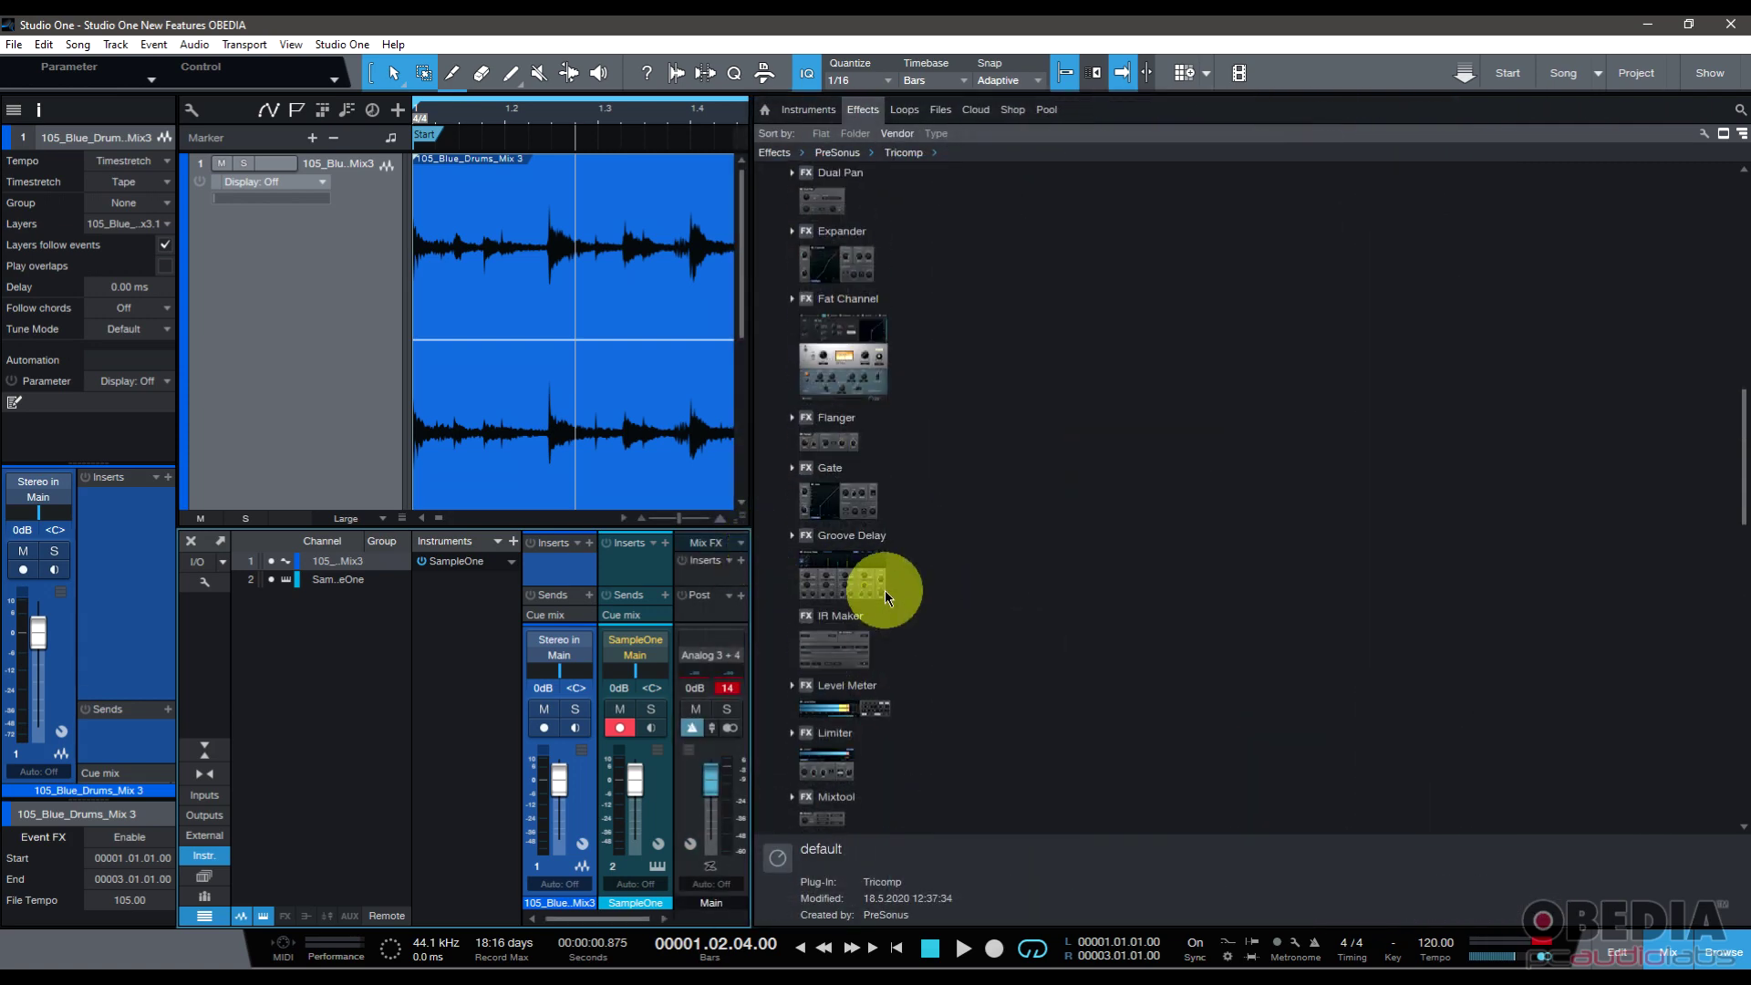
pyautogui.scroll(2, 885, 589)
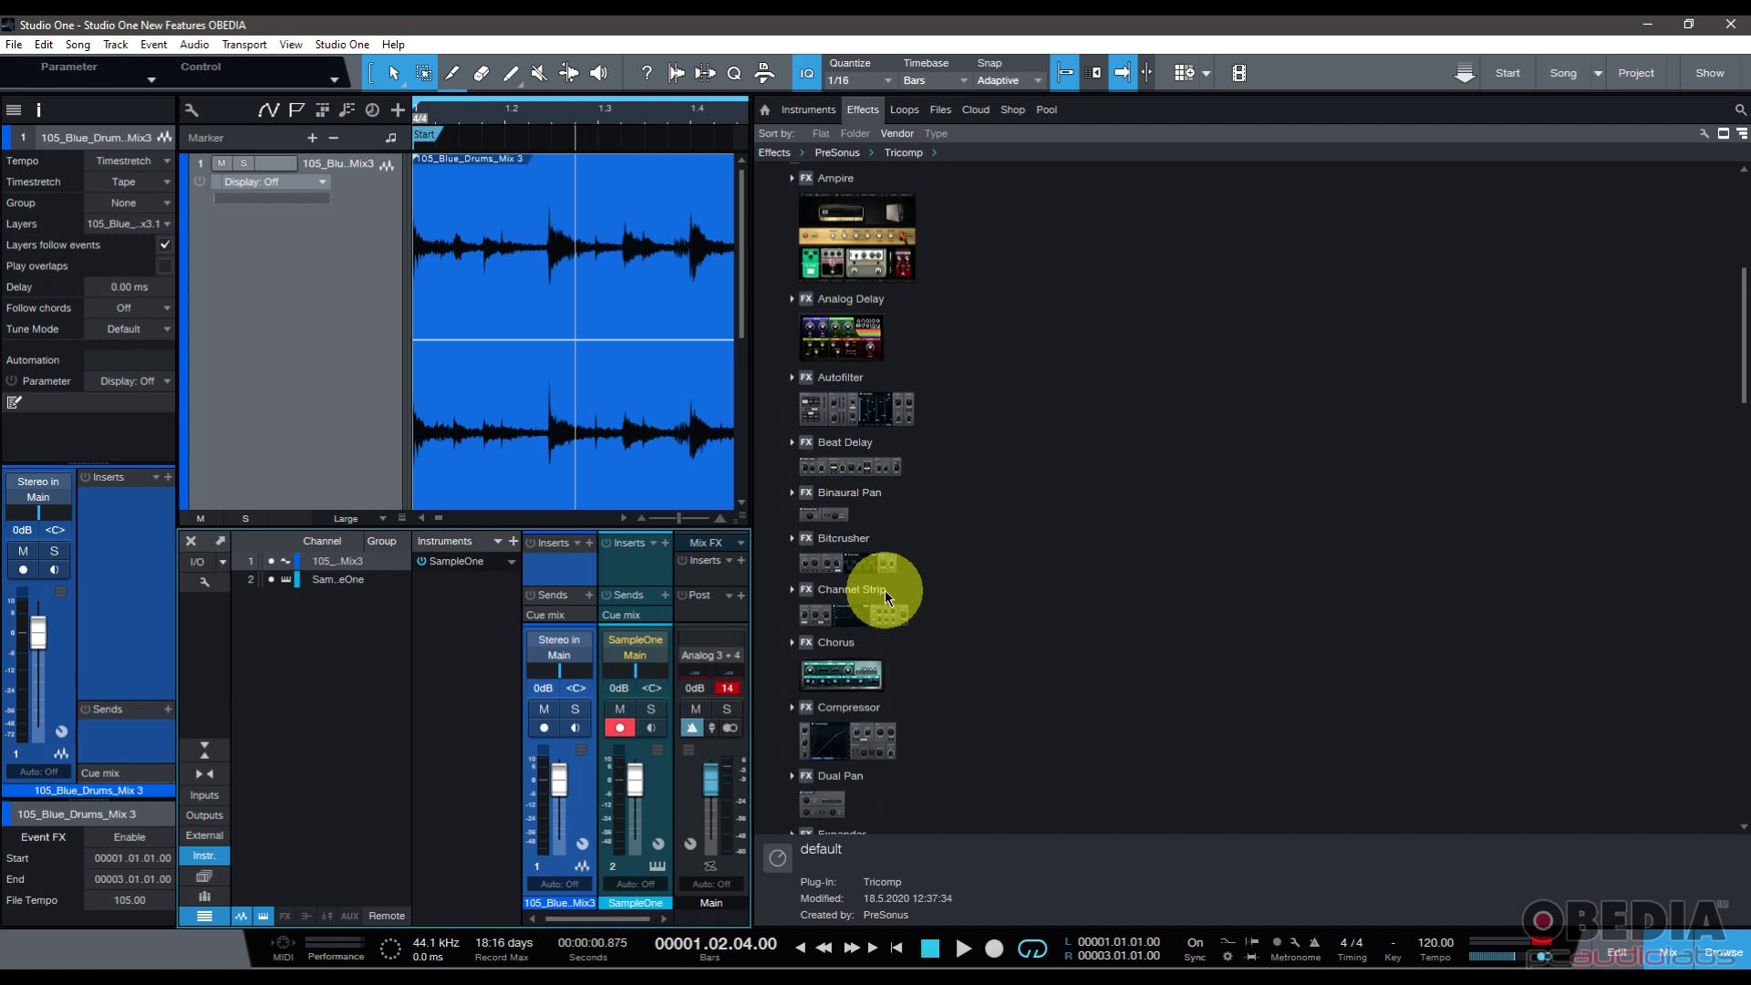
pyautogui.click(884, 590)
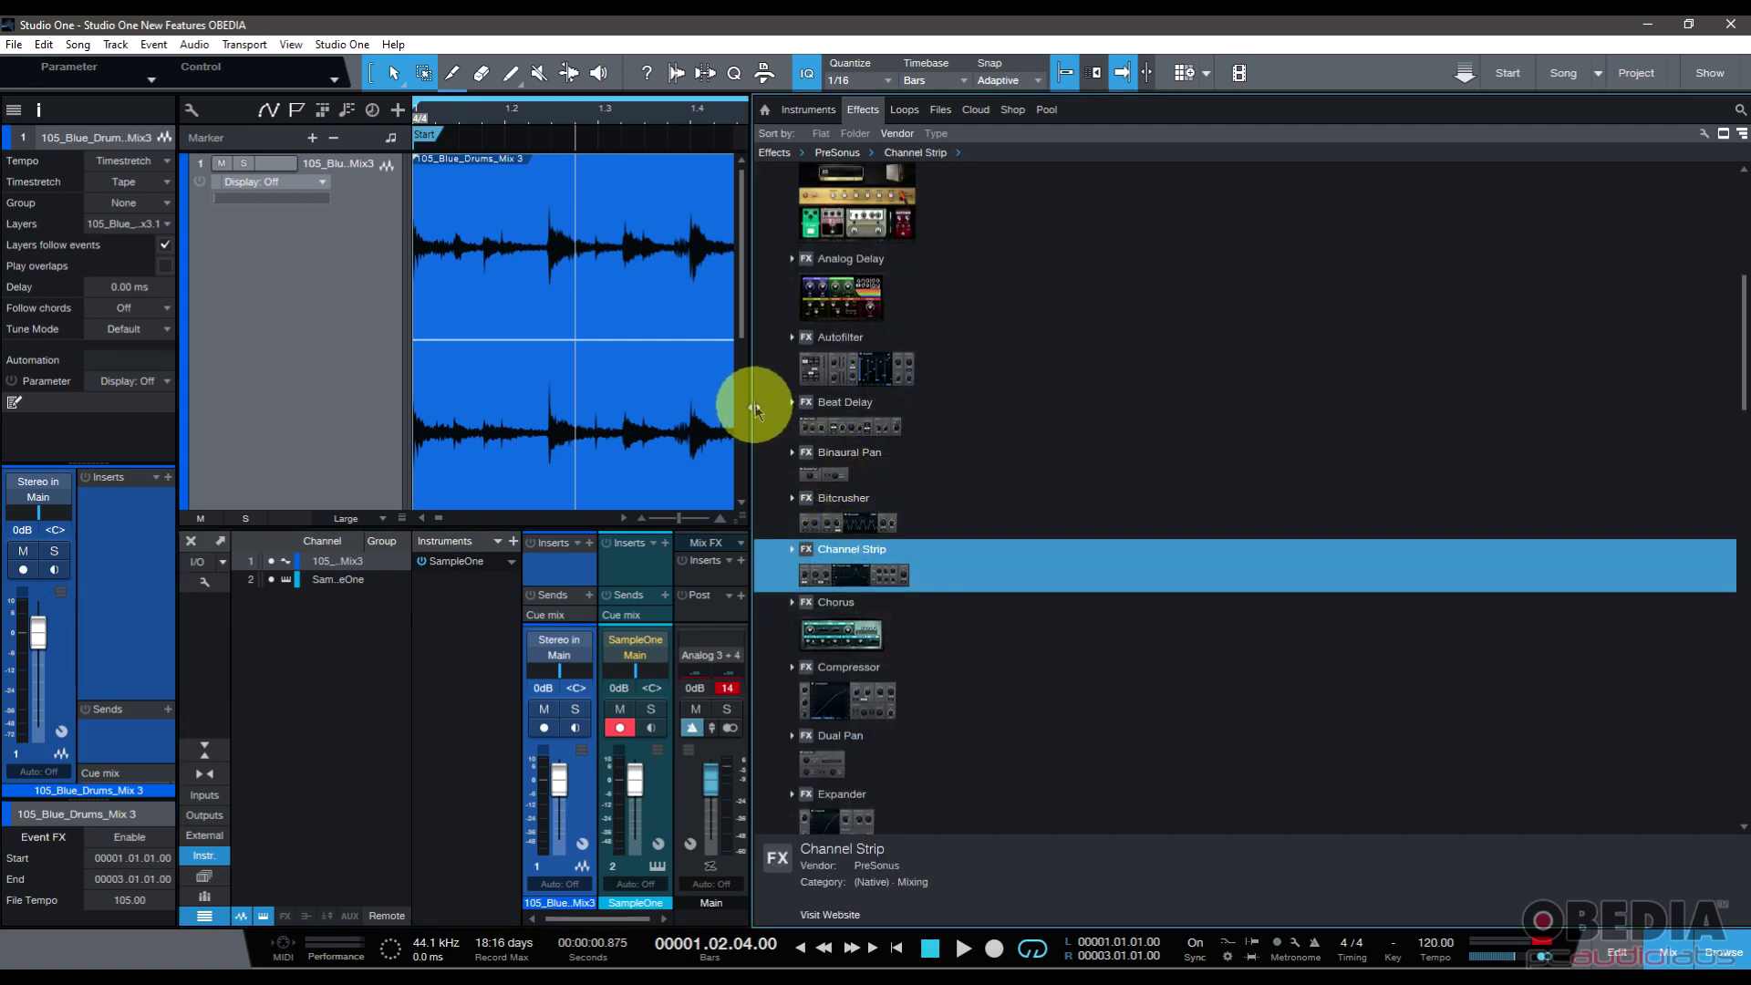
pyautogui.moveTo(755, 402); pyautogui.dragTo(1281, 419)
pyautogui.scroll(2, 1551, 644)
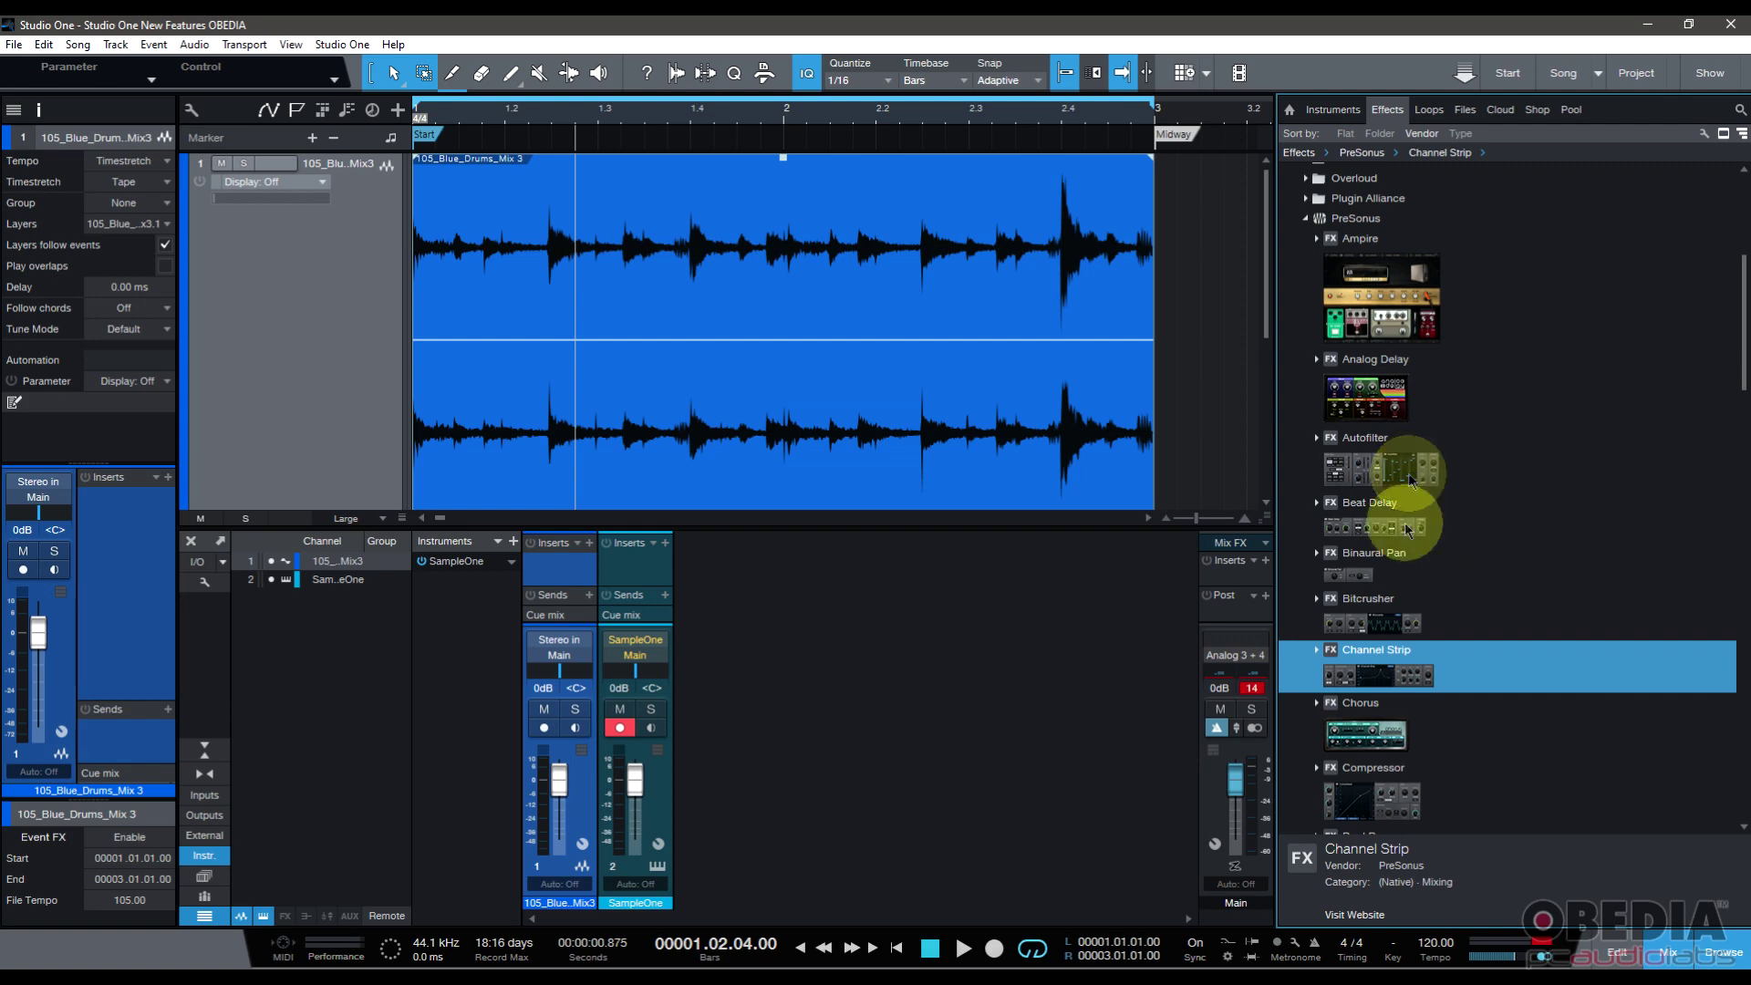
pyautogui.scroll(-1, 1454, 567)
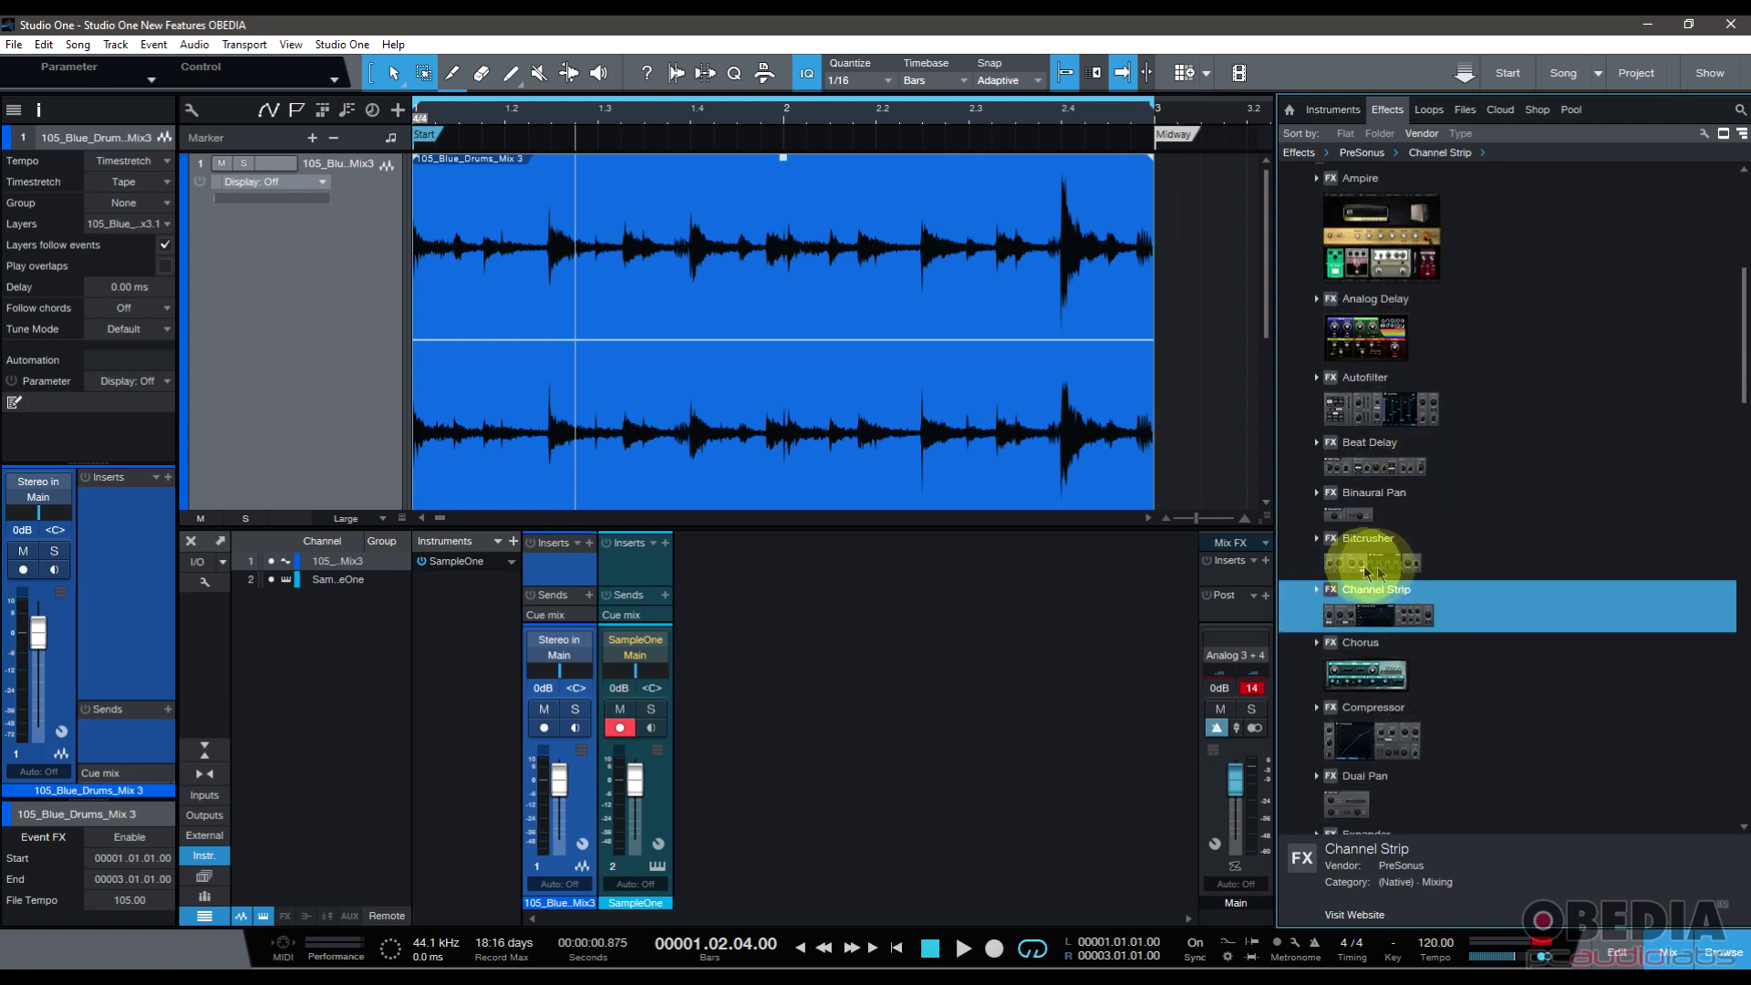
pyautogui.moveTo(1401, 563); pyautogui.dragTo(758, 374)
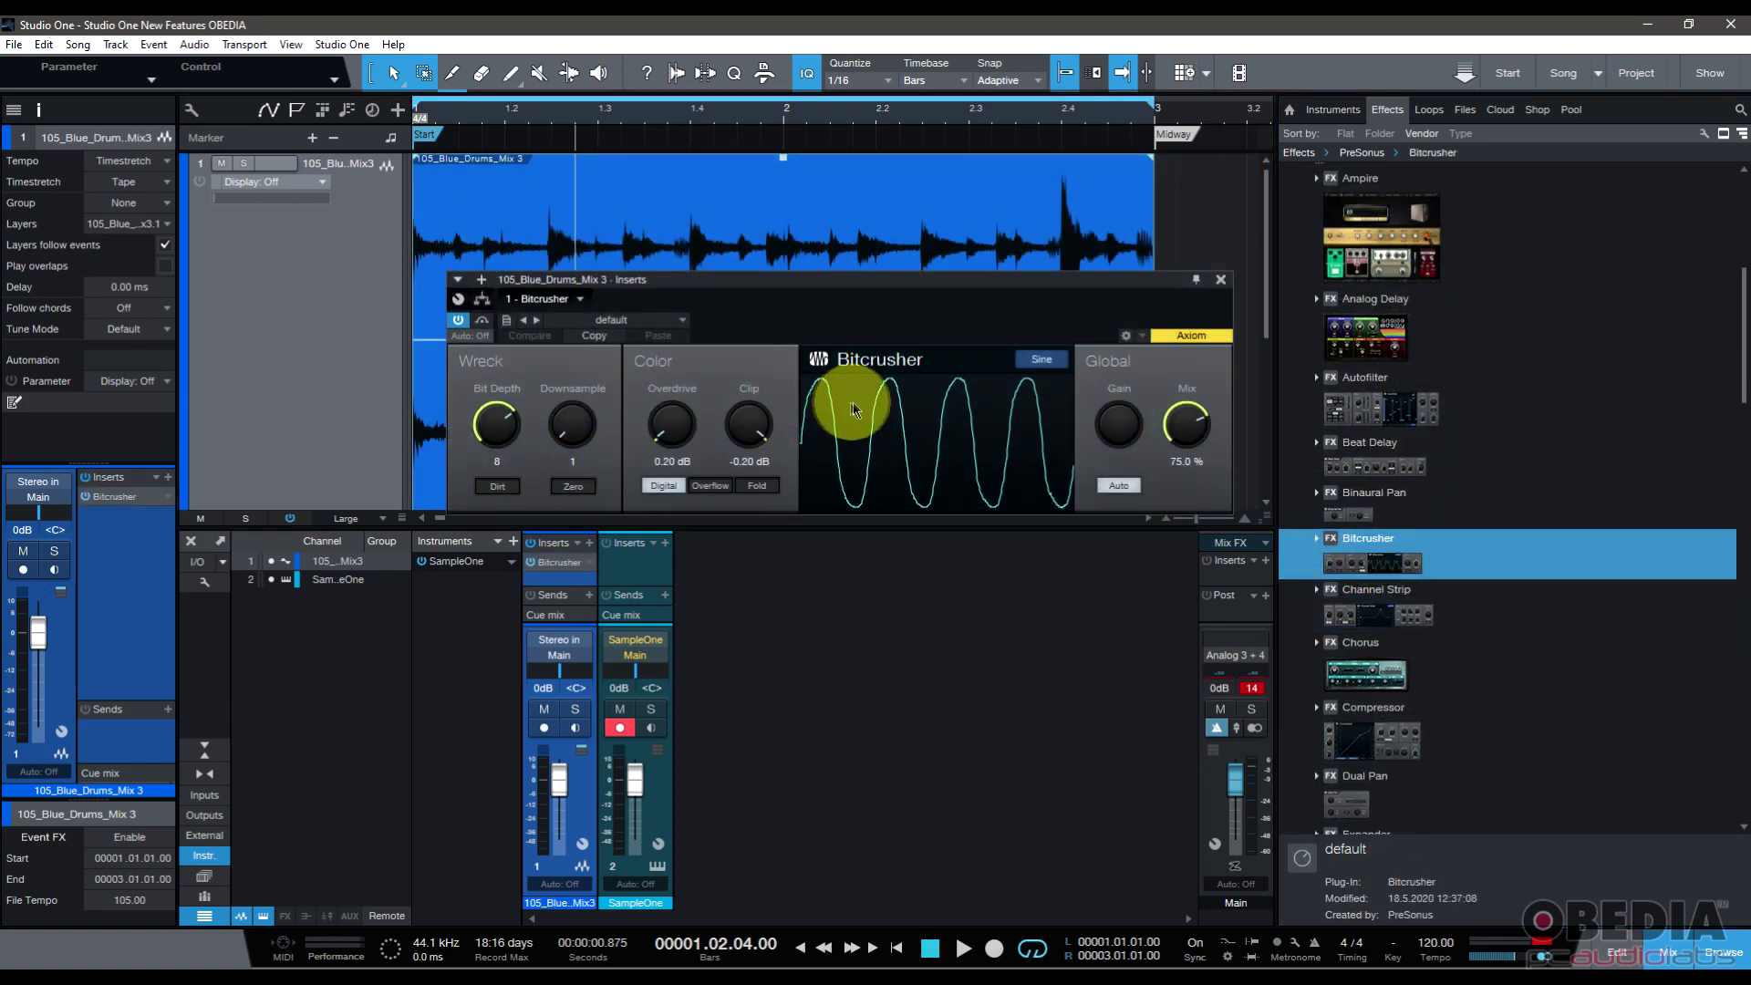
# Step: Move the Bitcrusher window up and add Dual Pan, Expander and Flanger to the drum inserts
pyautogui.moveTo(819, 290); pyautogui.dragTo(720, 244)
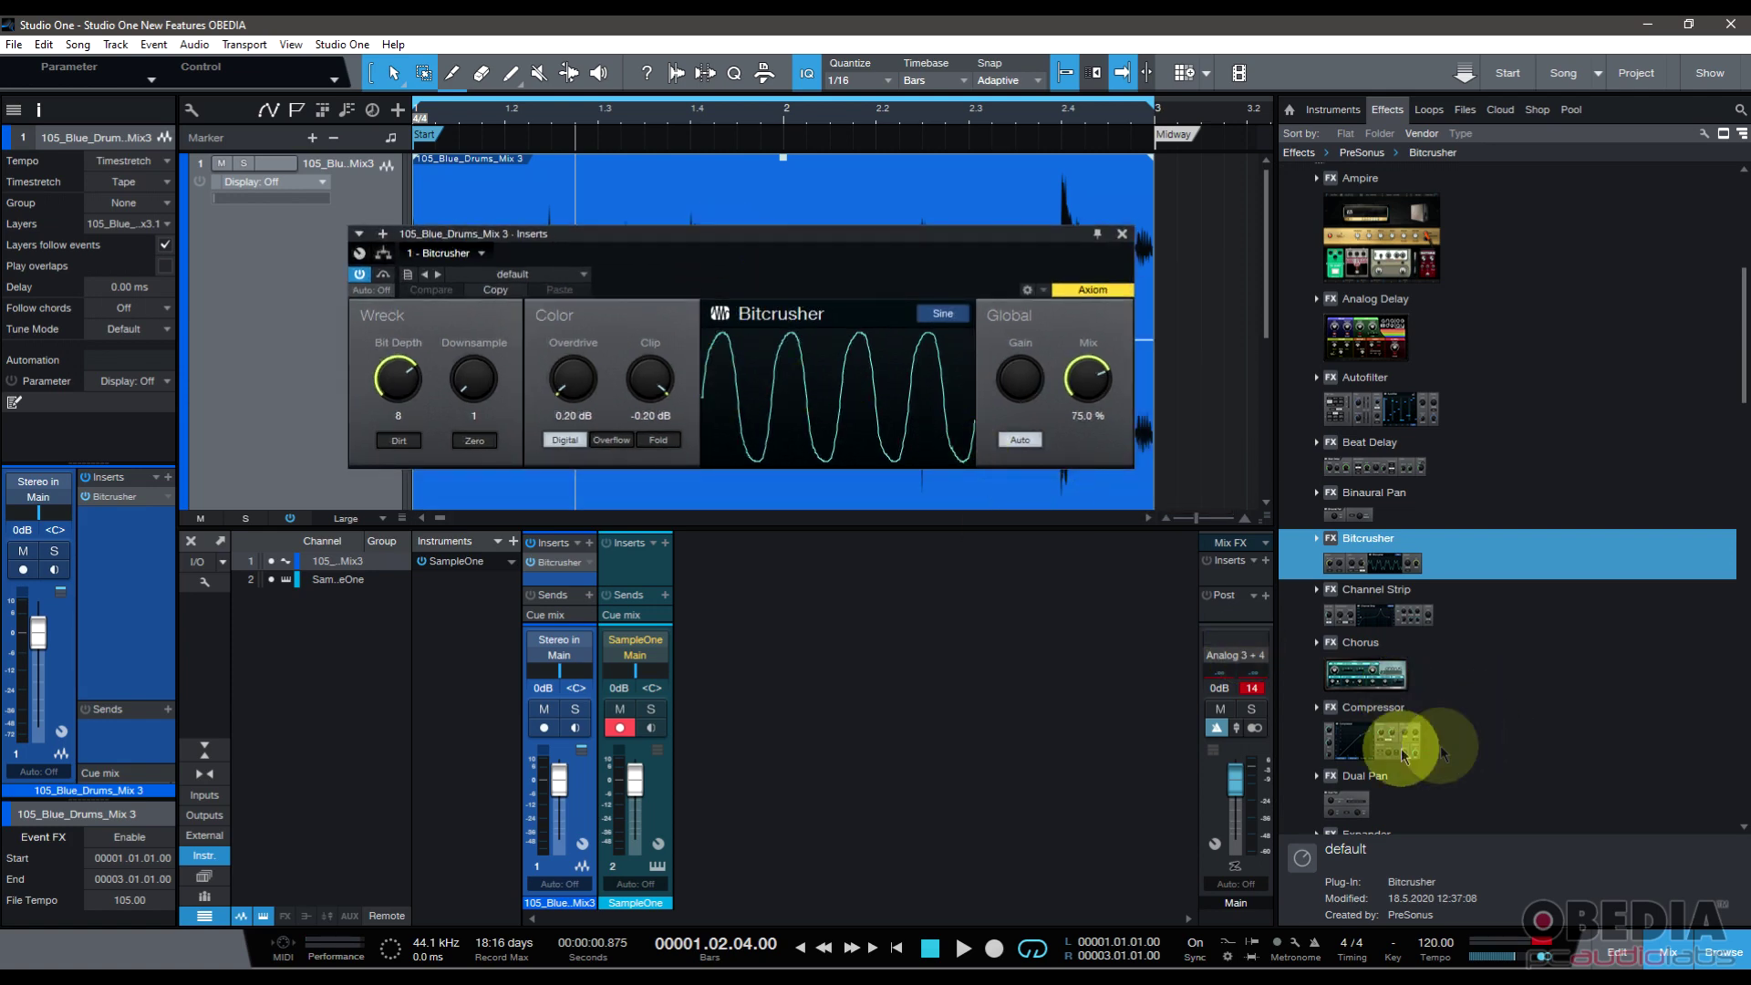
pyautogui.click(1361, 727)
pyautogui.scroll(-1, 1413, 718)
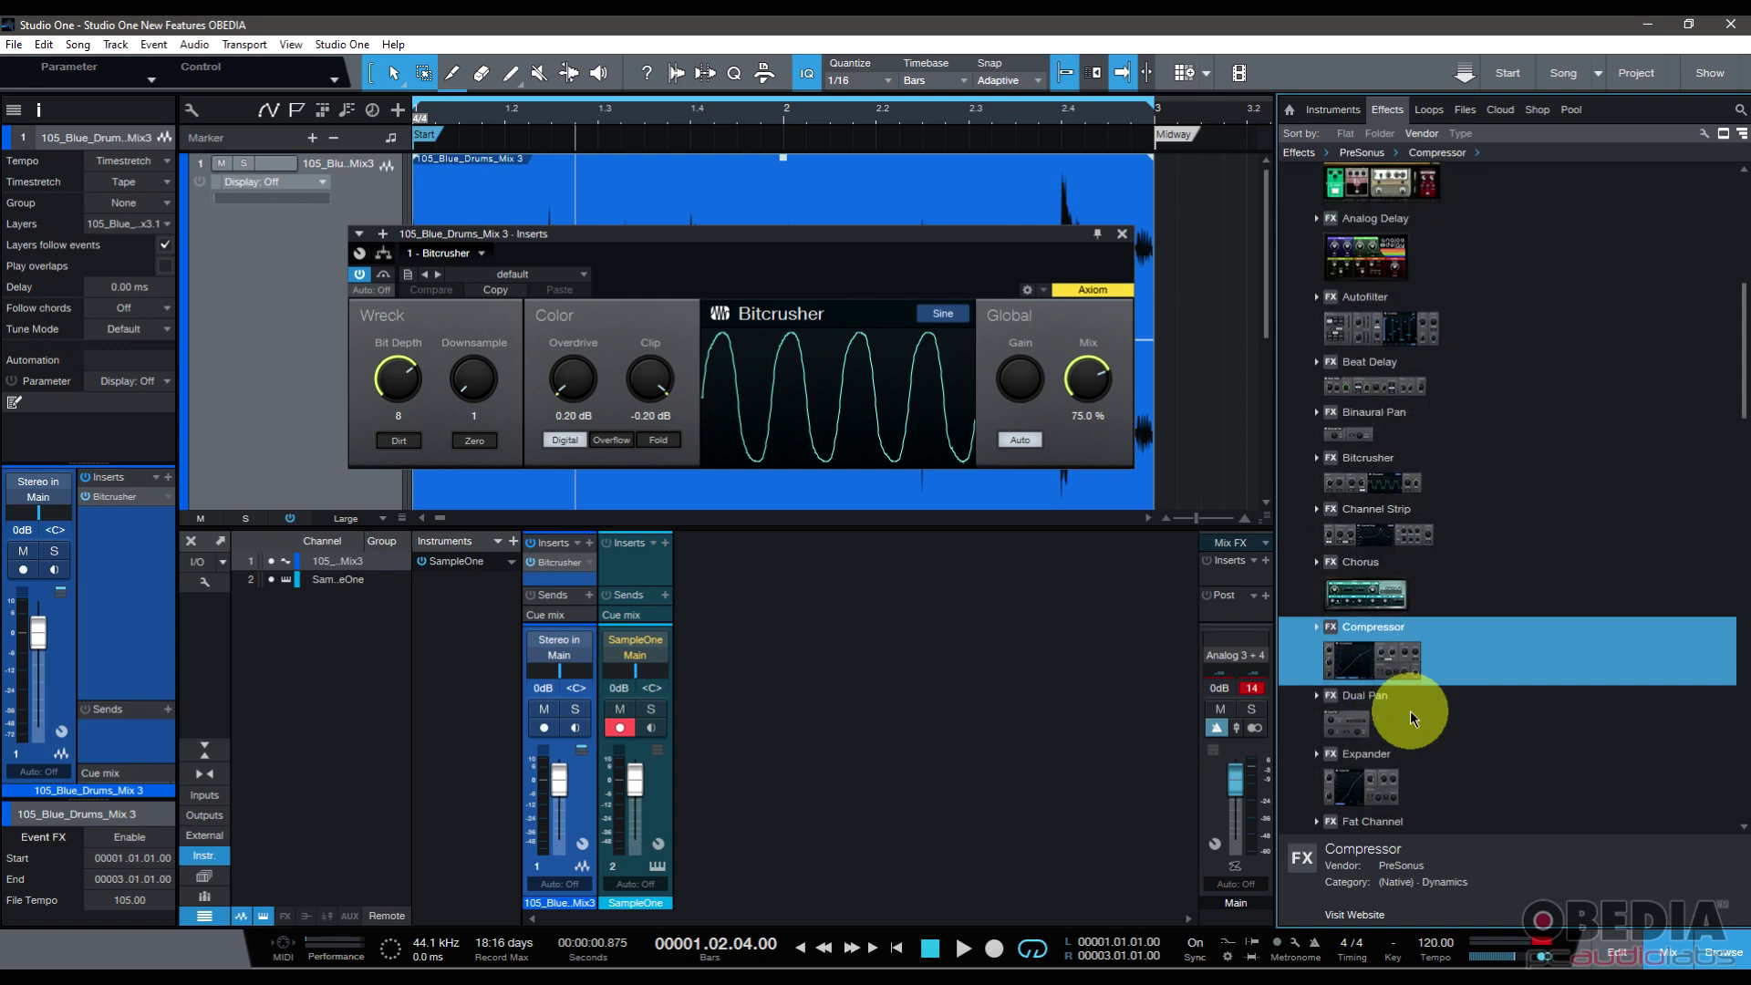
pyautogui.moveTo(1357, 727); pyautogui.dragTo(1122, 481)
pyautogui.moveTo(1423, 798); pyautogui.dragTo(953, 467)
pyautogui.scroll(-4, 1438, 672)
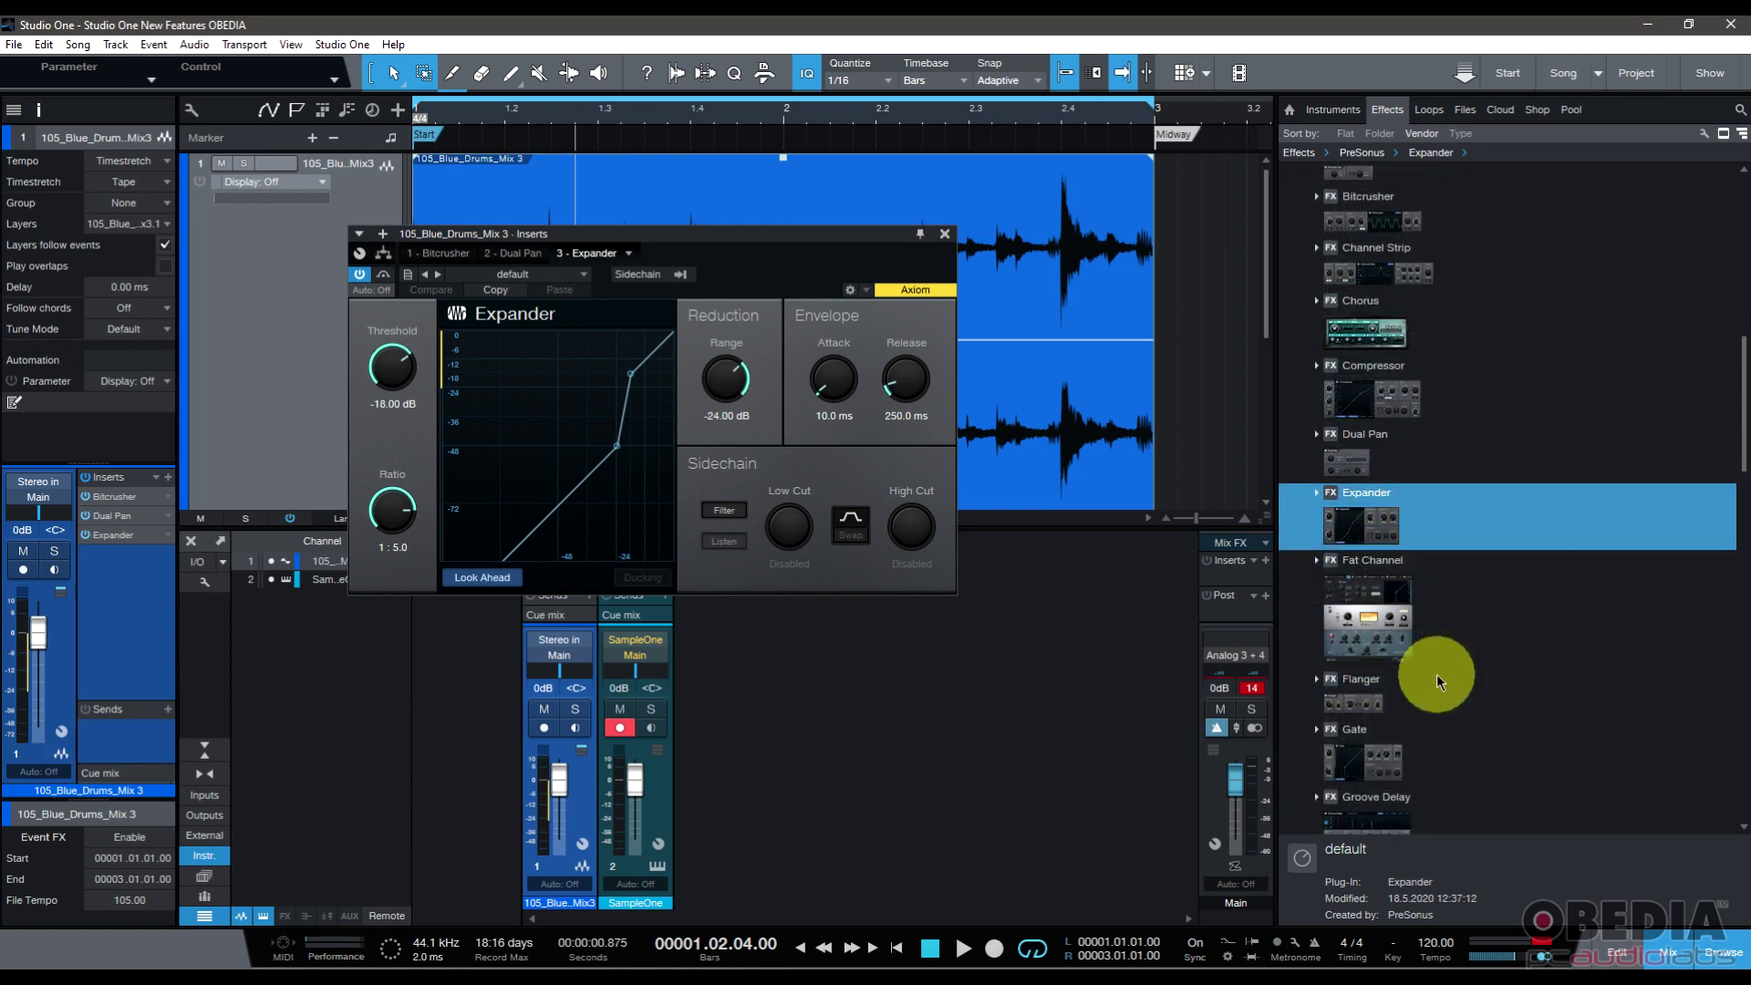
pyautogui.moveTo(1356, 655); pyautogui.dragTo(1087, 477)
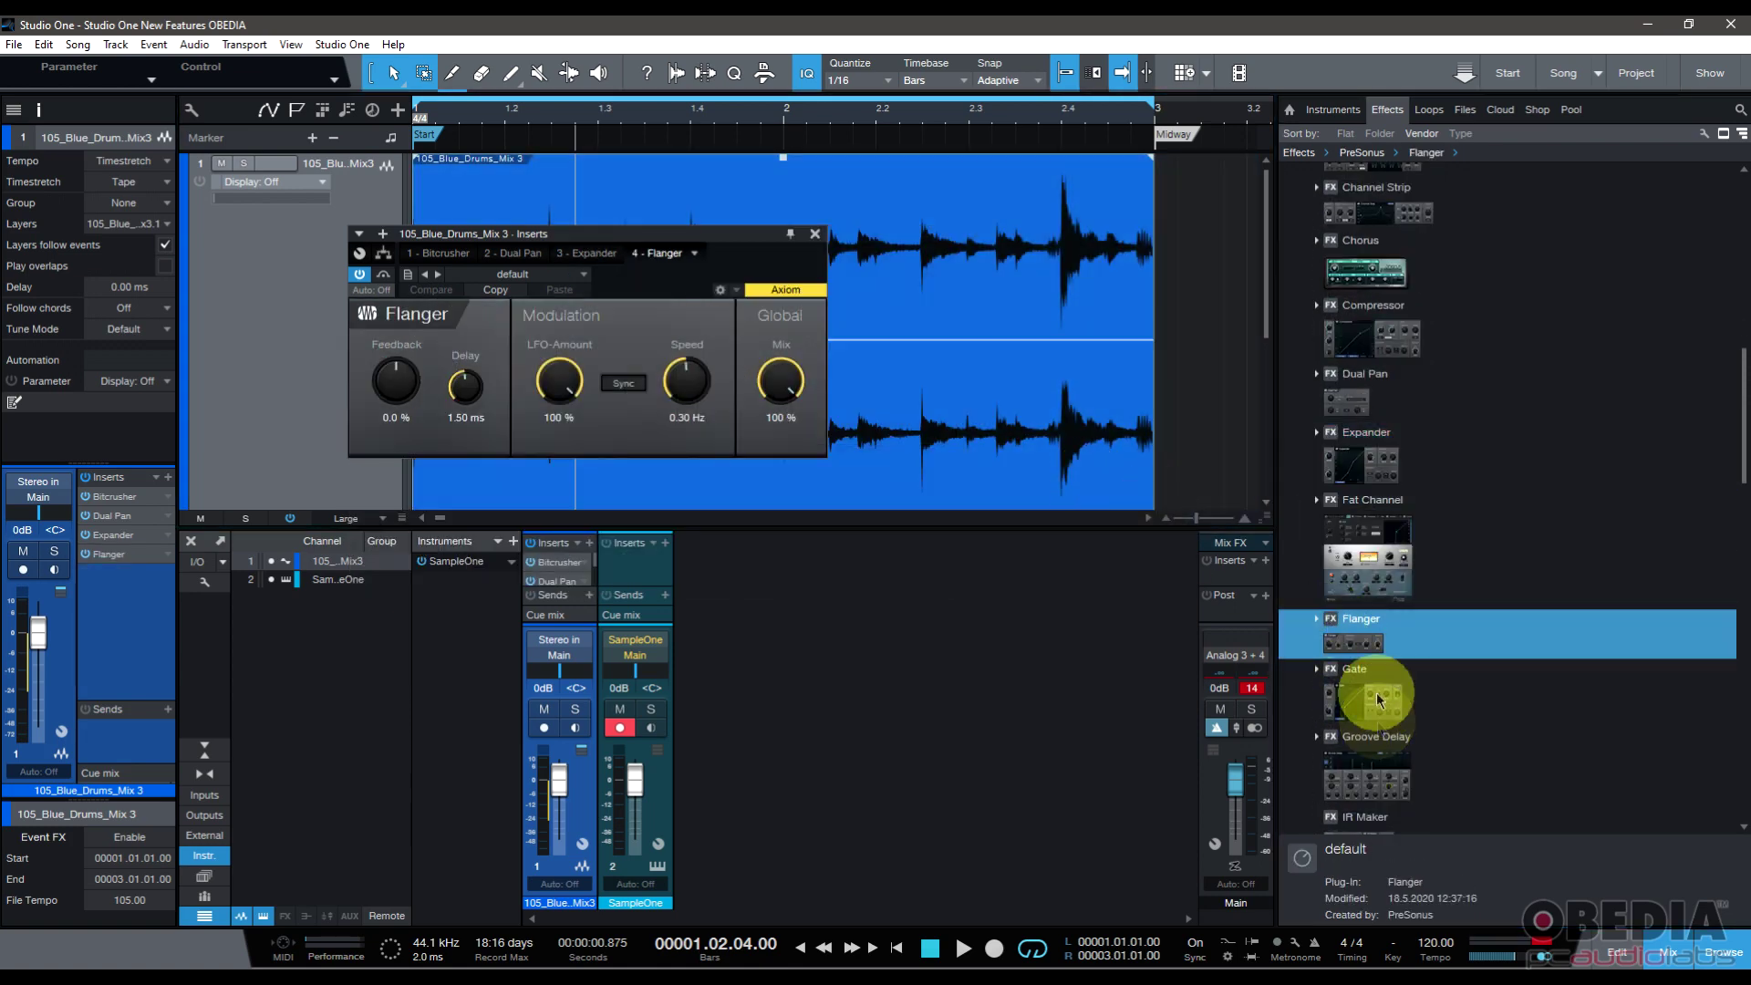
pyautogui.scroll(-1, 1437, 630)
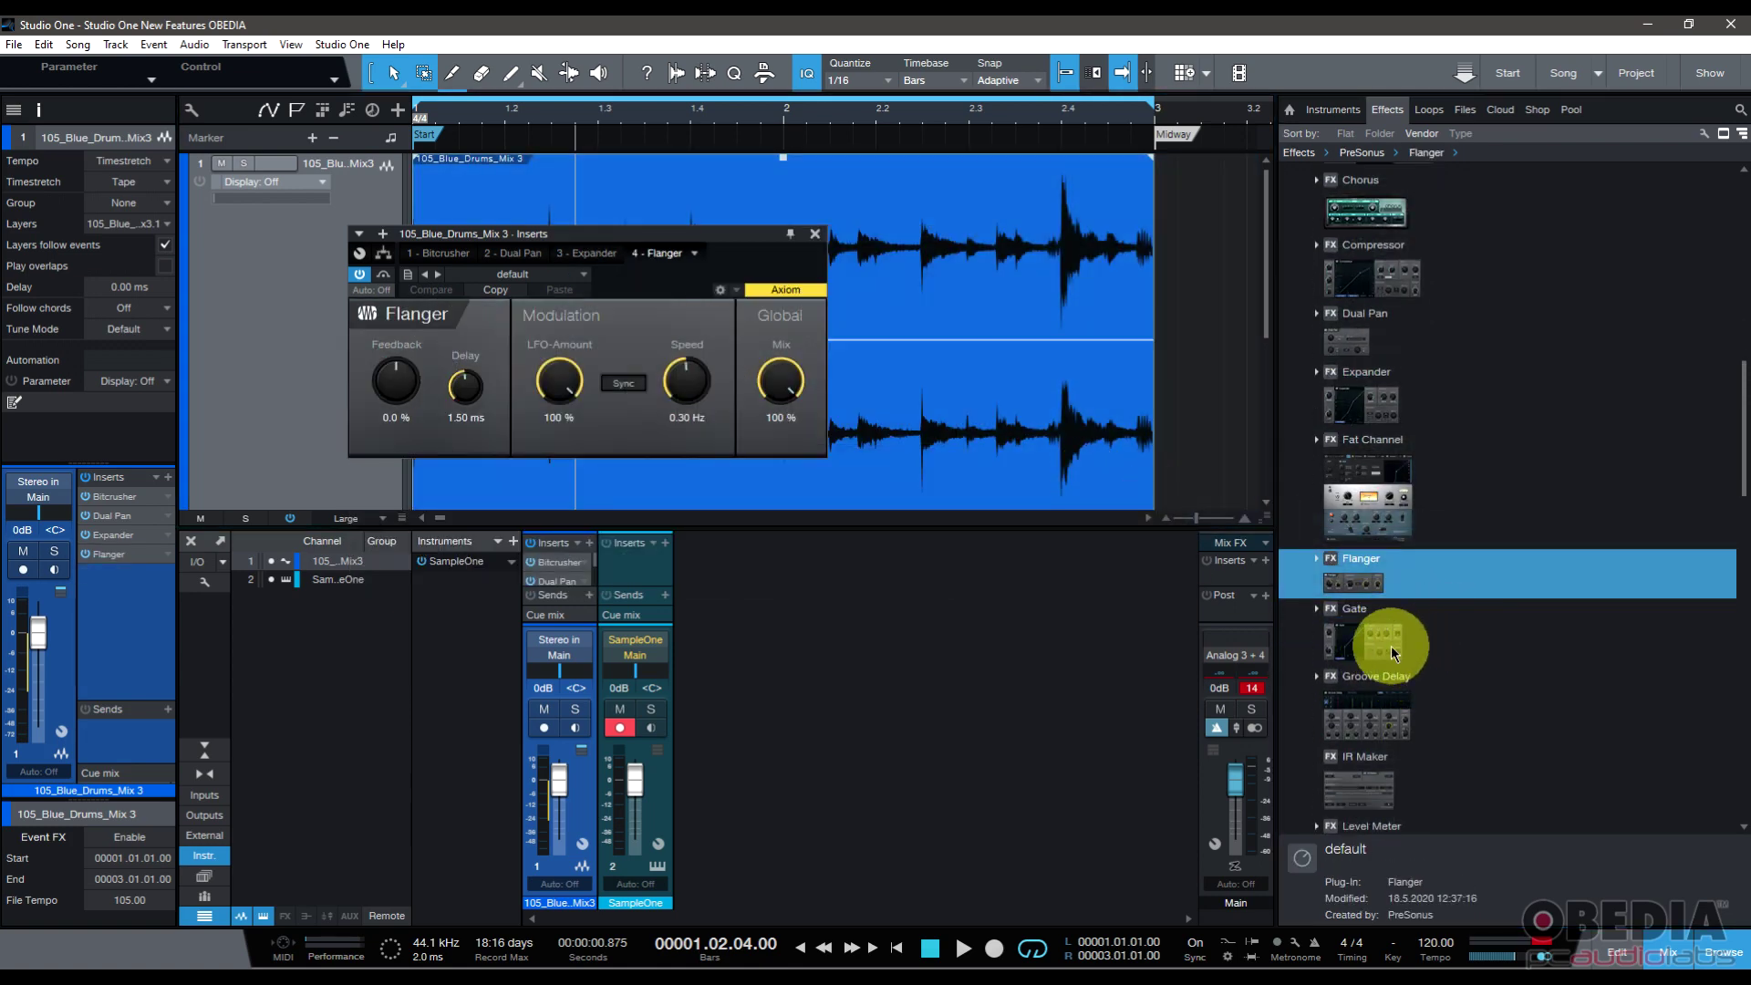
pyautogui.scroll(-1, 1423, 639)
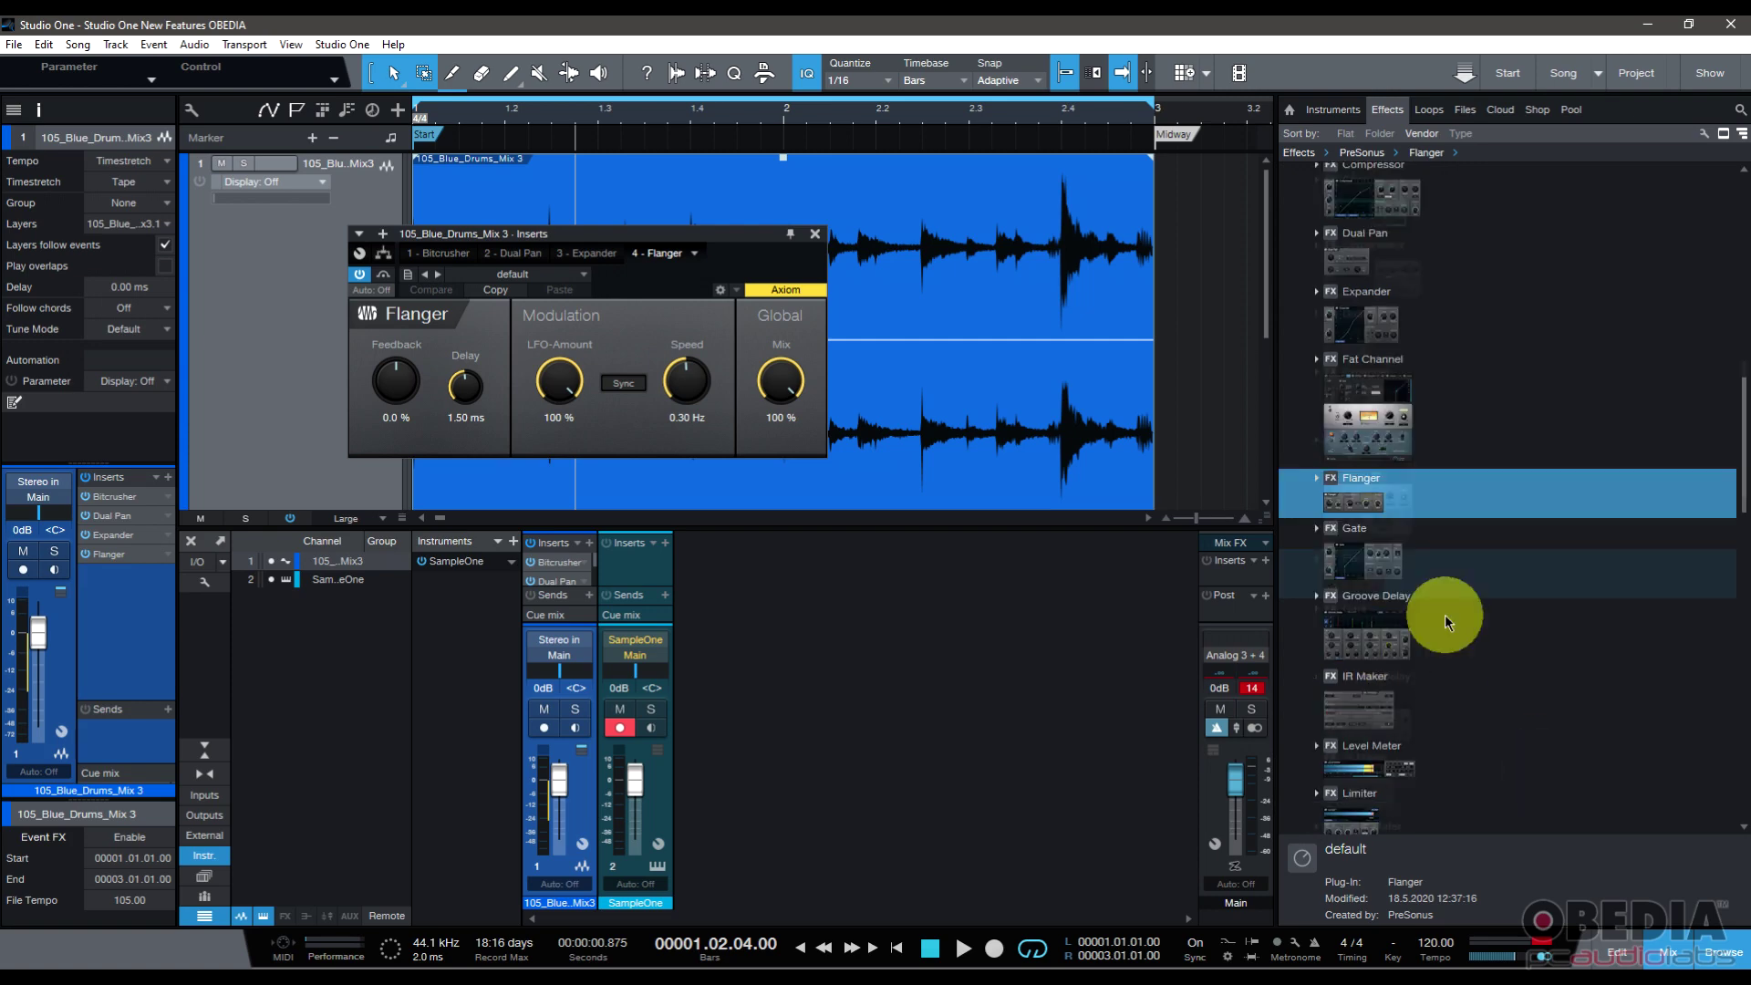
# Step: Add IR Maker, Level Meter, Mixtool and Mixverb to the insert chain, cancelling a Phaser drop
pyautogui.moveTo(1388, 703); pyautogui.dragTo(973, 422)
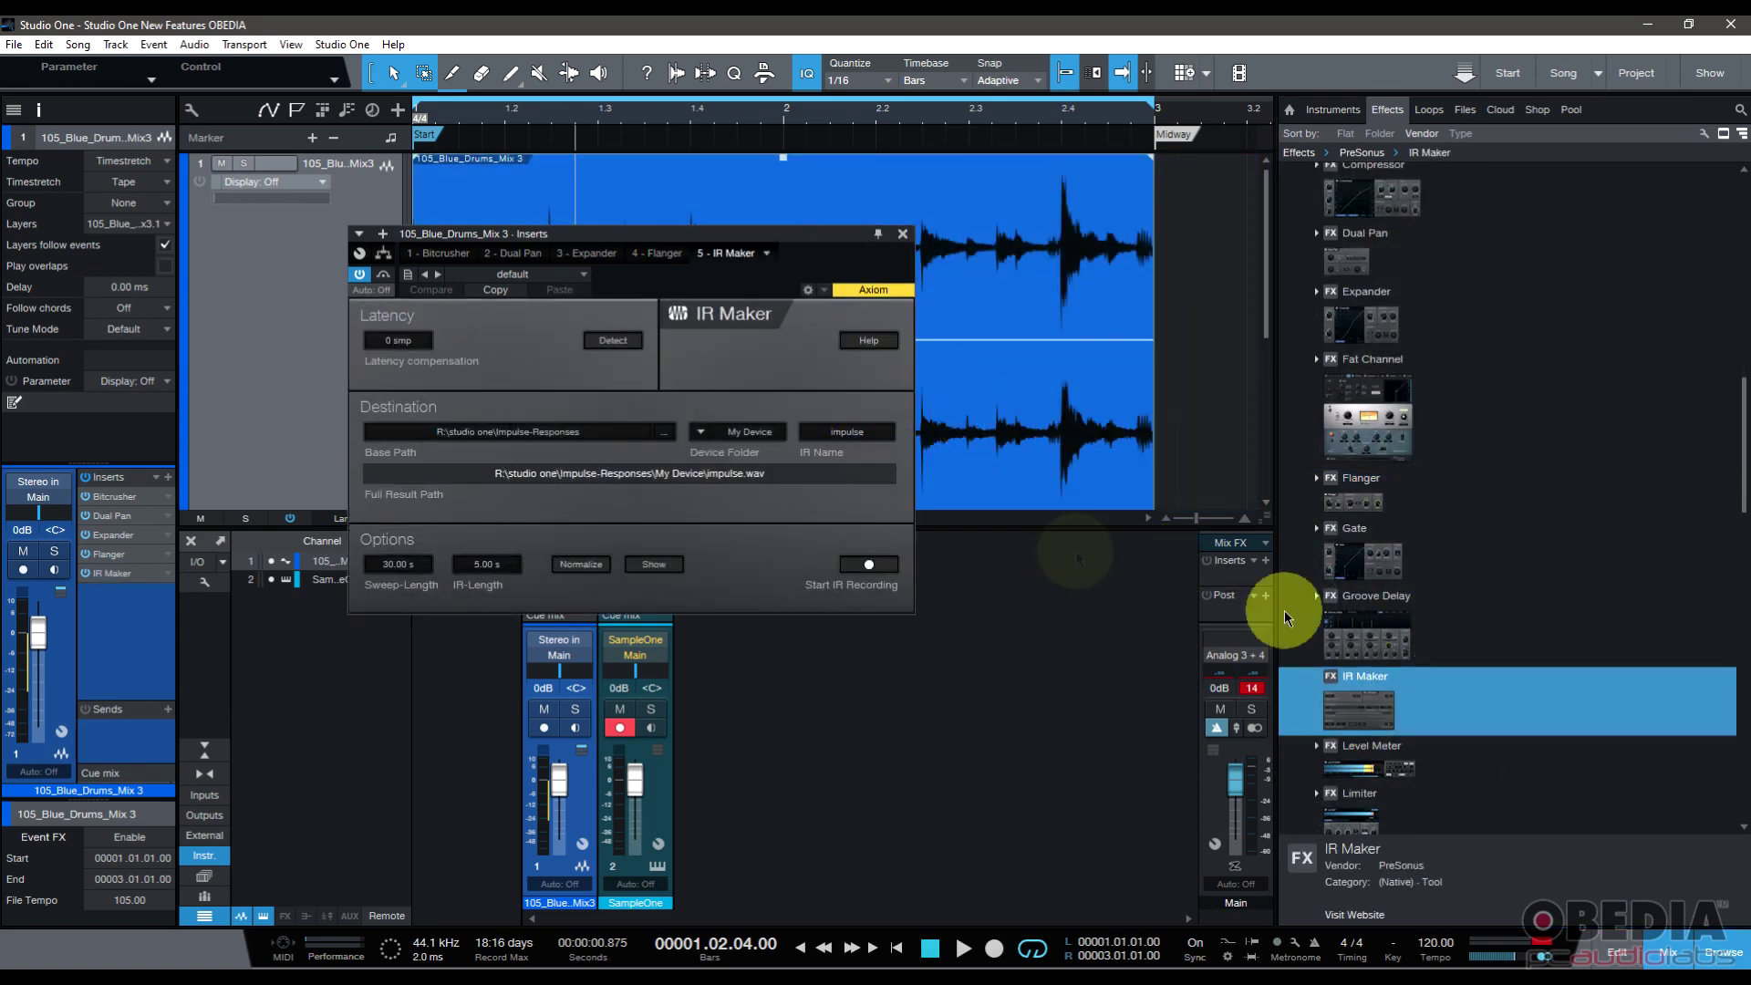
pyautogui.scroll(-3, 1441, 620)
pyautogui.moveTo(1346, 613); pyautogui.dragTo(963, 394)
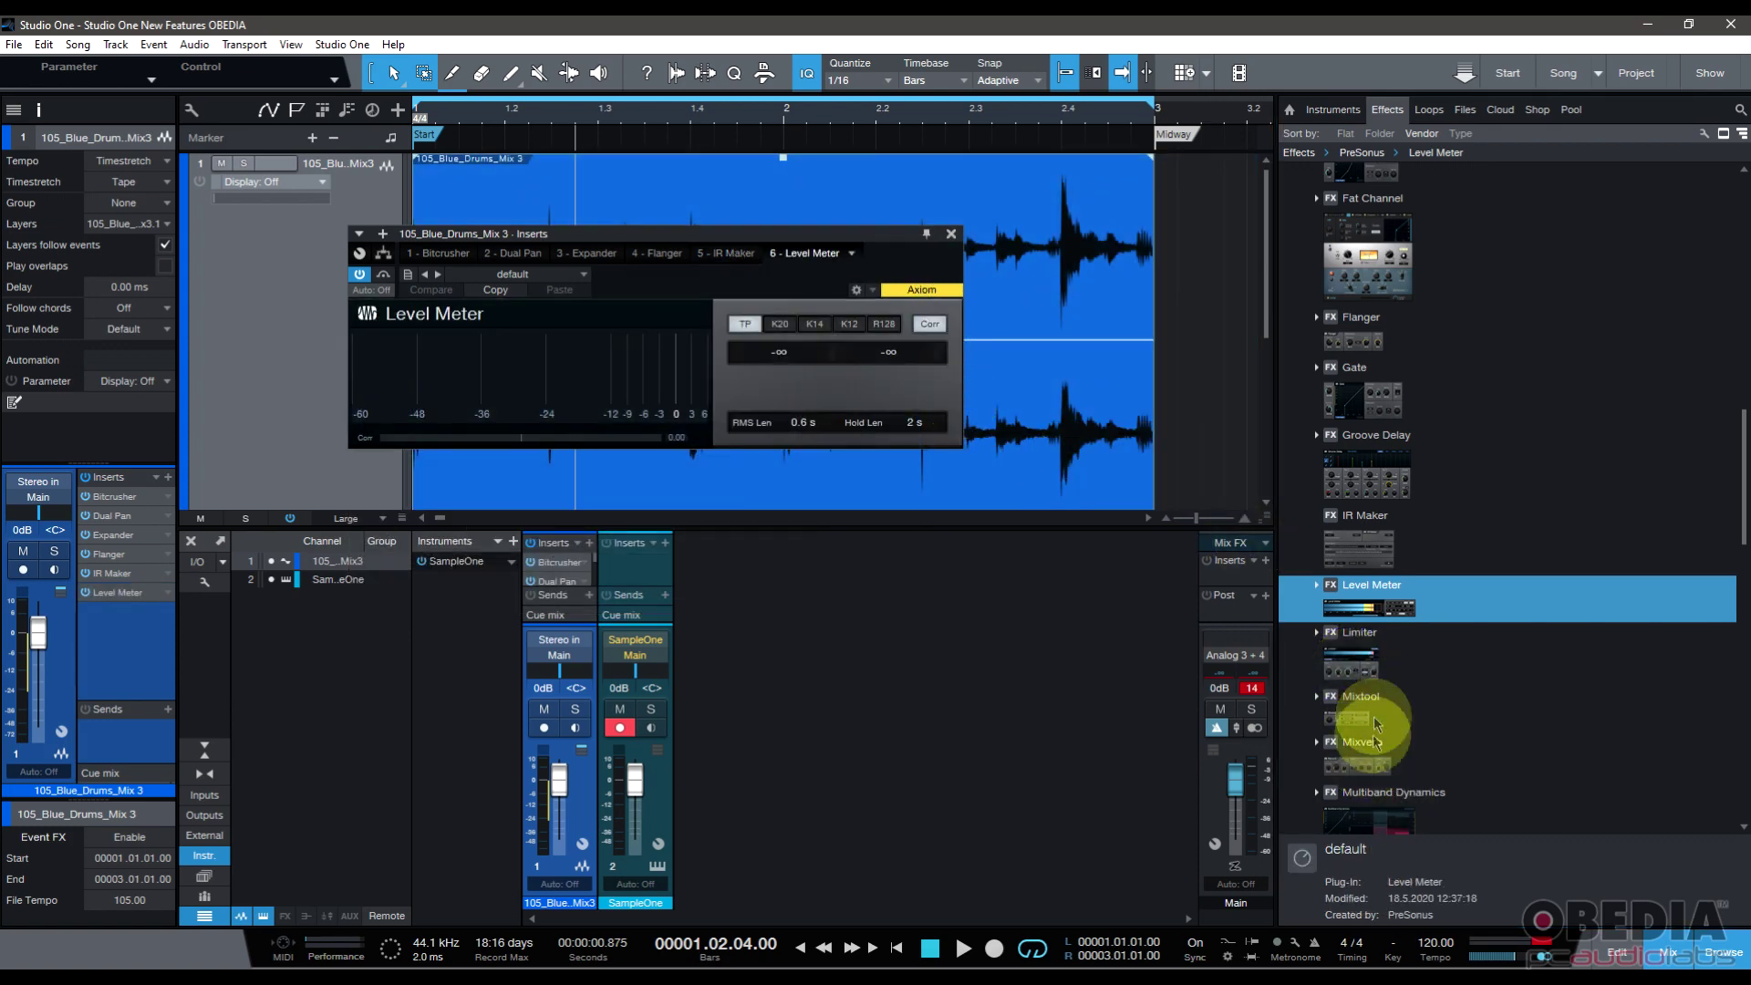
pyautogui.moveTo(1352, 707); pyautogui.dragTo(1058, 438)
pyautogui.scroll(-3, 1383, 591)
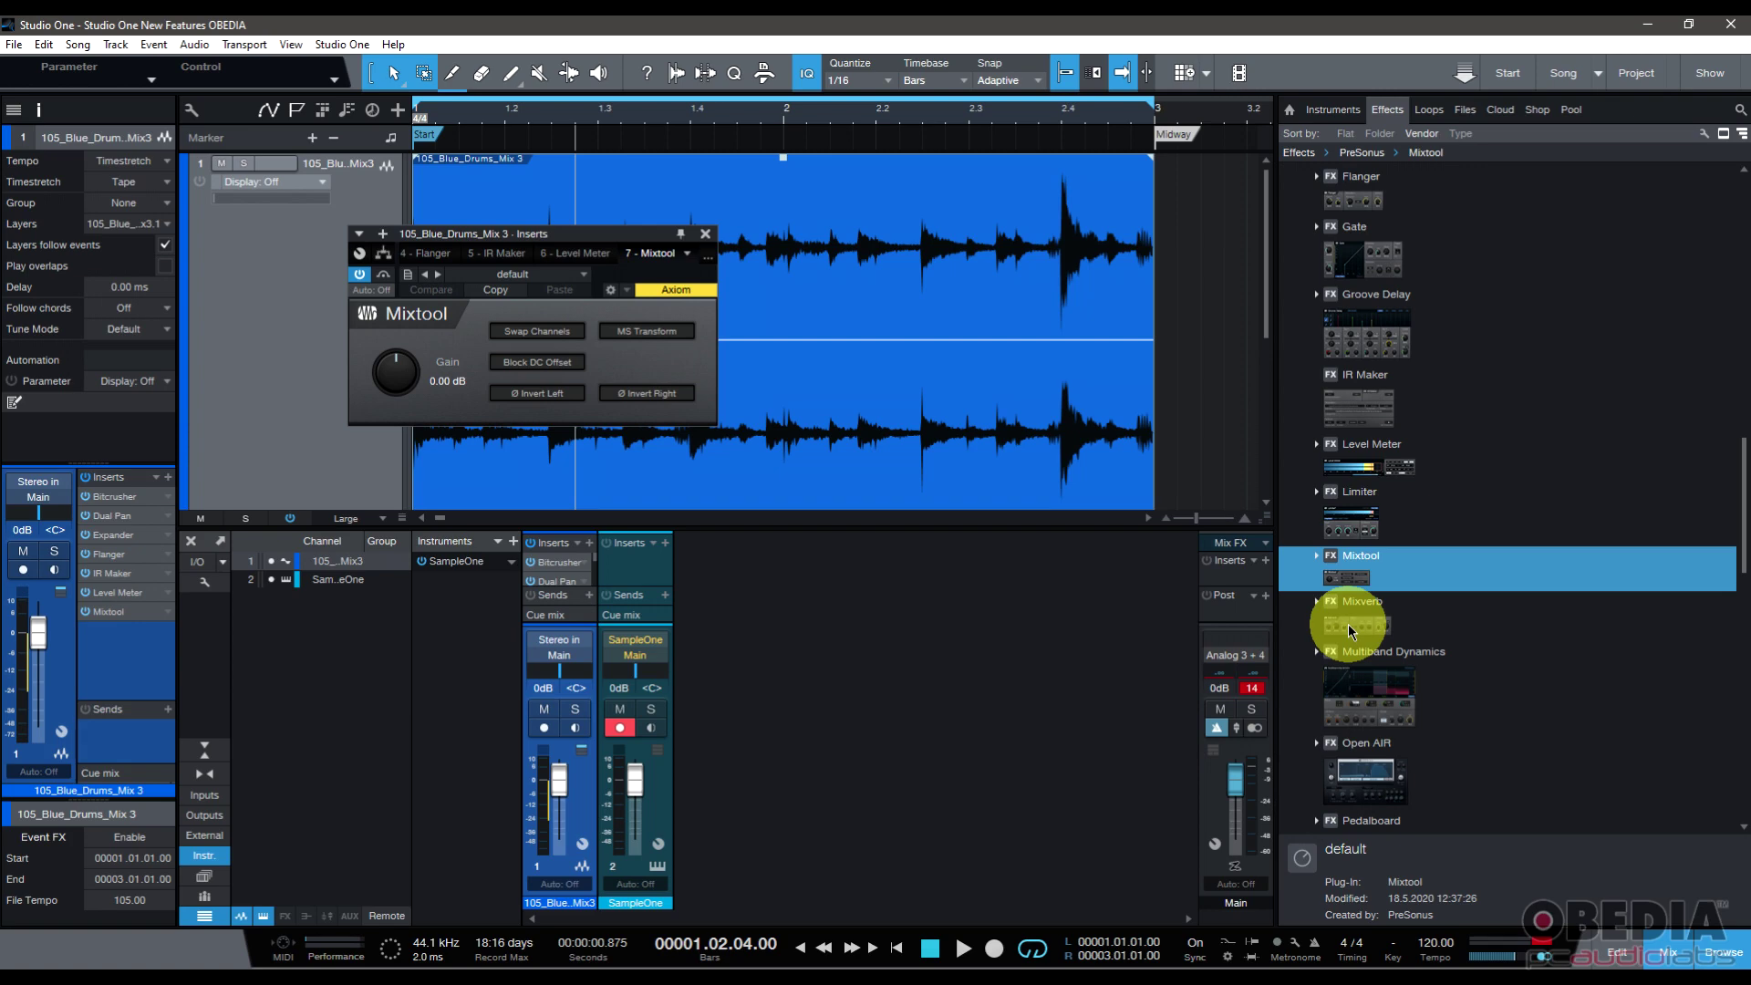
pyautogui.moveTo(1351, 631); pyautogui.dragTo(1028, 457)
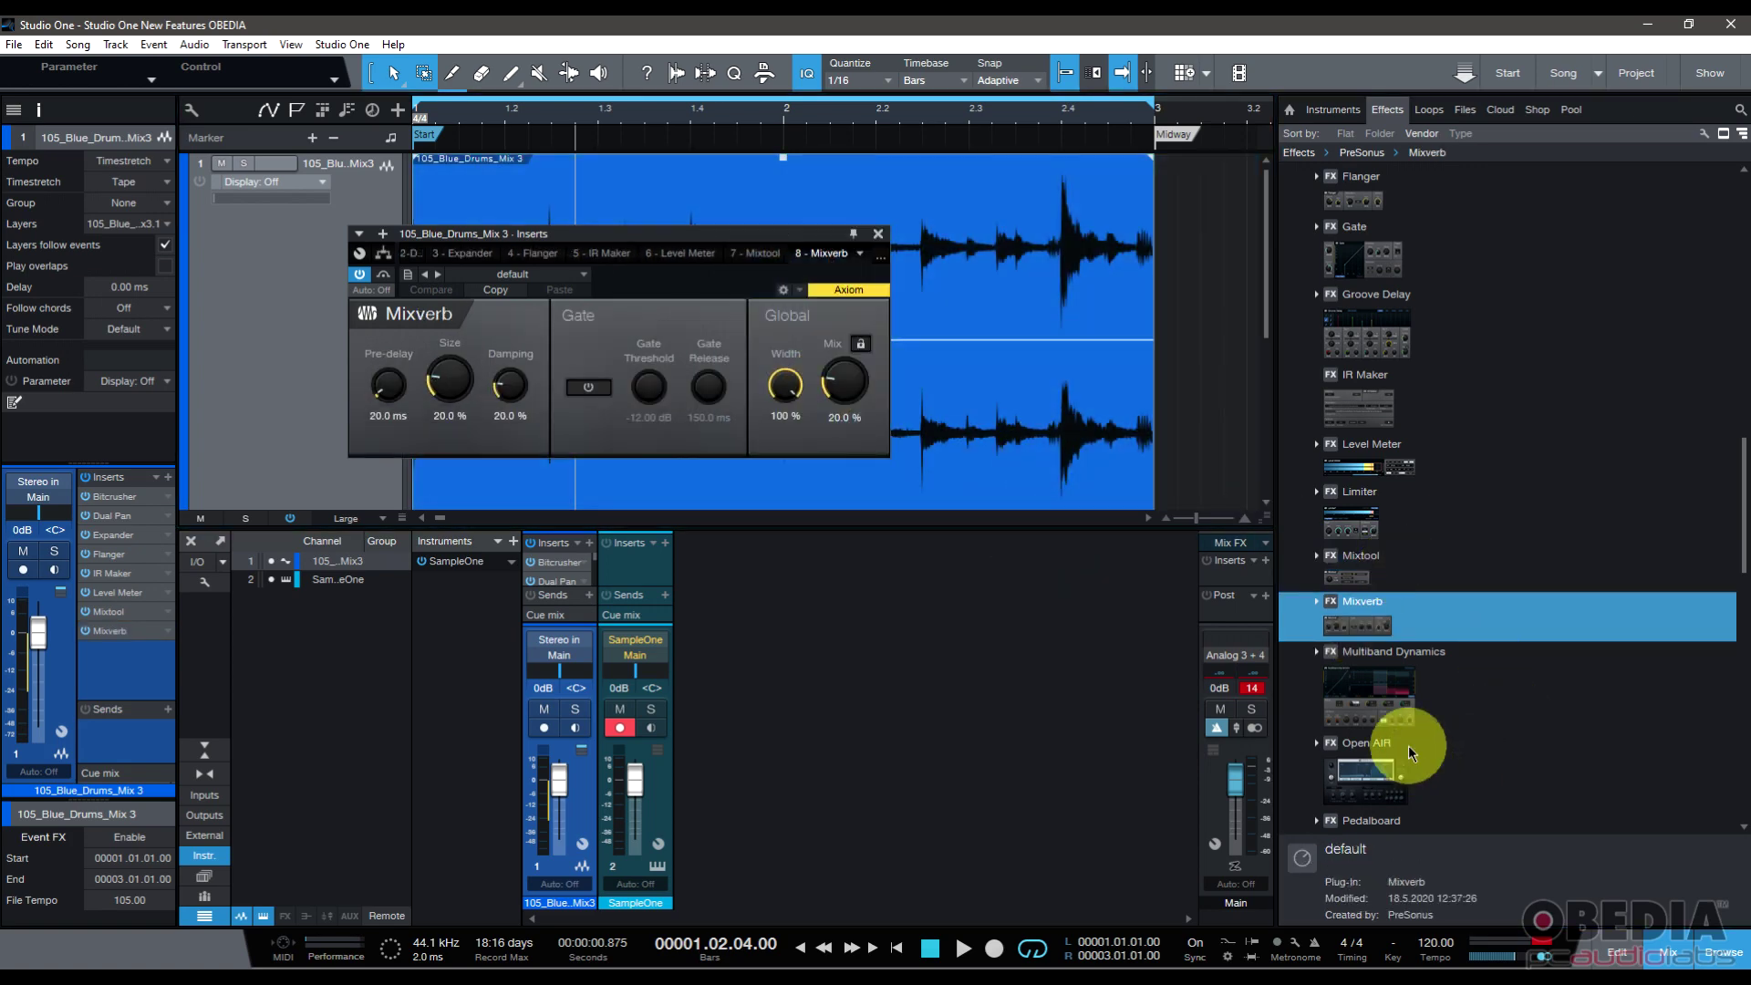
pyautogui.scroll(-5, 1411, 753)
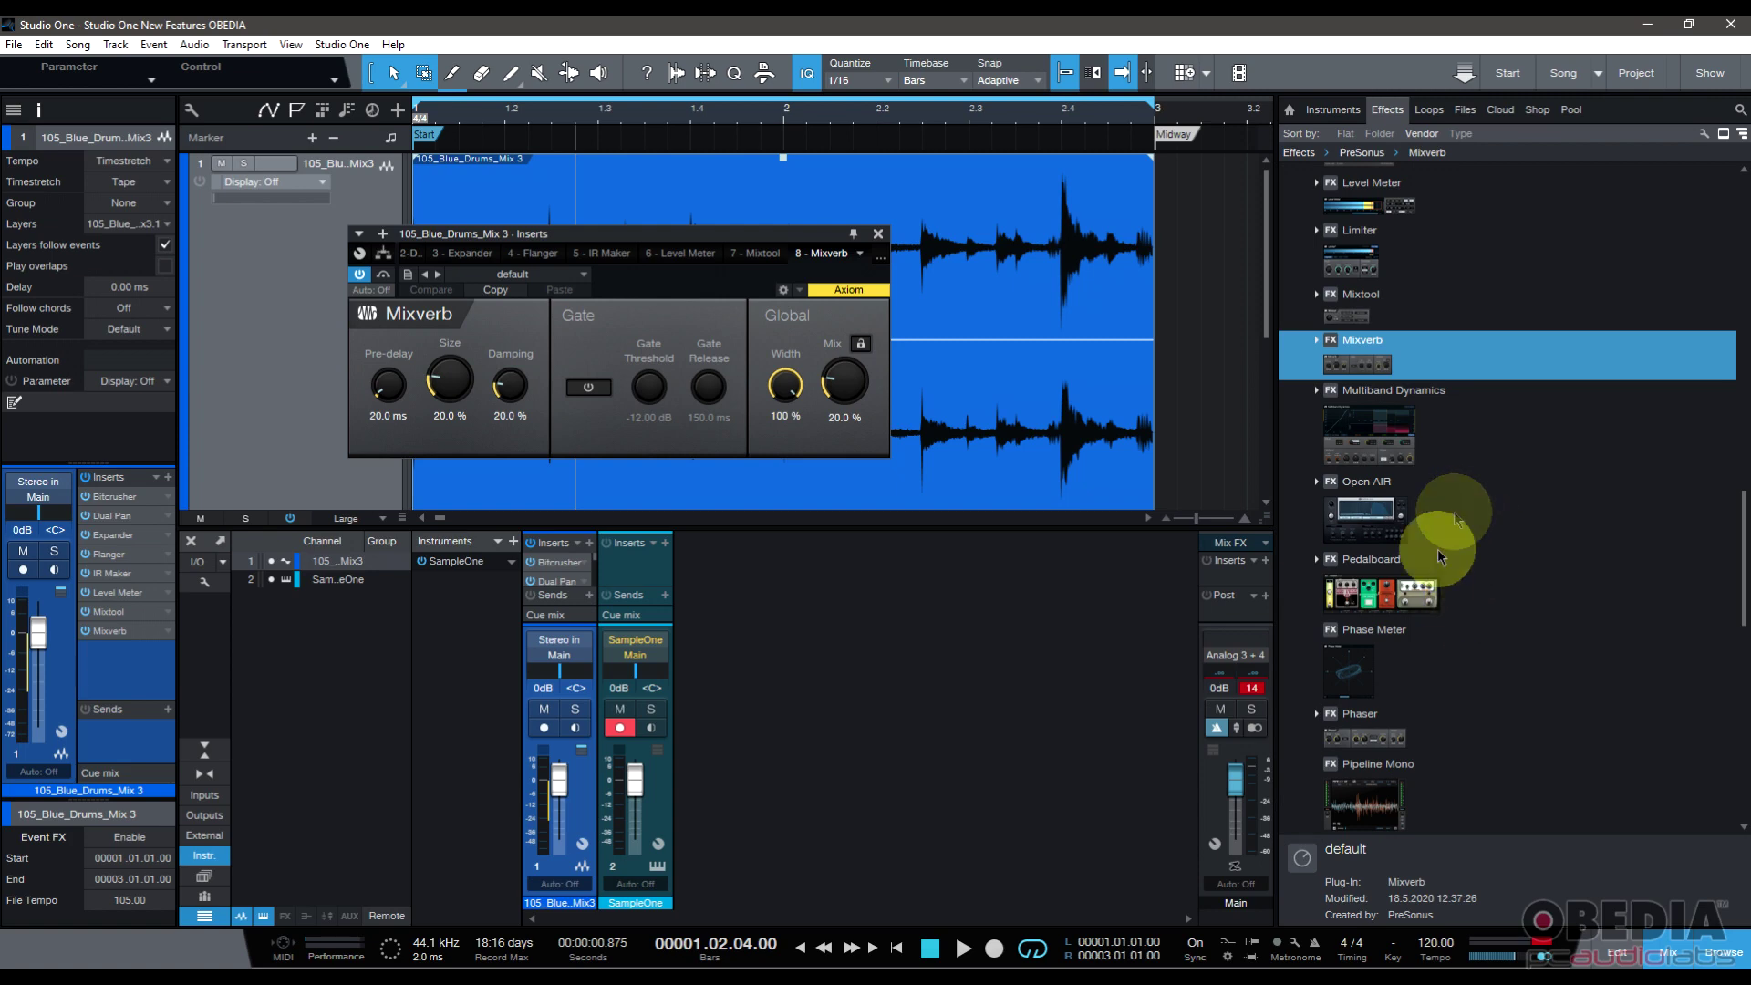
pyautogui.scroll(-4, 1438, 606)
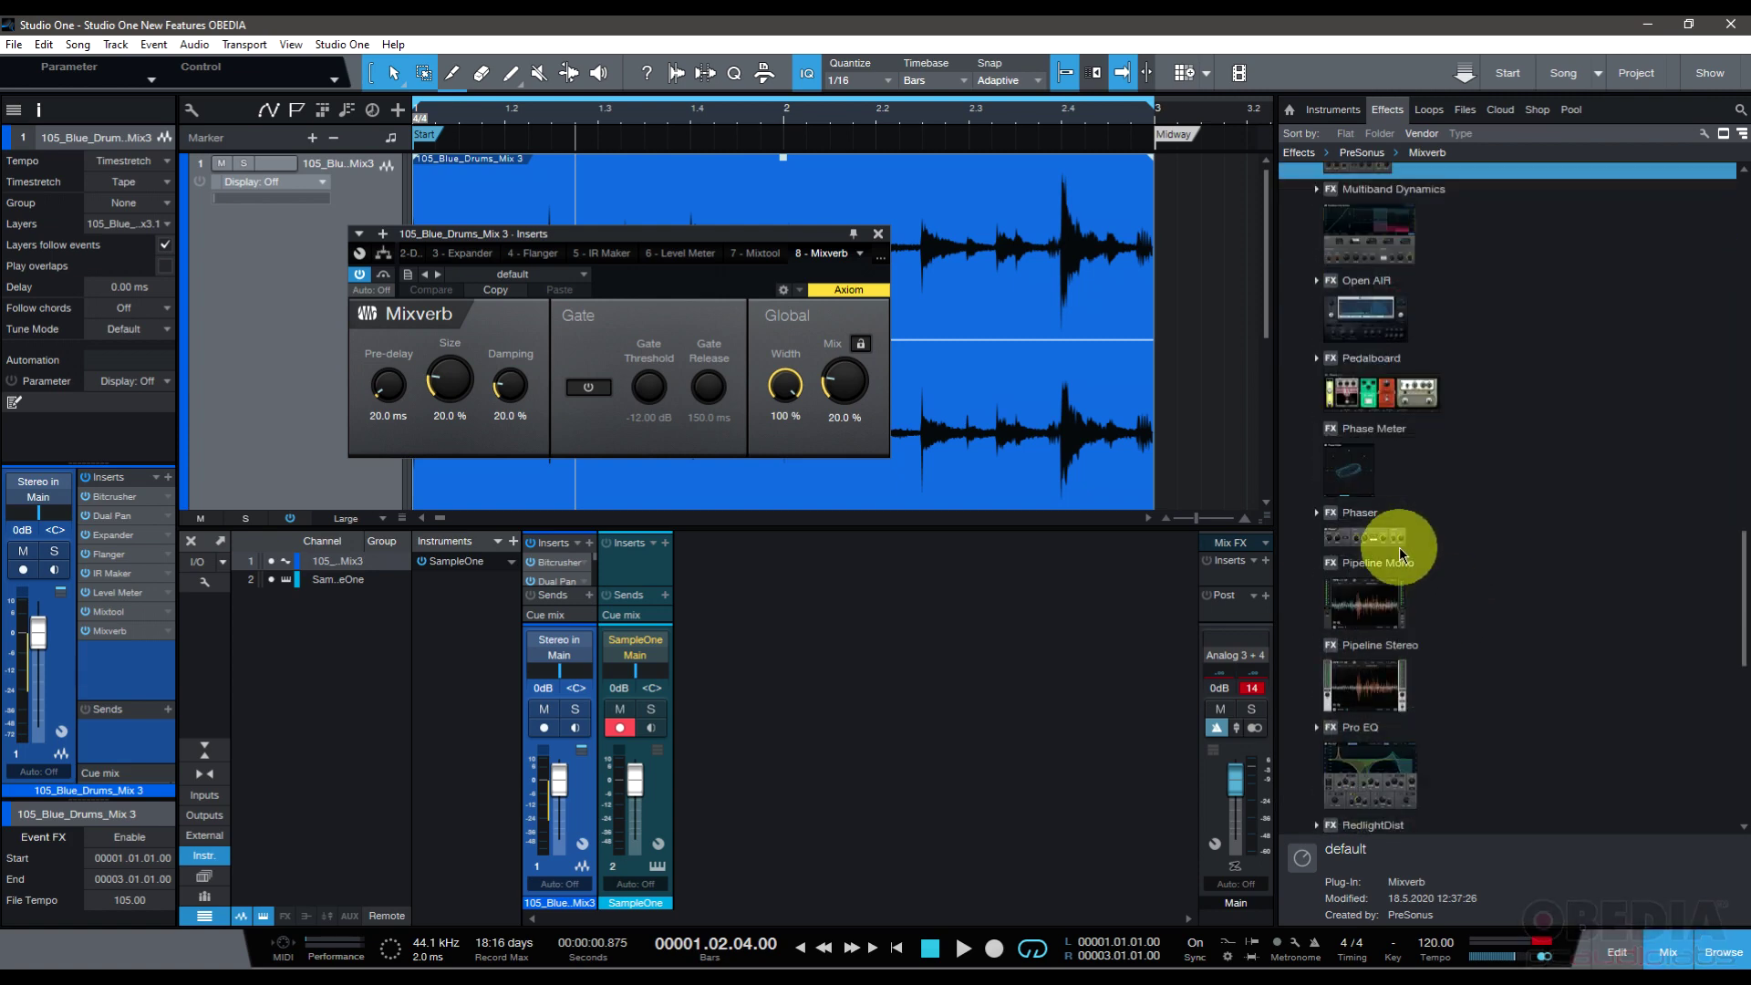
pyautogui.moveTo(1375, 539); pyautogui.dragTo(1411, 512)
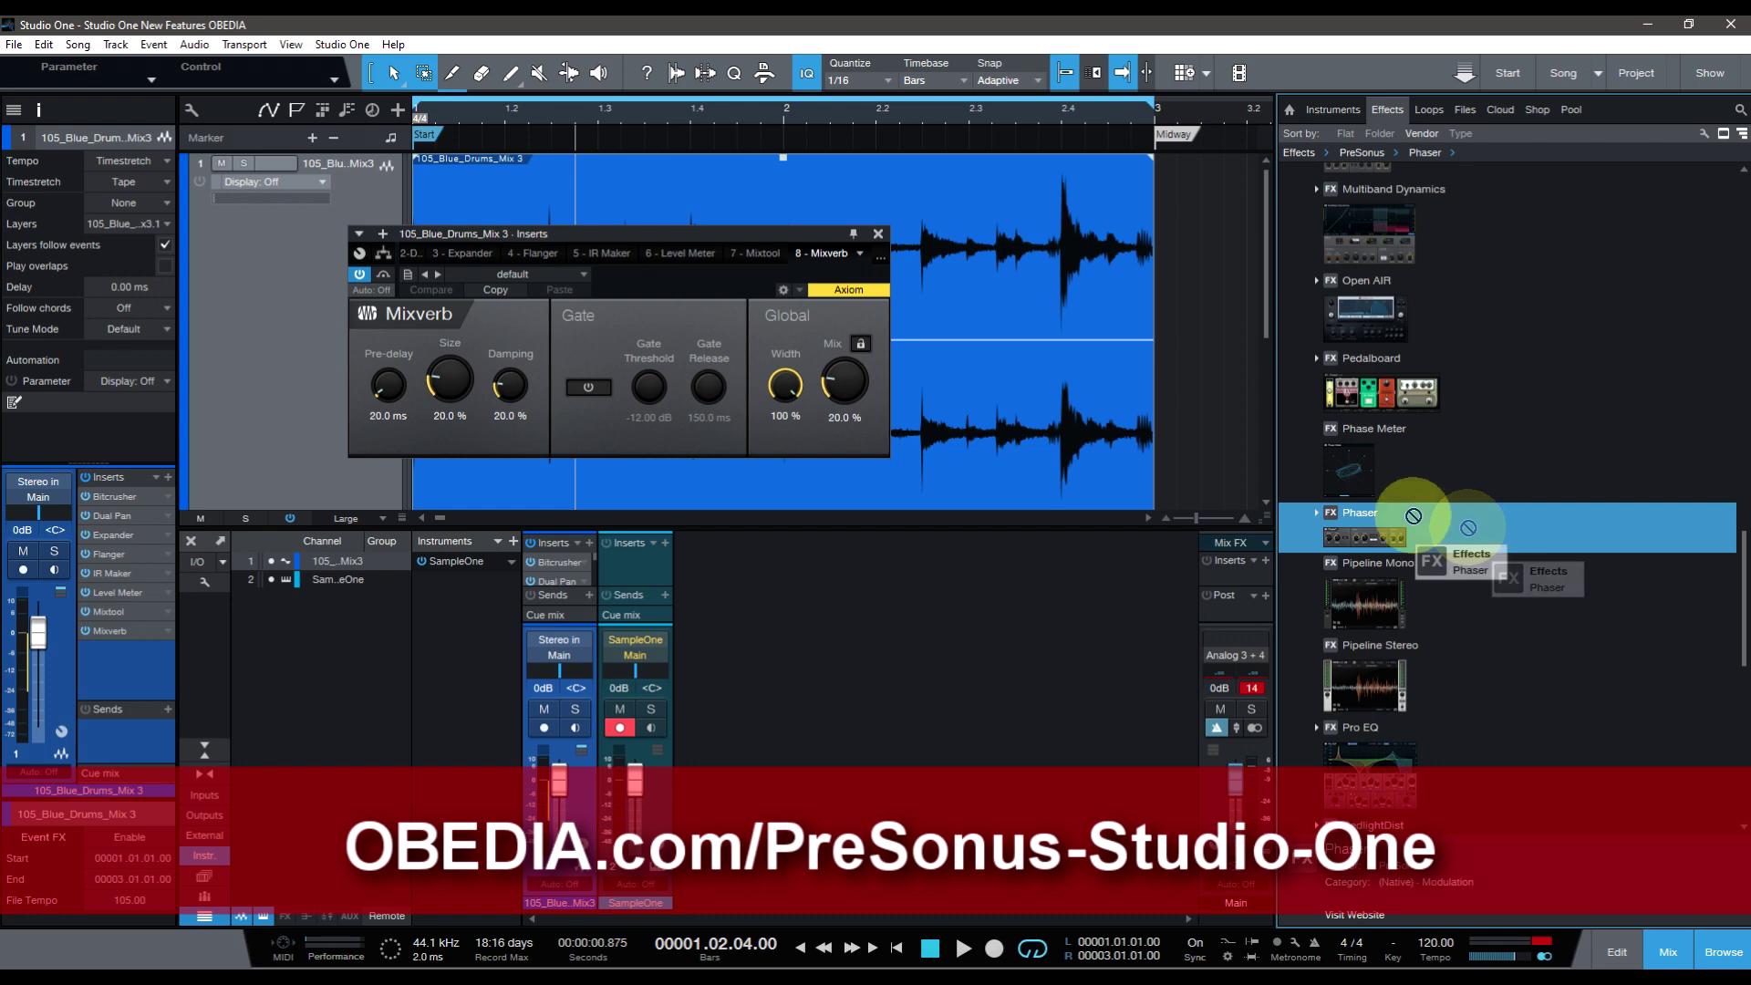
# Step: Drop Scope, Spectrum Meter, Tone Generator, Tuner and X-Trem onto the drum event, making 13 inserts
pyautogui.scroll(-4, 1509, 609)
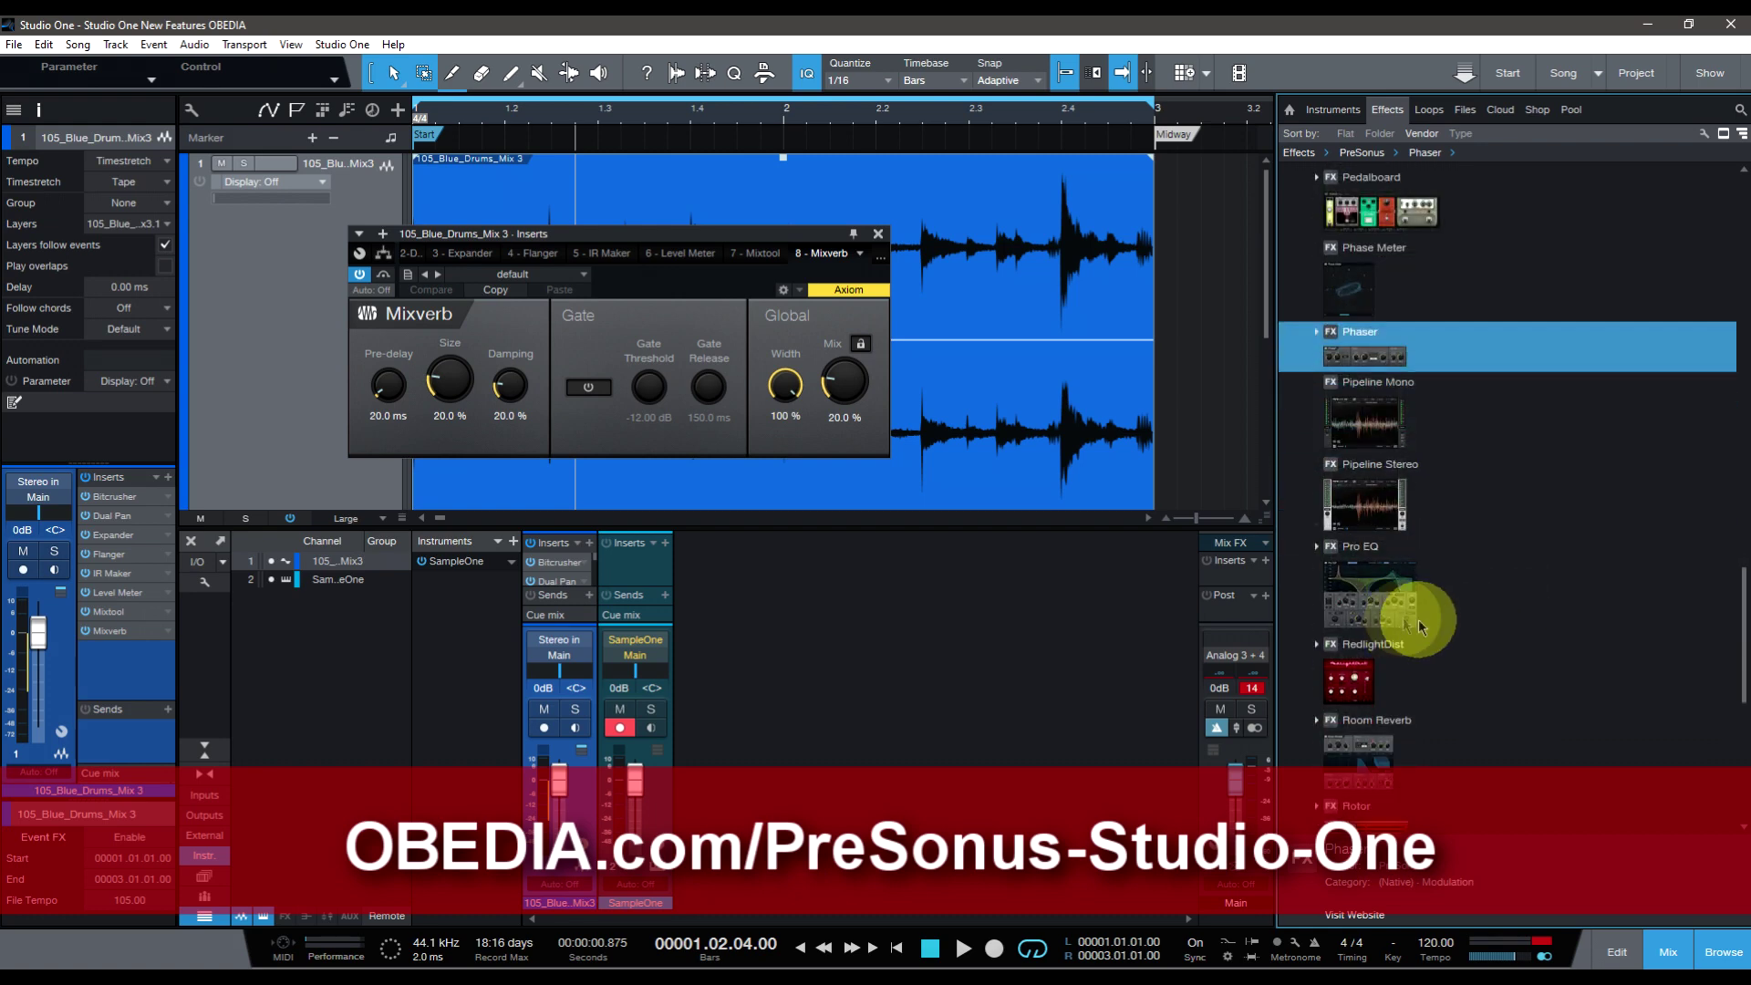
pyautogui.scroll(-2, 1529, 693)
pyautogui.scroll(-5, 1491, 693)
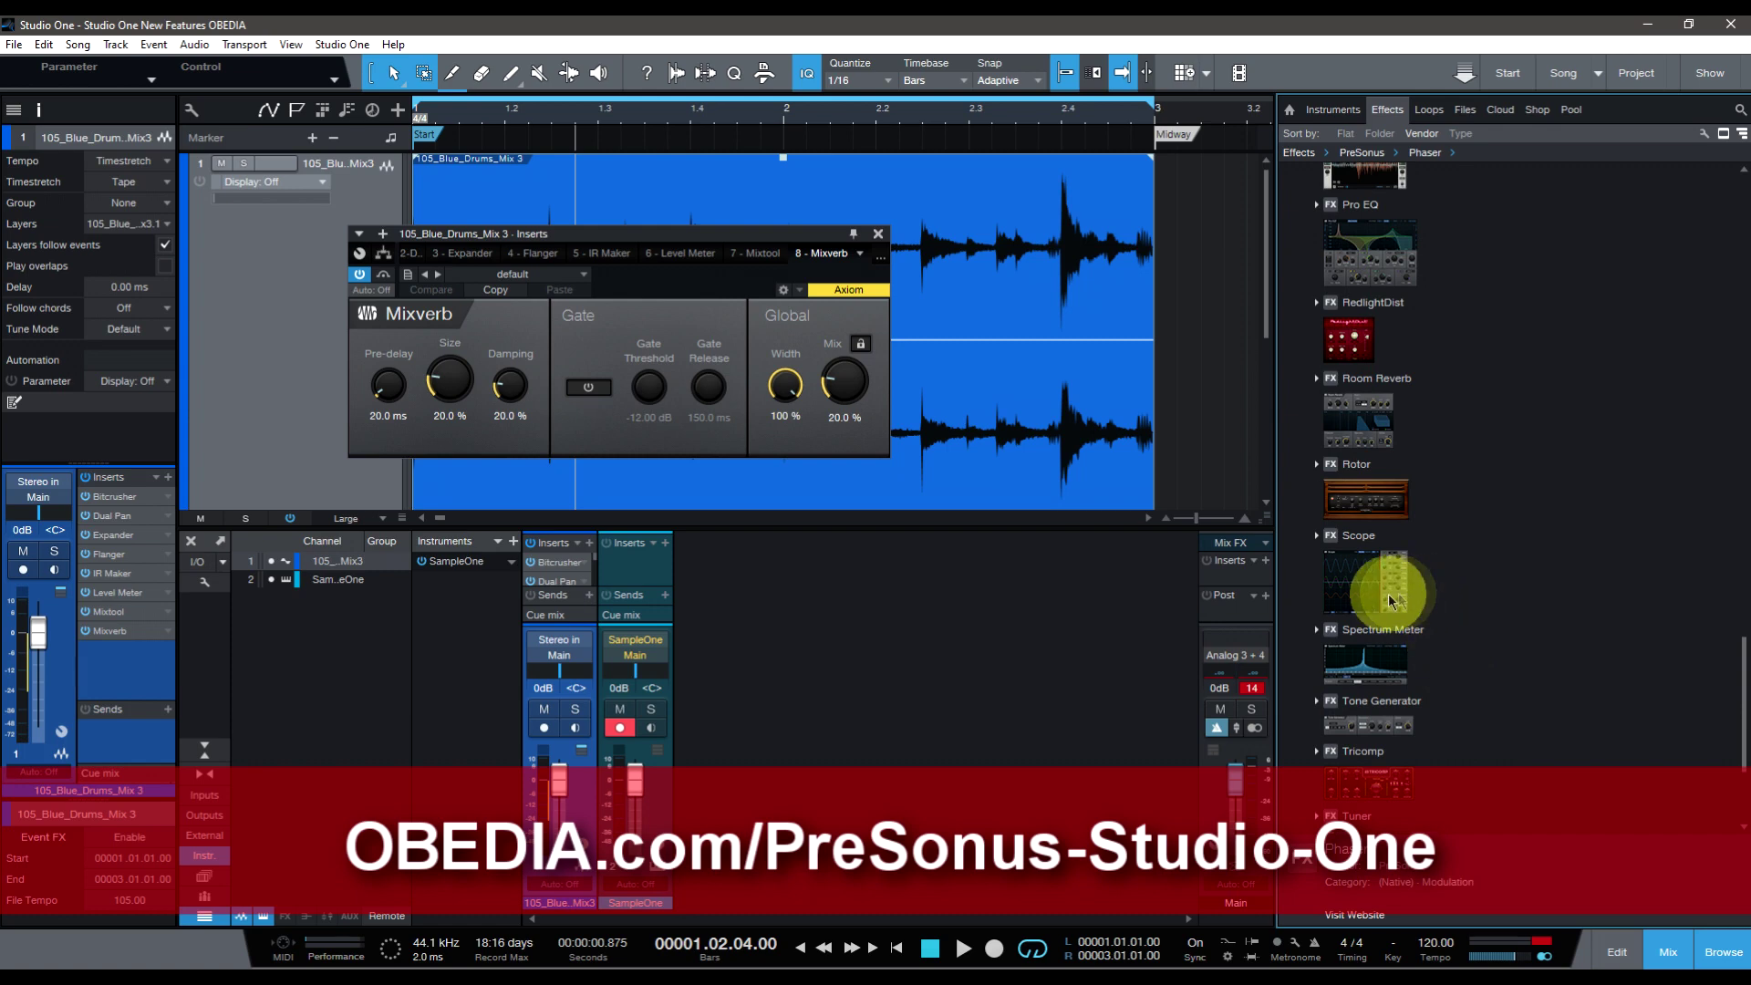
pyautogui.moveTo(1382, 593); pyautogui.dragTo(999, 448)
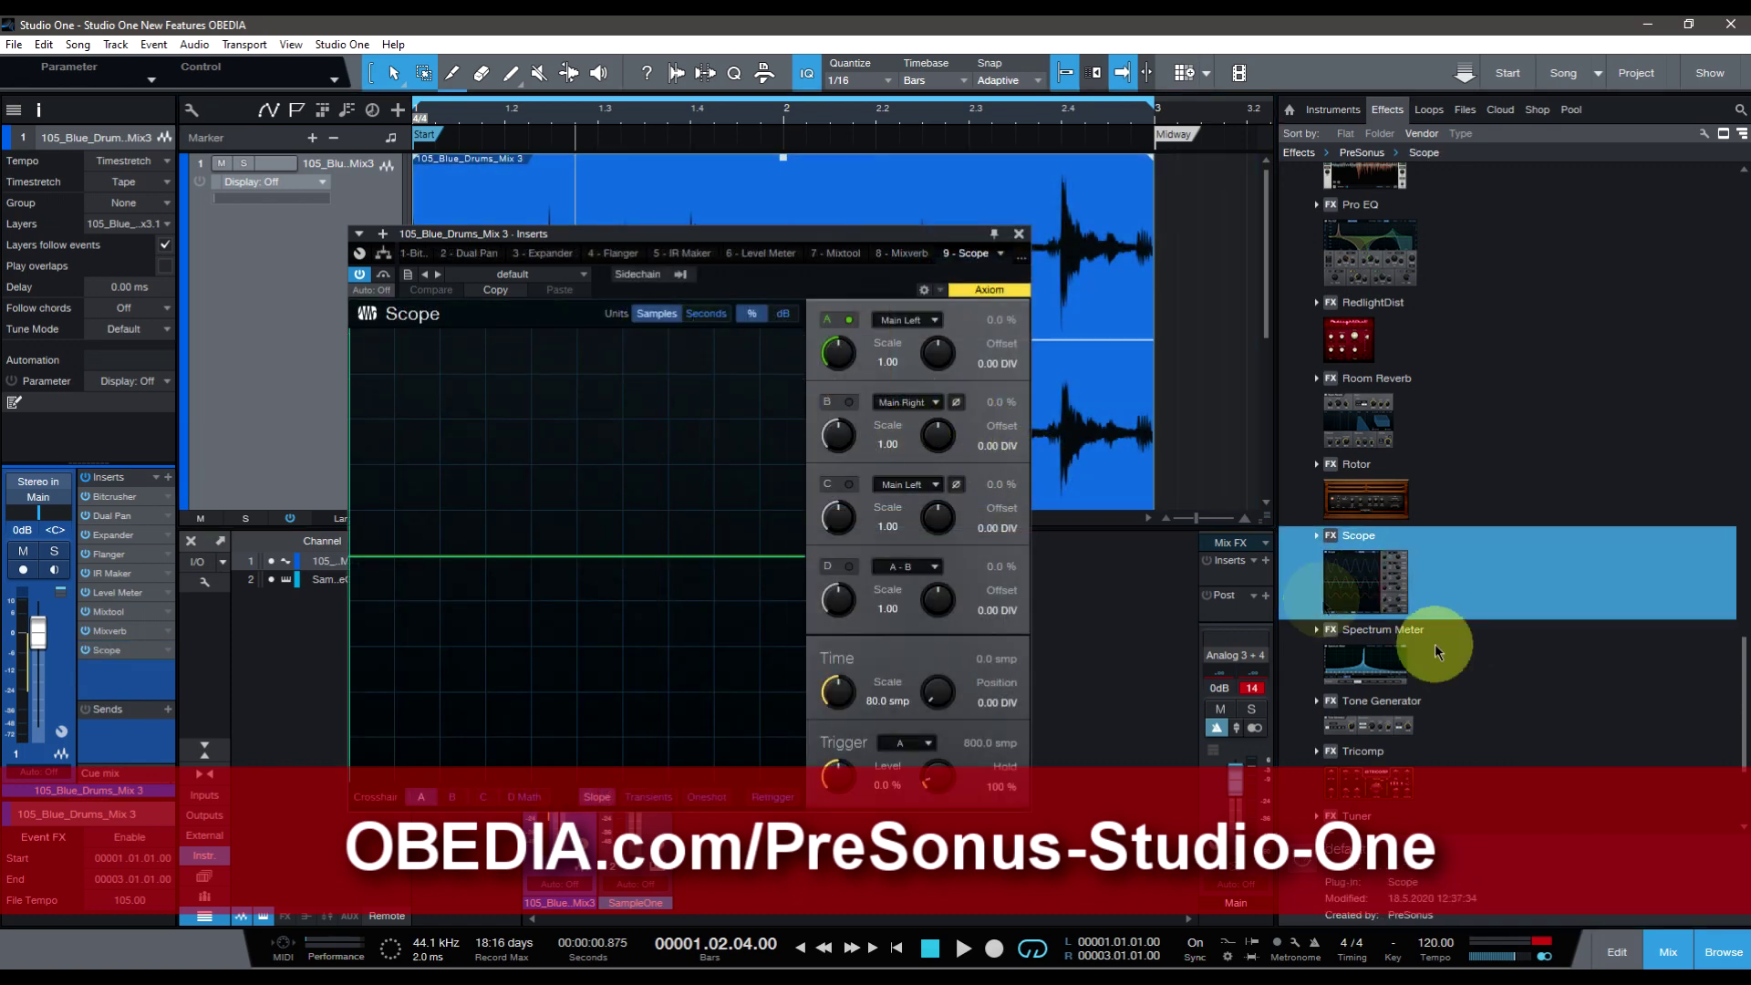
pyautogui.moveTo(1499, 643); pyautogui.dragTo(1117, 476)
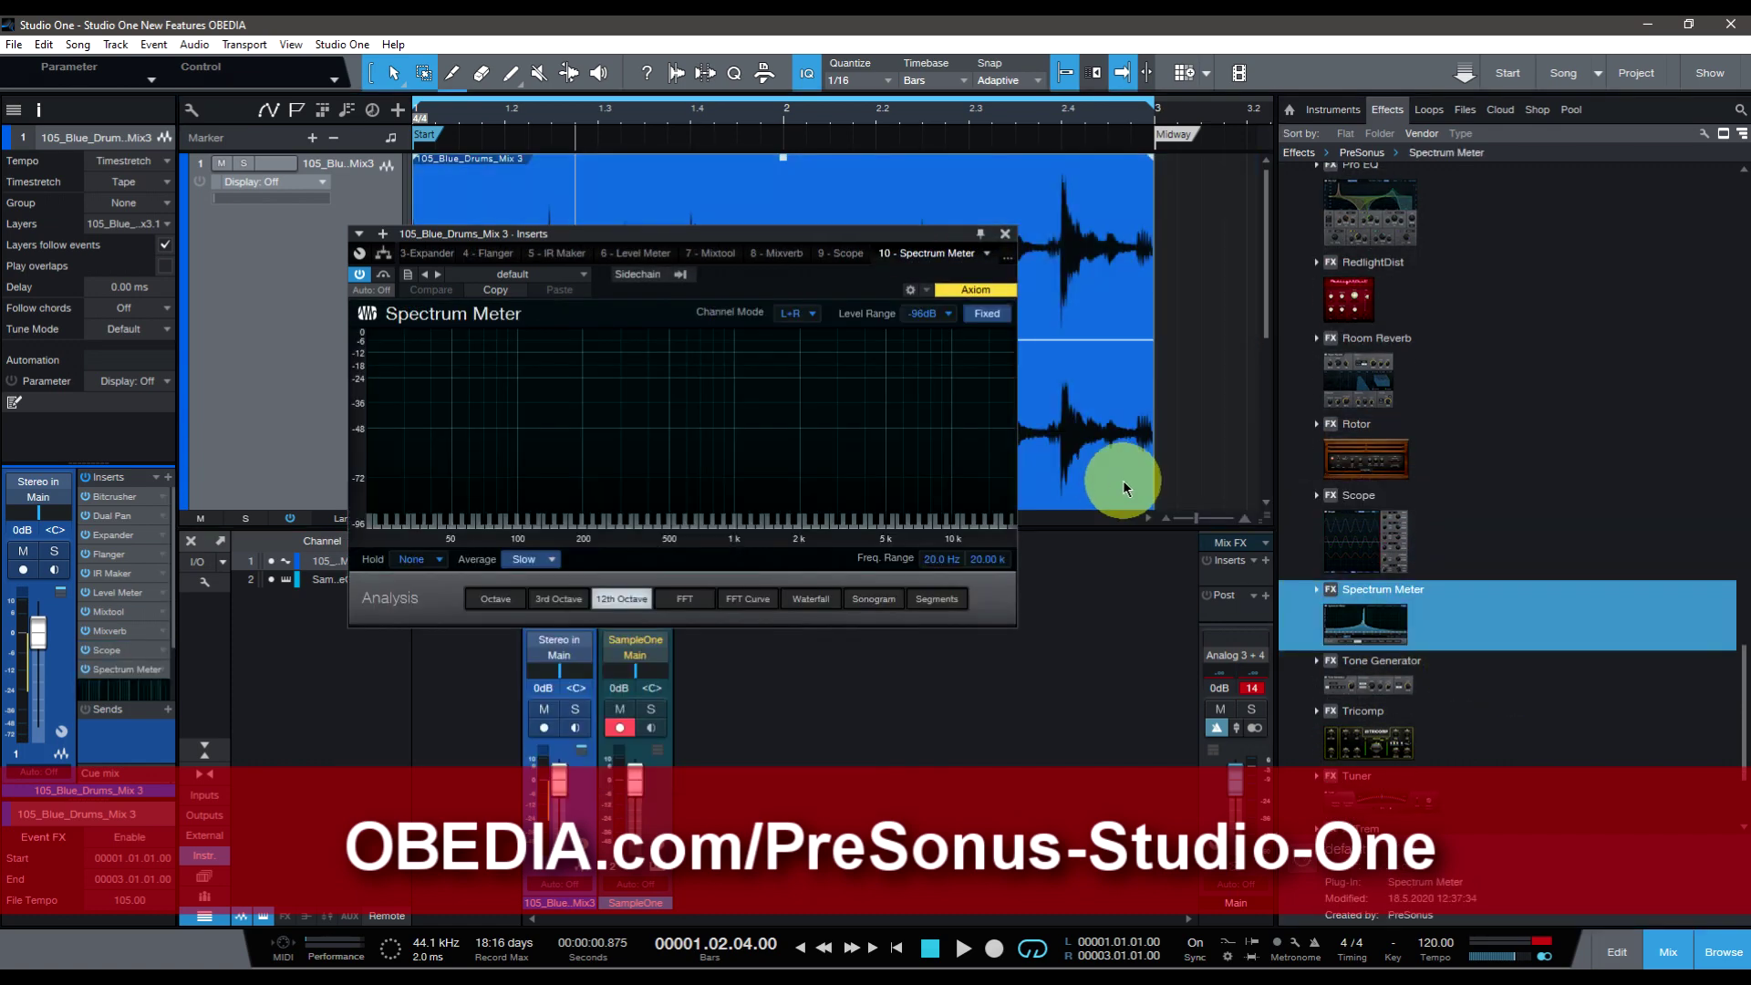
pyautogui.moveTo(1368, 694); pyautogui.dragTo(1028, 496)
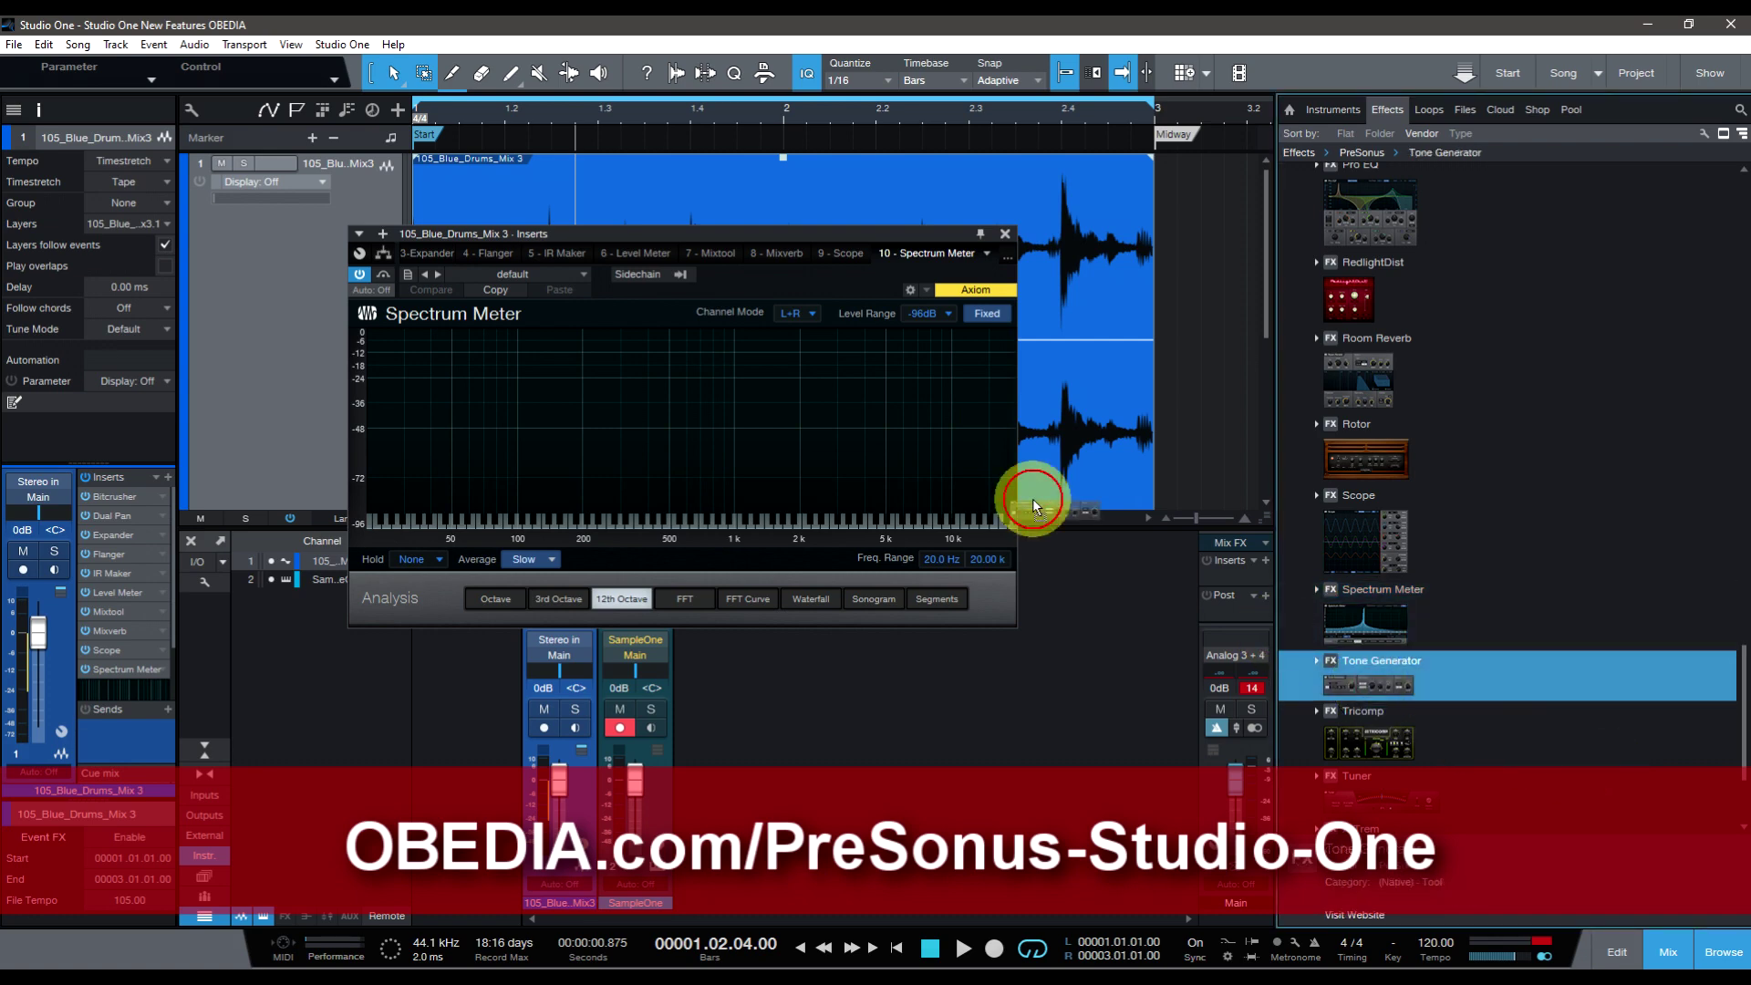
pyautogui.scroll(-2, 1520, 659)
pyautogui.moveTo(1377, 696); pyautogui.dragTo(1235, 500)
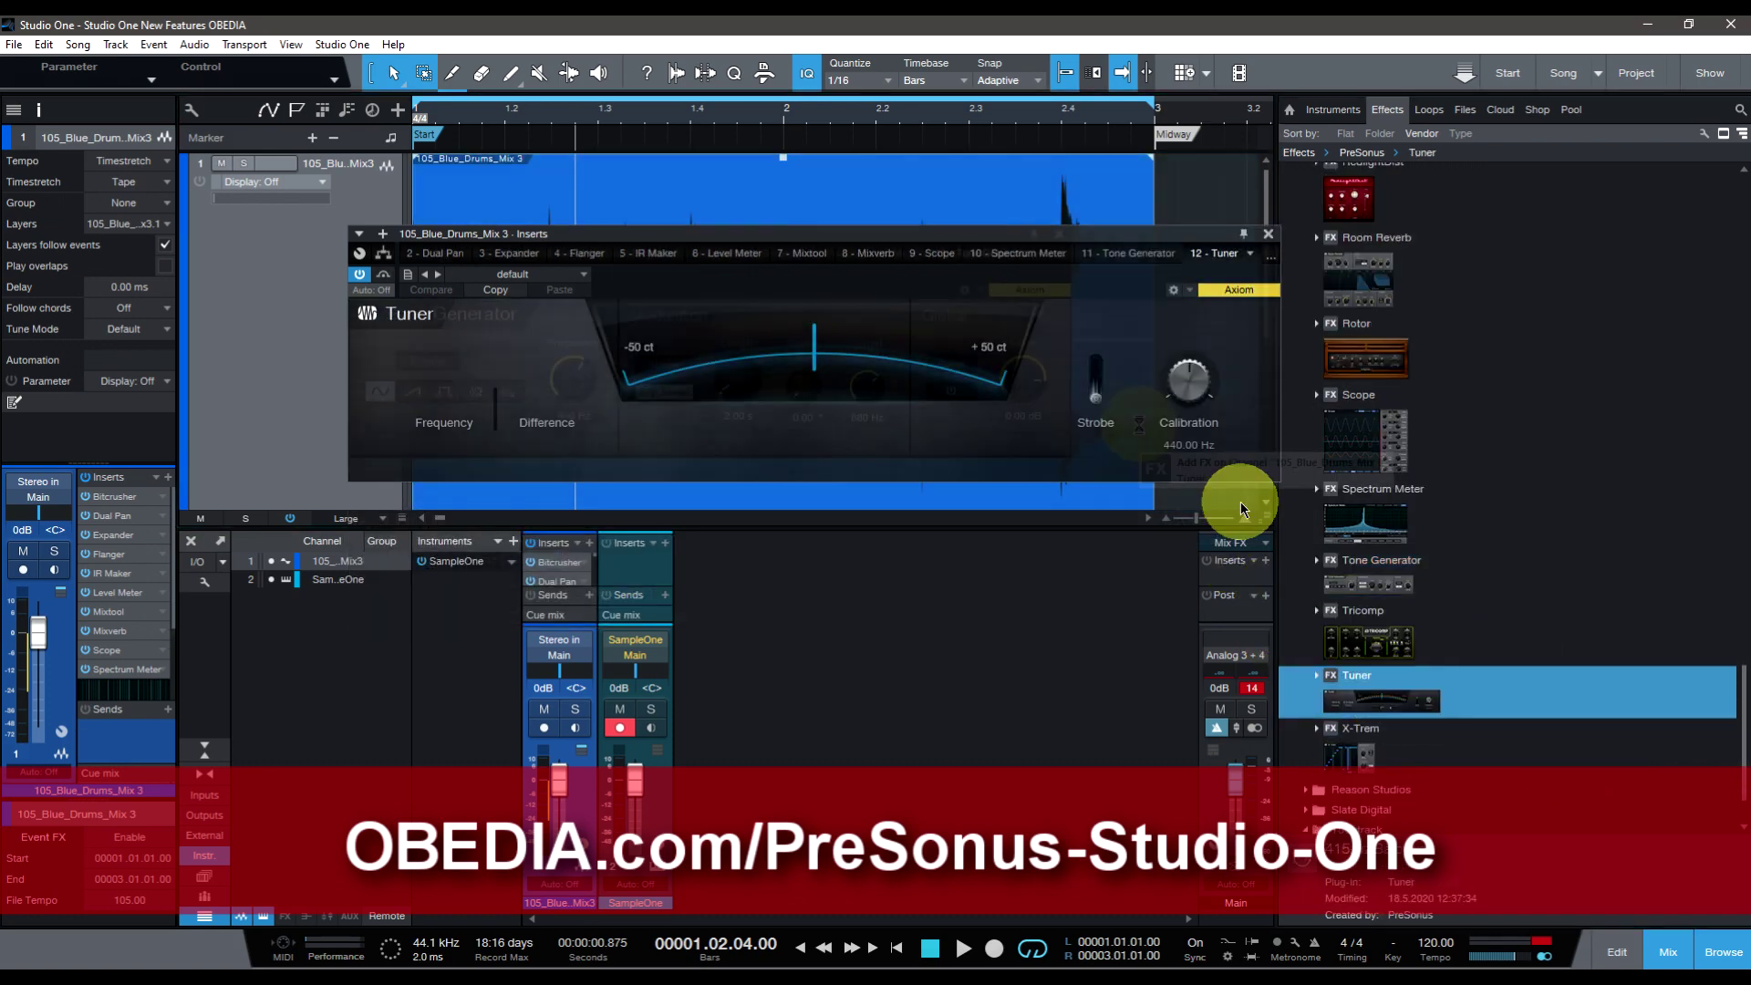
pyautogui.moveTo(1348, 748); pyautogui.dragTo(1011, 489)
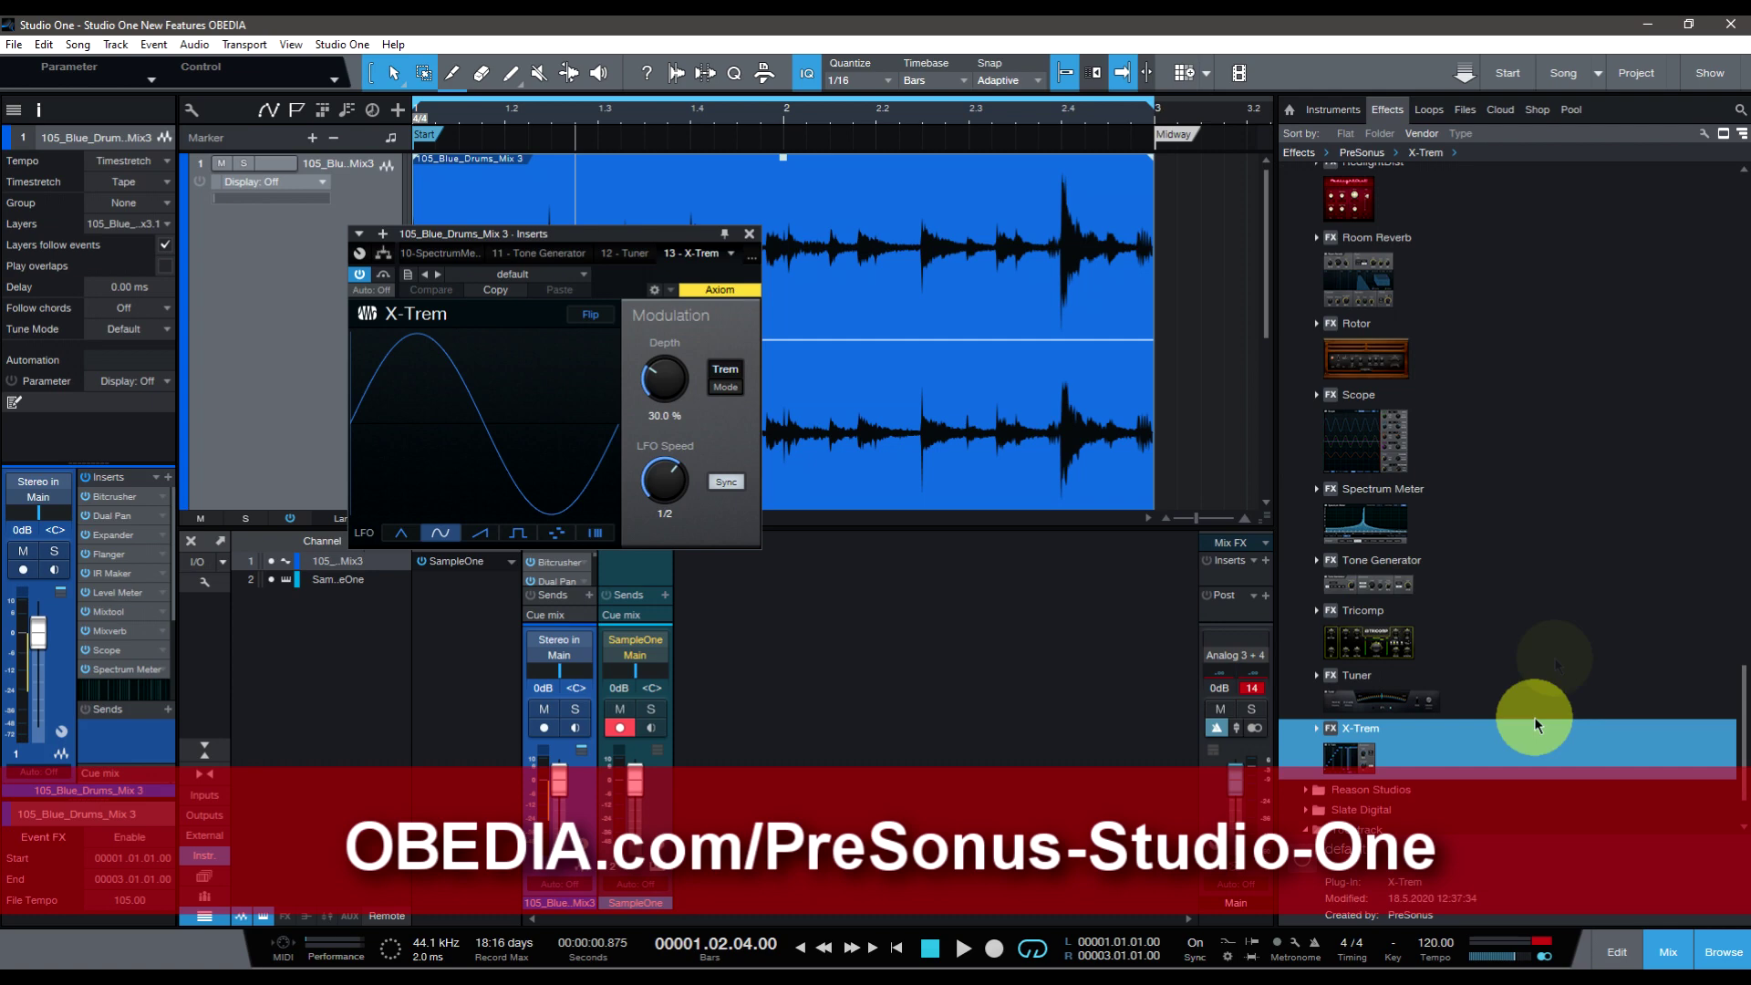
pyautogui.scroll(3, 1447, 668)
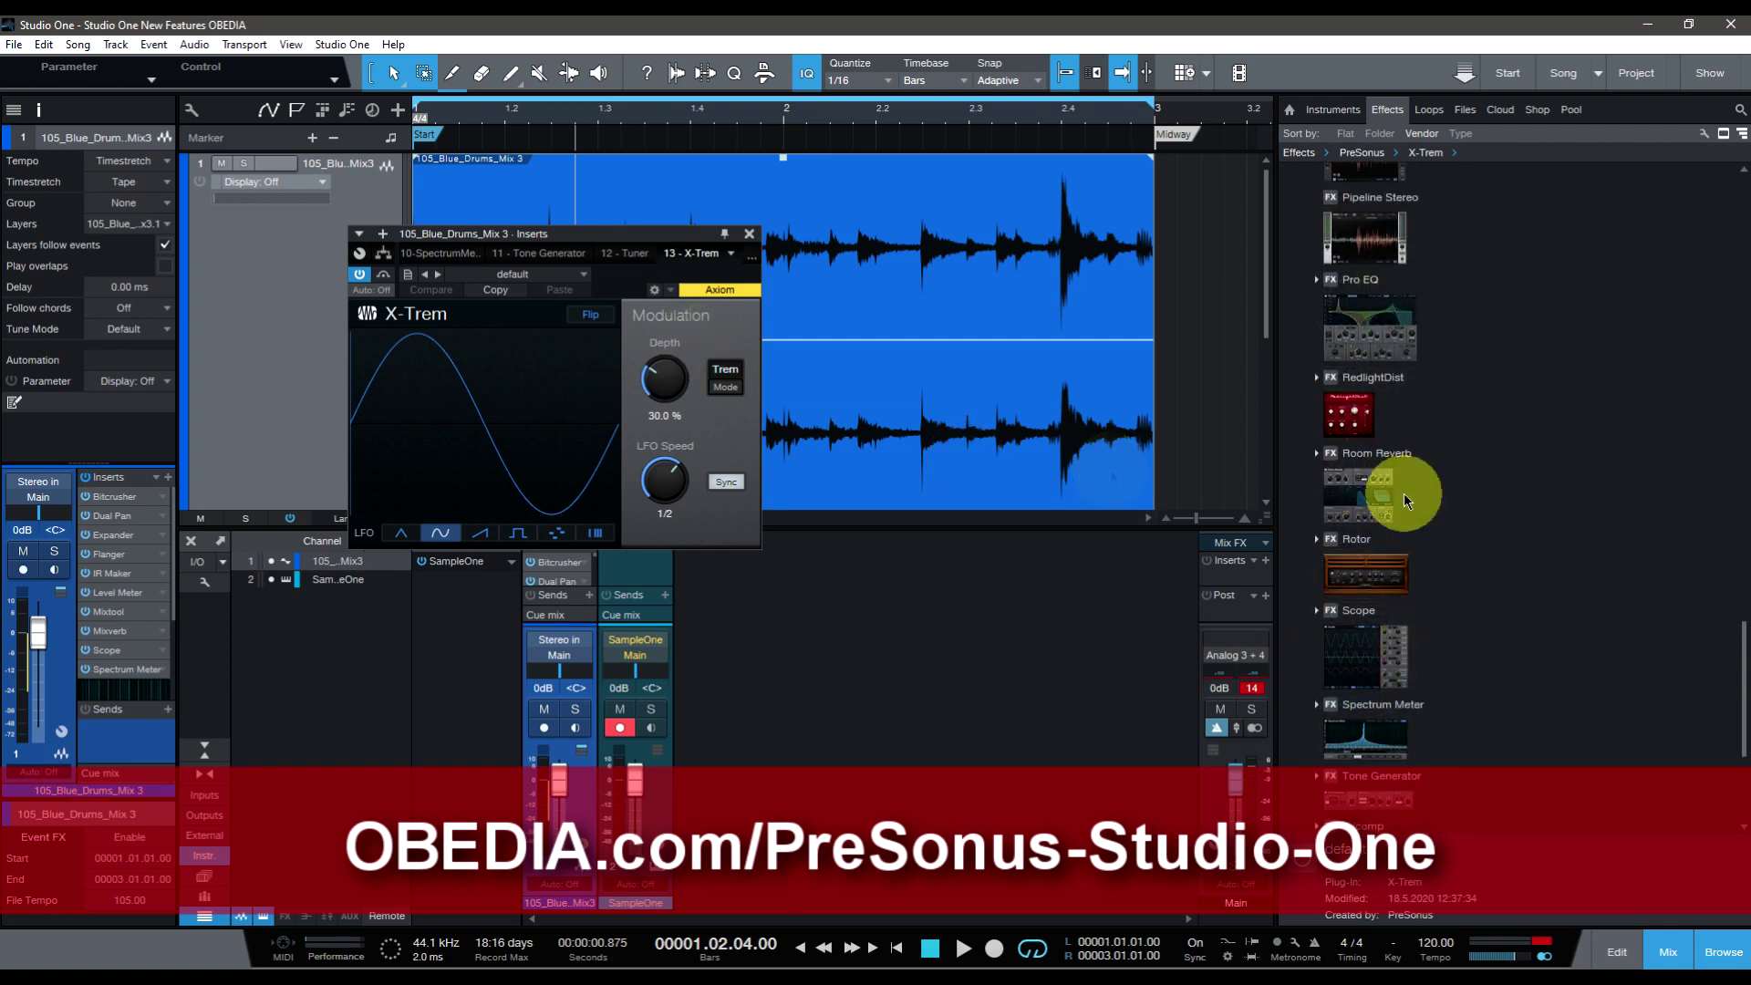